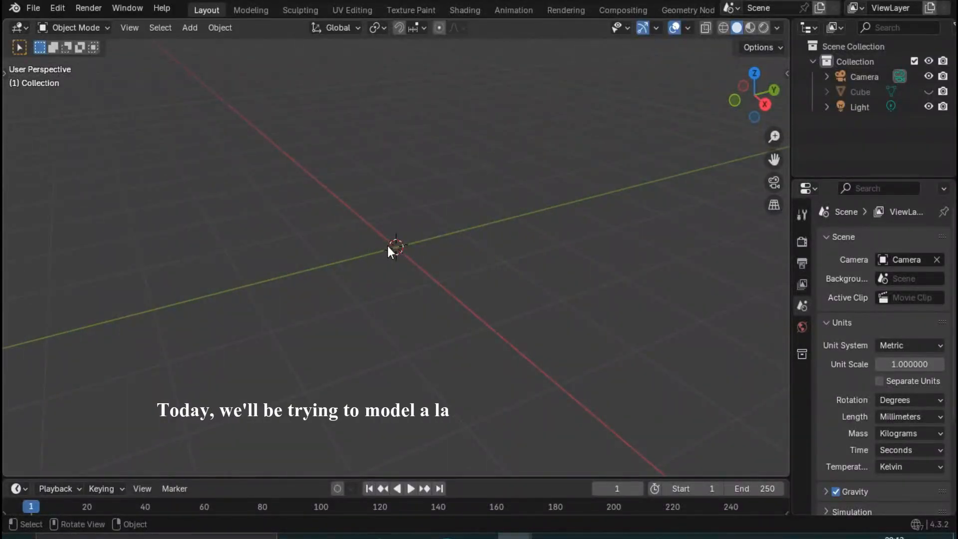
{"action": "middle_click_drag", "start_coordinate": [391, 275], "coordinate": [418, 308]}
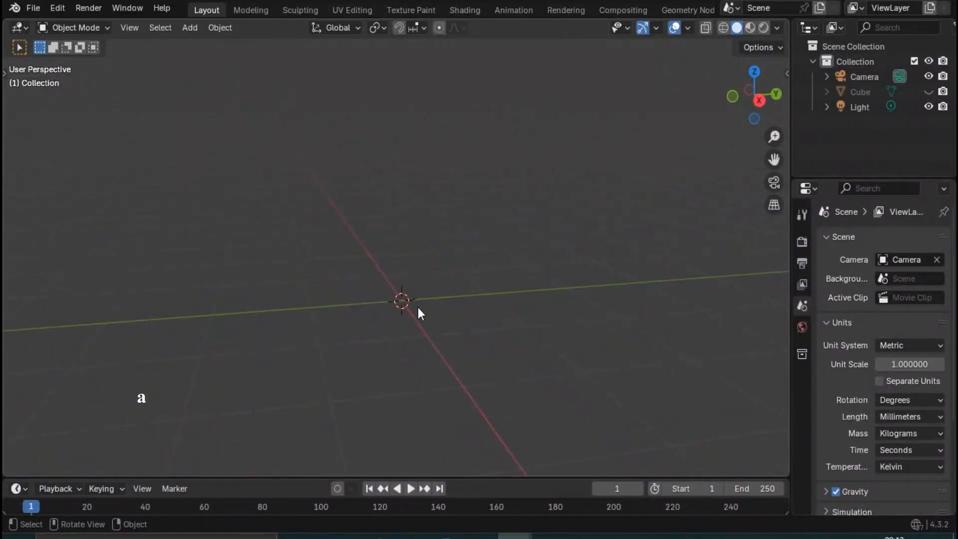
{"action": "key", "text": "shift+a"}
{"action": "mouse_move", "coordinate": [310, 239]}
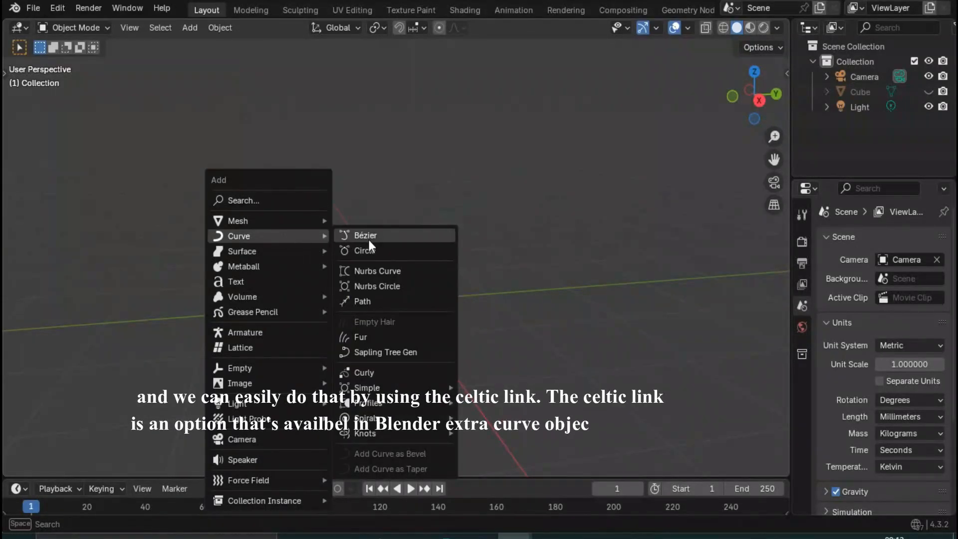
- Show the add-on preferences in the viewport area and search for "extr" to check that Extra Curve Objects is enabled
{"action": "left_click", "coordinate": [22, 27]}
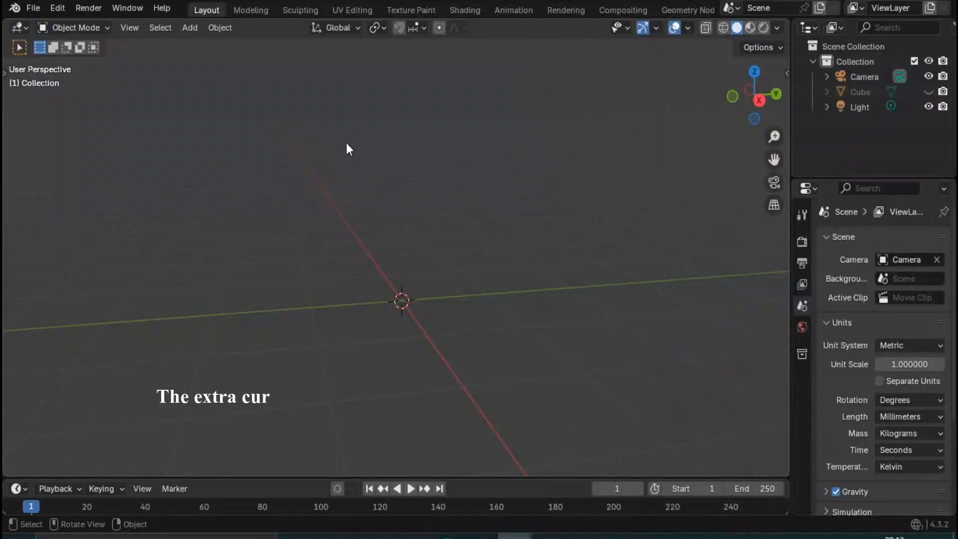
{"action": "left_click", "coordinate": [21, 27]}
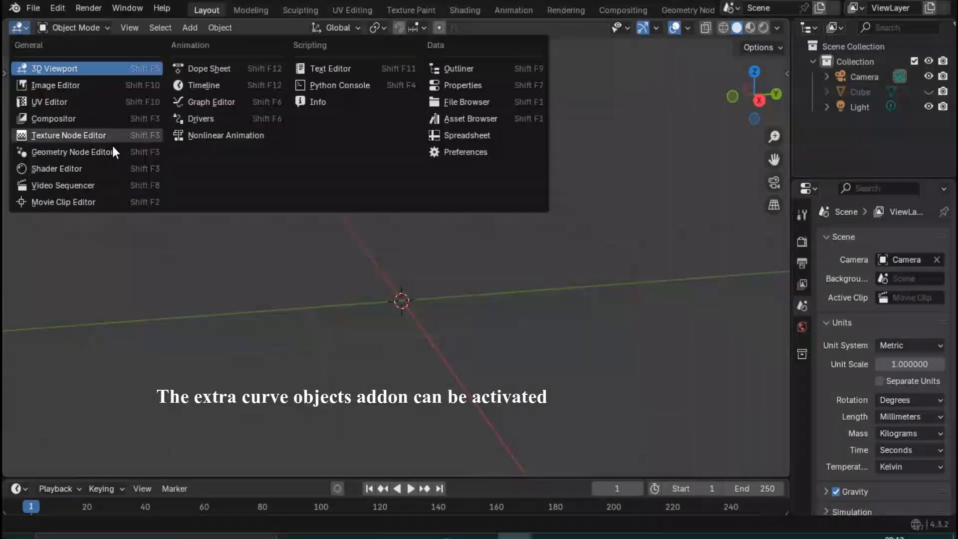
{"action": "left_click", "coordinate": [485, 152]}
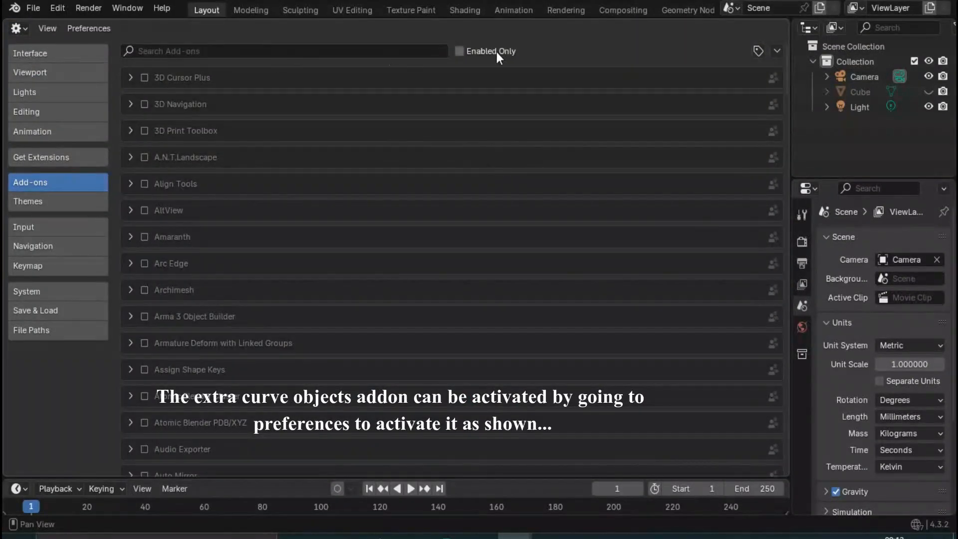
{"action": "left_click", "coordinate": [348, 51]}
{"action": "type", "text": "ex"}
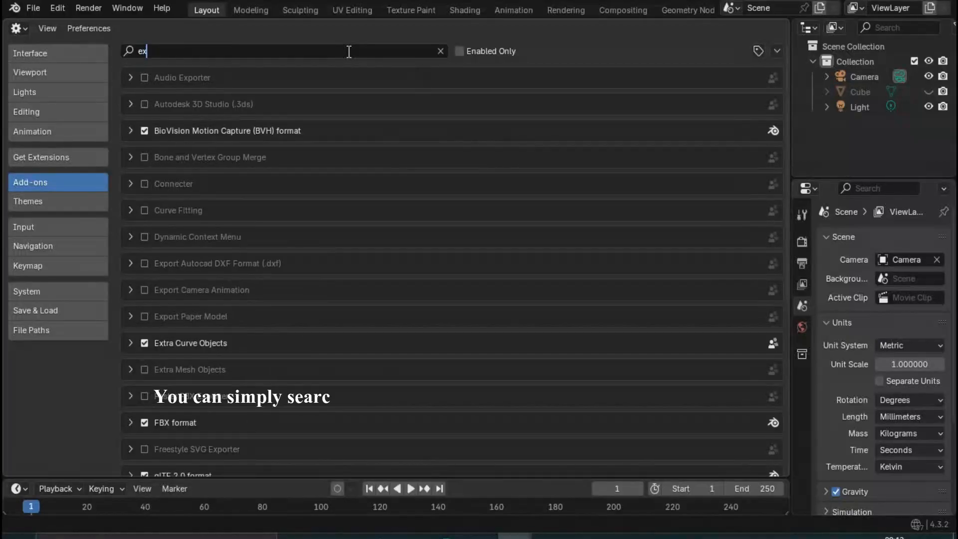
{"action": "type", "text": "tr"}
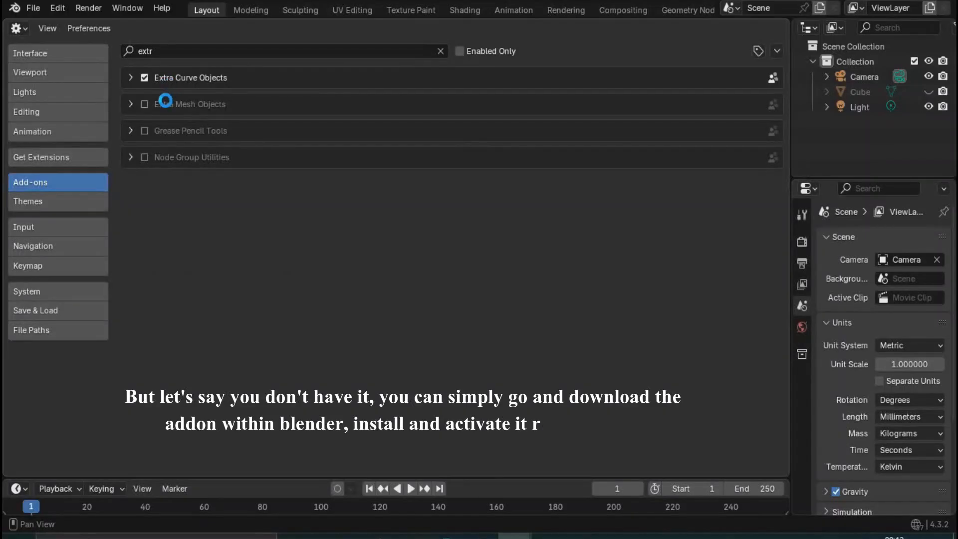
- Clear the add-on search and switch the area back to the 3D Viewport
{"action": "left_click", "coordinate": [440, 51]}
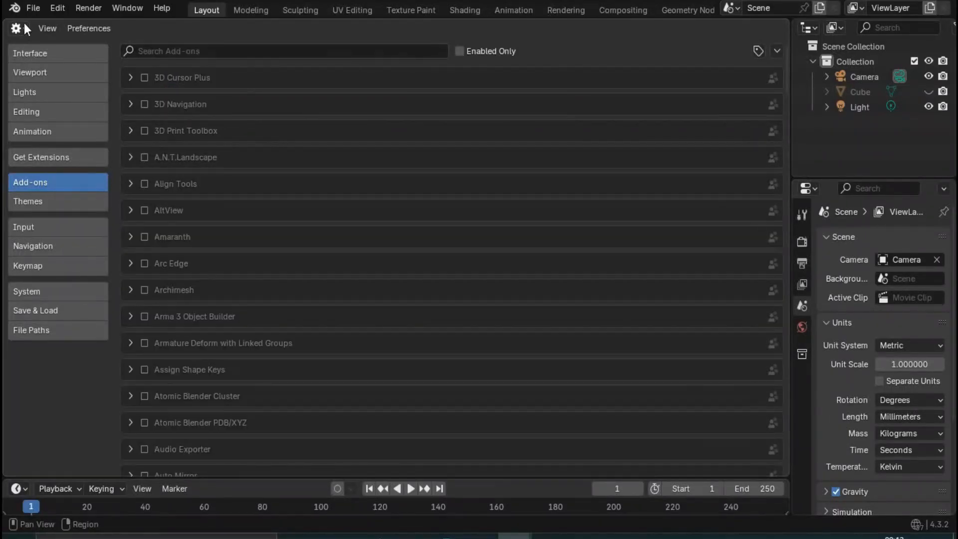
{"action": "left_click", "coordinate": [28, 29]}
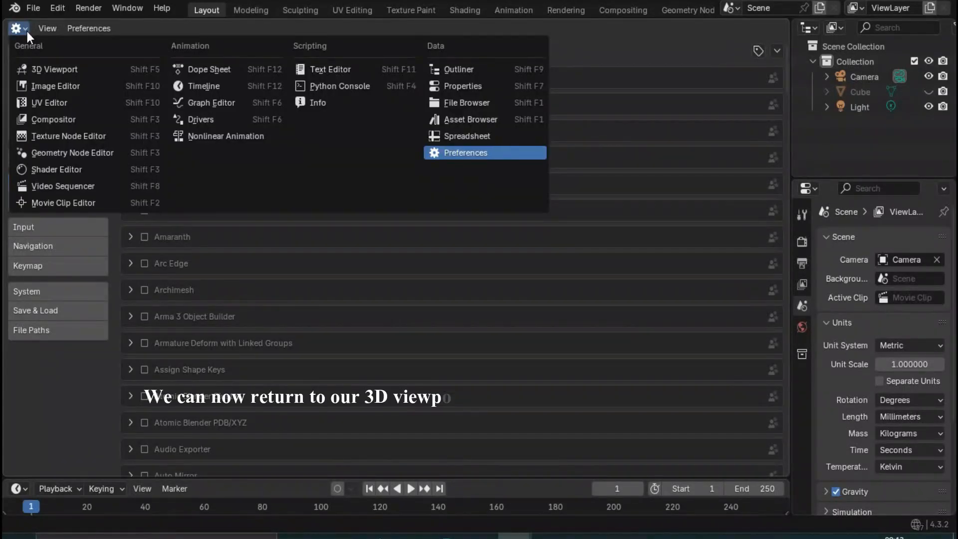
{"action": "left_click", "coordinate": [41, 70]}
{"action": "key", "text": "shift+a"}
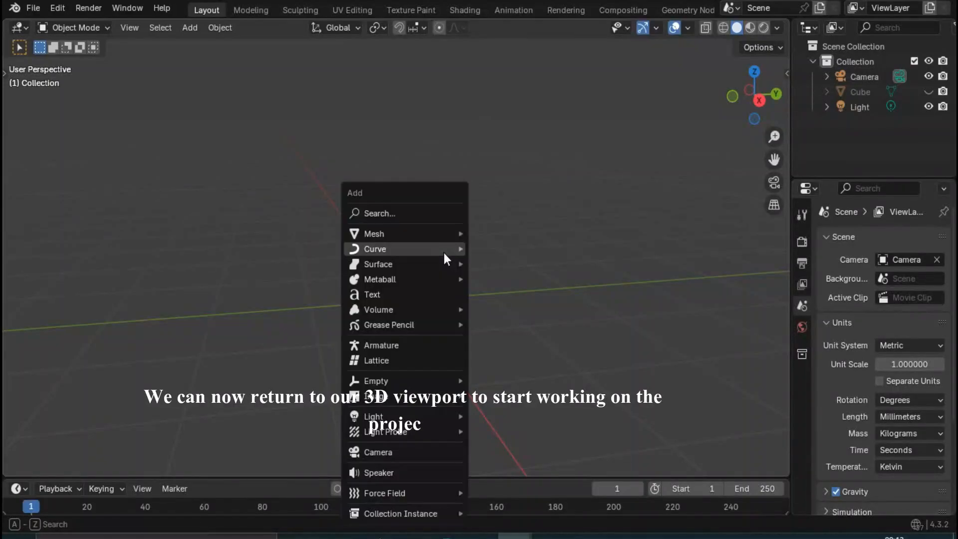
{"action": "mouse_move", "coordinate": [435, 235]}
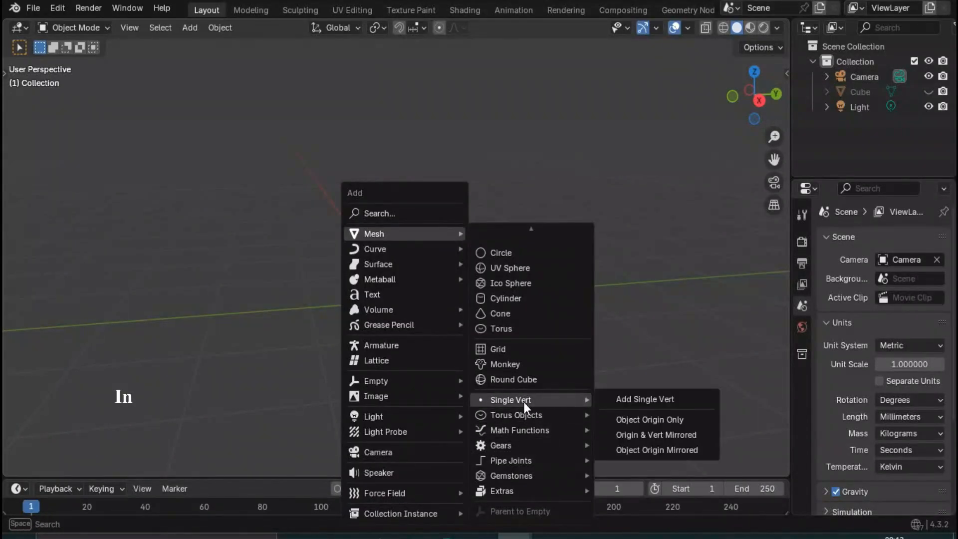
{"action": "mouse_move", "coordinate": [418, 248]}
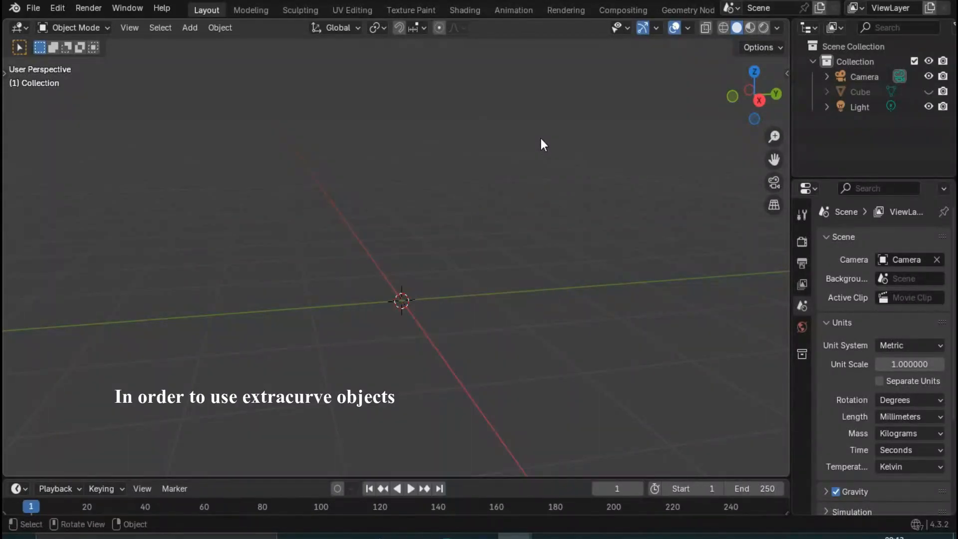
{"action": "key", "text": "shift+a"}
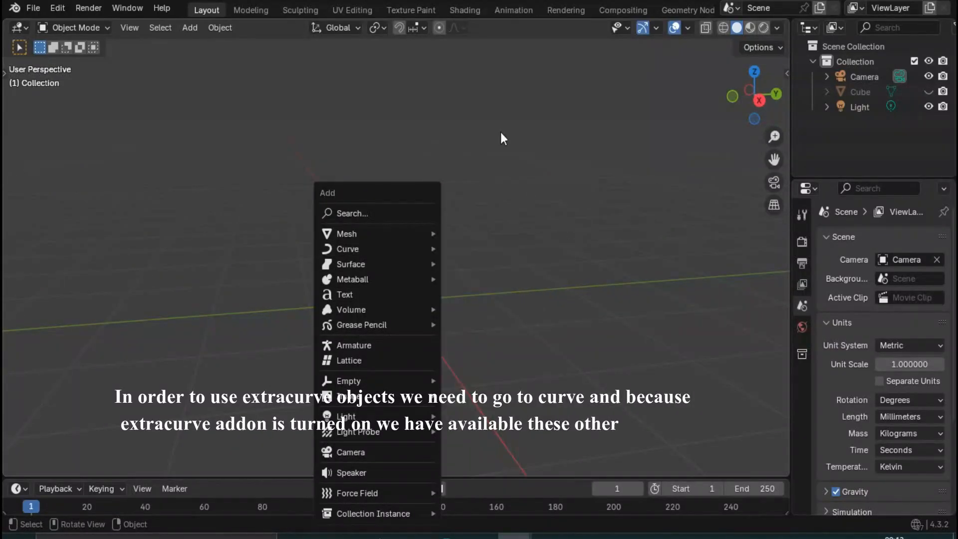
- Add a cube mesh at the world origin
{"action": "key", "text": "shift+a"}
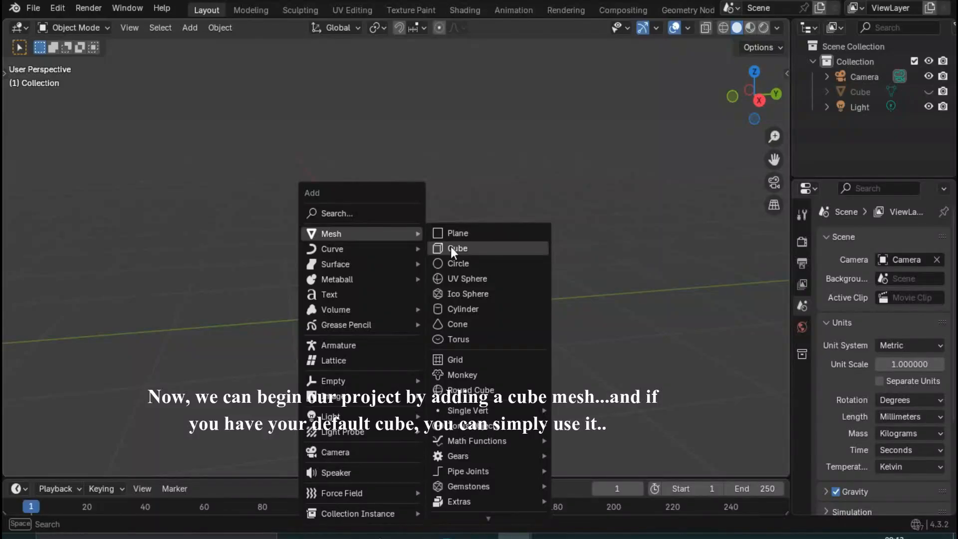
{"action": "left_click", "coordinate": [451, 247]}
{"action": "scroll", "coordinate": [464, 297], "scroll_direction": "down", "scroll_amount": 4}
{"action": "middle_click_drag", "start_coordinate": [401, 331], "coordinate": [385, 372]}
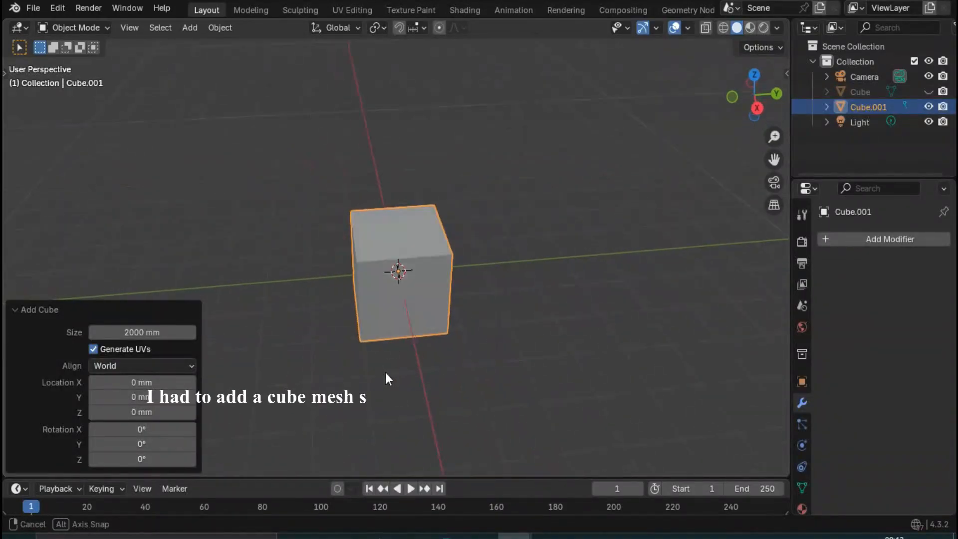
- Delete the top face of the new cube in Edit Mode
{"action": "key", "text": "Tab"}
{"action": "key", "text": "alt+a"}
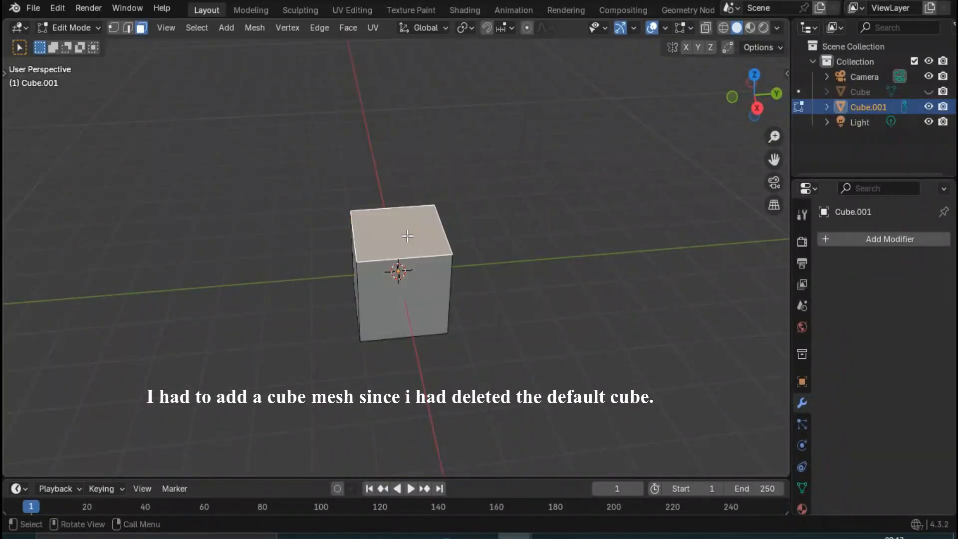
{"action": "key", "text": "x"}
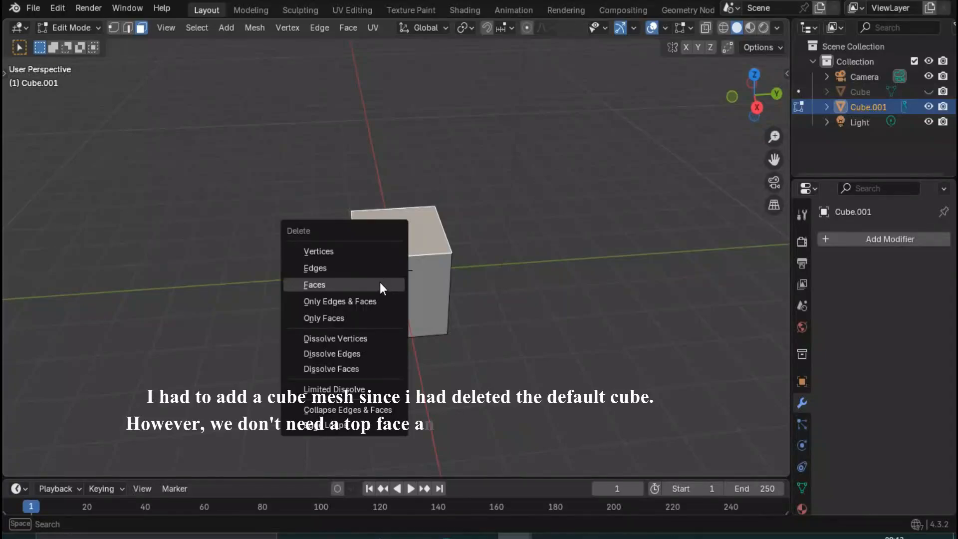
{"action": "left_click", "coordinate": [367, 290]}
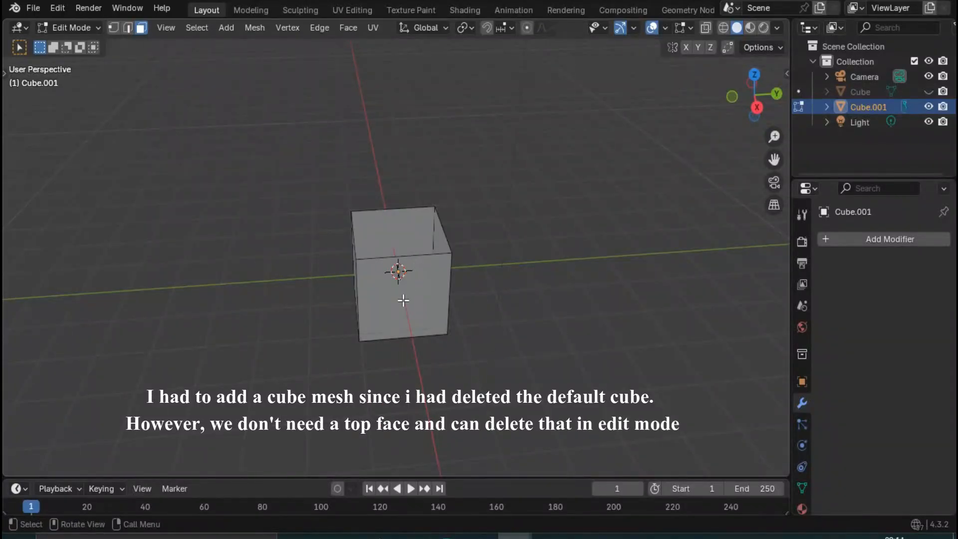
- Select the loop of edges around the cube's open top and scale it by 1.5 in X and Y only
{"action": "middle_click_drag", "start_coordinate": [404, 300], "coordinate": [424, 289]}
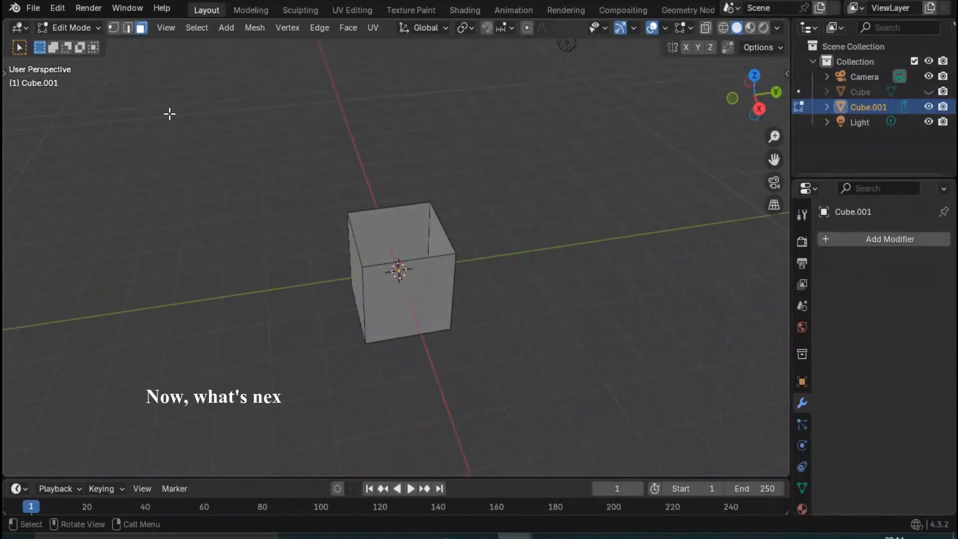
{"action": "left_click", "coordinate": [126, 28]}
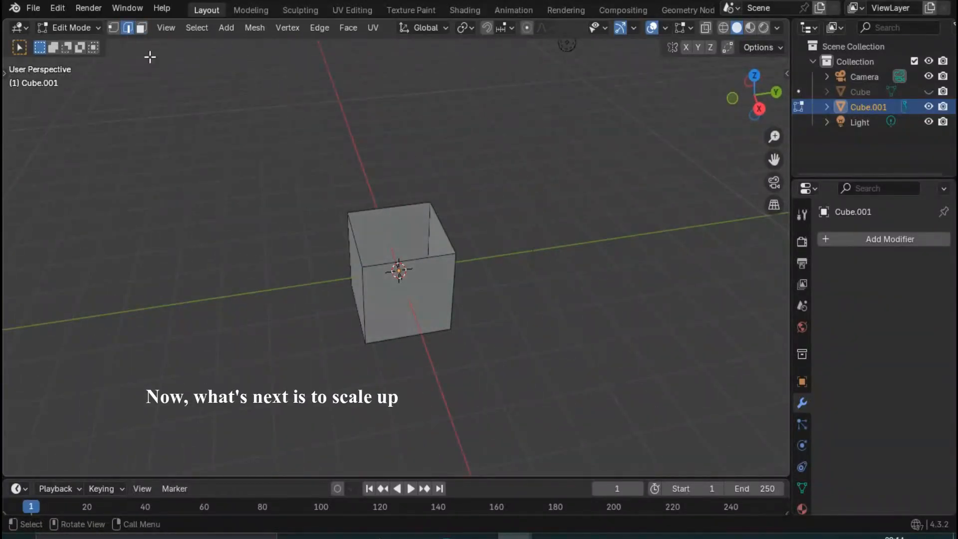
{"action": "left_click", "coordinate": [358, 243], "text": "alt"}
{"action": "middle_click_drag", "start_coordinate": [423, 274], "coordinate": [440, 274]}
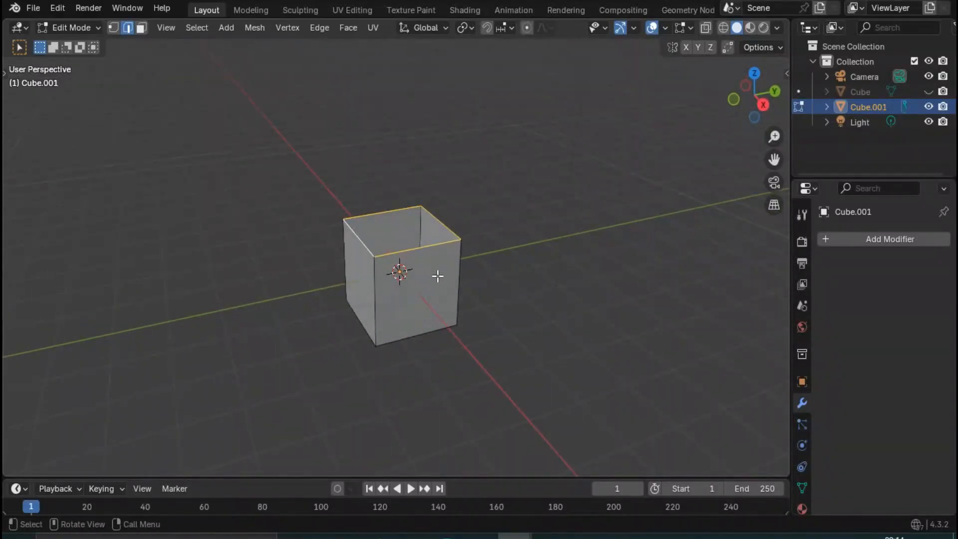
{"action": "type", "text": "s1.5"}
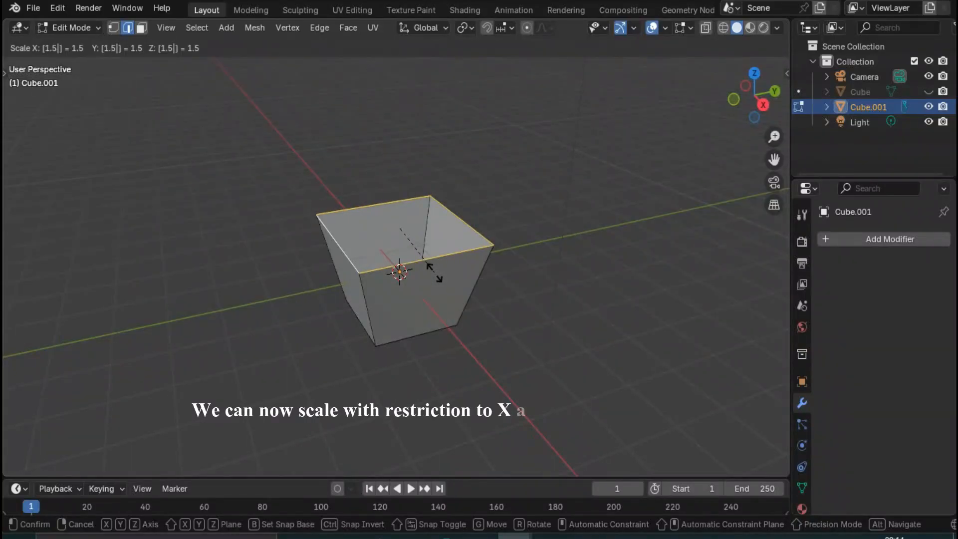
{"action": "key", "text": "x"}
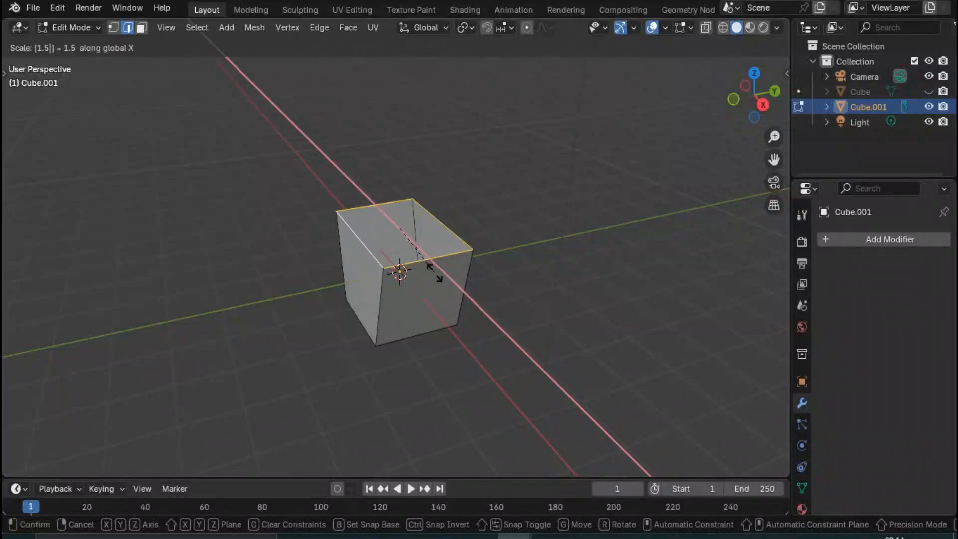
{"action": "key", "text": "shift+z"}
{"action": "key", "text": "Return"}
- Move the selected top edges up 2000 mm along the Z axis to make the object taller
{"action": "middle_click_drag", "start_coordinate": [436, 269], "coordinate": [391, 285]}
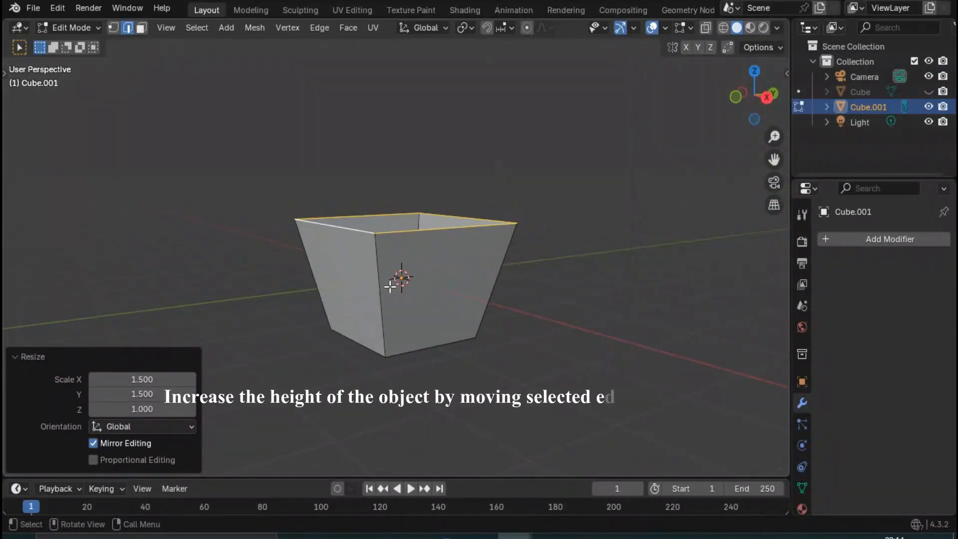
{"action": "key", "text": "g"}
{"action": "key", "text": "z"}
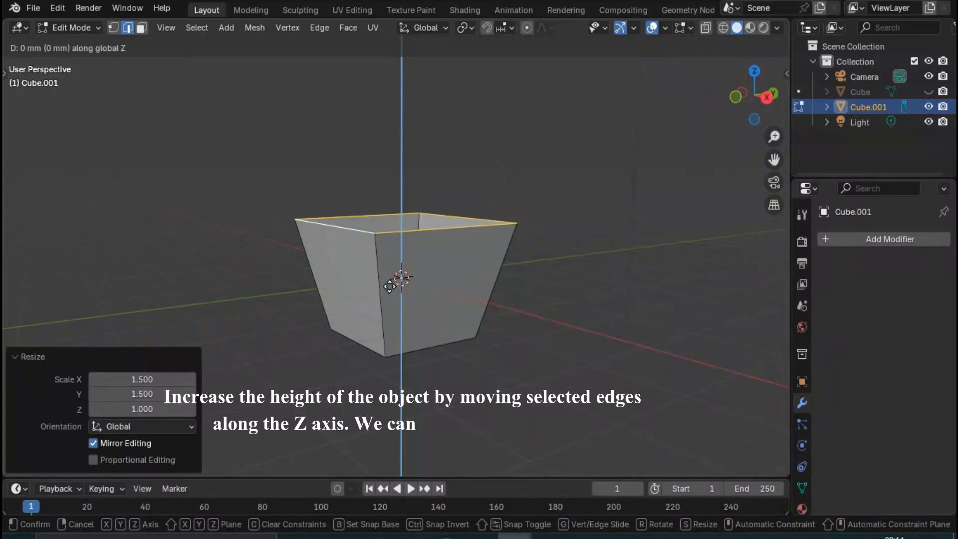
{"action": "type", "text": "2000"}
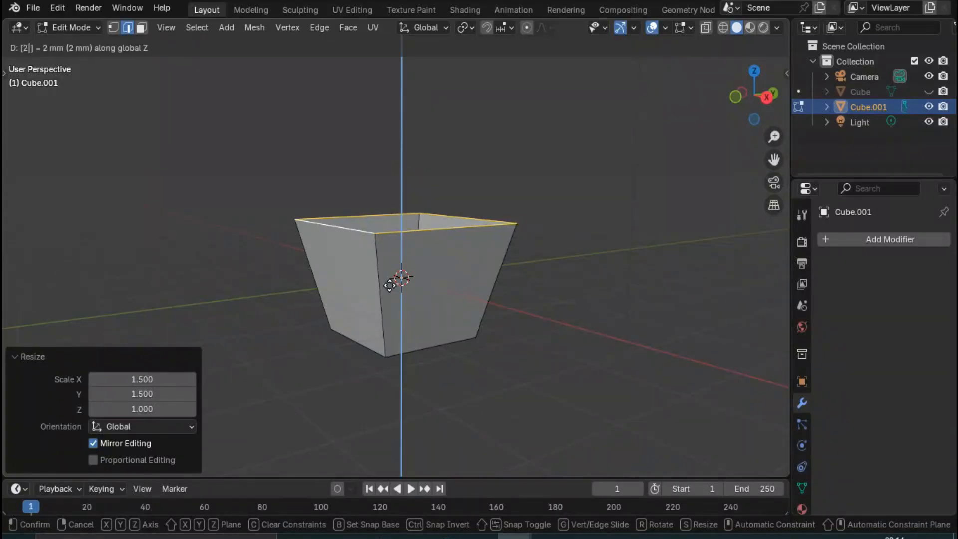
{"action": "key", "text": "Return"}
- Add a Subdivision Surface modifier to the open tapered box
{"action": "middle_click_drag", "start_coordinate": [457, 262], "coordinate": [436, 332]}
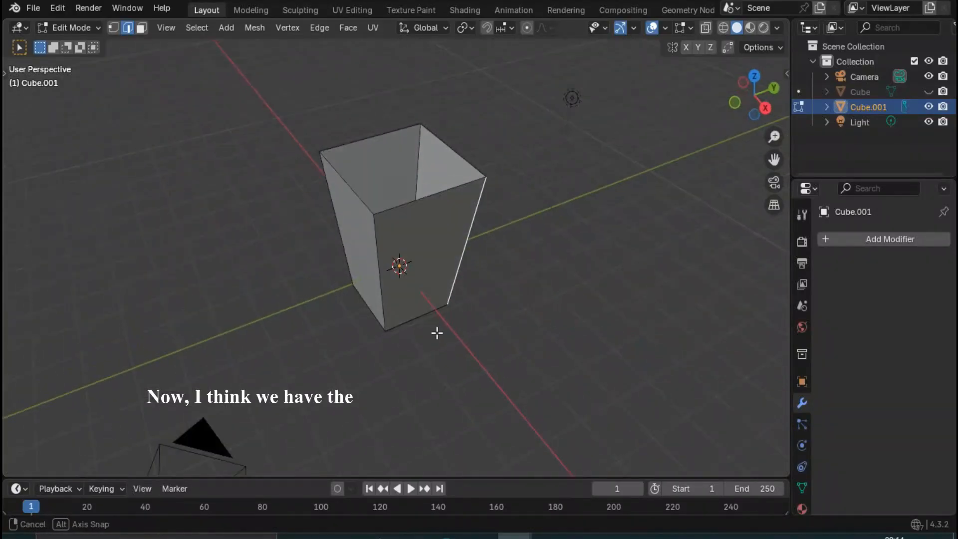
{"action": "scroll", "coordinate": [402, 272], "scroll_direction": "up", "scroll_amount": 3}
{"action": "middle_click_drag", "start_coordinate": [402, 271], "coordinate": [334, 270]}
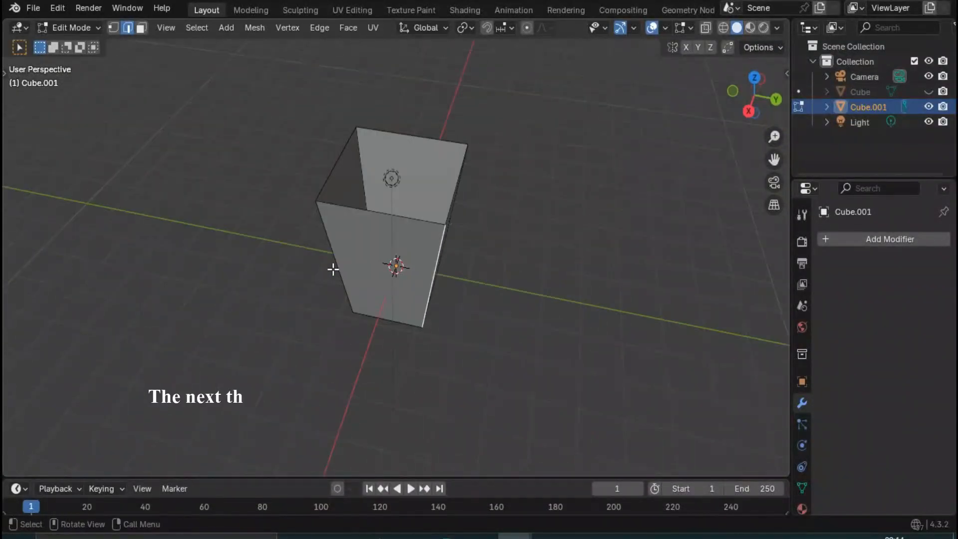
{"action": "left_click", "coordinate": [866, 240]}
{"action": "mouse_move", "coordinate": [811, 238]}
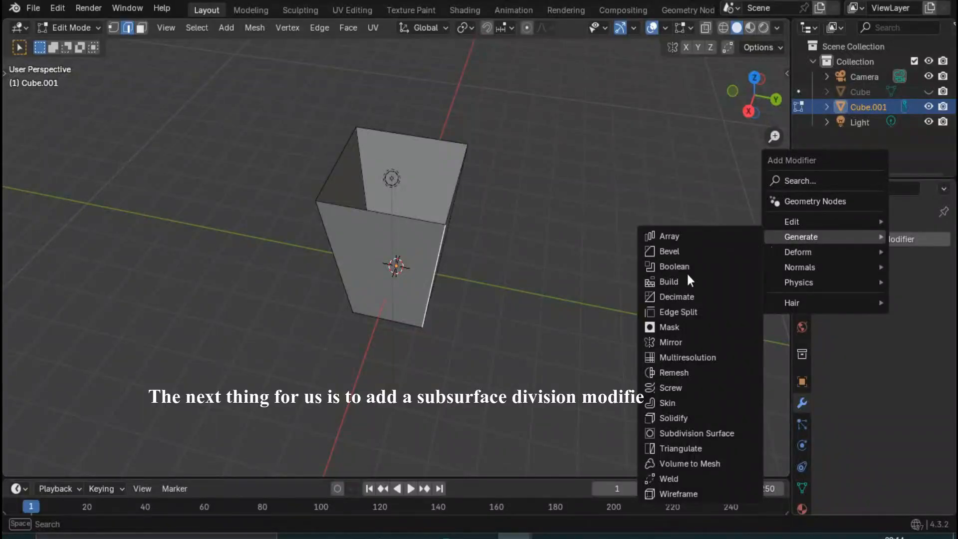
{"action": "left_click", "coordinate": [689, 433]}
{"action": "middle_click_drag", "start_coordinate": [469, 284], "coordinate": [556, 230]}
- Set the subdivision modifier's viewport level to 3 and its render level to 1
{"action": "left_click", "coordinate": [873, 320]}
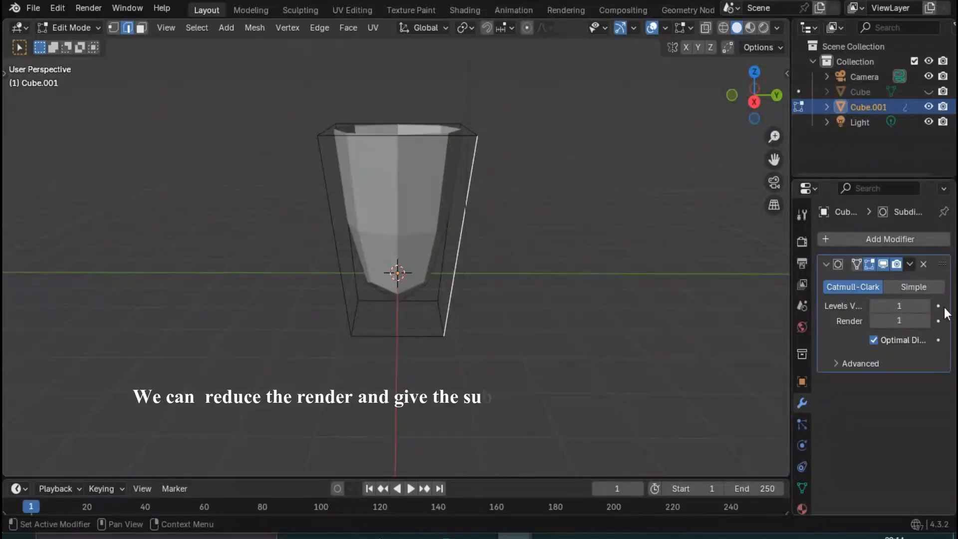
{"action": "left_click", "coordinate": [925, 306]}
{"action": "left_click", "coordinate": [925, 306]}
{"action": "middle_click_drag", "start_coordinate": [736, 296], "coordinate": [612, 298]}
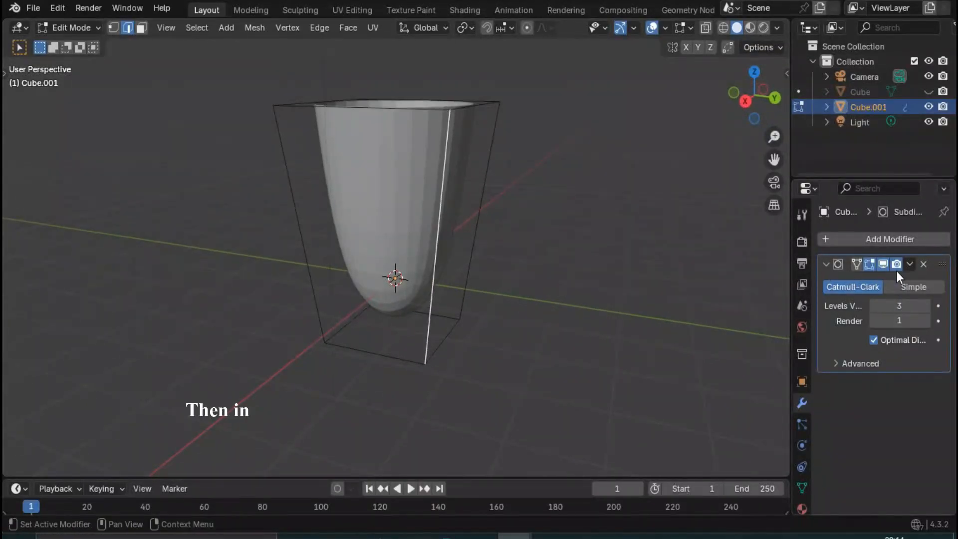
- Apply the Subdivision Surface modifier in Object Mode
{"action": "key", "text": "Tab"}
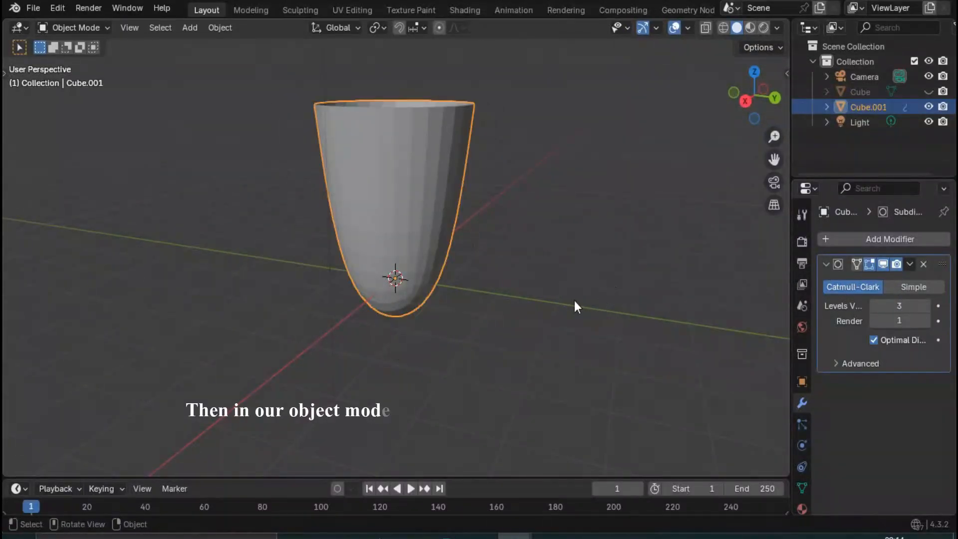
{"action": "left_click", "coordinate": [908, 265]}
{"action": "left_click", "coordinate": [867, 283]}
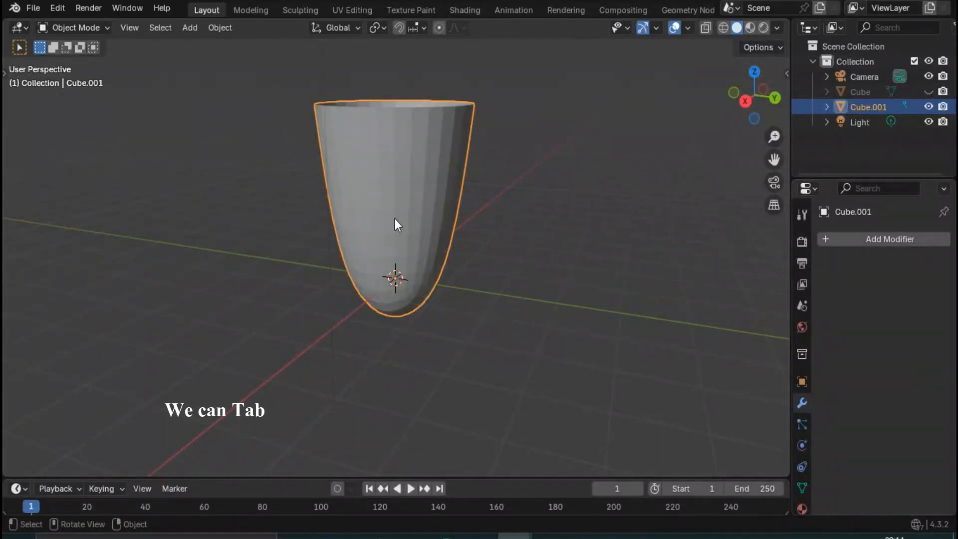
- In Edit Mode, duplicate the cup's top rim edge loop and move the copy 2500 mm down the Z axis
{"action": "middle_click_drag", "start_coordinate": [394, 219], "coordinate": [433, 215]}
{"action": "key", "text": "Tab"}
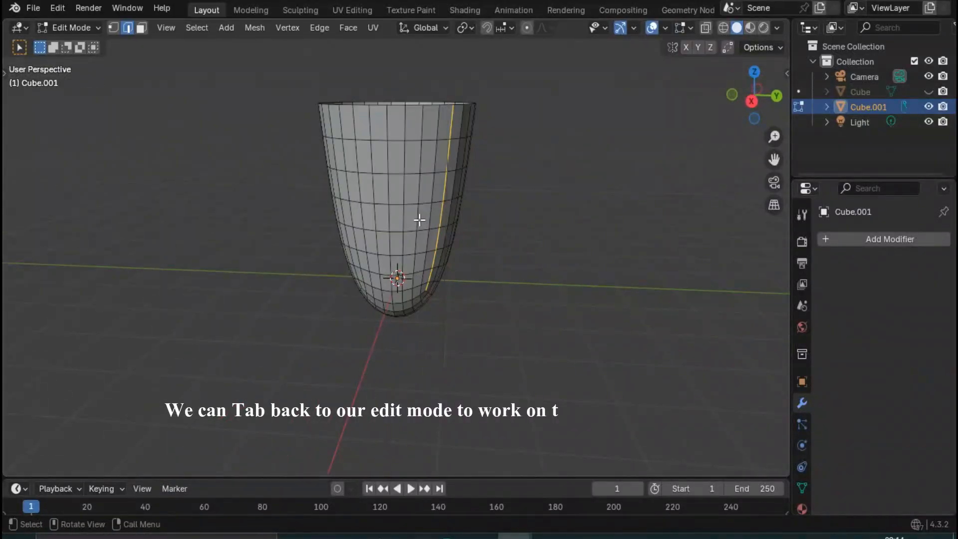
{"action": "scroll", "coordinate": [429, 250], "scroll_direction": "up", "scroll_amount": 3}
{"action": "middle_click_drag", "start_coordinate": [366, 327], "coordinate": [412, 168]}
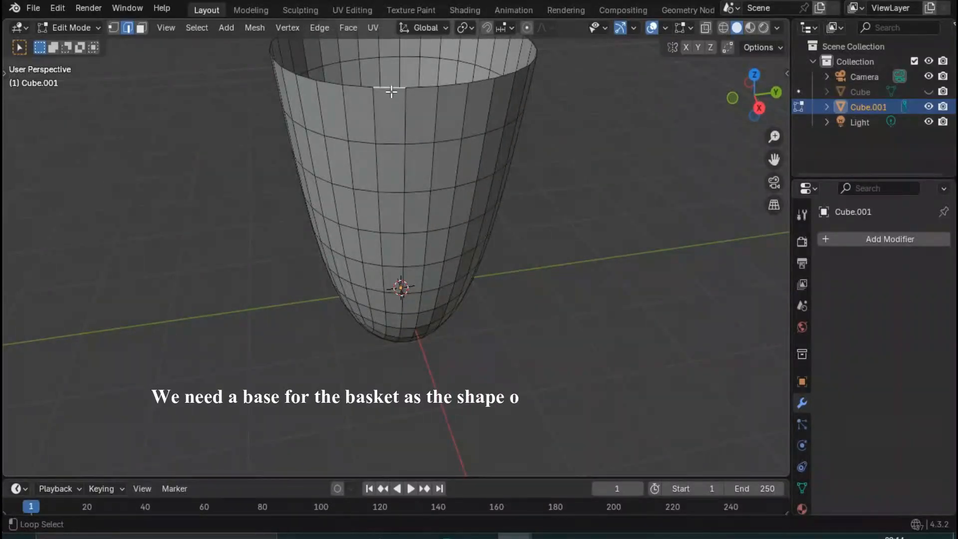
{"action": "left_click", "coordinate": [391, 93], "text": "alt"}
{"action": "middle_click_drag", "start_coordinate": [412, 261], "coordinate": [304, 361]}
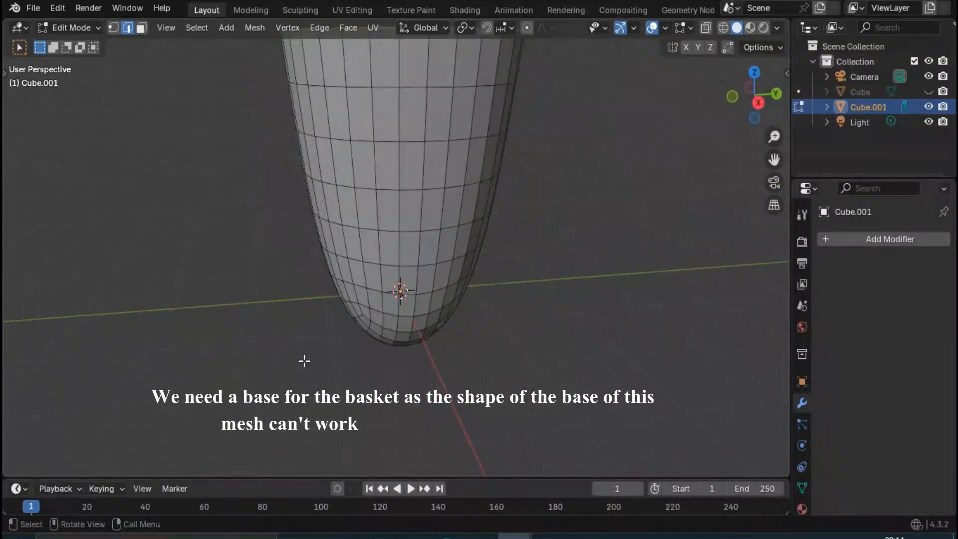
{"action": "scroll", "coordinate": [394, 280], "scroll_direction": "down", "scroll_amount": 3}
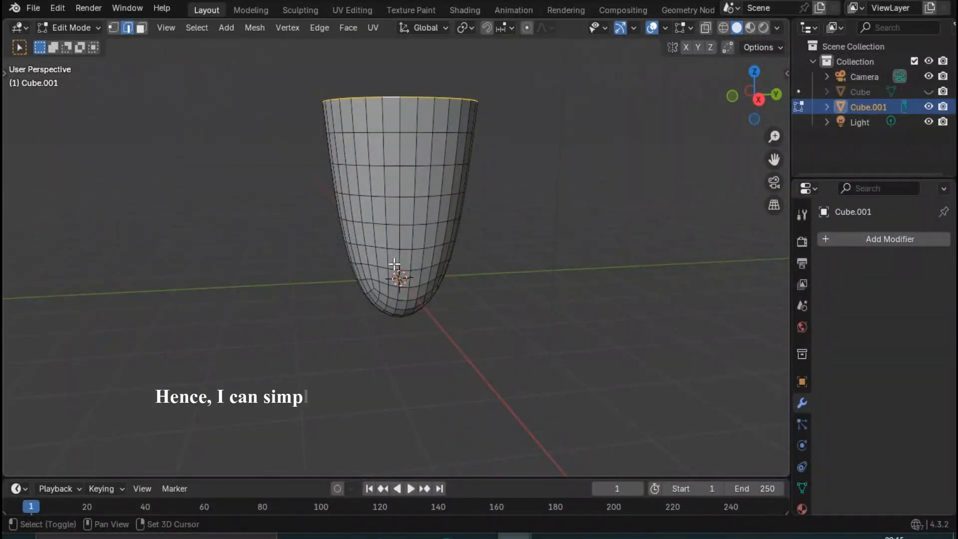
{"action": "key", "text": "shift+d"}
{"action": "key", "text": "z"}
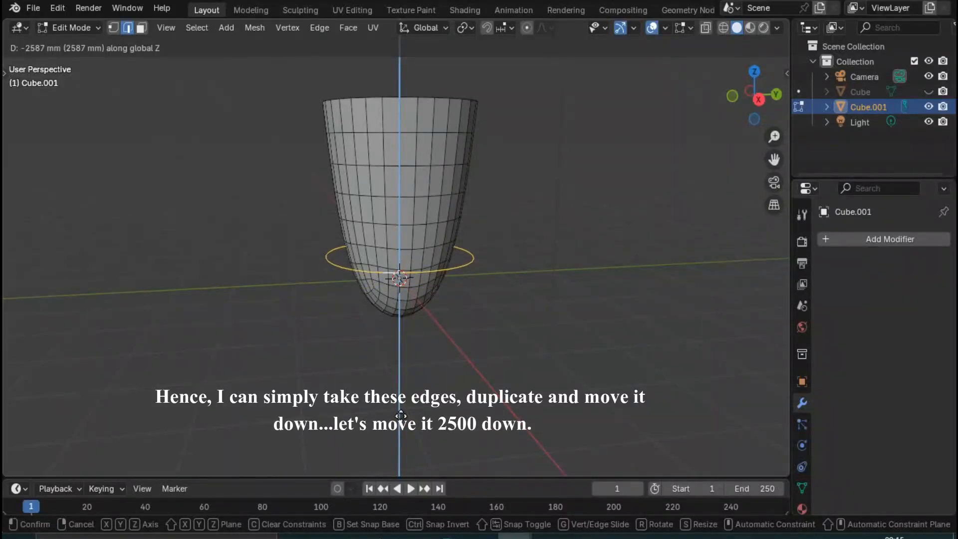
{"action": "type", "text": "2500-"}
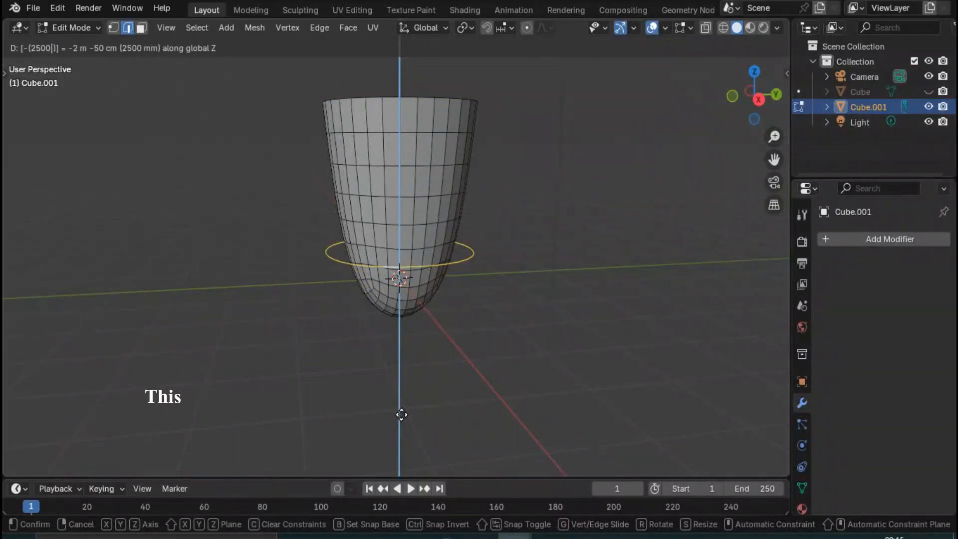
{"action": "key", "text": "Return"}
- Scale the duplicated edge ring down to 0.7 so it fits the cup's circumference
{"action": "scroll", "coordinate": [460, 269], "scroll_direction": "up", "scroll_amount": 5}
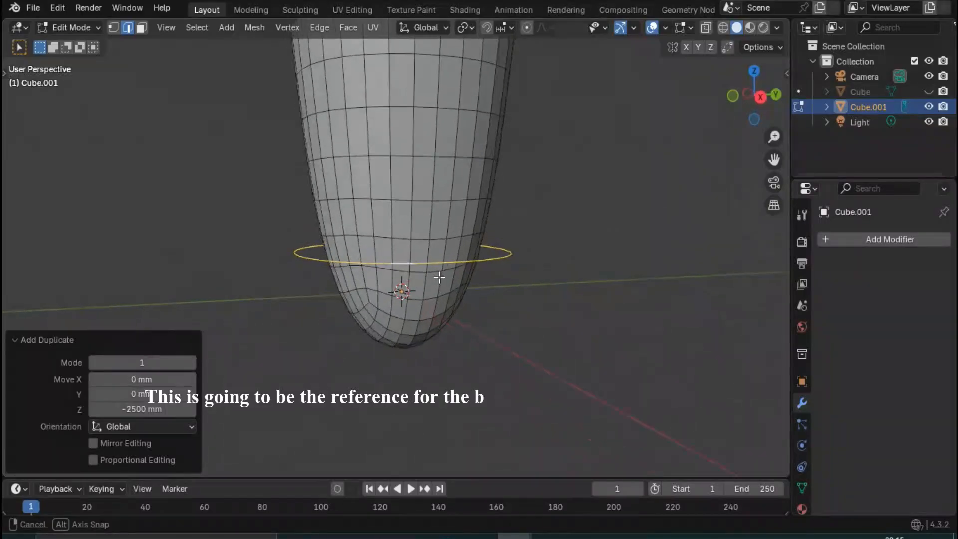
{"action": "middle_click_drag", "start_coordinate": [440, 278], "coordinate": [467, 286]}
{"action": "key", "text": "s"}
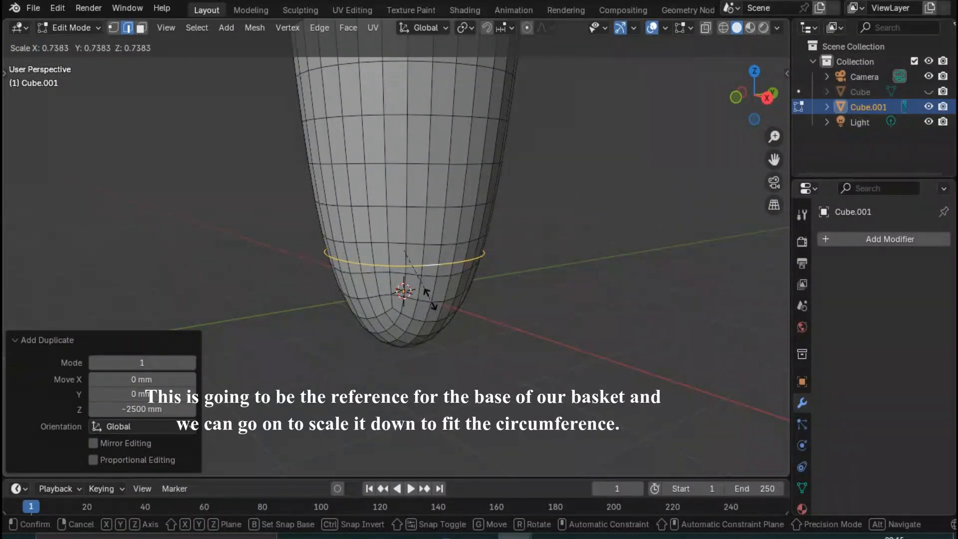
{"action": "type", "text": ".7"}
{"action": "key", "text": "Return"}
- Delete the cup's rounded bottom faces, selecting them through the mesh in wireframe from the right view, and return to solid shading
{"action": "scroll", "coordinate": [420, 299], "scroll_direction": "down", "scroll_amount": 2}
{"action": "left_click", "coordinate": [709, 31]}
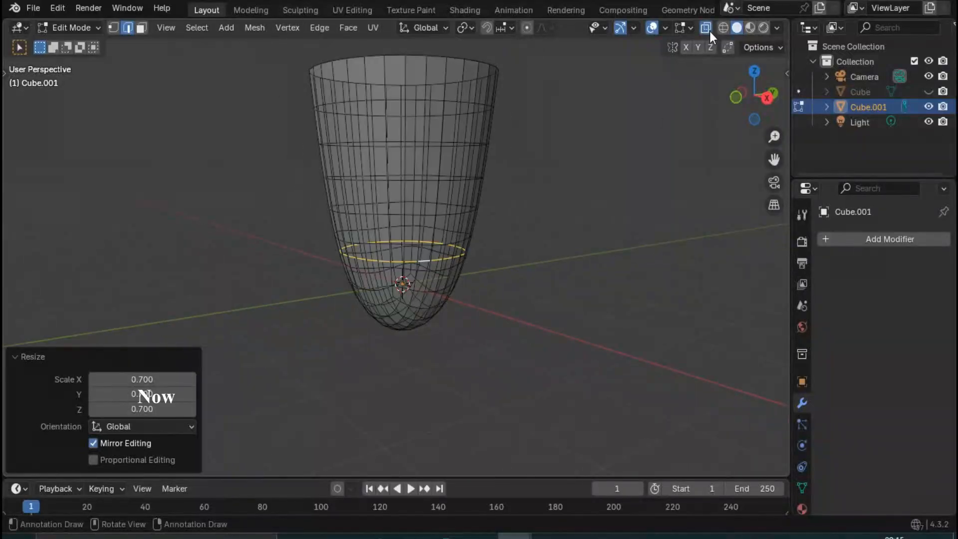
{"action": "left_click", "coordinate": [710, 31]}
{"action": "left_click", "coordinate": [723, 28]}
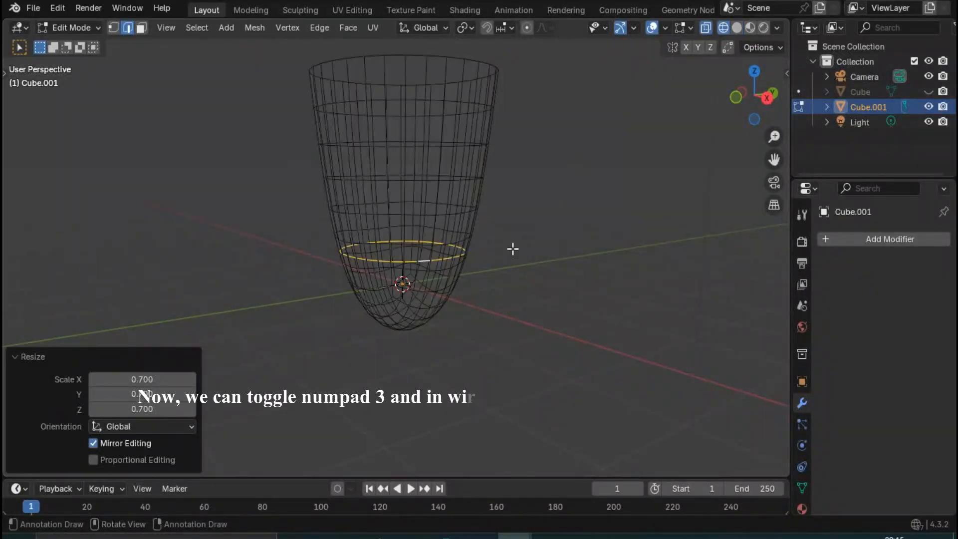
{"action": "key", "text": "KP_3"}
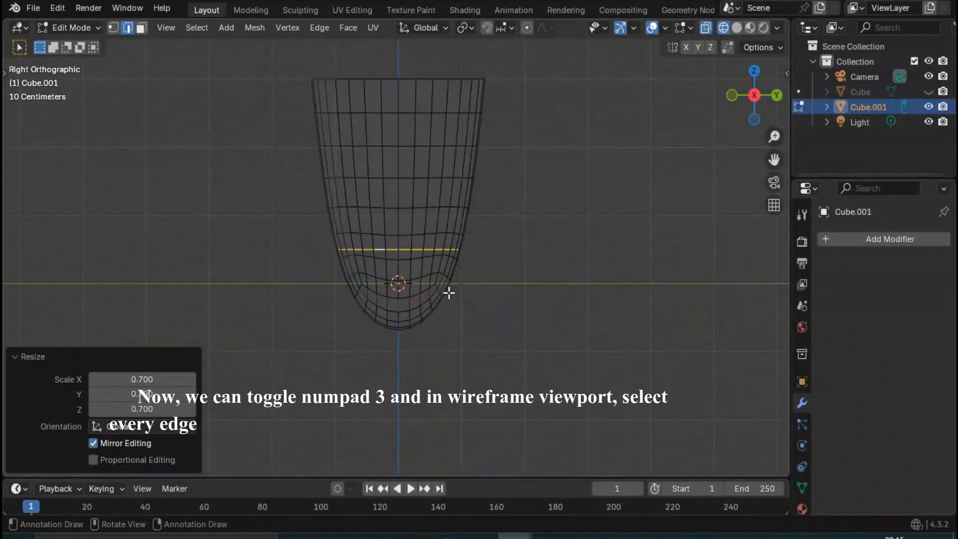
{"action": "left_click", "coordinate": [142, 29]}
{"action": "scroll", "coordinate": [375, 288], "scroll_direction": "up", "scroll_amount": 5}
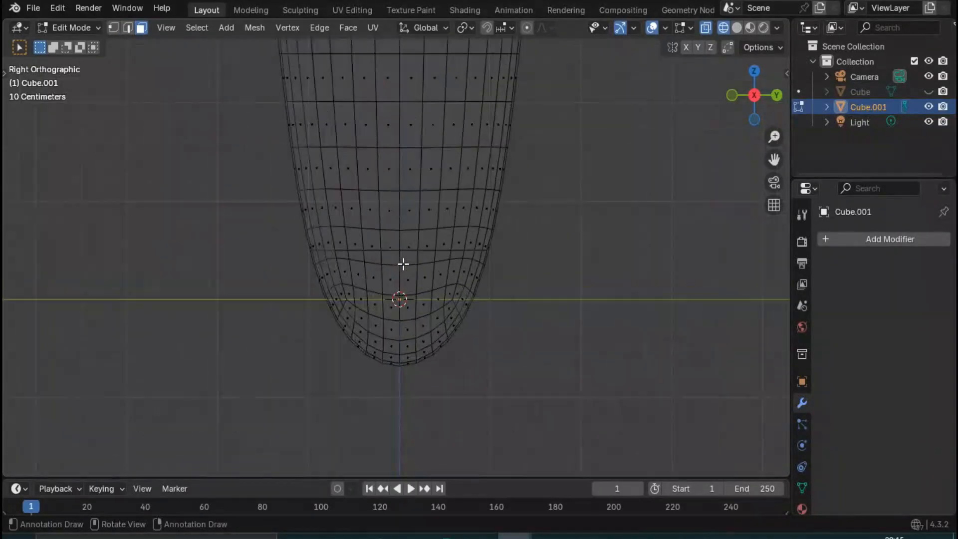
{"action": "key", "text": "c"}
{"action": "mouse_move", "coordinate": [299, 297]}
{"action": "left_mouse_down"}
{"action": "mouse_move", "coordinate": [481, 310]}
{"action": "mouse_move", "coordinate": [337, 367]}
{"action": "left_mouse_up"}
{"action": "key", "text": "Escape"}
{"action": "key", "text": "x"}
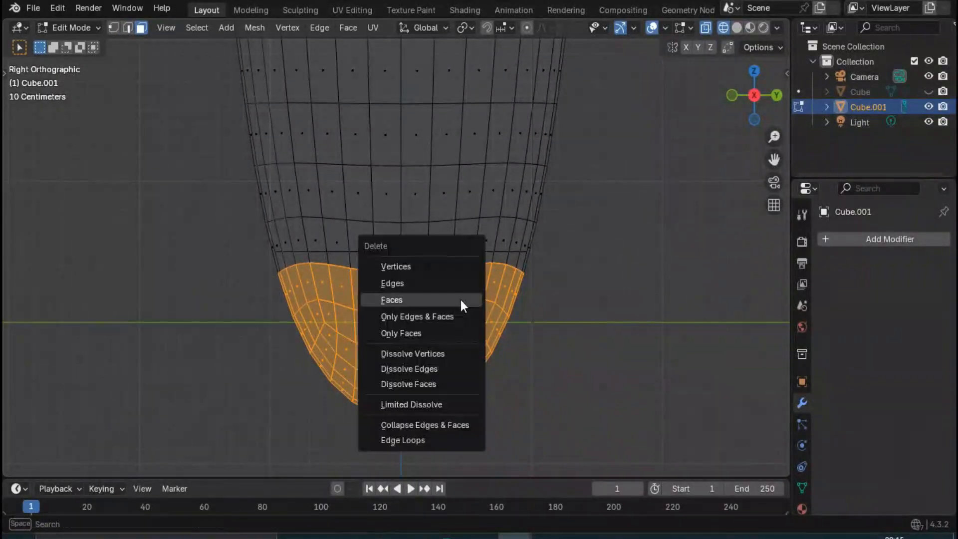
{"action": "left_click", "coordinate": [461, 303]}
{"action": "left_click", "coordinate": [736, 28]}
- Select the scaled-down edge ring and move it 900 mm down the Z axis, below the cup's open bottom
{"action": "mouse_move", "coordinate": [367, 249]}
{"action": "middle_mouse_down"}
{"action": "mouse_move", "coordinate": [251, 204]}
{"action": "mouse_move", "coordinate": [207, 212]}
{"action": "middle_mouse_up"}
{"action": "left_click", "coordinate": [300, 292]}
{"action": "key", "text": "2"}
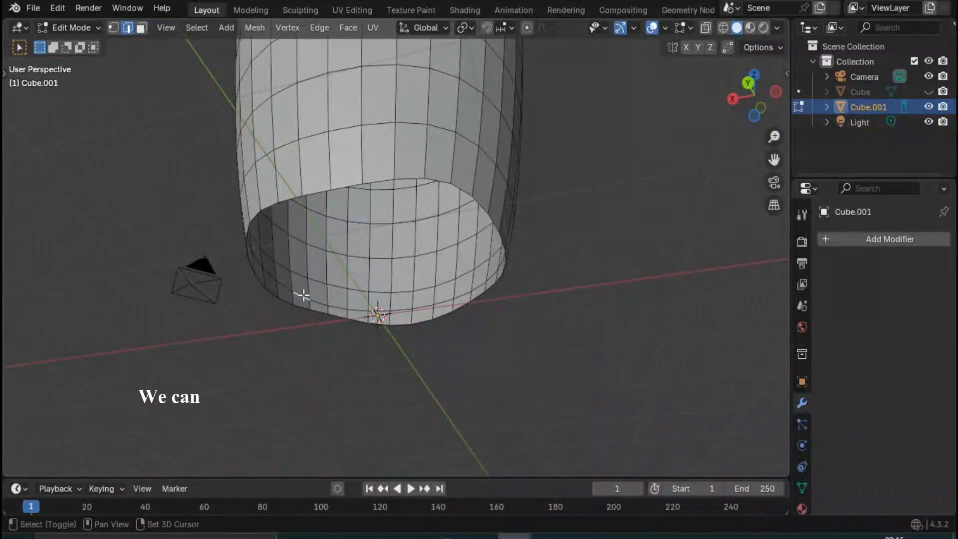
{"action": "left_click", "coordinate": [302, 293], "text": "alt"}
{"action": "middle_click_drag", "start_coordinate": [302, 293], "coordinate": [375, 371]}
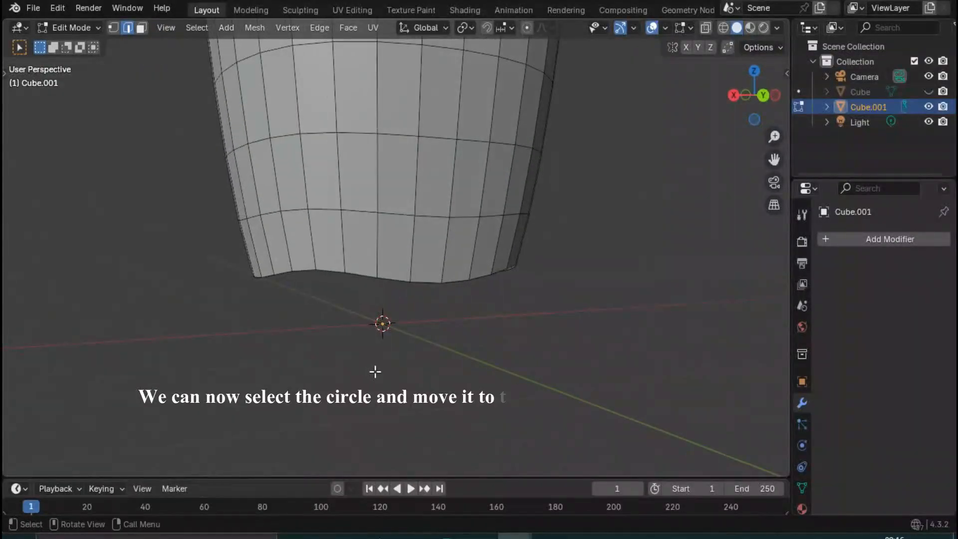
{"action": "key", "text": "g"}
{"action": "key", "text": "z"}
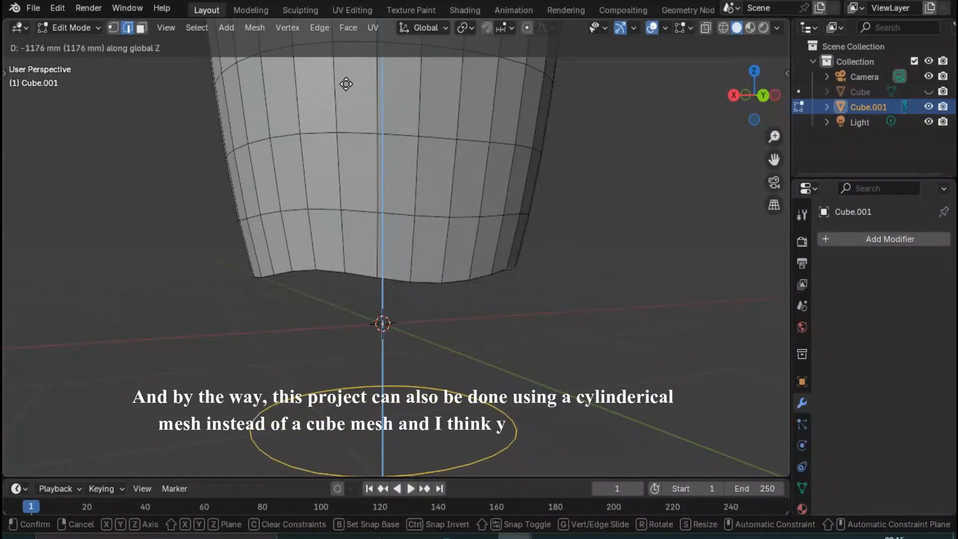
{"action": "type", "text": "600"}
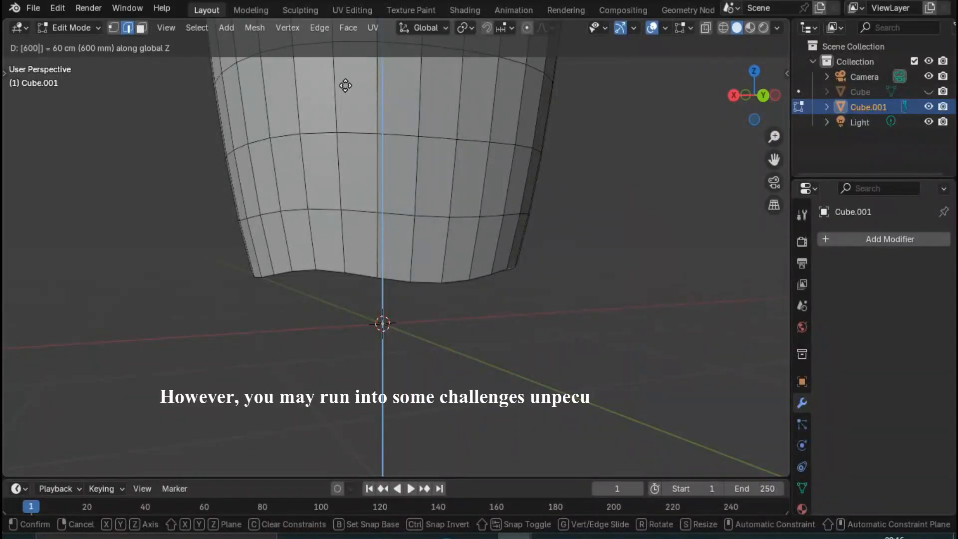
{"action": "key", "text": "minus"}
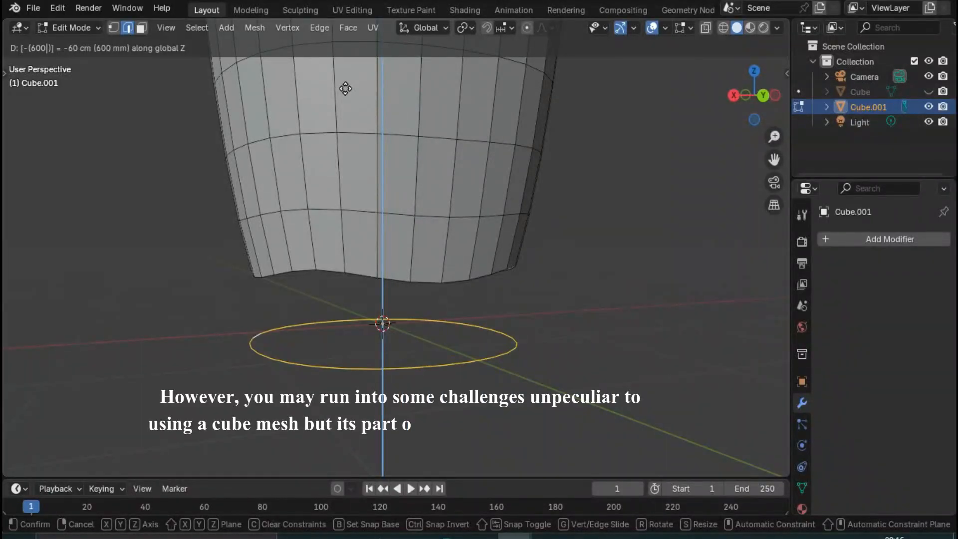
{"action": "key", "text": "BackSpace"}
{"action": "key", "text": "BackSpace"}
{"action": "key", "text": "BackSpace"}
{"action": "key", "text": "BackSpace"}
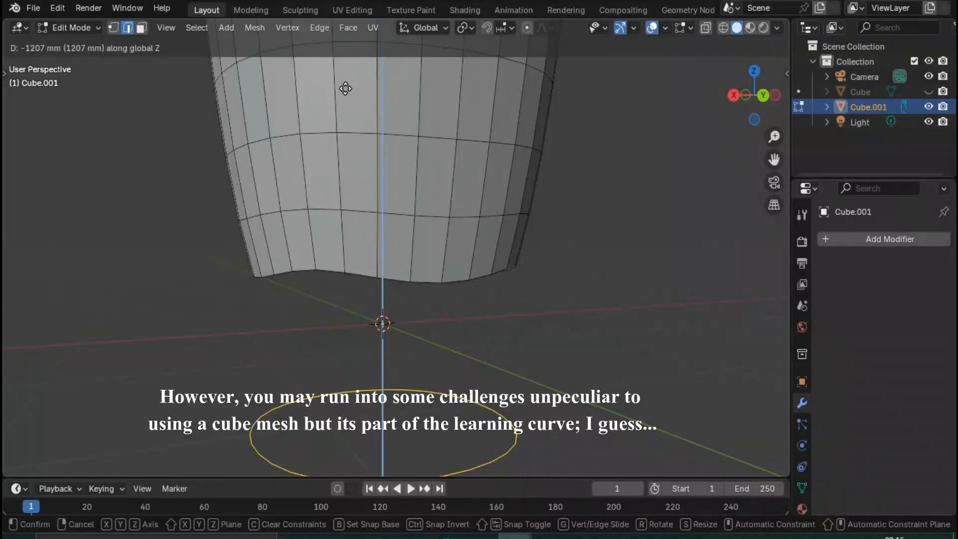
{"action": "type", "text": "-900"}
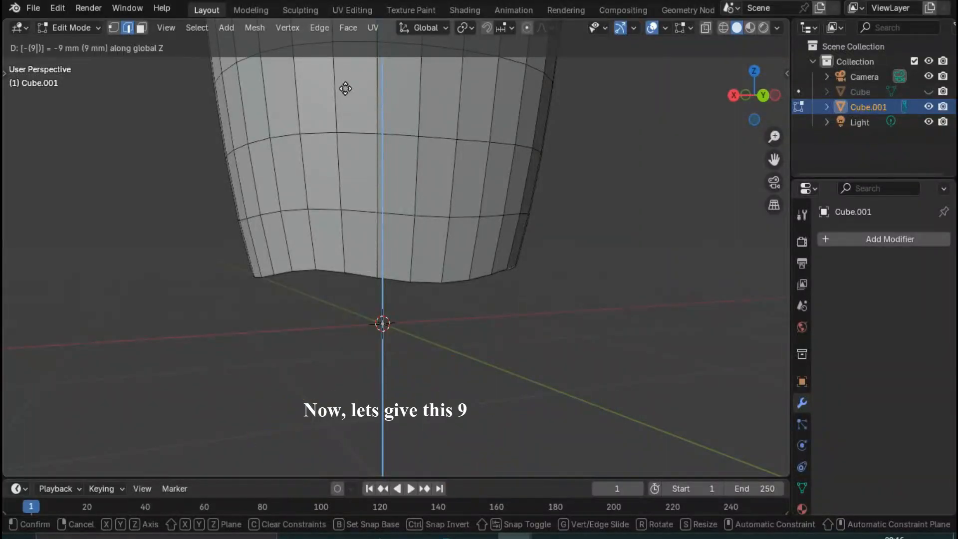
{"action": "key", "text": "Return"}
- Extrude the lowered edge ring 300 mm up along Z to form a base band
{"action": "middle_click_drag", "start_coordinate": [345, 87], "coordinate": [355, 343]}
{"action": "type", "text": "e"}
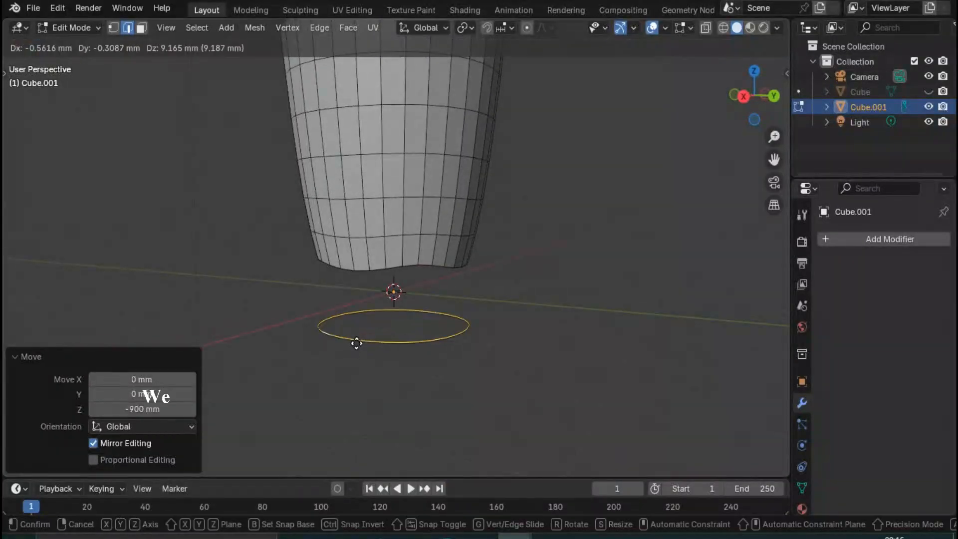
{"action": "type", "text": "z300"}
{"action": "key", "text": "Return"}
{"action": "scroll", "coordinate": [421, 313], "scroll_direction": "up", "scroll_amount": 1}
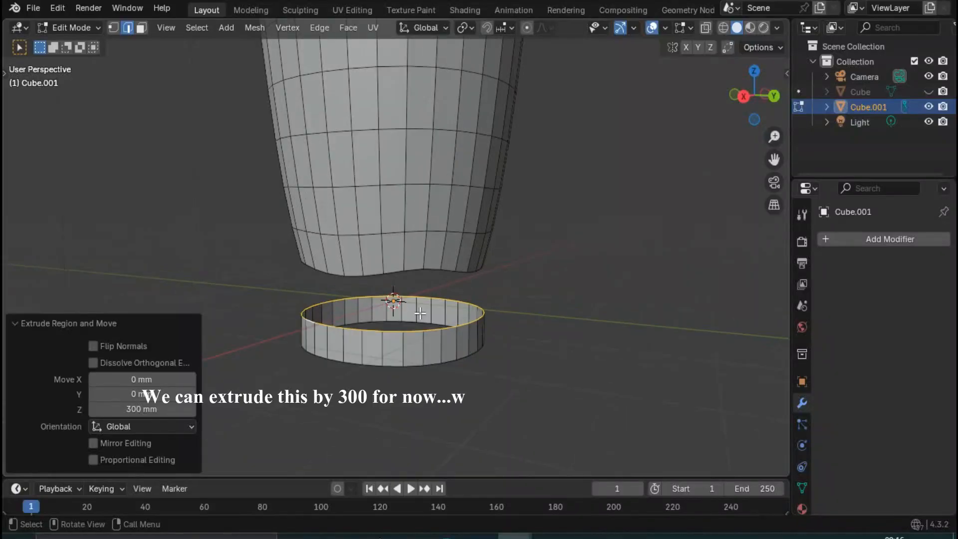
{"action": "mouse_move", "coordinate": [421, 314]}
{"action": "middle_mouse_down"}
{"action": "mouse_move", "coordinate": [417, 303]}
{"action": "mouse_move", "coordinate": [418, 331]}
{"action": "middle_mouse_up"}
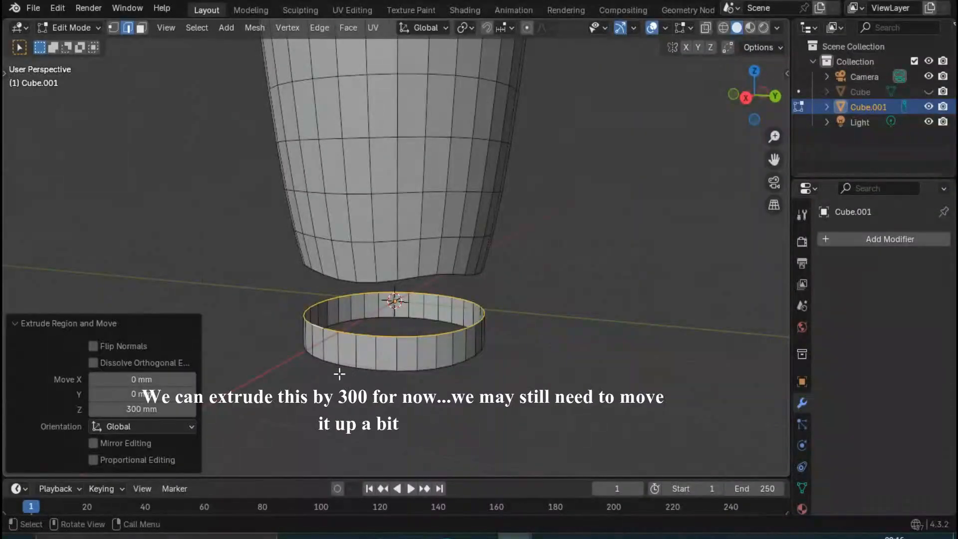
- Duplicate the base band's upper edge loop and move the copy 300 mm up the Z axis
{"action": "scroll", "coordinate": [340, 373], "scroll_direction": "up", "scroll_amount": 1}
{"action": "middle_click_drag", "start_coordinate": [350, 396], "coordinate": [360, 382]}
{"action": "left_click", "coordinate": [367, 375]}
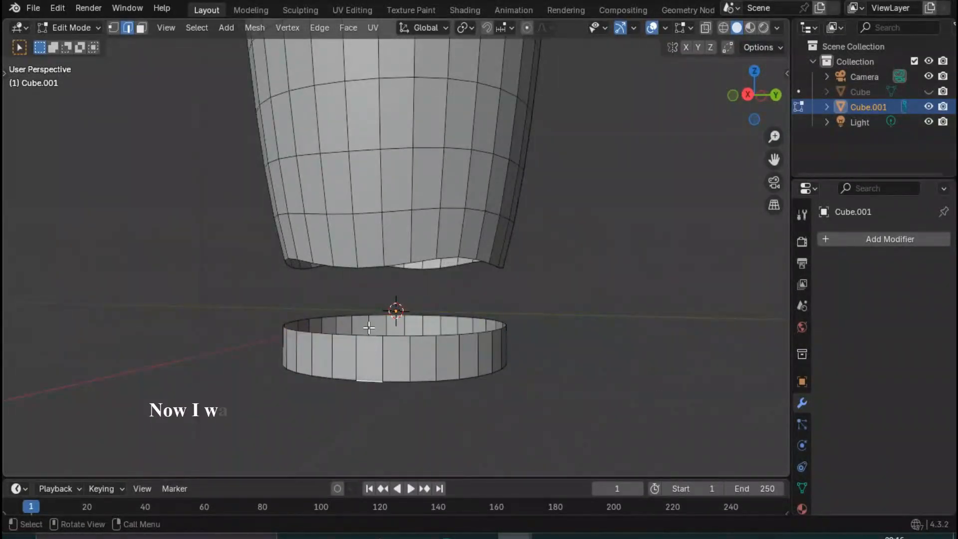
{"action": "middle_click_drag", "start_coordinate": [364, 339], "coordinate": [351, 354]}
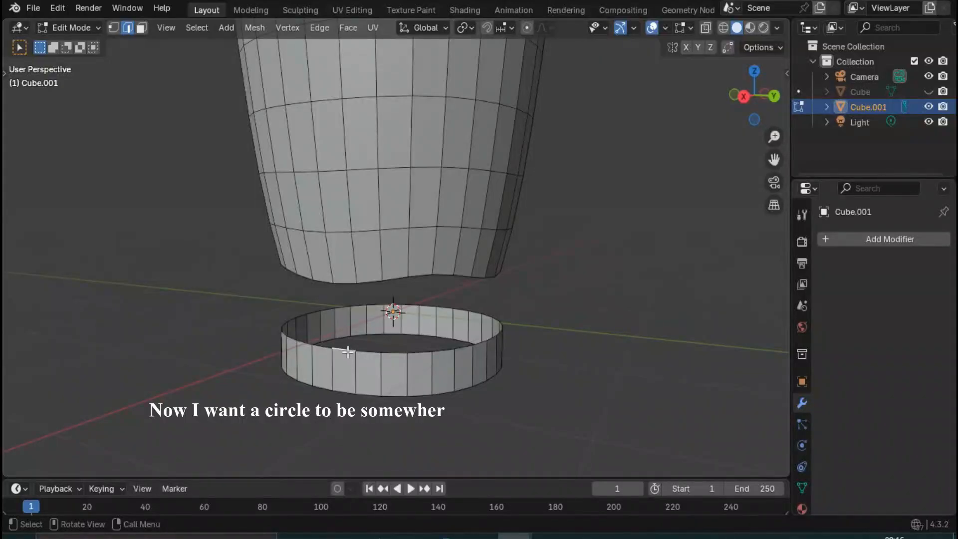
{"action": "left_click", "coordinate": [348, 353], "text": "alt"}
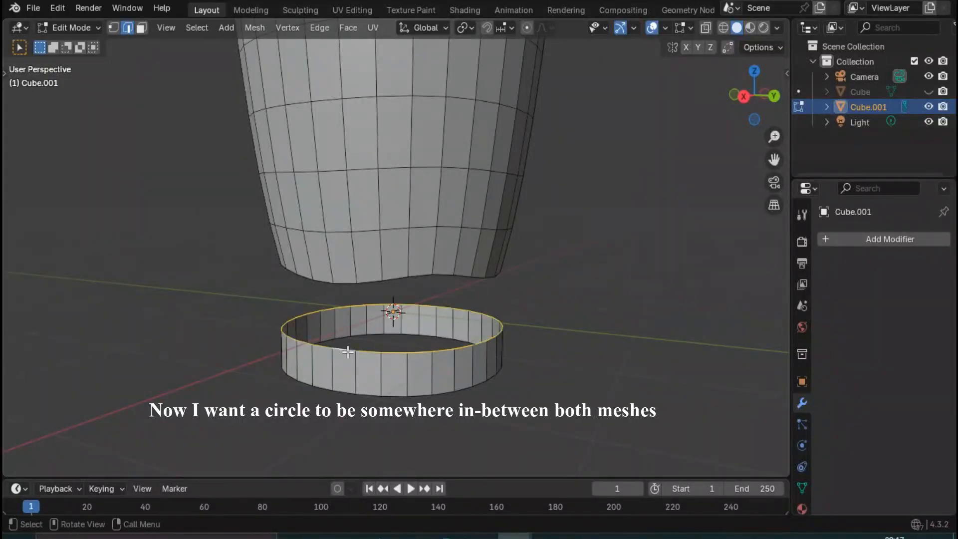
{"action": "middle_click_drag", "start_coordinate": [355, 366], "coordinate": [382, 362]}
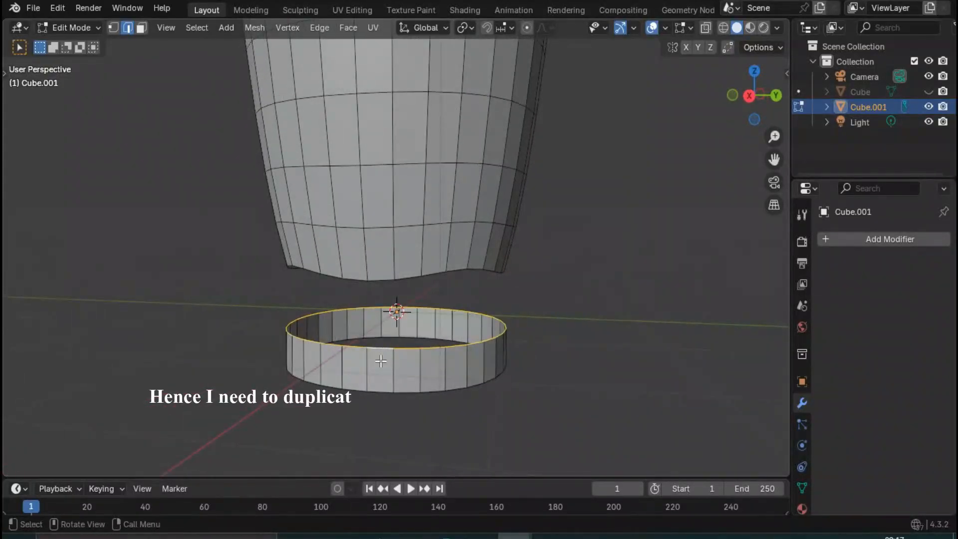
{"action": "key", "text": "shift+d"}
{"action": "key", "text": "z"}
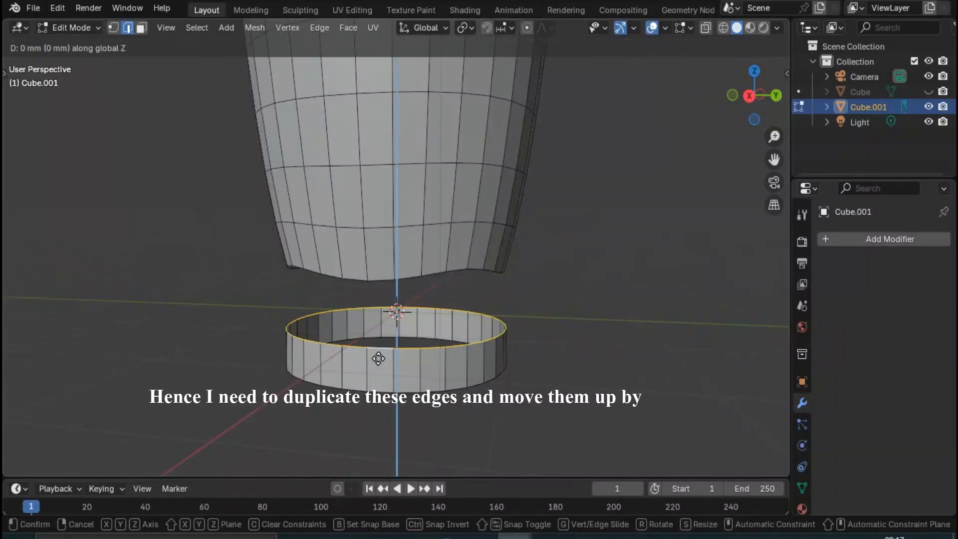
{"action": "type", "text": "300"}
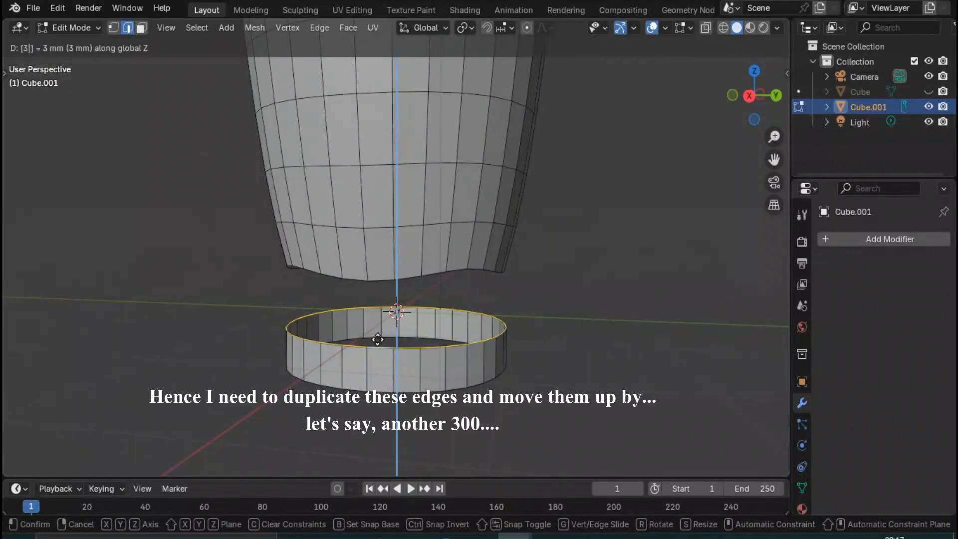
{"action": "key", "text": "Return"}
- Extrude the duplicated edge ring 300 mm down along Z to meet the base band below
{"action": "middle_click_drag", "start_coordinate": [381, 336], "coordinate": [366, 293]}
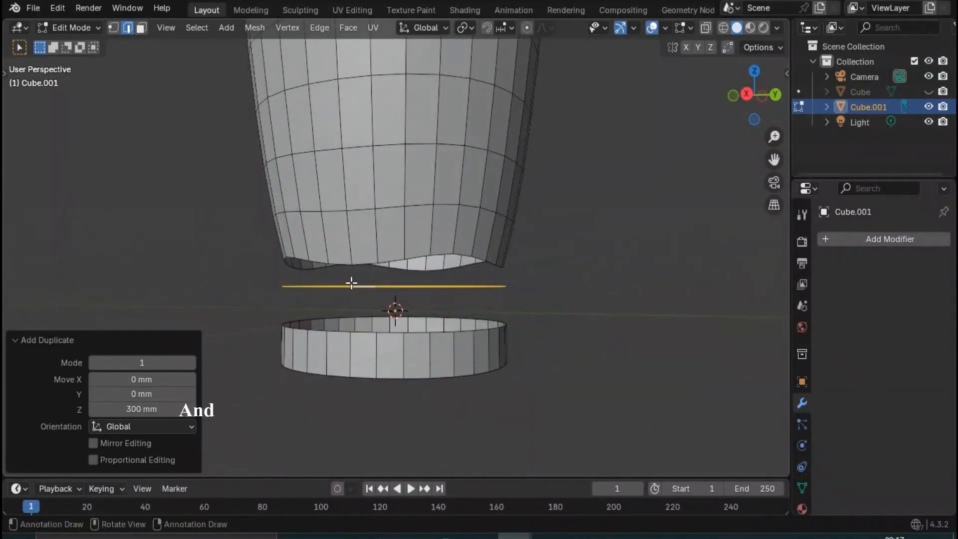
{"action": "key", "text": "e"}
{"action": "type", "text": "z"}
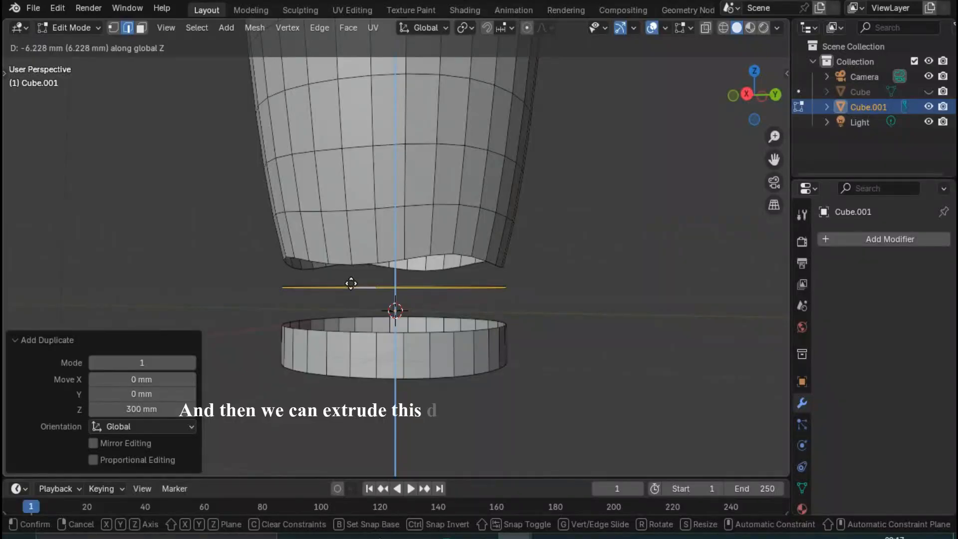
{"action": "type", "text": "300"}
{"action": "key", "text": "minus"}
{"action": "key", "text": "Return"}
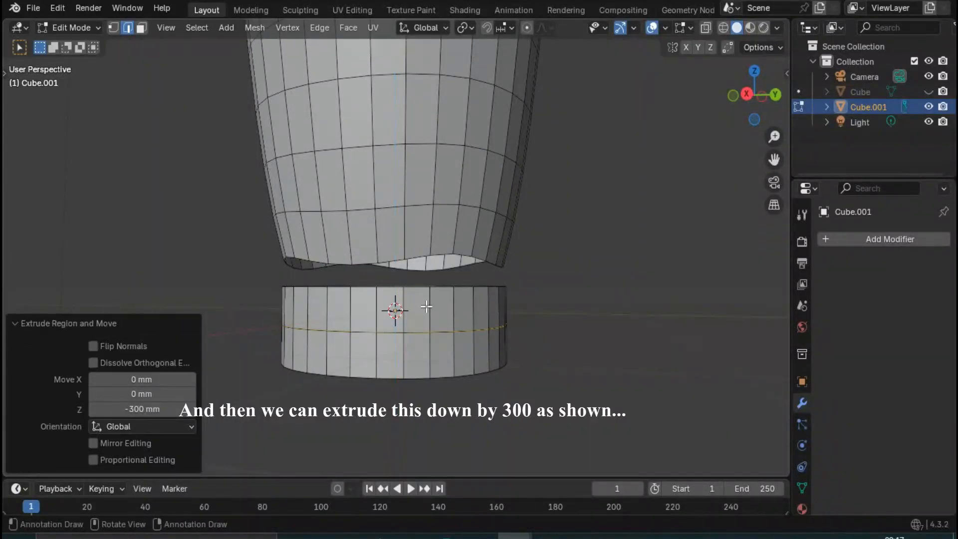
- Select the upper ring of faces on the base band and move it 300 mm up the Z axis toward the cup body
{"action": "middle_click_drag", "start_coordinate": [424, 329], "coordinate": [388, 310]}
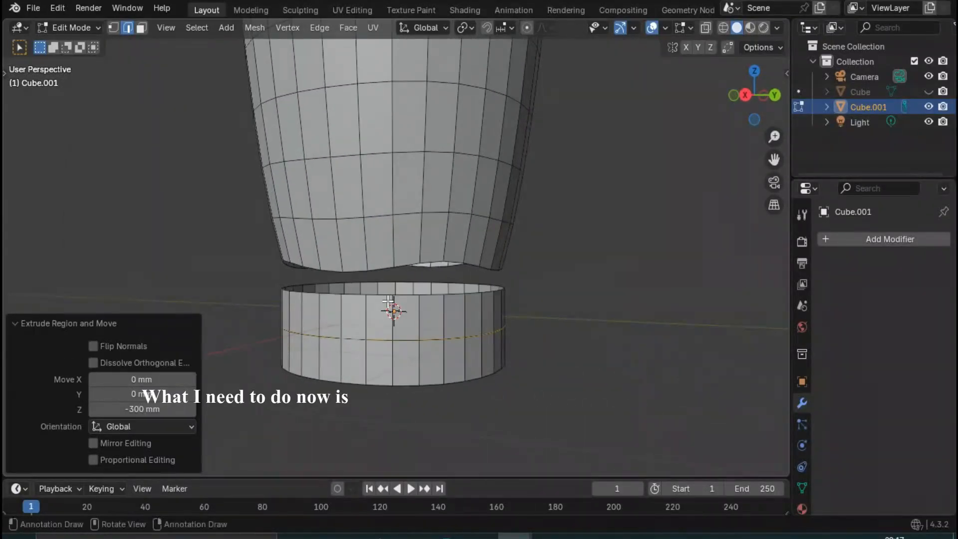
{"action": "left_click", "coordinate": [385, 300]}
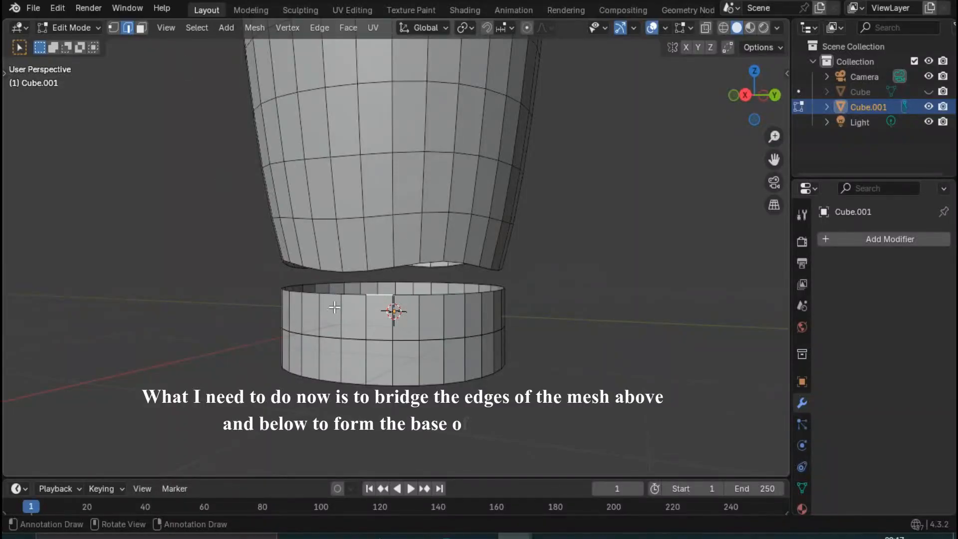
{"action": "mouse_move", "coordinate": [334, 307]}
{"action": "middle_mouse_down"}
{"action": "mouse_move", "coordinate": [303, 341]}
{"action": "mouse_move", "coordinate": [302, 328]}
{"action": "mouse_move", "coordinate": [347, 307]}
{"action": "mouse_move", "coordinate": [344, 298]}
{"action": "middle_mouse_up"}
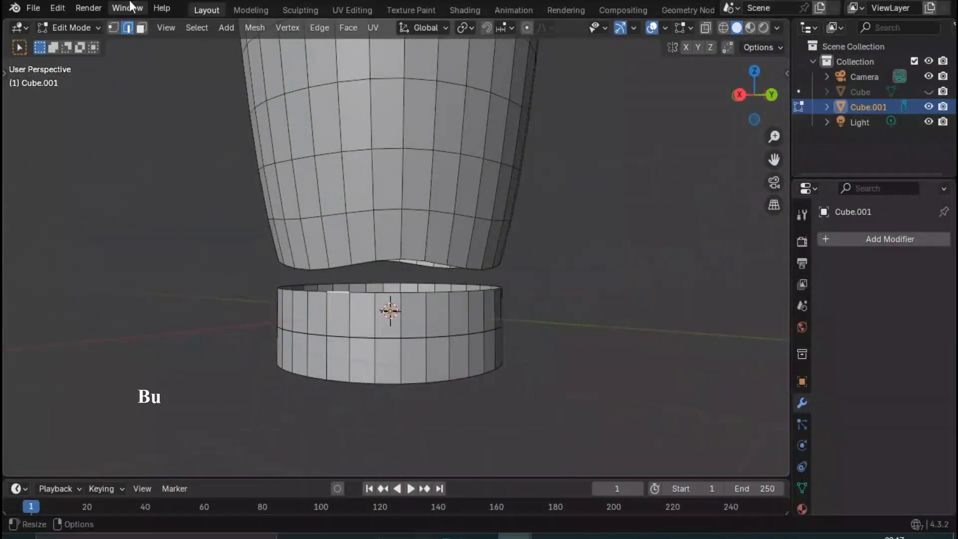
{"action": "left_click", "coordinate": [346, 317]}
{"action": "left_click", "coordinate": [347, 317], "text": "alt"}
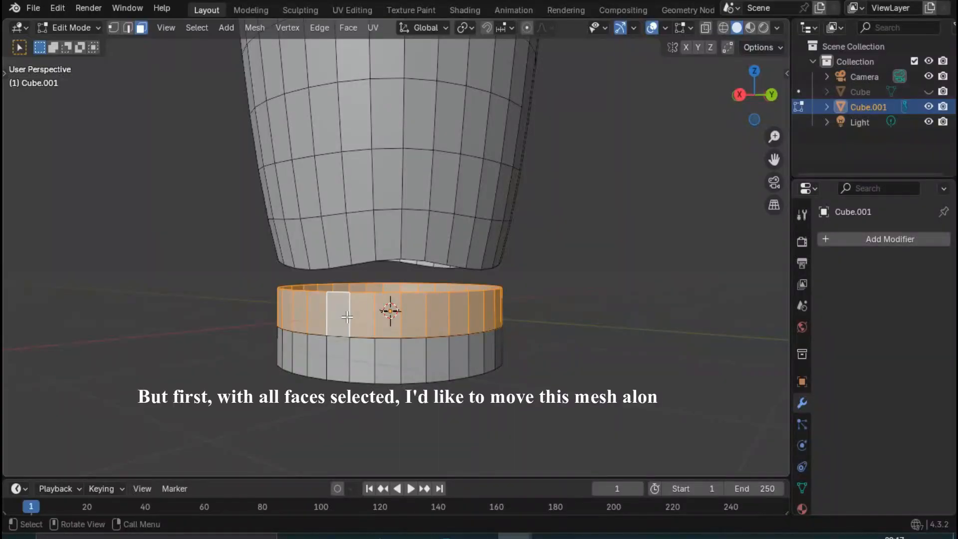
{"action": "type", "text": "gz300"}
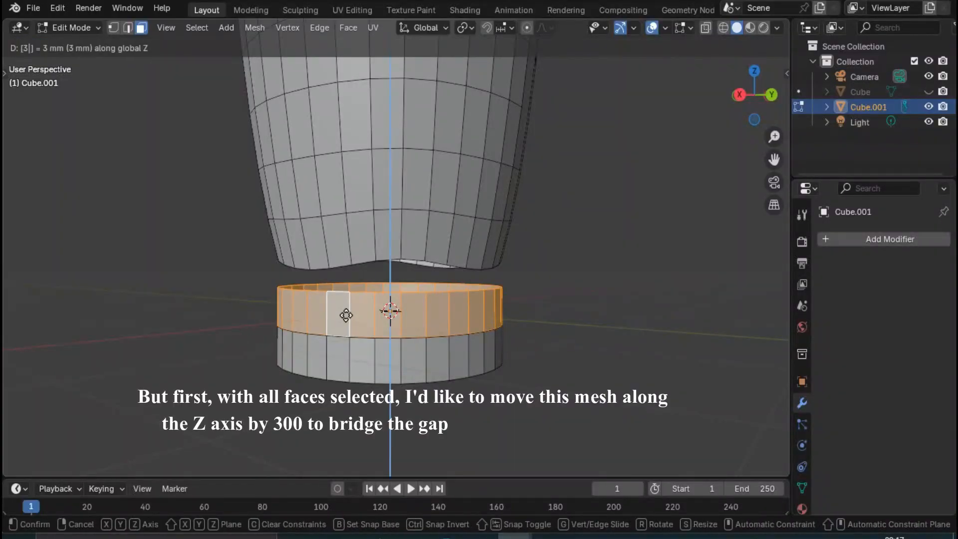
{"action": "key", "text": "Return"}
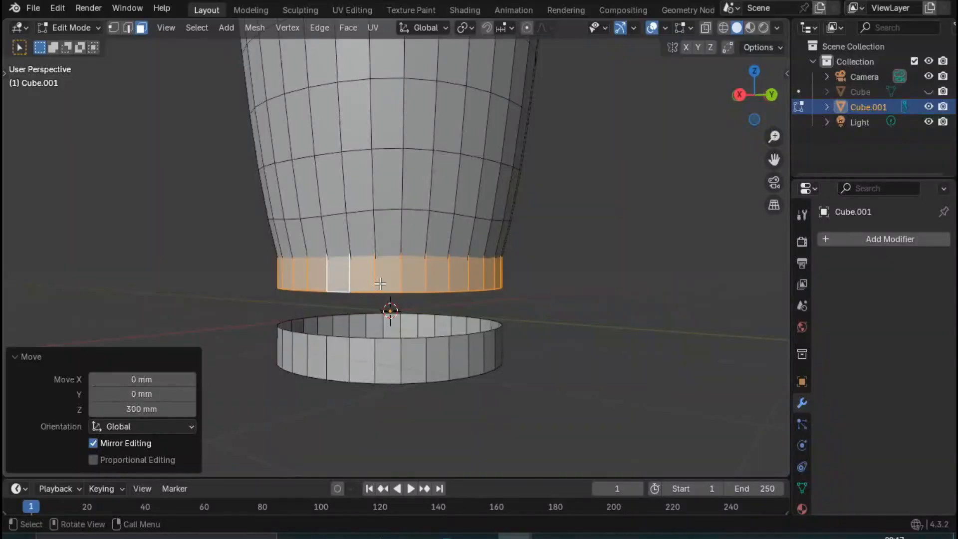
- Move the selected face ring back down 150 mm along the Z axis, just below the body's open bottom
{"action": "key", "text": "g"}
{"action": "type", "text": "z"}
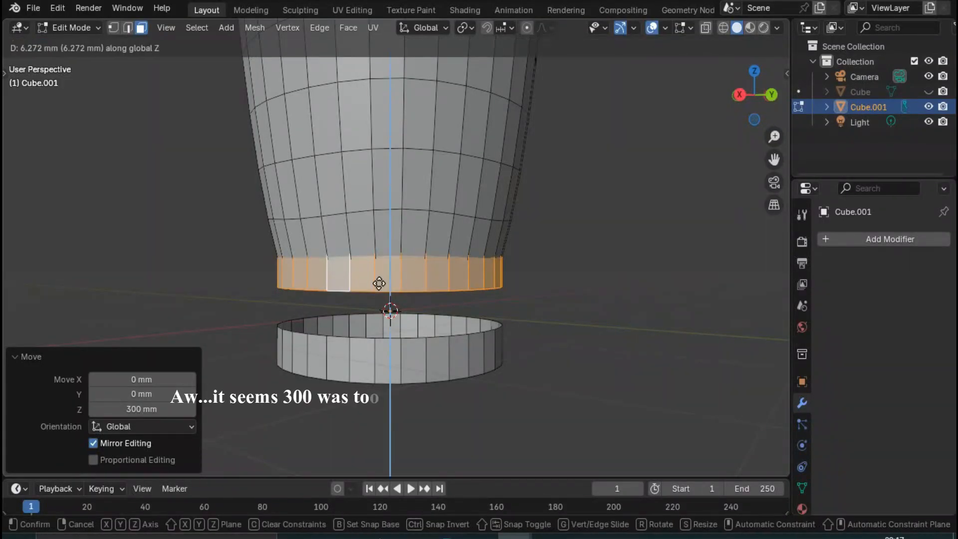
{"action": "type", "text": "-100"}
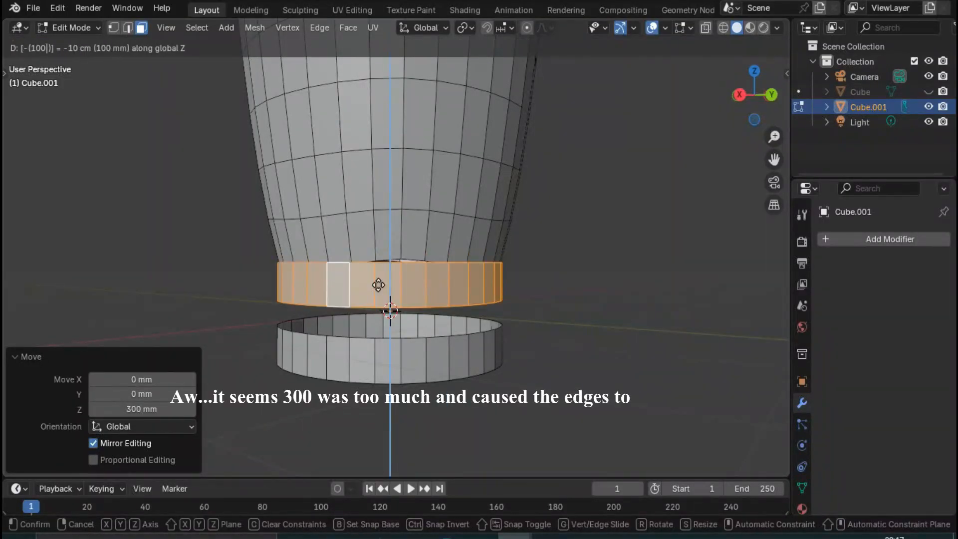
{"action": "key", "text": "BackSpace"}
{"action": "key", "text": "BackSpace"}
{"action": "key", "text": "BackSpace"}
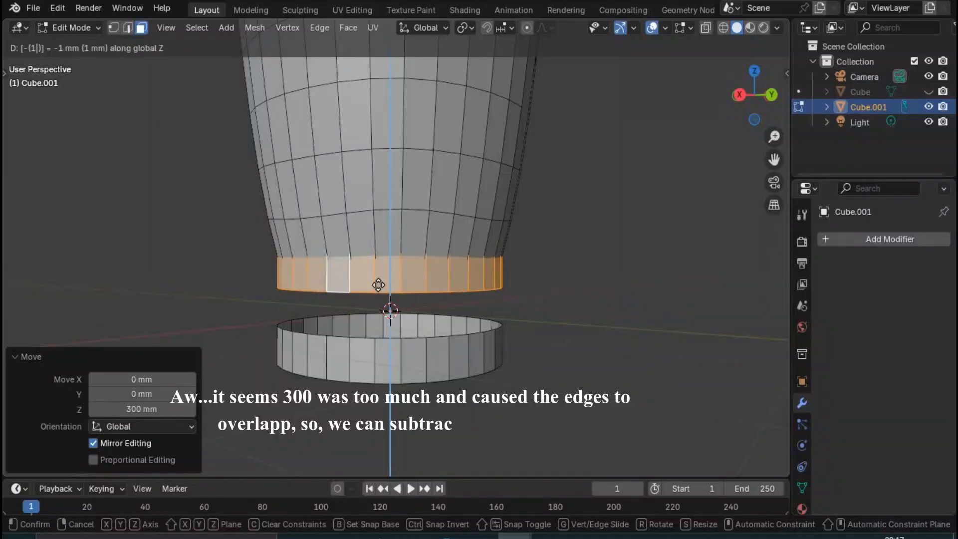
{"action": "type", "text": "150"}
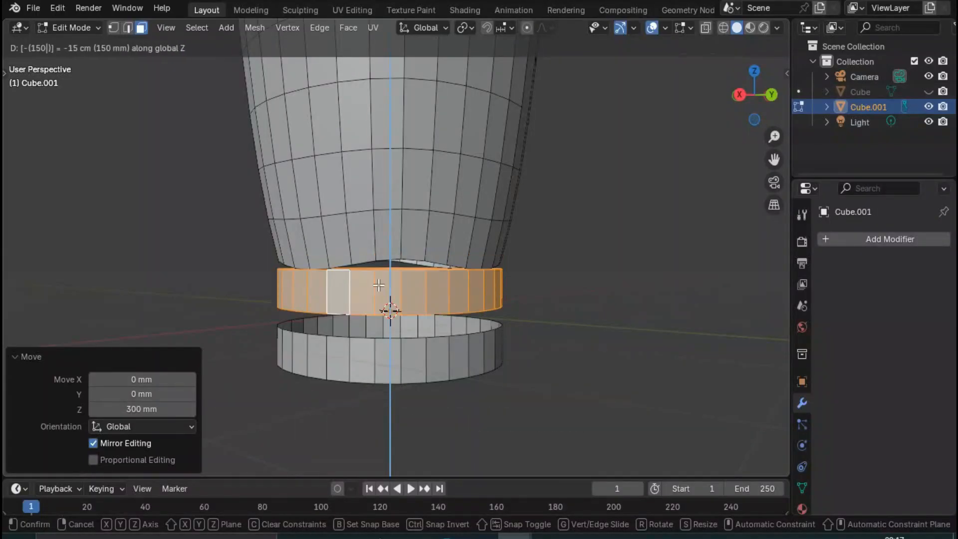
{"action": "key", "text": "Return"}
- Bridge the body's bottom edge loop and the adjacent ring's top edge loop with Merge enabled
{"action": "left_click", "coordinate": [163, 46]}
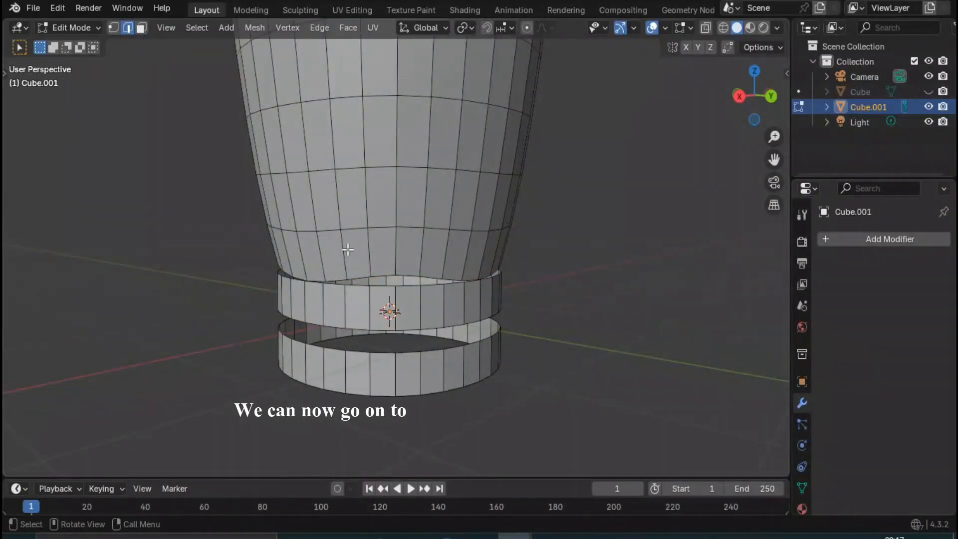
{"action": "left_click", "coordinate": [361, 274], "text": "alt"}
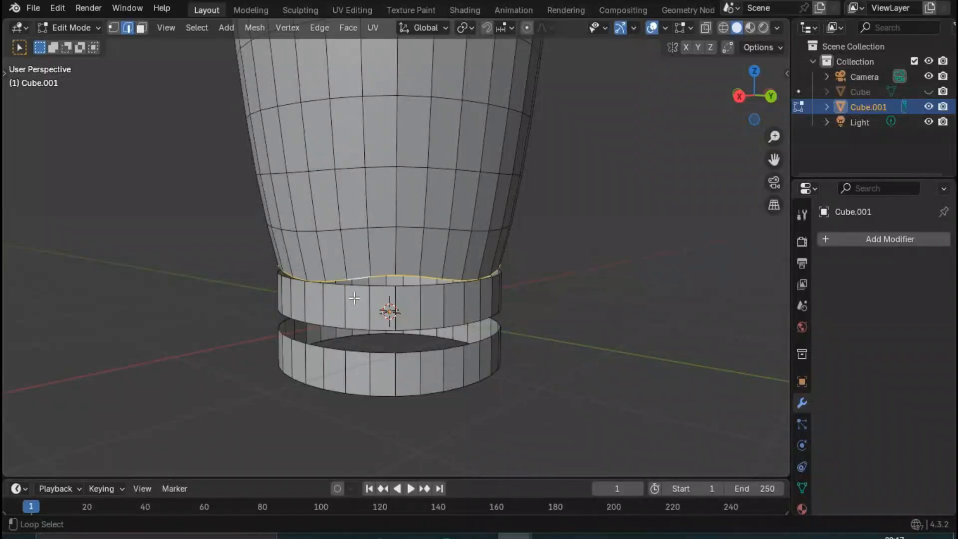
{"action": "left_click", "coordinate": [357, 285], "text": "alt+shift"}
{"action": "key", "text": "ctrl+e"}
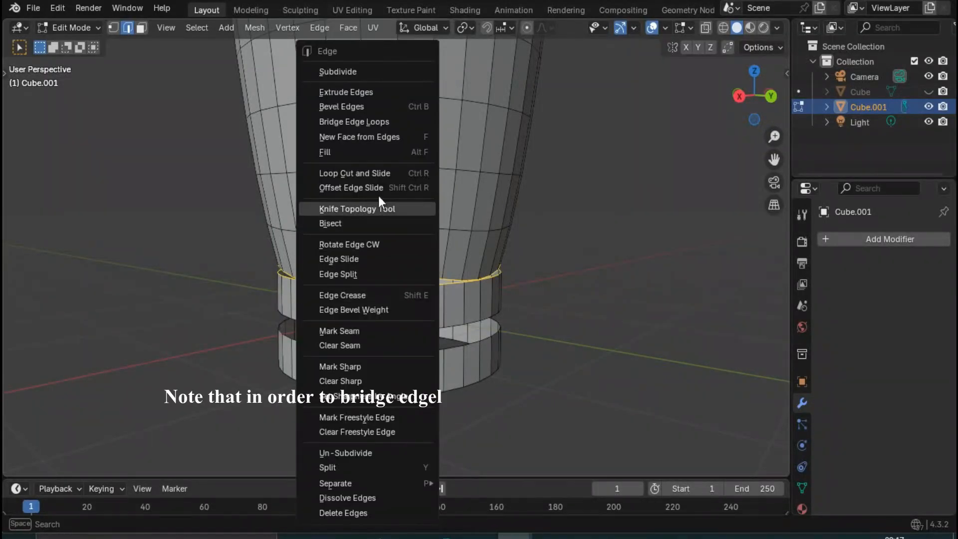
{"action": "left_click", "coordinate": [387, 122]}
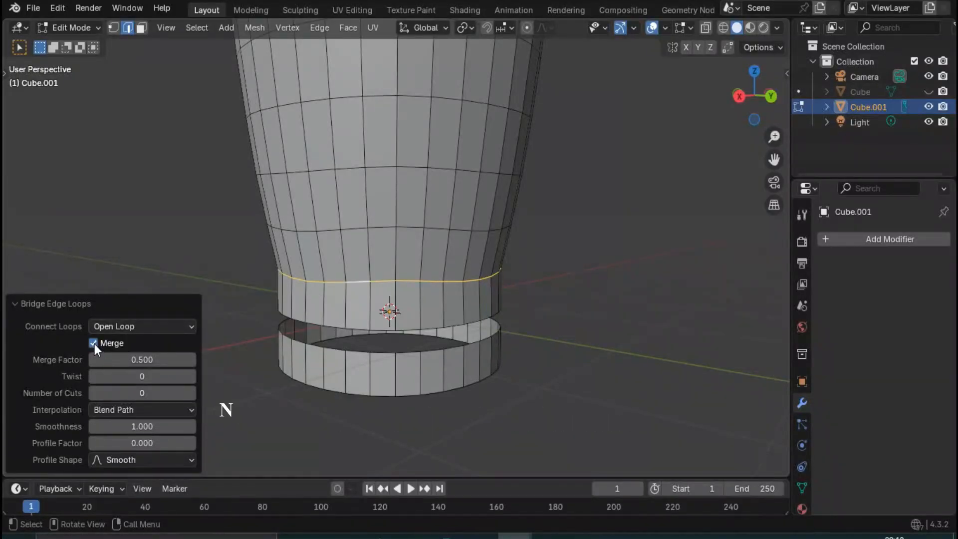
{"action": "left_click", "coordinate": [217, 265]}
- Duplicate the lowest band's bottom edge loop and move the copy 50 mm up the Z axis
{"action": "middle_click_drag", "start_coordinate": [446, 410], "coordinate": [492, 392]}
{"action": "scroll", "coordinate": [464, 377], "scroll_direction": "up", "scroll_amount": 1}
{"action": "left_click", "coordinate": [361, 352]}
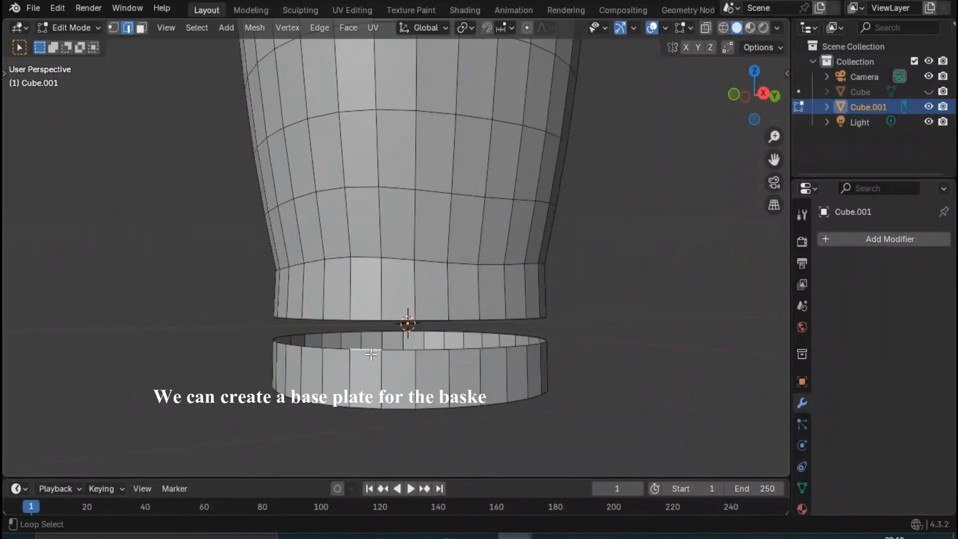
{"action": "left_click", "coordinate": [368, 407], "text": "alt"}
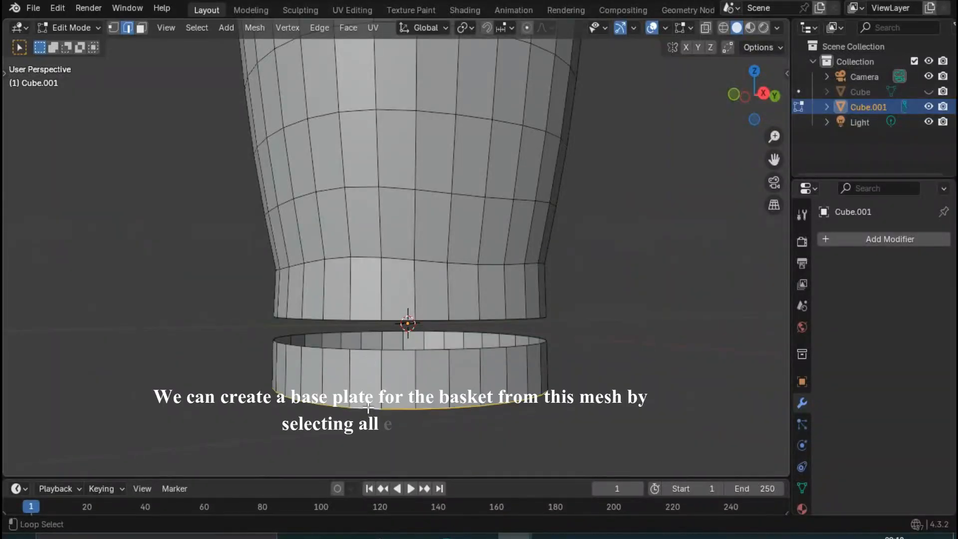
{"action": "key", "text": "z"}
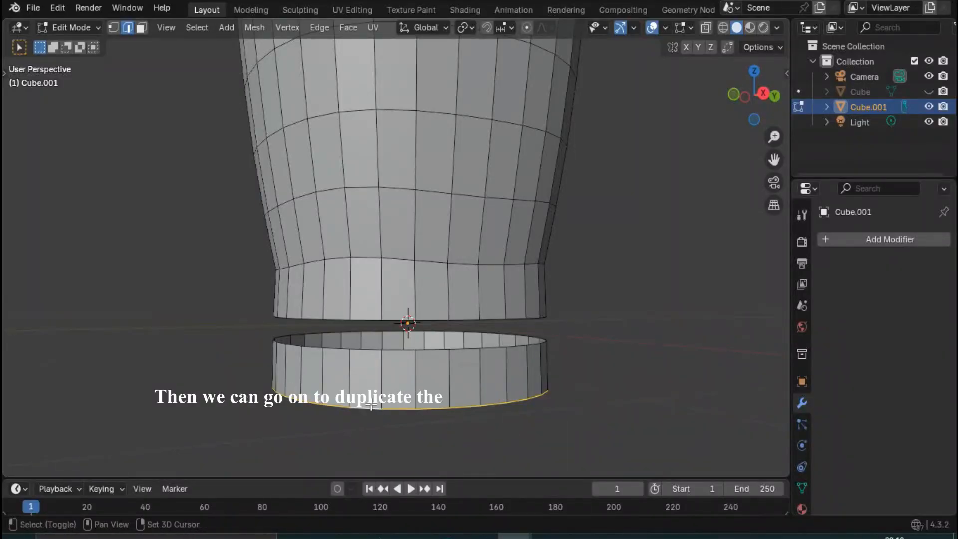
{"action": "key", "text": "shift+d"}
{"action": "key", "text": "z"}
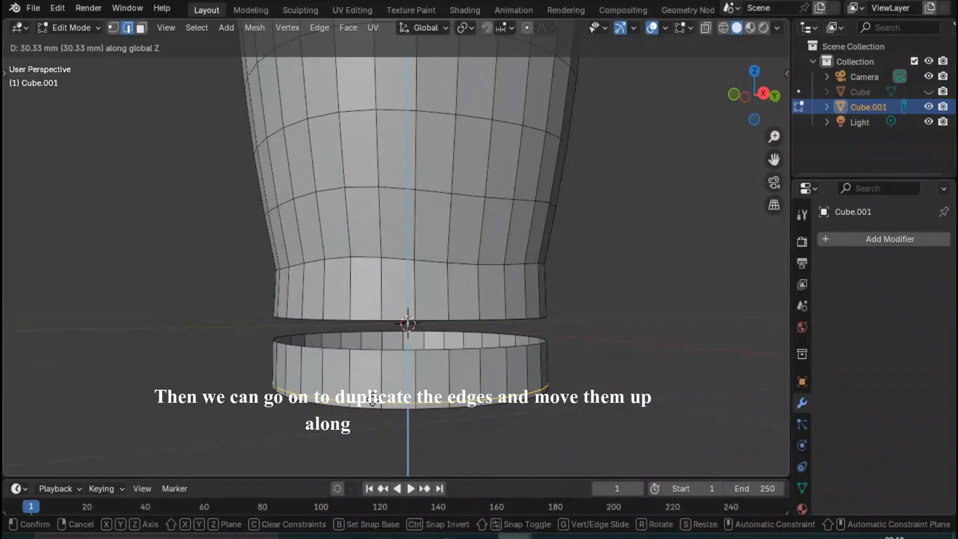
{"action": "type", "text": "50"}
{"action": "key", "text": "Return"}
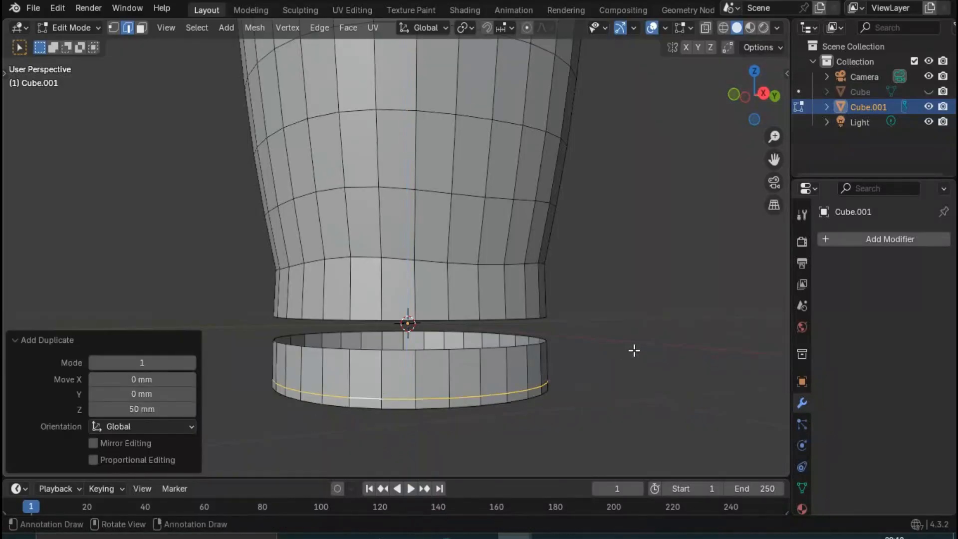
{"action": "left_click", "coordinate": [634, 351]}
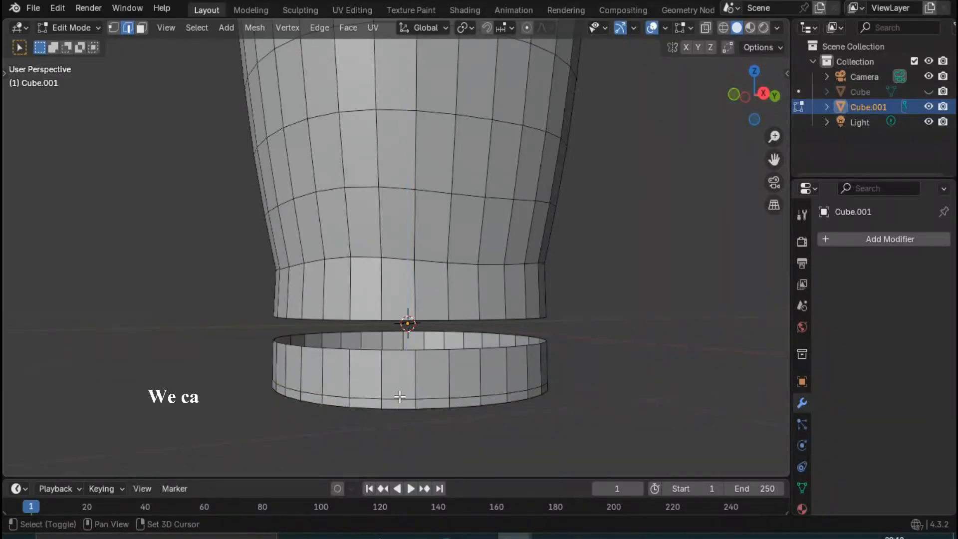
- Select the lowest band together with the duplicated edge circle and separate them into their own object
{"action": "left_click", "coordinate": [399, 398], "text": "alt"}
{"action": "left_click", "coordinate": [141, 27]}
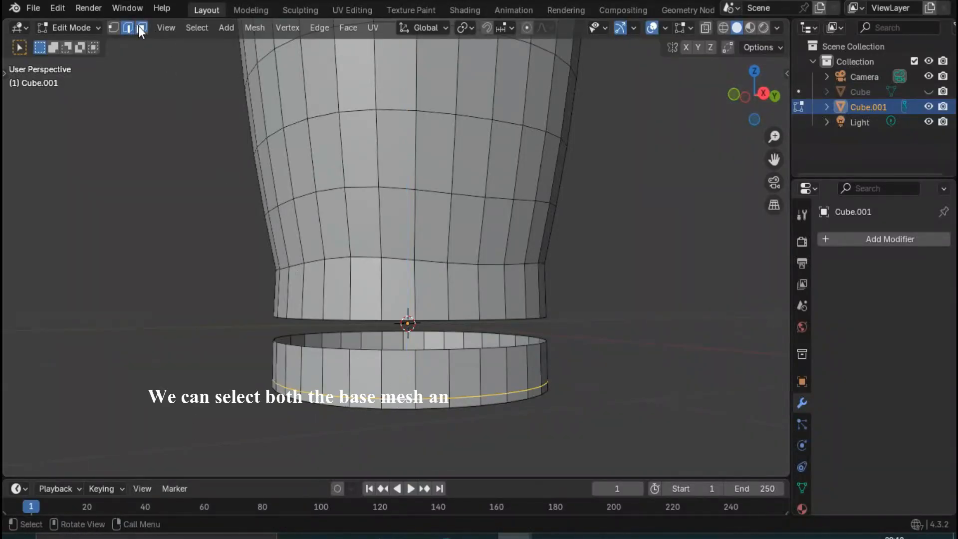
{"action": "left_click", "coordinate": [386, 378], "text": "alt"}
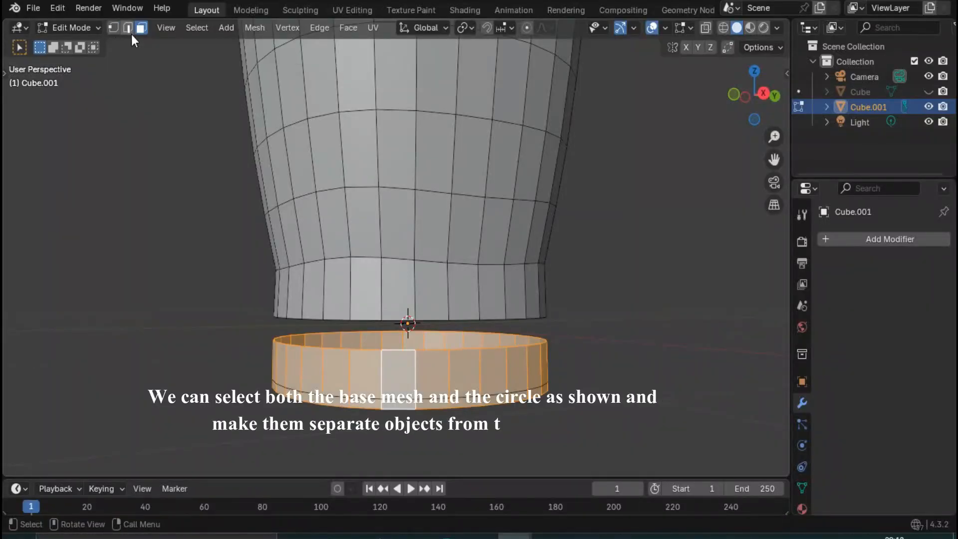
{"action": "left_click", "coordinate": [127, 28]}
{"action": "middle_click_drag", "start_coordinate": [406, 350], "coordinate": [381, 391]}
{"action": "key", "text": "p"}
{"action": "key", "text": "p"}
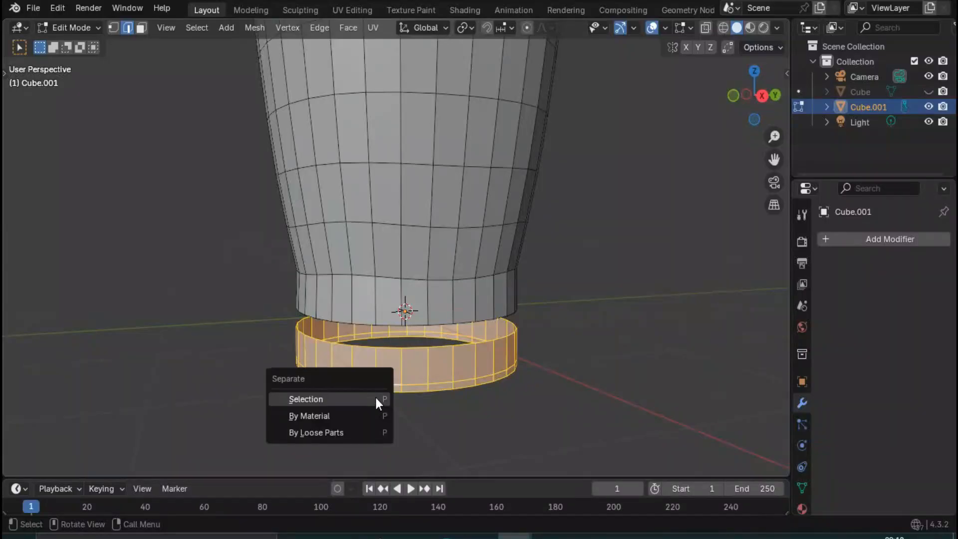
{"action": "left_click", "coordinate": [375, 395]}
- Rename the upper mesh object as body and the separated band object as base
{"action": "double_click", "coordinate": [878, 107]}
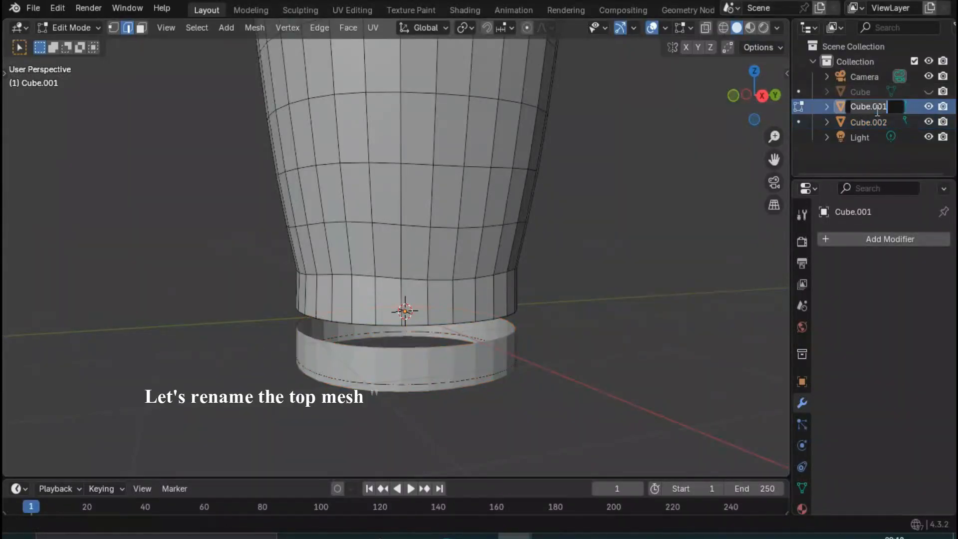
{"action": "type", "text": "bod"}
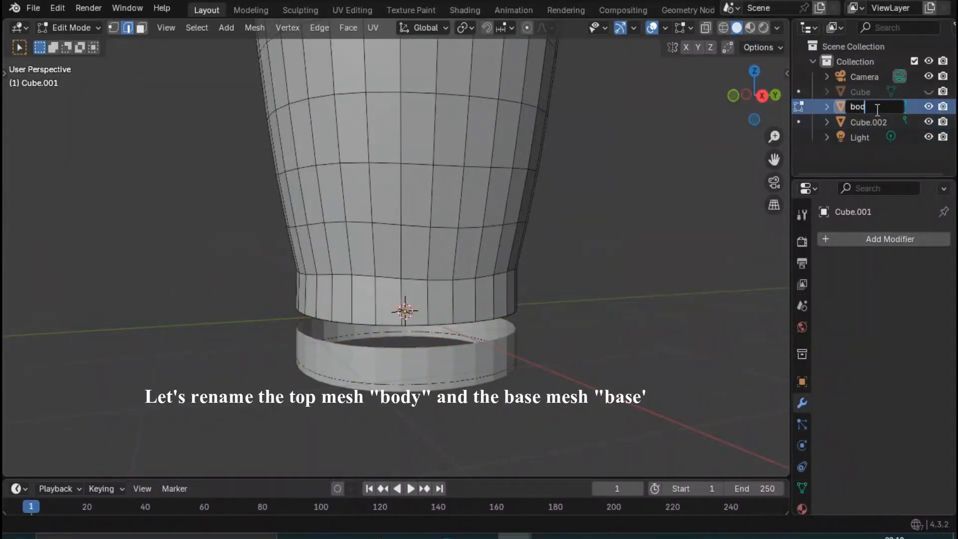
{"action": "type", "text": "y"}
{"action": "key", "text": "Return"}
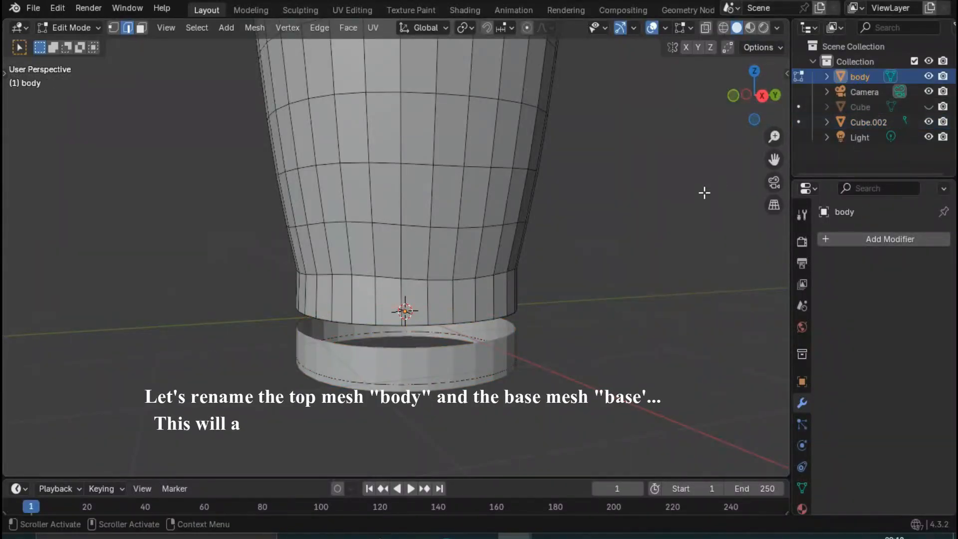
{"action": "double_click", "coordinate": [867, 123]}
{"action": "type", "text": "bas"}
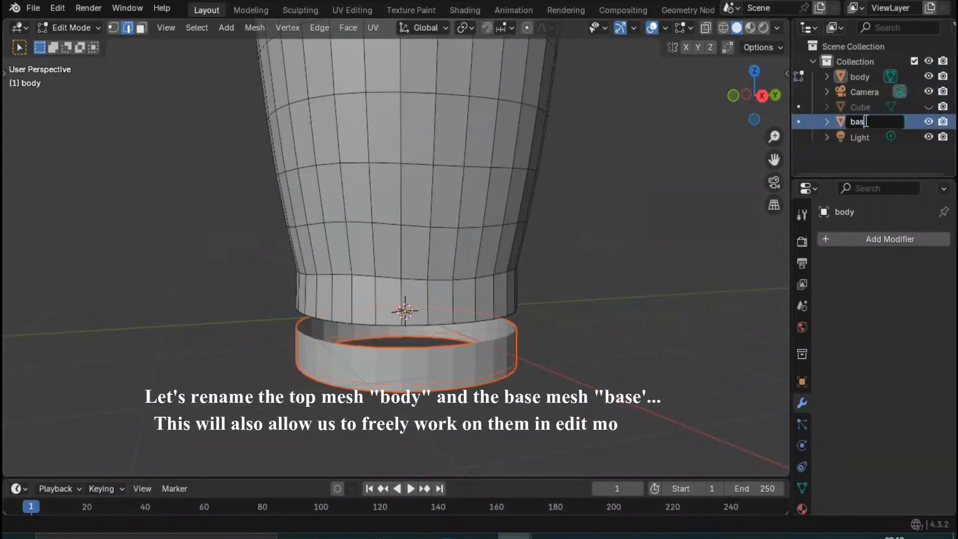
{"action": "type", "text": "e"}
{"action": "key", "text": "Return"}
- In Object Mode, move the base object 150 mm up the Z axis so it meets the body
{"action": "key", "text": "Tab"}
{"action": "left_click", "coordinate": [429, 348]}
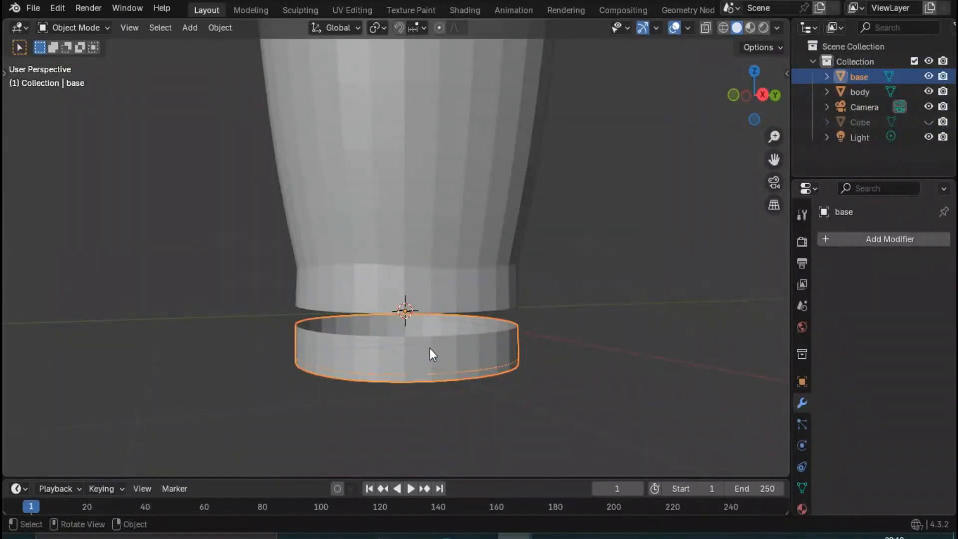
{"action": "key", "text": "g"}
{"action": "type", "text": "z"}
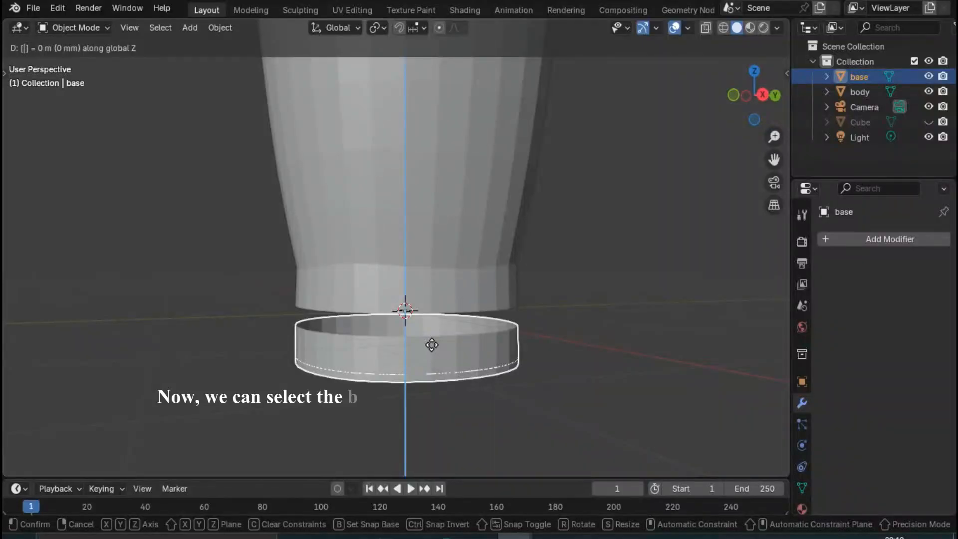
{"action": "type", "text": "150"}
{"action": "key", "text": "Return"}
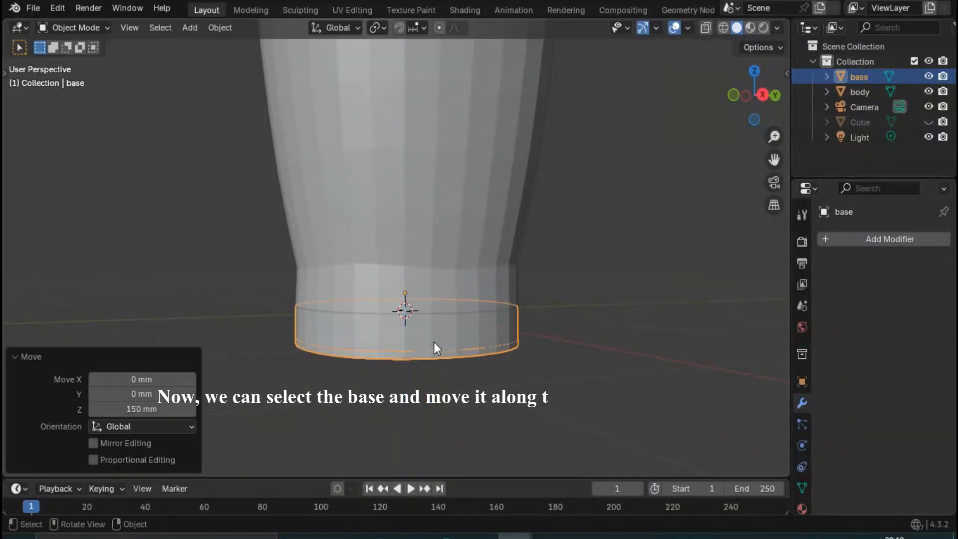
- Edit the base object and fill its duplicated edge circle near the bottom with a face to form the base plate
{"action": "middle_click_drag", "start_coordinate": [433, 342], "coordinate": [592, 340]}
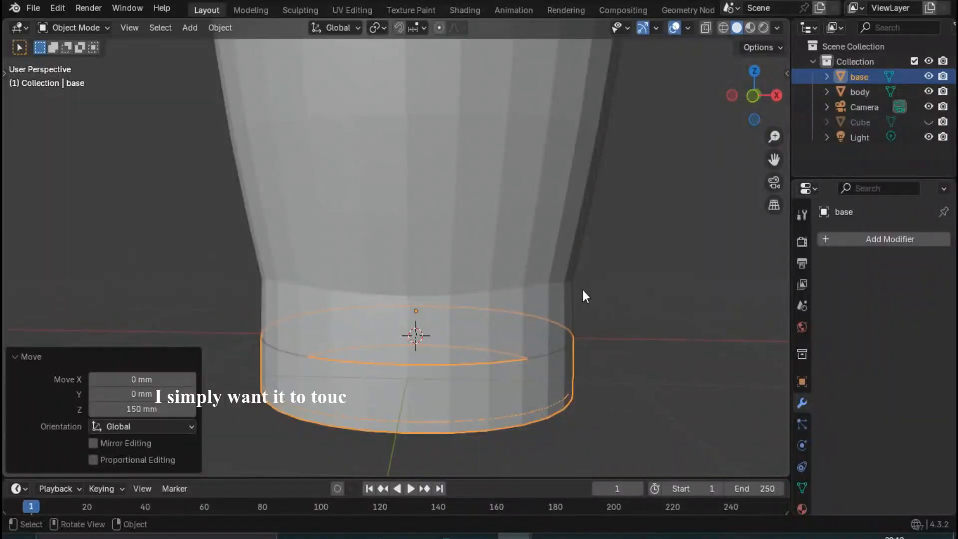
{"action": "key", "text": "Tab"}
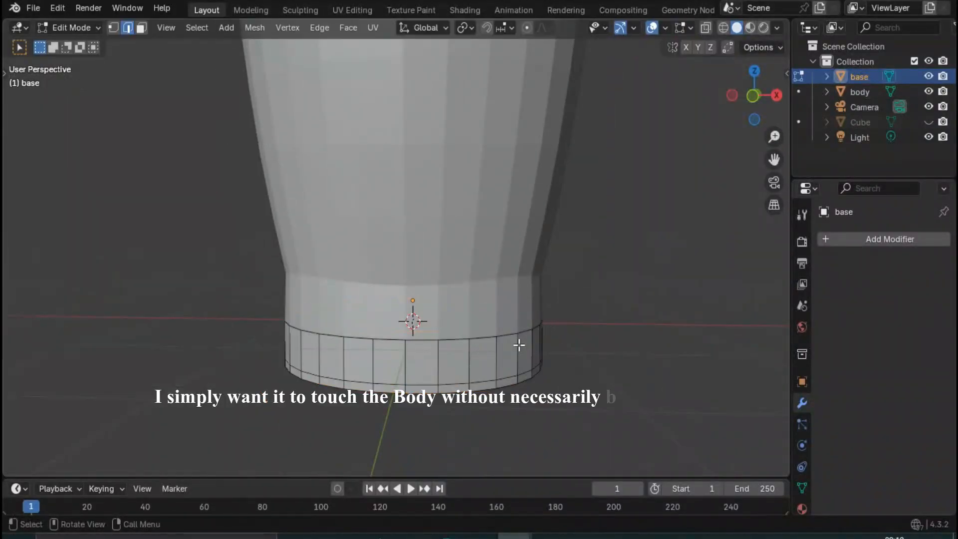
{"action": "middle_click_drag", "start_coordinate": [516, 345], "coordinate": [415, 253]}
{"action": "scroll", "coordinate": [414, 315], "scroll_direction": "down", "scroll_amount": 7}
{"action": "scroll", "coordinate": [428, 258], "scroll_direction": "up", "scroll_amount": 2}
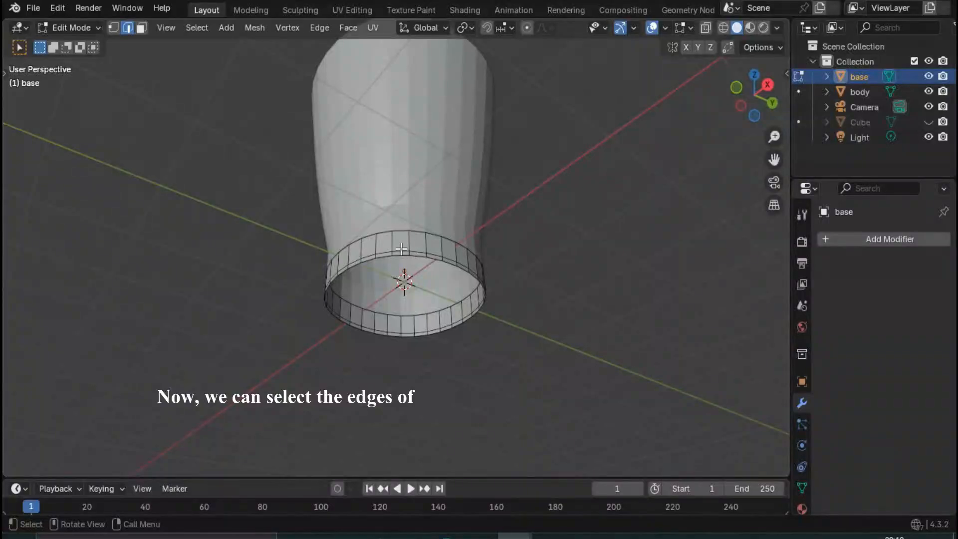
{"action": "left_click", "coordinate": [401, 250], "text": "alt"}
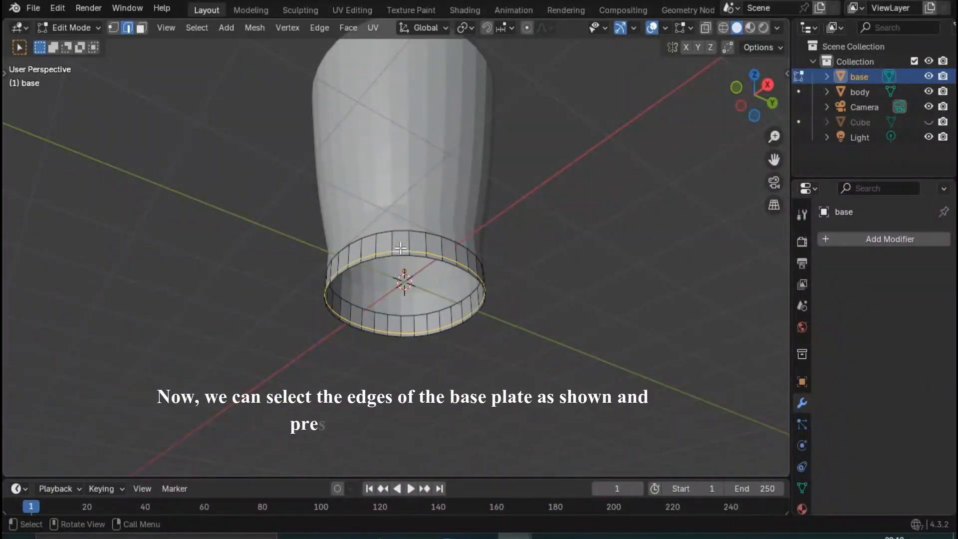
{"action": "key", "text": "f"}
{"action": "left_click", "coordinate": [503, 261]}
{"action": "middle_click_drag", "start_coordinate": [503, 261], "coordinate": [419, 306]}
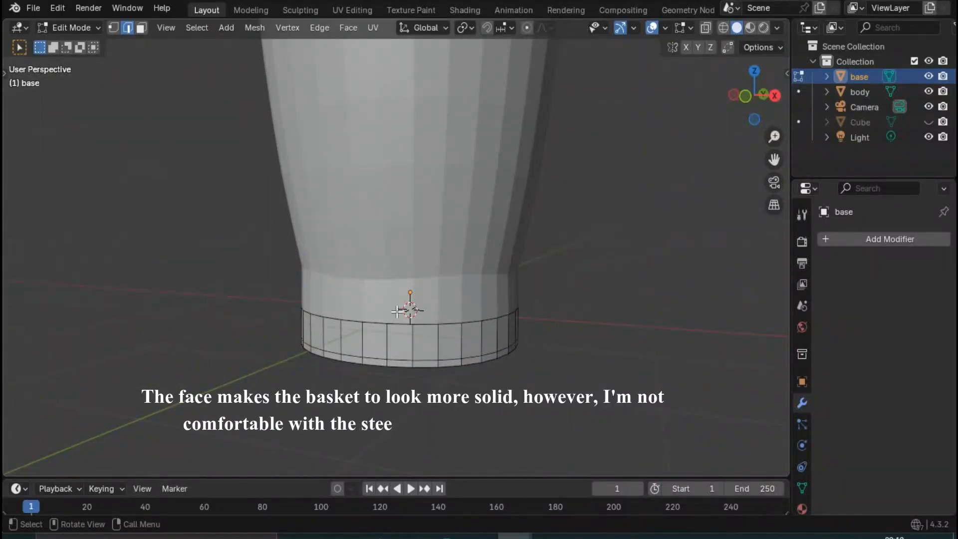
- Edit the body object, select its bottom edge loop and move it 150 mm up along the Z axis
{"action": "key", "text": "Tab"}
{"action": "left_click", "coordinate": [399, 259]}
{"action": "key", "text": "Tab"}
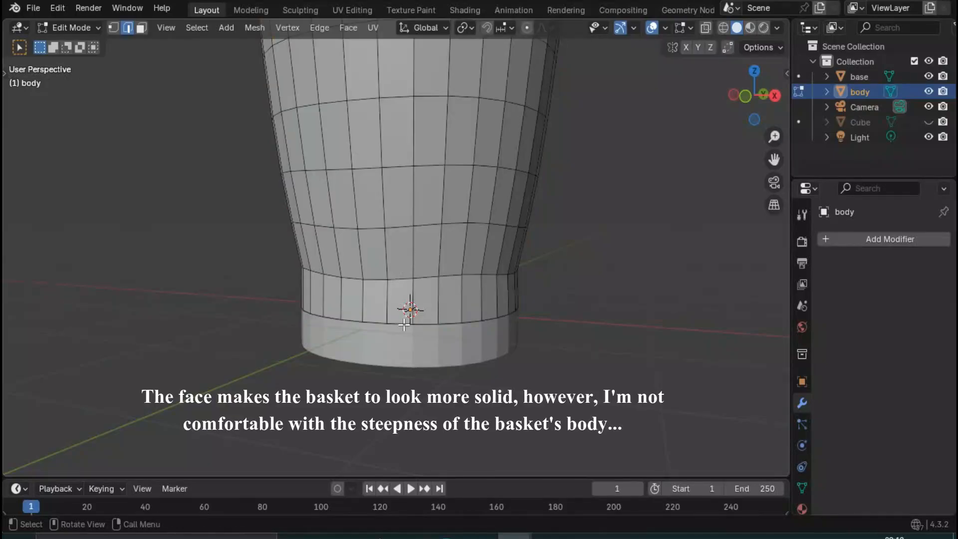
{"action": "scroll", "coordinate": [394, 368], "scroll_direction": "up", "scroll_amount": 2}
{"action": "middle_click_drag", "start_coordinate": [394, 368], "coordinate": [346, 336]}
{"action": "left_click", "coordinate": [346, 330], "text": "alt"}
{"action": "key", "text": "g"}
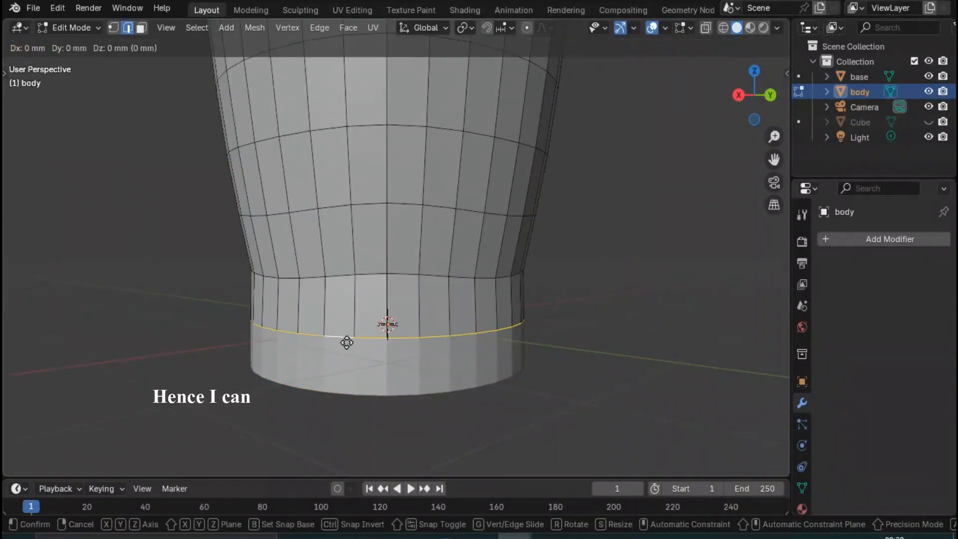
{"action": "key", "text": "z"}
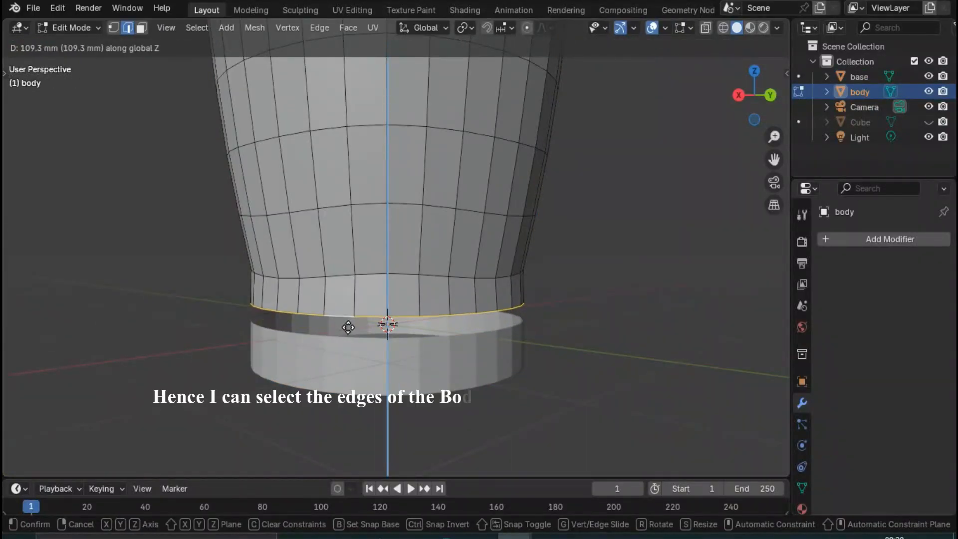
{"action": "type", "text": "300"}
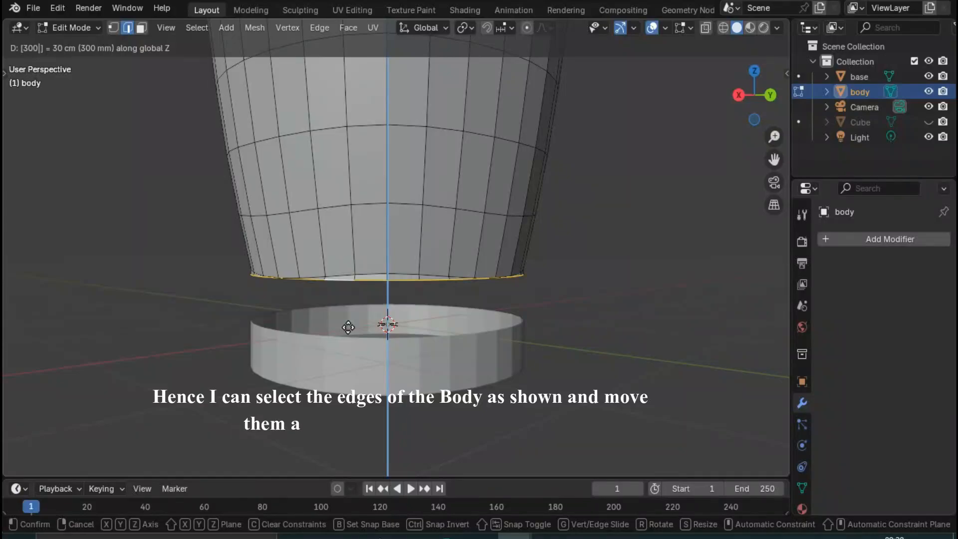
{"action": "key", "text": "BackSpace"}
{"action": "key", "text": "BackSpace"}
{"action": "key", "text": "BackSpace"}
{"action": "type", "text": "150"}
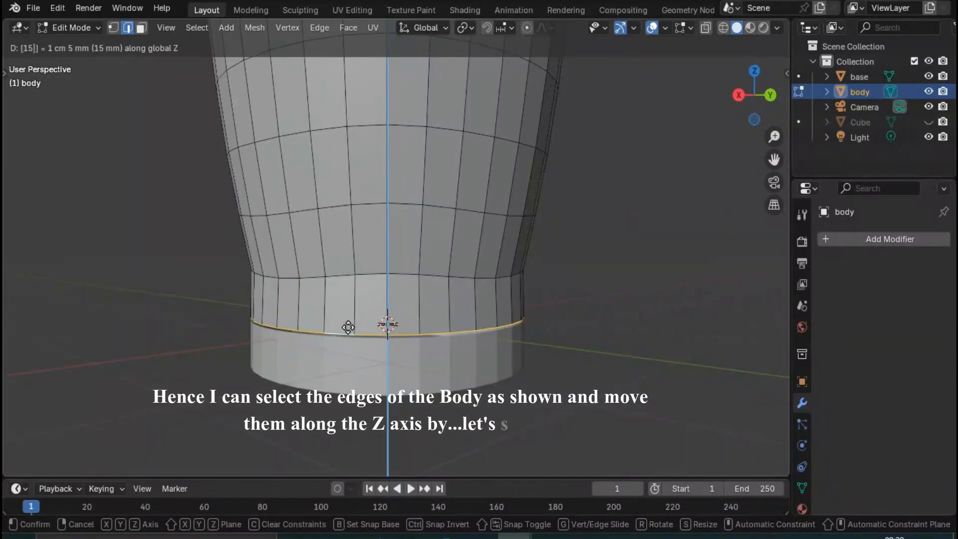
{"action": "key", "text": "Return"}
{"action": "left_click", "coordinate": [324, 354]}
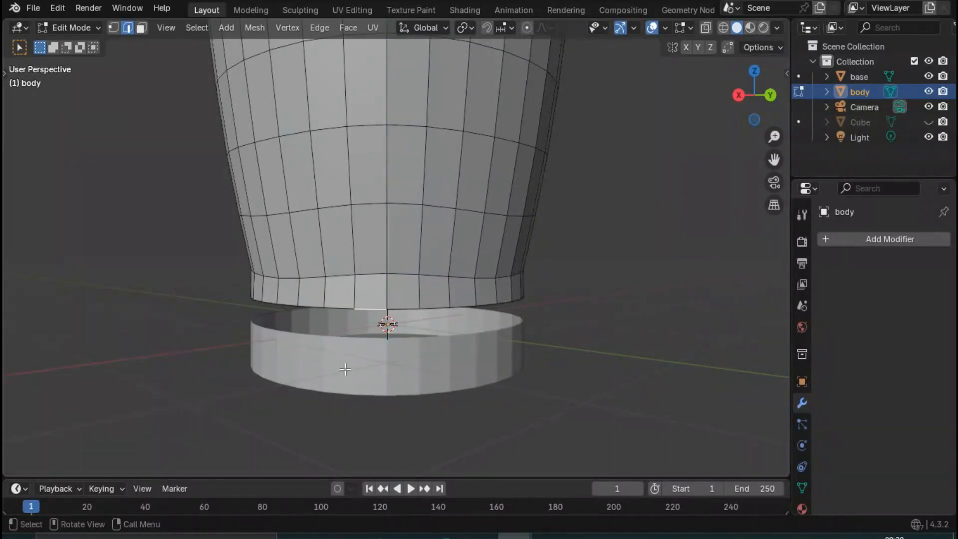
- In Object Mode, move the base object 150 mm up the Z axis to close the gap below the body
{"action": "key", "text": "Tab"}
{"action": "left_click", "coordinate": [343, 360]}
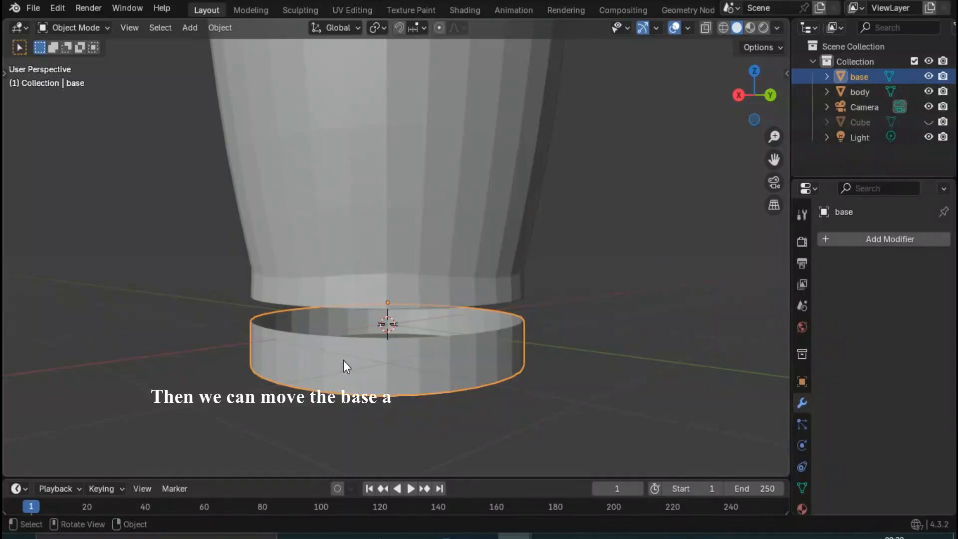
{"action": "type", "text": "gz1"}
{"action": "type", "text": "50"}
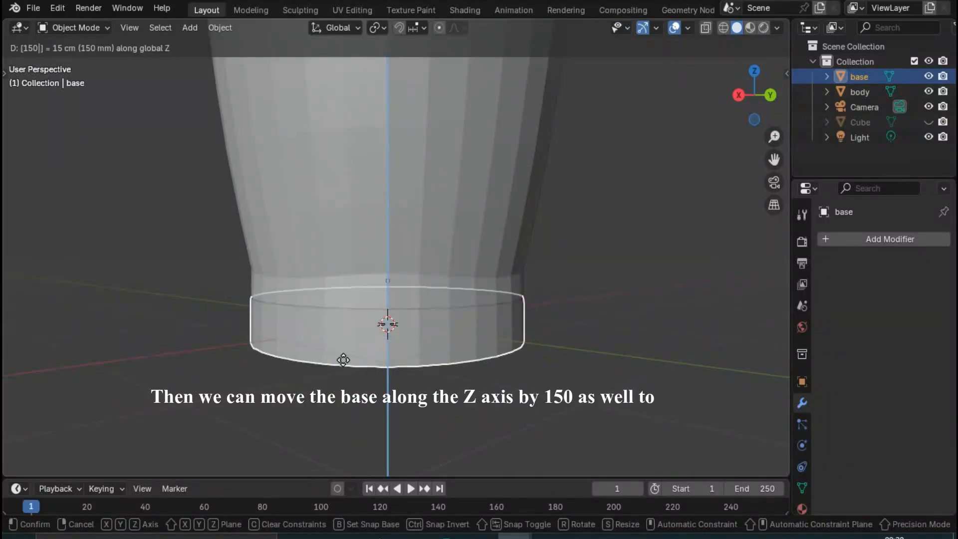
{"action": "key", "text": "Return"}
{"action": "left_click", "coordinate": [582, 237]}
- Select the body object and add a Celtic Links knot curve generated from its mesh
{"action": "scroll", "coordinate": [512, 310], "scroll_direction": "down", "scroll_amount": 3}
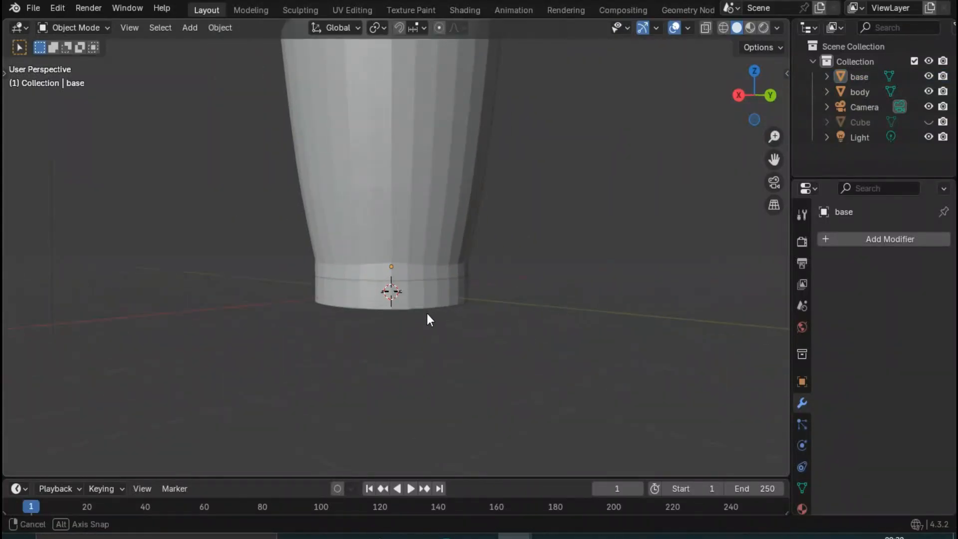
{"action": "middle_click_drag", "start_coordinate": [428, 318], "coordinate": [396, 377]}
{"action": "scroll", "coordinate": [437, 275], "scroll_direction": "up", "scroll_amount": 3}
{"action": "left_click", "coordinate": [399, 282]}
{"action": "left_click", "coordinate": [429, 237]}
{"action": "scroll", "coordinate": [429, 238], "scroll_direction": "down", "scroll_amount": 2}
{"action": "scroll", "coordinate": [402, 299], "scroll_direction": "down", "scroll_amount": 1}
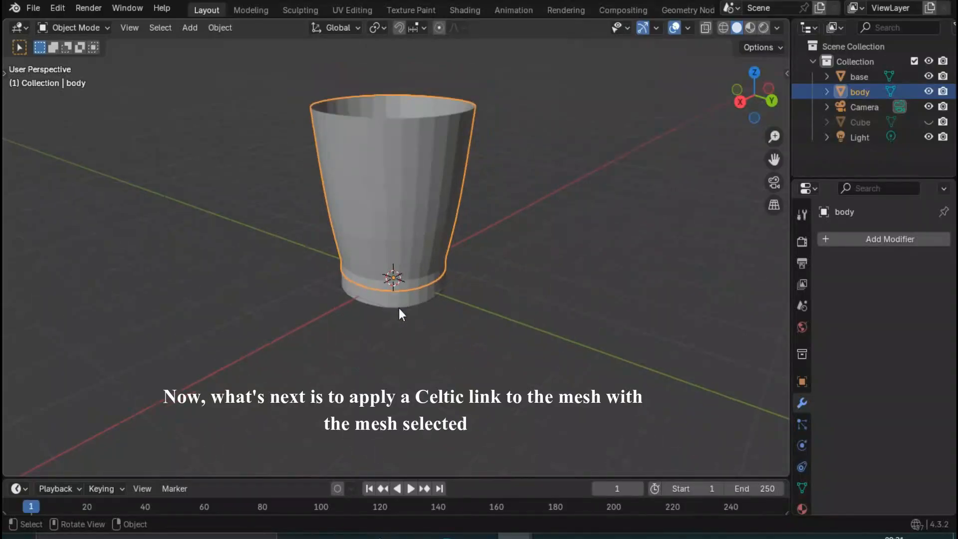
{"action": "middle_click_drag", "start_coordinate": [399, 307], "coordinate": [310, 260]}
{"action": "key", "text": "shift+a"}
{"action": "mouse_move", "coordinate": [311, 246]}
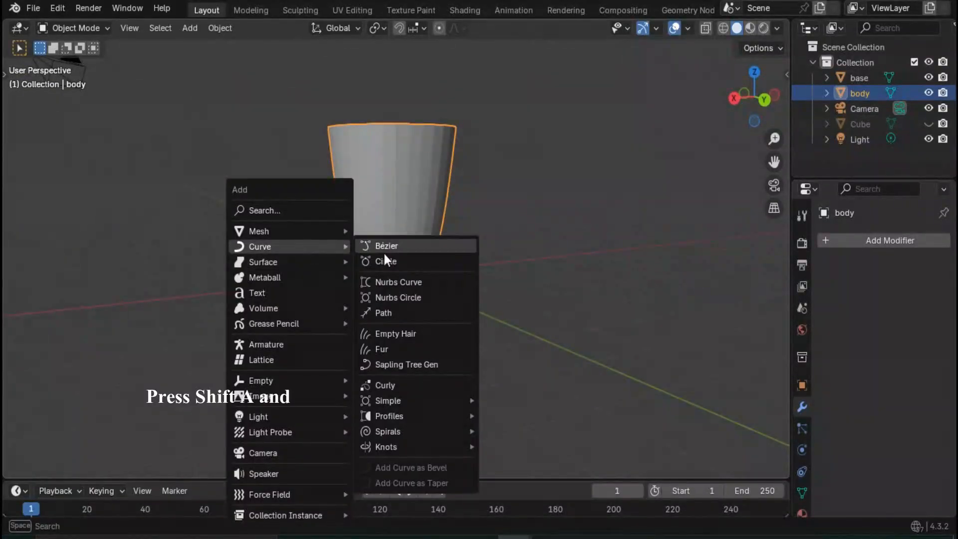
{"action": "mouse_move", "coordinate": [412, 449]}
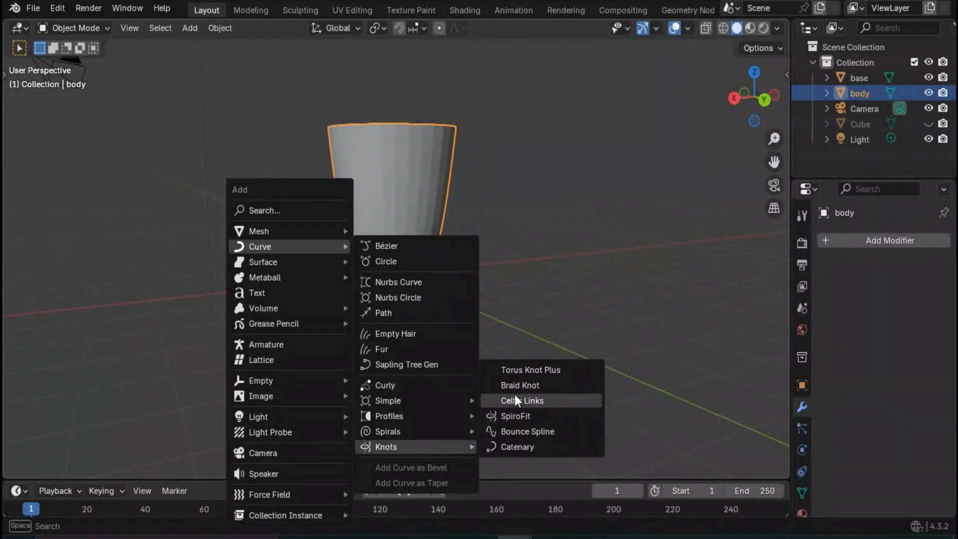
{"action": "left_click", "coordinate": [516, 400]}
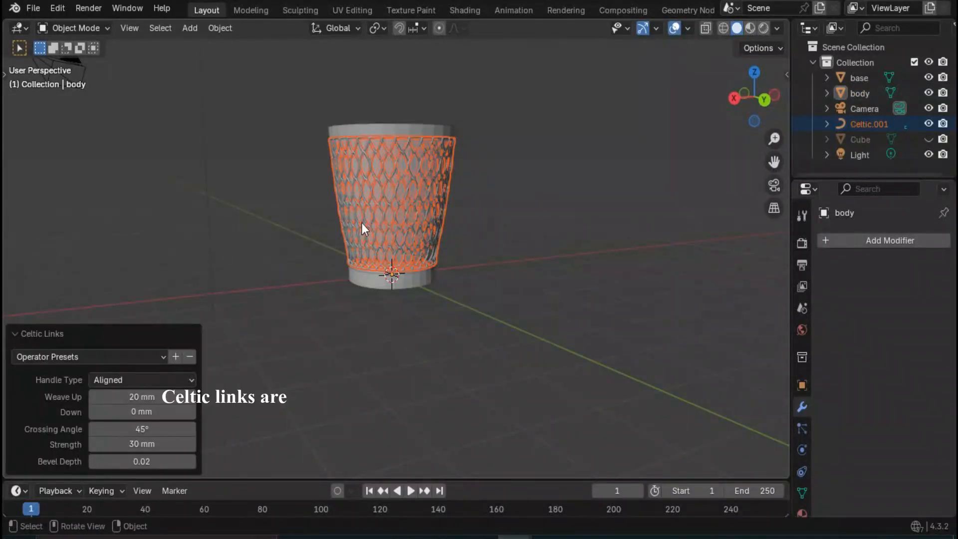
- Reset the Celtic Links Weave Up, Strength and Bevel Depth to their default values
{"action": "middle_click_drag", "start_coordinate": [361, 223], "coordinate": [339, 280]}
{"action": "scroll", "coordinate": [387, 202], "scroll_direction": "up", "scroll_amount": 4}
{"action": "middle_click_drag", "start_coordinate": [371, 205], "coordinate": [429, 264]}
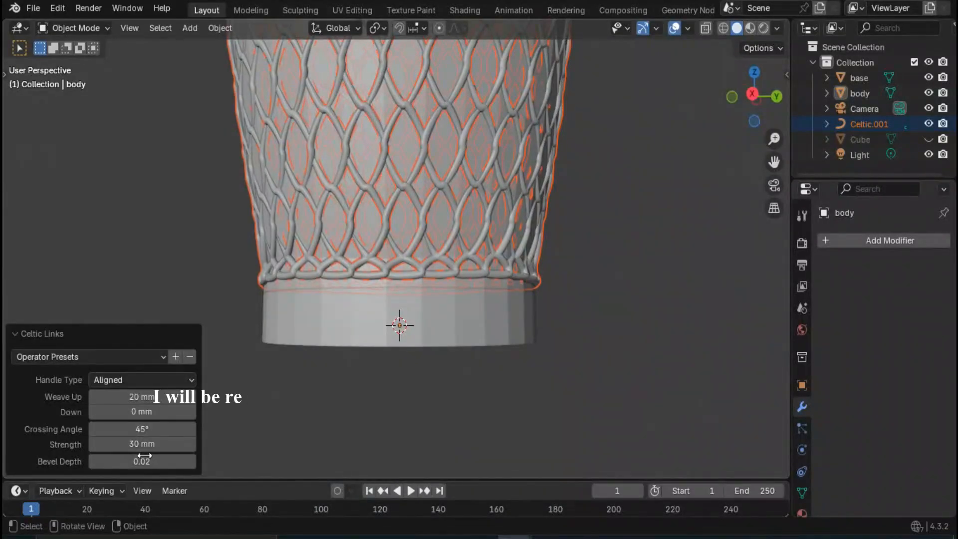
{"action": "right_click", "coordinate": [143, 397]}
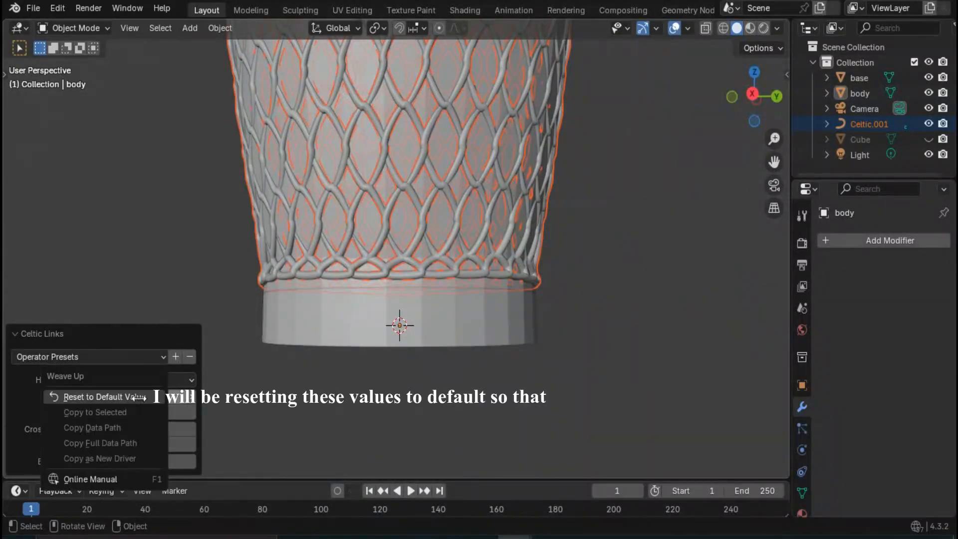
{"action": "left_click", "coordinate": [100, 397]}
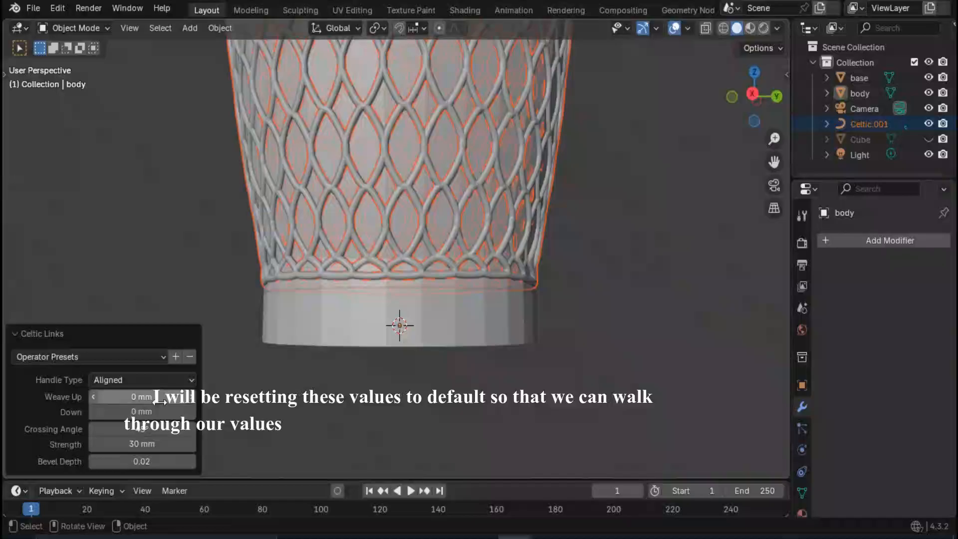
{"action": "right_click", "coordinate": [150, 444]}
{"action": "left_click", "coordinate": [102, 438]}
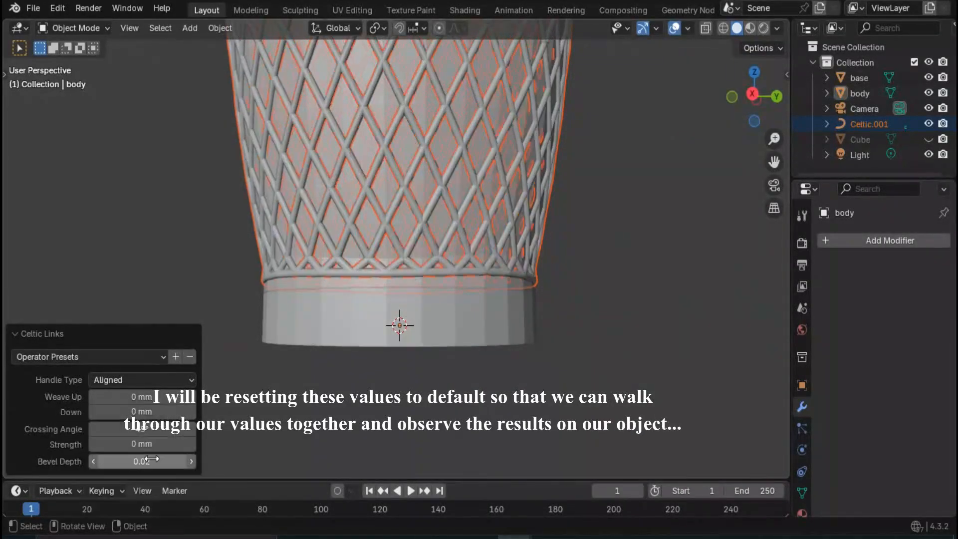
{"action": "right_click", "coordinate": [153, 461]}
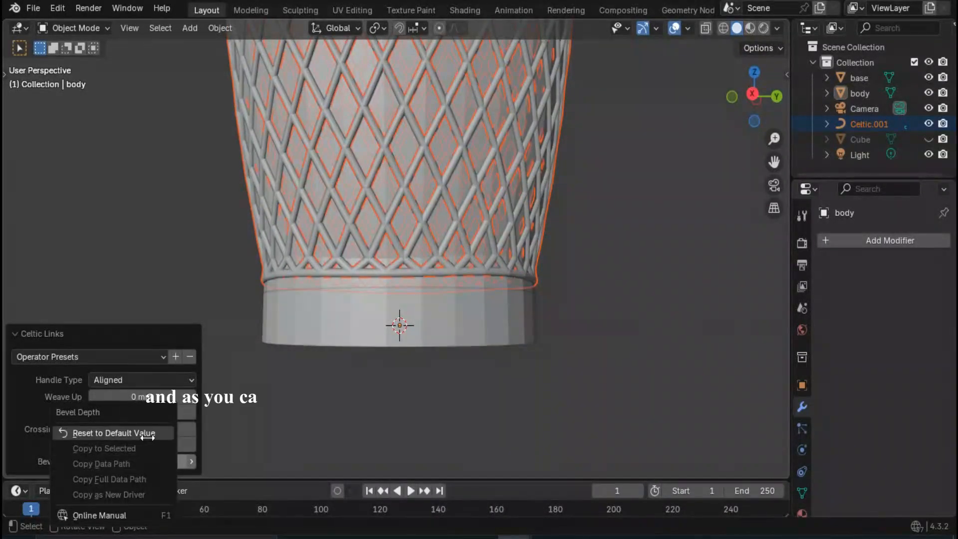
{"action": "left_click", "coordinate": [120, 429]}
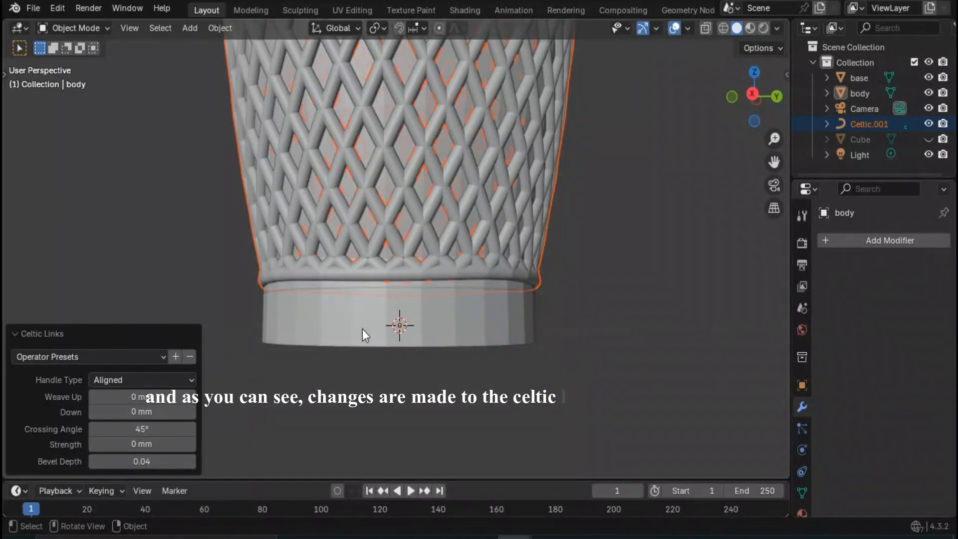
- Set the Celtic Links Bevel Depth to 0.02 and raise the Strength to 30 mm
{"action": "scroll", "coordinate": [361, 337], "scroll_direction": "down", "scroll_amount": 2}
{"action": "middle_click_drag", "start_coordinate": [361, 340], "coordinate": [360, 420]}
{"action": "scroll", "coordinate": [372, 337], "scroll_direction": "down", "scroll_amount": 2}
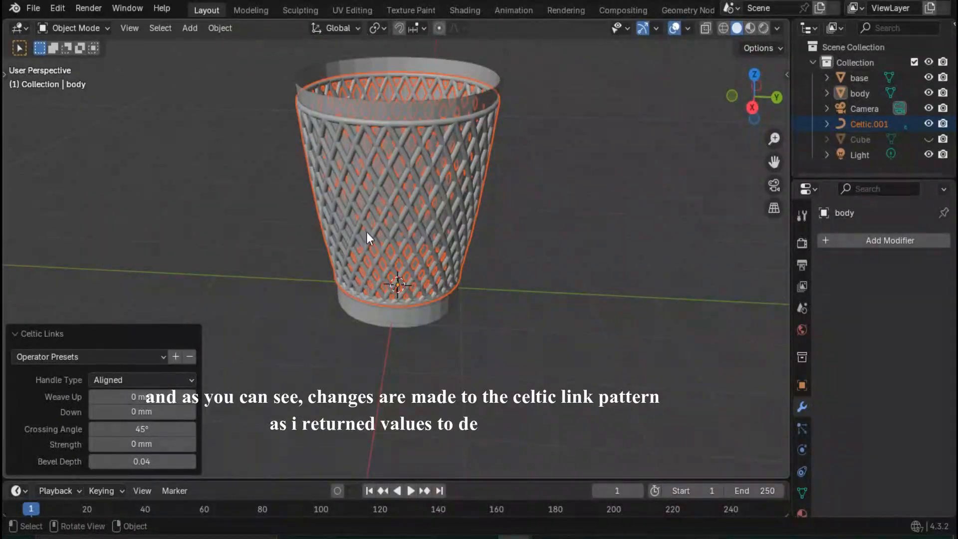
{"action": "scroll", "coordinate": [367, 234], "scroll_direction": "up", "scroll_amount": 3}
{"action": "middle_click_drag", "start_coordinate": [365, 247], "coordinate": [392, 225]}
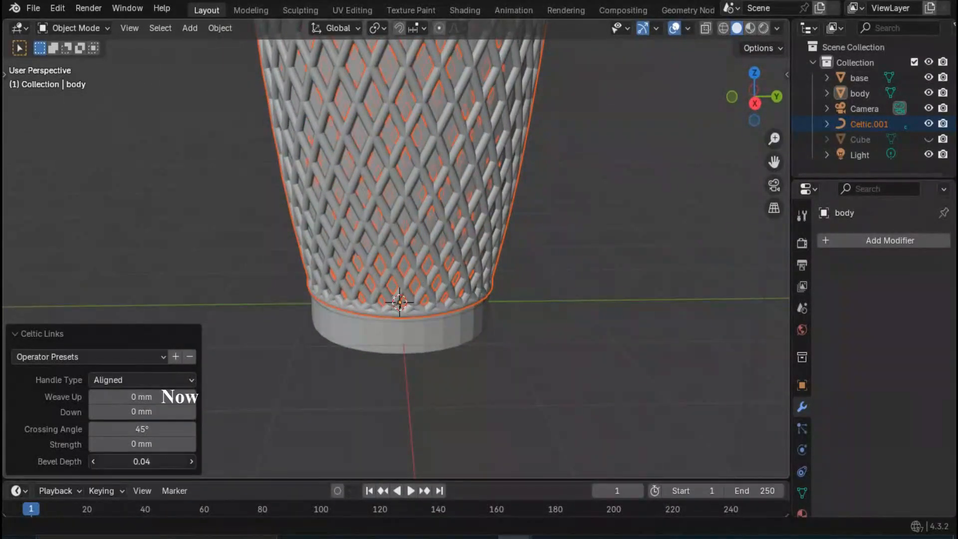
{"action": "left_click", "coordinate": [161, 455]}
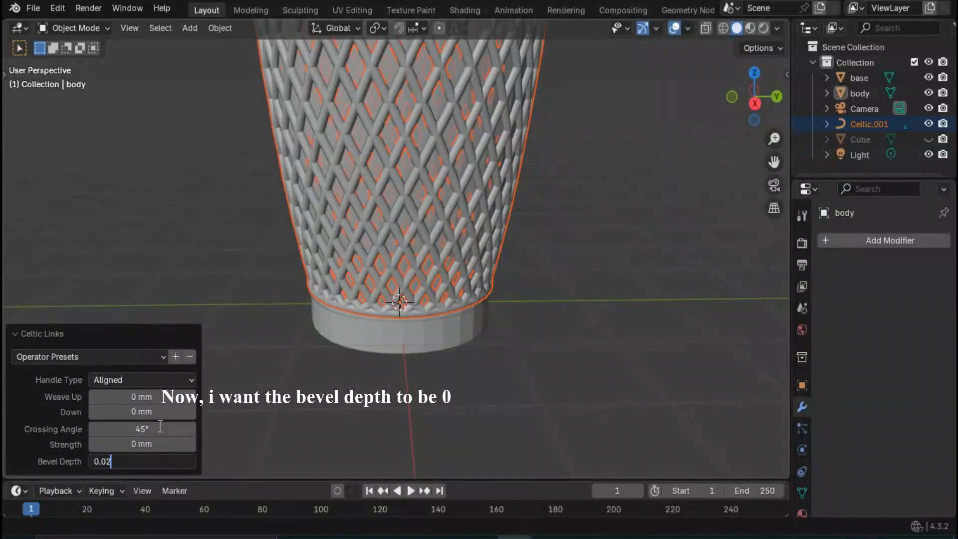
{"action": "key", "text": "Return"}
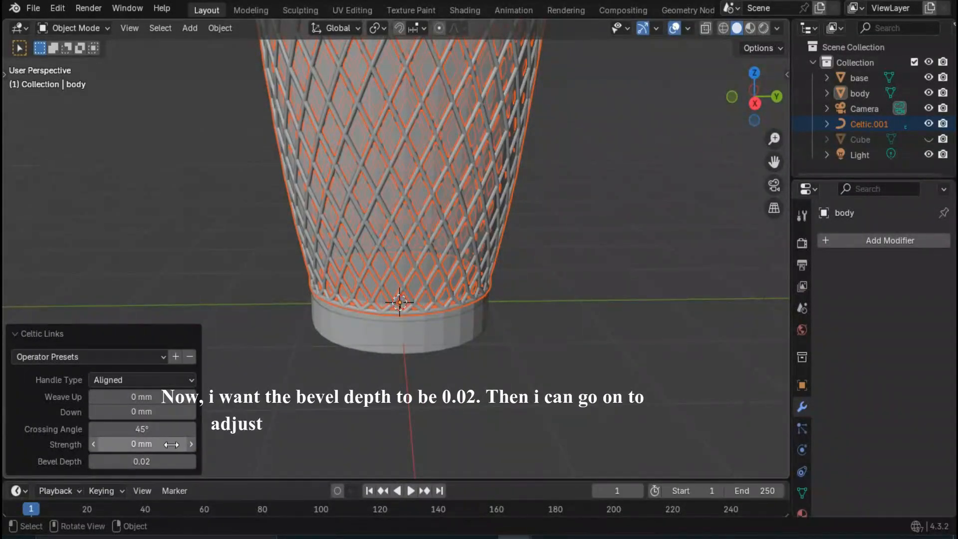
{"action": "left_click", "coordinate": [192, 446]}
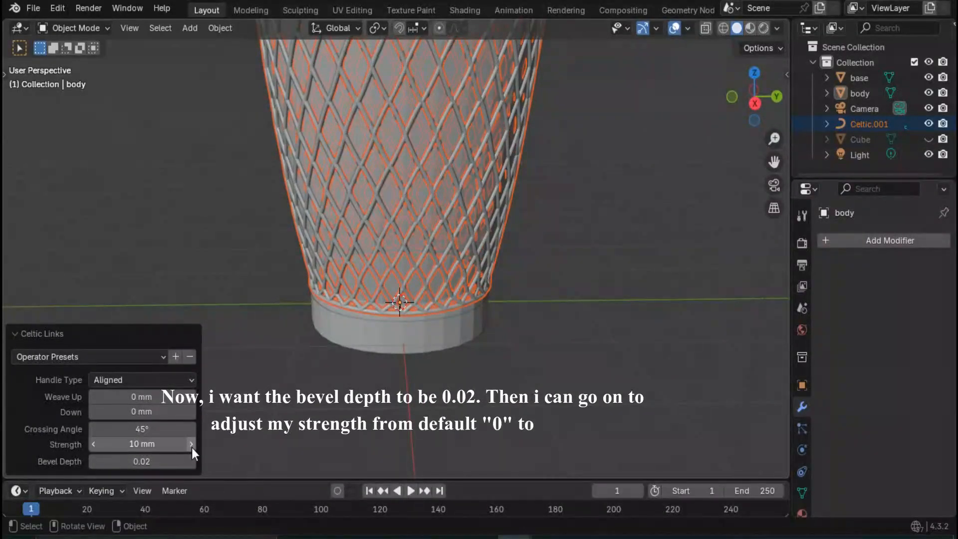
{"action": "left_click", "coordinate": [191, 446]}
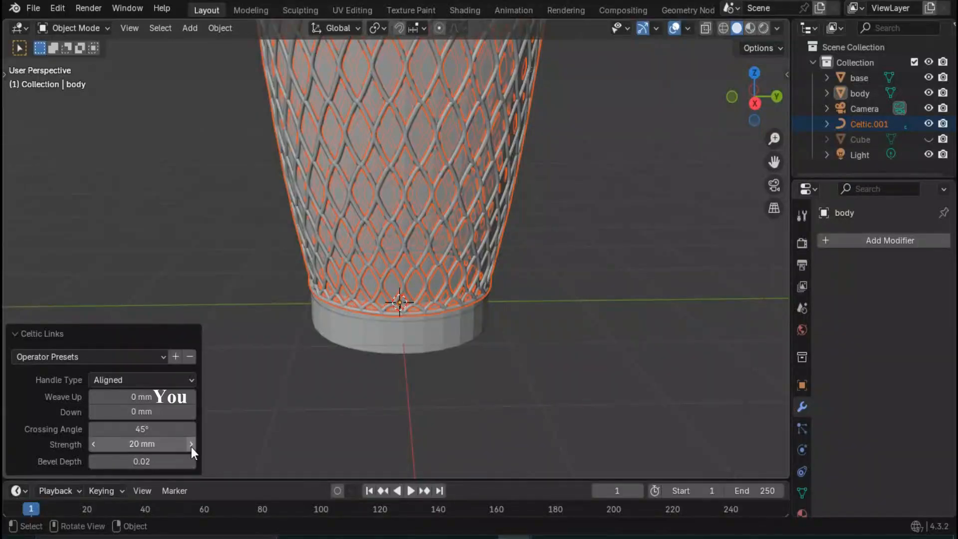
{"action": "left_click", "coordinate": [191, 446]}
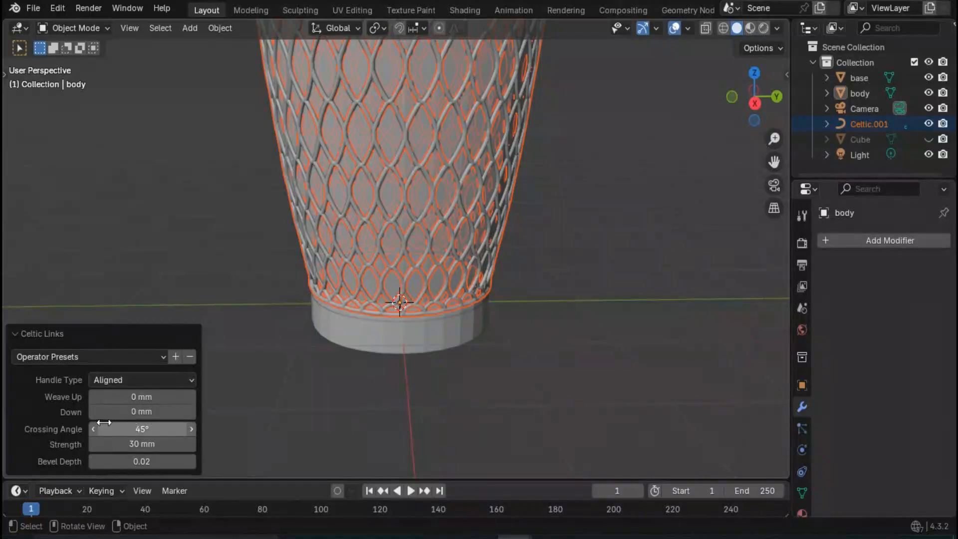
- Set the Celtic Links weave Down value to 30 mm and inspect the pattern on the body
{"action": "left_click", "coordinate": [147, 399]}
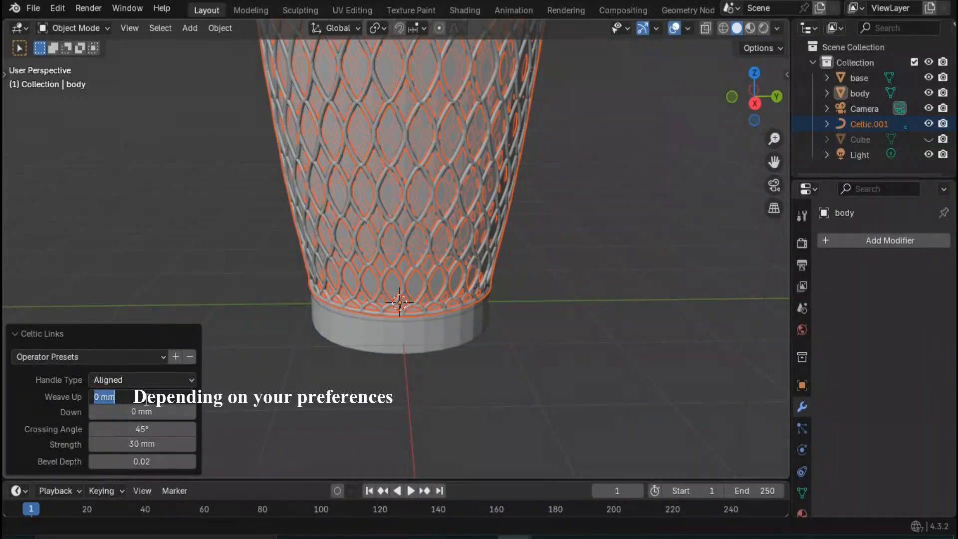
{"action": "left_click", "coordinate": [146, 413]}
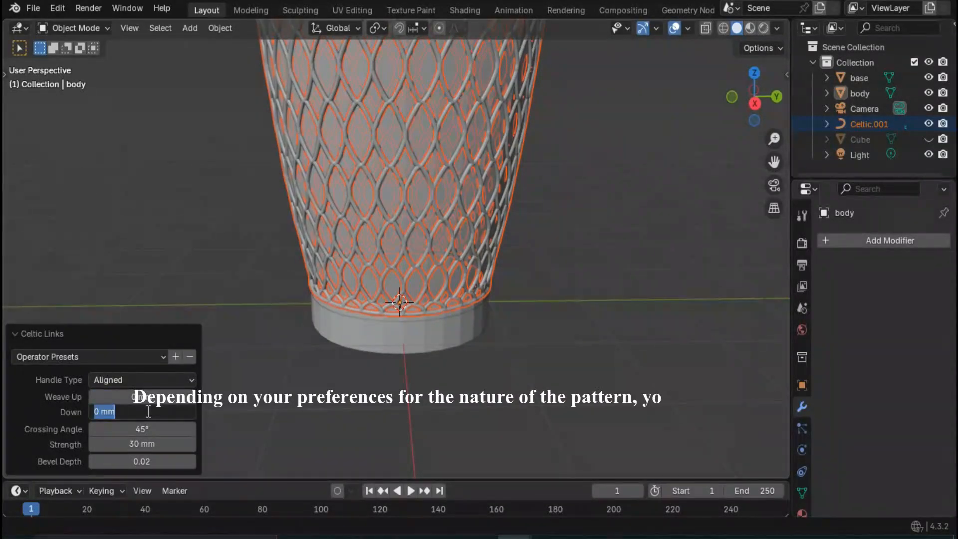
{"action": "type", "text": "30"}
{"action": "key", "text": "Return"}
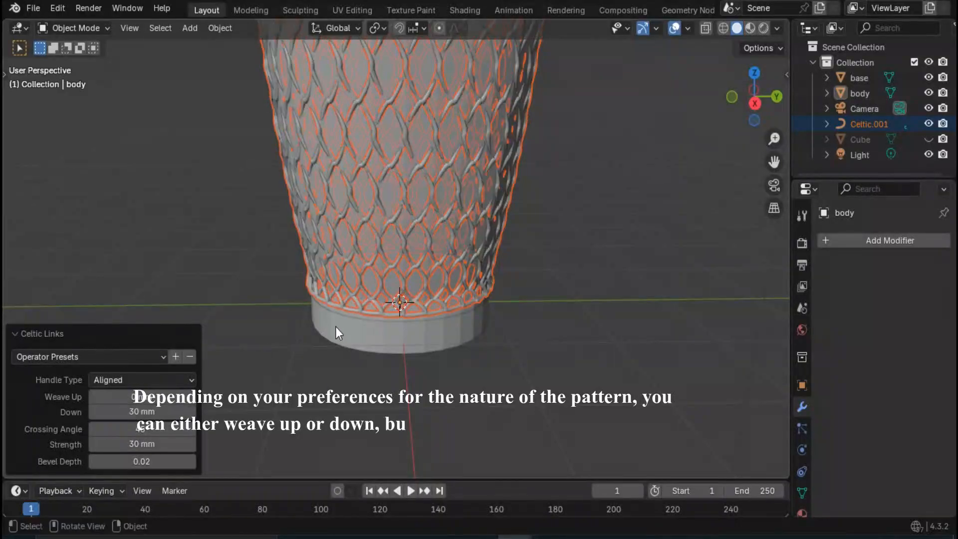
{"action": "middle_click_drag", "start_coordinate": [403, 247], "coordinate": [373, 240]}
- Set the Celtic Links weave Down to 0 mm and Weave Up to 10 mm, and inspect the whole basket
{"action": "left_click", "coordinate": [139, 411]}
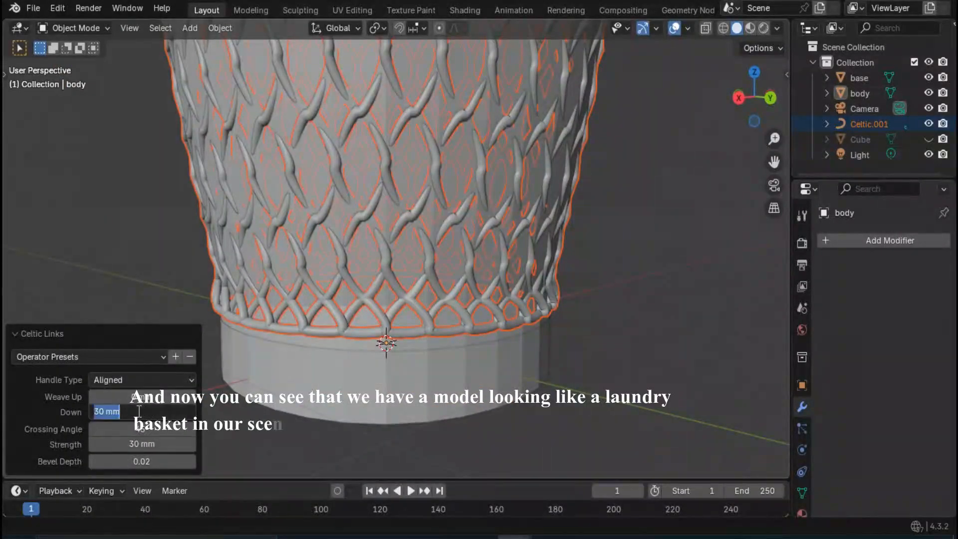
{"action": "type", "text": "0"}
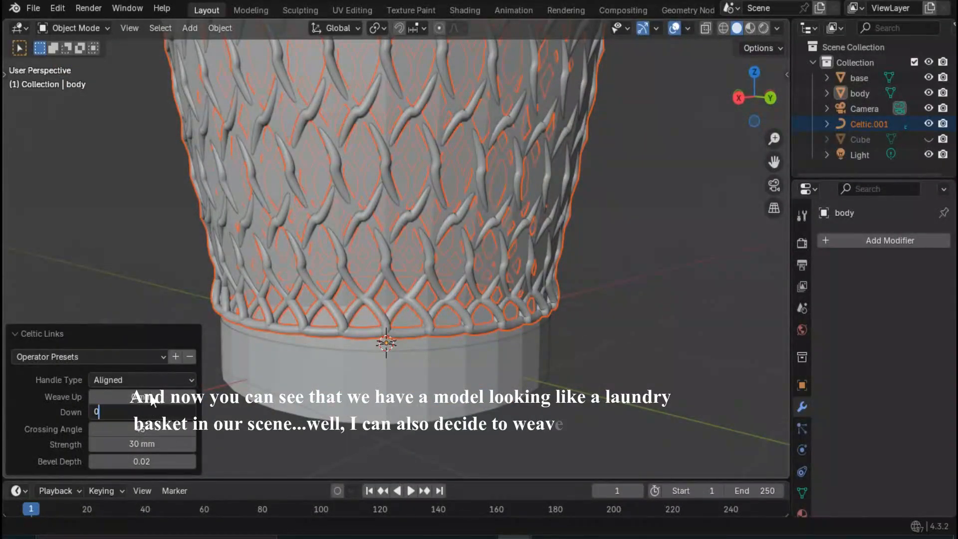
{"action": "key", "text": "Return"}
{"action": "left_click", "coordinate": [150, 397]}
{"action": "type", "text": "10"}
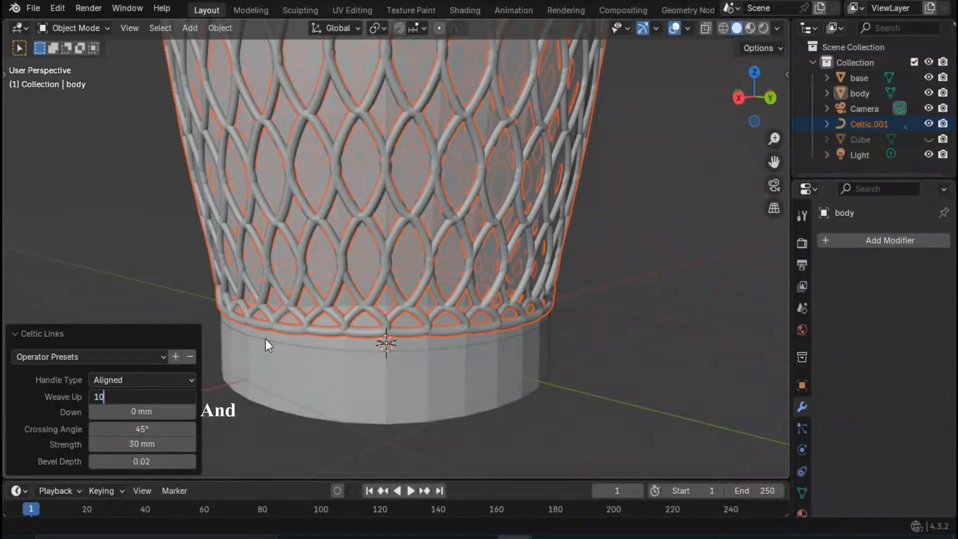
{"action": "key", "text": "Return"}
{"action": "middle_click_drag", "start_coordinate": [385, 379], "coordinate": [388, 309]}
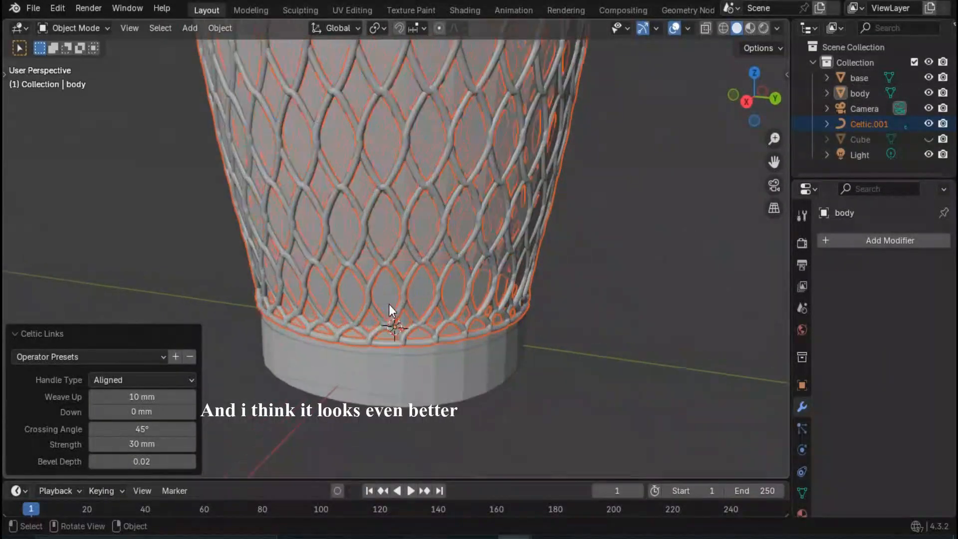
{"action": "scroll", "coordinate": [389, 310], "scroll_direction": "up", "scroll_amount": 6}
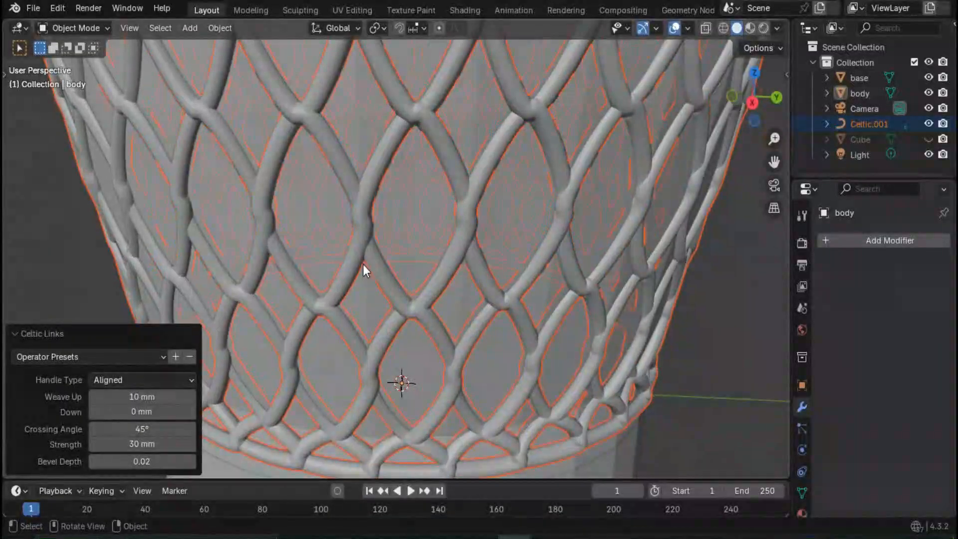
{"action": "scroll", "coordinate": [300, 315], "scroll_direction": "down", "scroll_amount": 8}
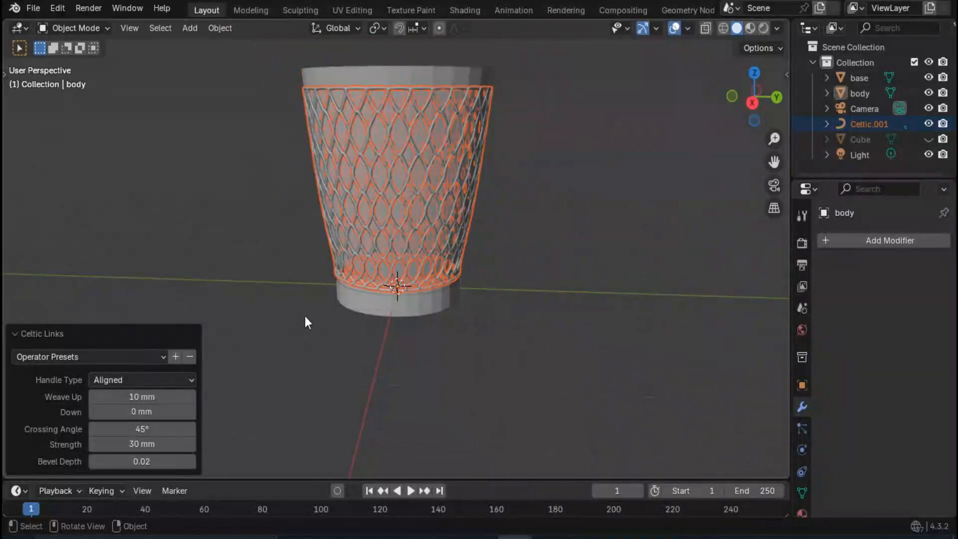
- Hide the body mesh and inspect the Celtic Links pattern above the base from several angles
{"action": "middle_click_drag", "start_coordinate": [304, 316], "coordinate": [347, 265]}
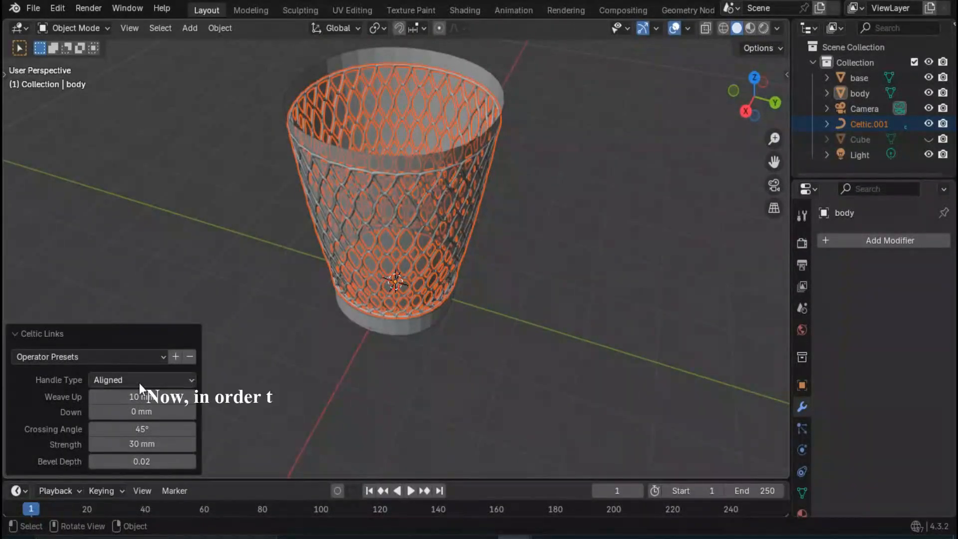
{"action": "left_click", "coordinate": [929, 93]}
{"action": "middle_click_drag", "start_coordinate": [418, 195], "coordinate": [419, 190]}
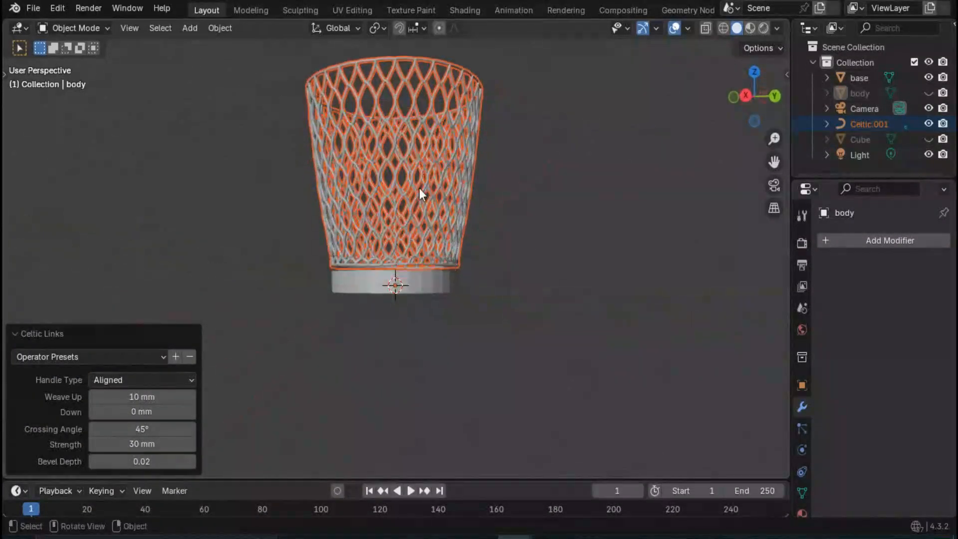
{"action": "scroll", "coordinate": [410, 243], "scroll_direction": "up", "scroll_amount": 2}
{"action": "middle_click_drag", "start_coordinate": [421, 244], "coordinate": [513, 259]}
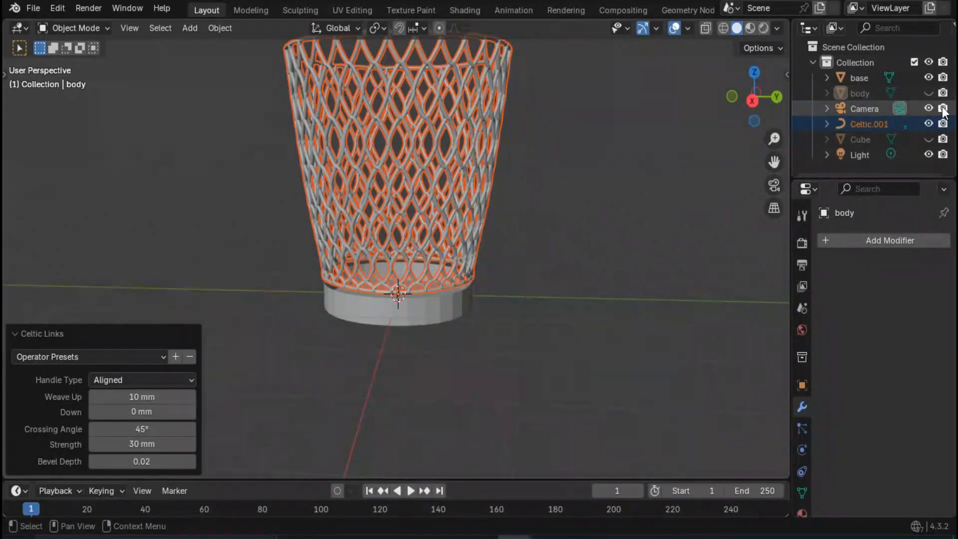
{"action": "left_click", "coordinate": [541, 221]}
{"action": "middle_click_drag", "start_coordinate": [541, 221], "coordinate": [427, 327]}
{"action": "middle_click_drag", "start_coordinate": [408, 261], "coordinate": [409, 189]}
{"action": "left_click", "coordinate": [409, 188]}
{"action": "scroll", "coordinate": [397, 262], "scroll_direction": "down", "scroll_amount": 3}
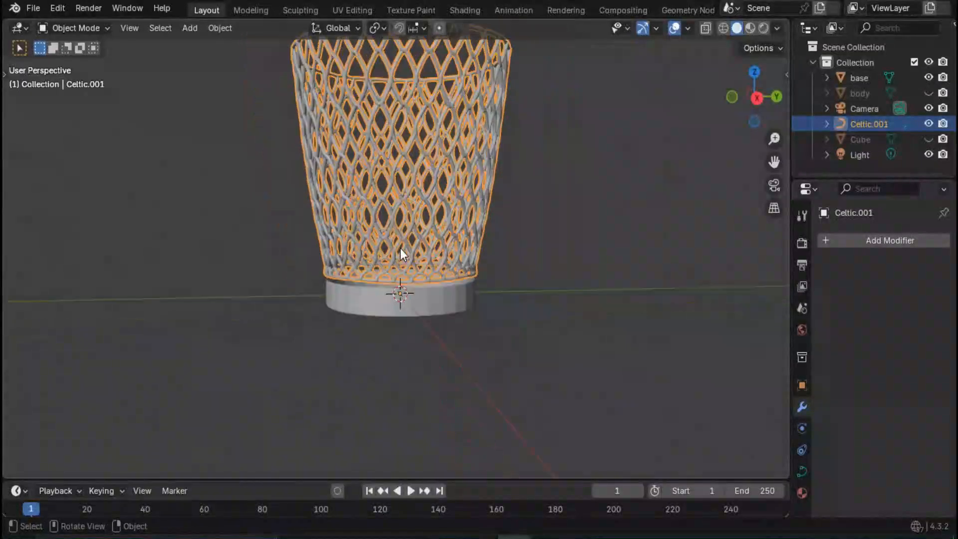
{"action": "middle_click_drag", "start_coordinate": [389, 273], "coordinate": [398, 295]}
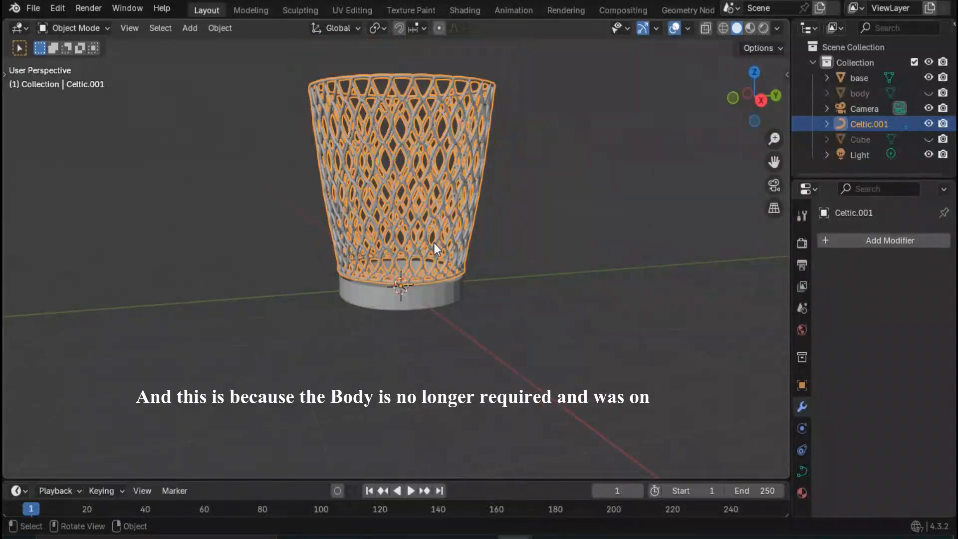
{"action": "middle_click_drag", "start_coordinate": [433, 243], "coordinate": [411, 187]}
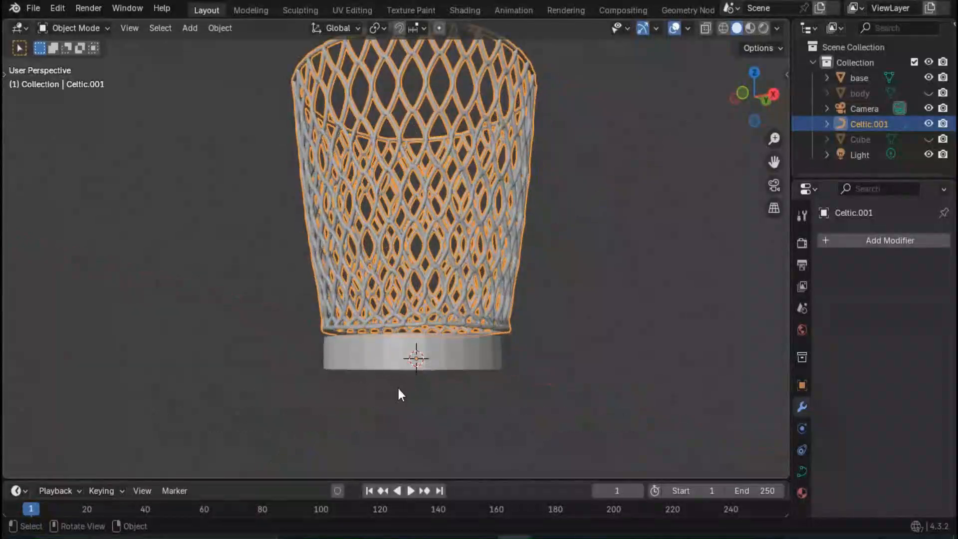
- Move the base up about 60 mm along the Z axis to meet the lower edge of the Celtic Links curve
{"action": "left_click", "coordinate": [402, 364]}
{"action": "scroll", "coordinate": [405, 365], "scroll_direction": "up", "scroll_amount": 3}
{"action": "middle_click_drag", "start_coordinate": [409, 365], "coordinate": [411, 304]}
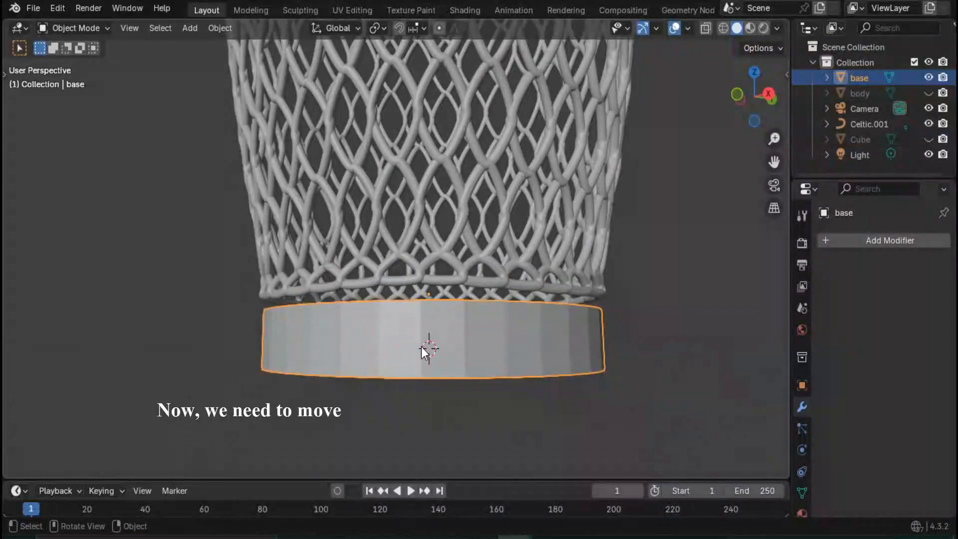
{"action": "middle_click_drag", "start_coordinate": [421, 347], "coordinate": [417, 369]}
{"action": "key", "text": "g"}
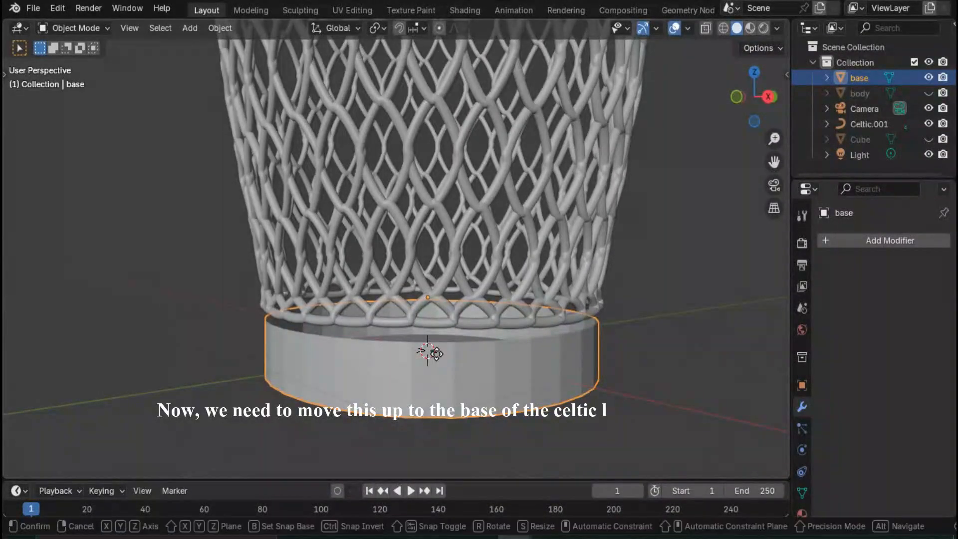
{"action": "key", "text": "z"}
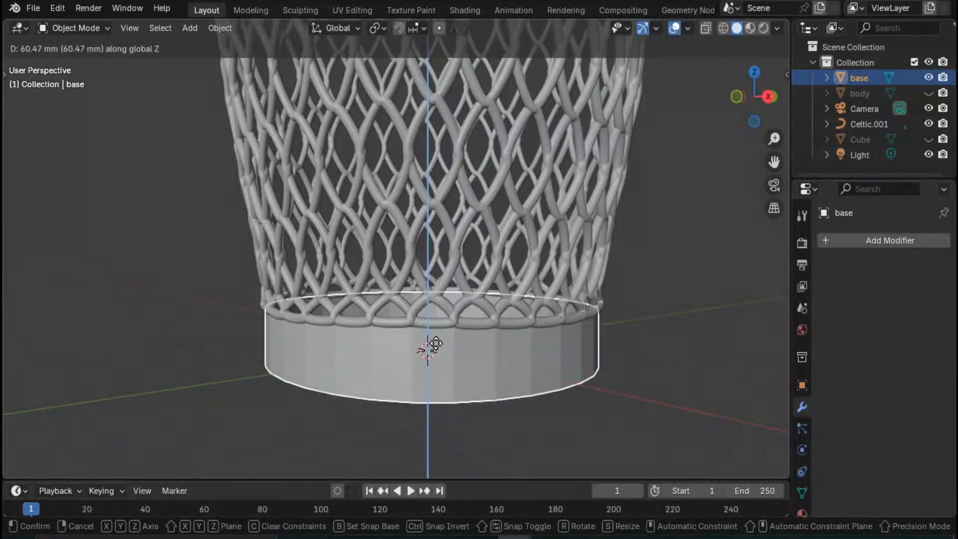
{"action": "left_click", "coordinate": [437, 343]}
{"action": "left_click", "coordinate": [642, 329]}
{"action": "scroll", "coordinate": [445, 349], "scroll_direction": "up", "scroll_amount": 3}
{"action": "middle_click_drag", "start_coordinate": [442, 351], "coordinate": [400, 357]}
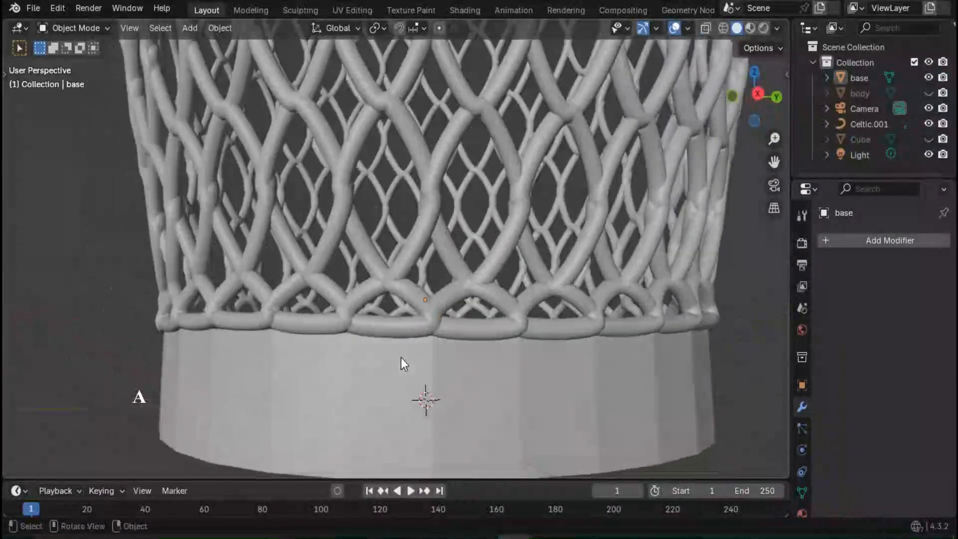
- Enter Edit Mode on the base and add a Solidify modifier to it
{"action": "left_click", "coordinate": [337, 376]}
{"action": "key", "text": "Tab"}
{"action": "scroll", "coordinate": [358, 365], "scroll_direction": "down", "scroll_amount": 3}
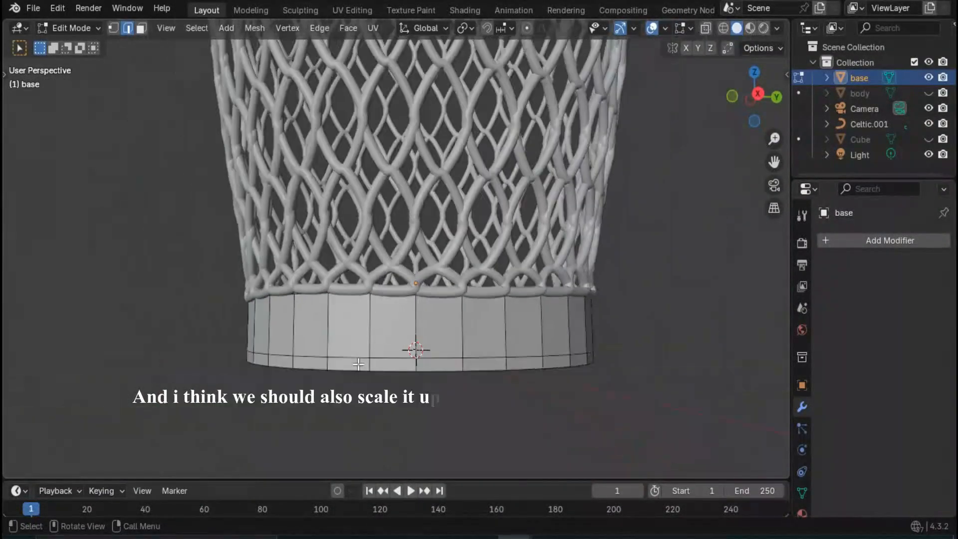
{"action": "scroll", "coordinate": [359, 364], "scroll_direction": "up", "scroll_amount": 3}
{"action": "middle_click_drag", "start_coordinate": [358, 365], "coordinate": [225, 339]}
{"action": "scroll", "coordinate": [225, 339], "scroll_direction": "down", "scroll_amount": 1}
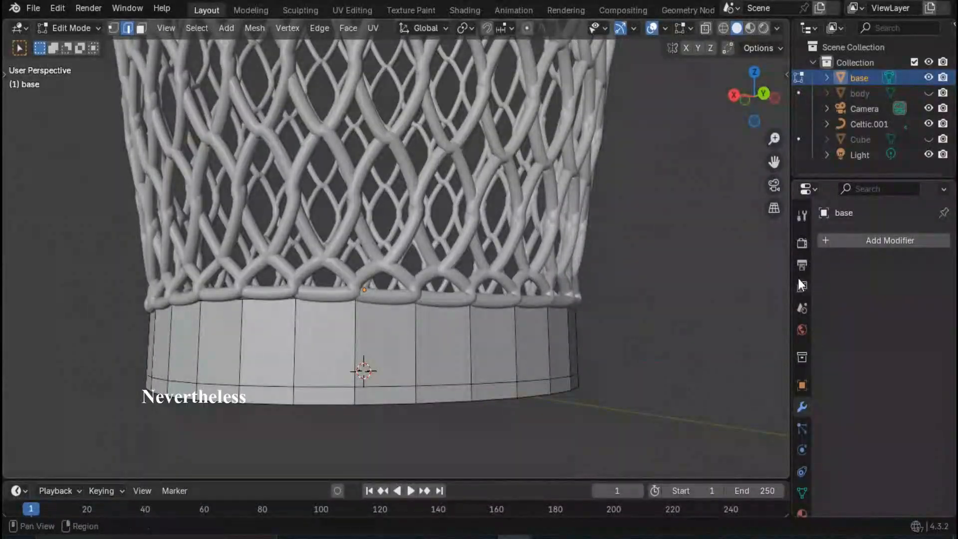
{"action": "left_click", "coordinate": [831, 240]}
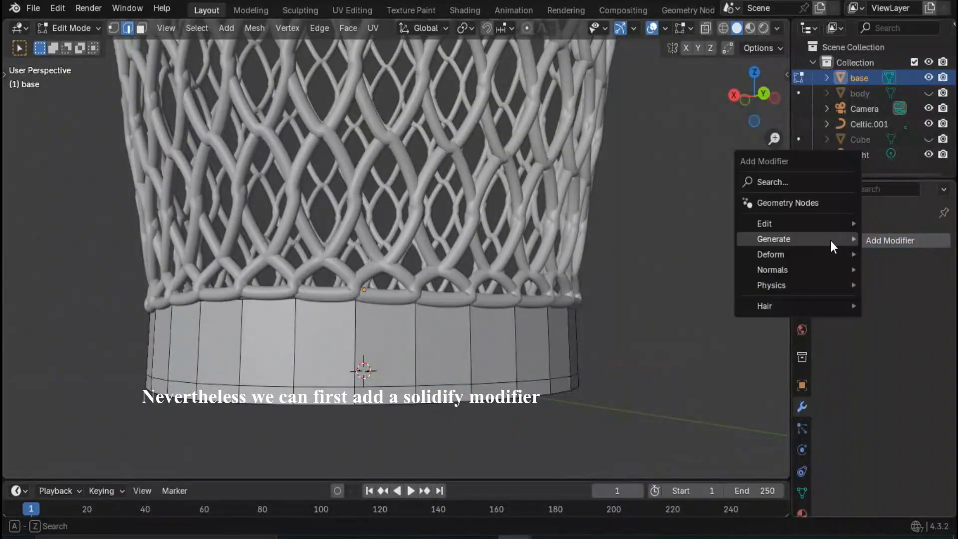
{"action": "mouse_move", "coordinate": [802, 244]}
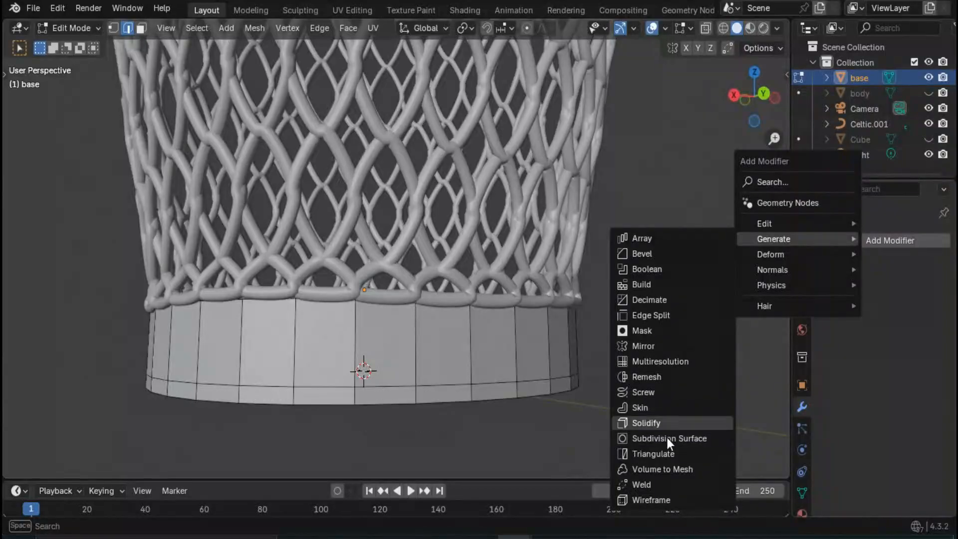
{"action": "left_click", "coordinate": [671, 421]}
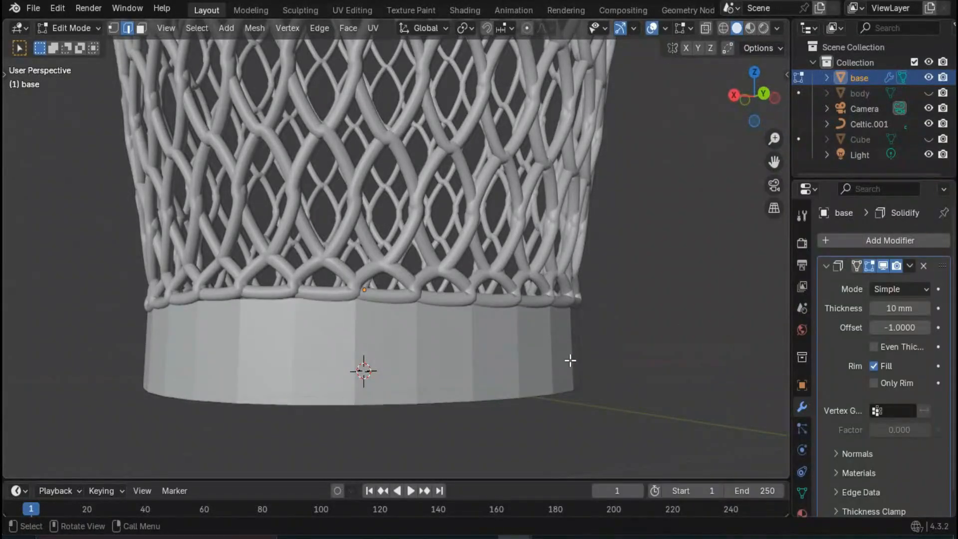
- Set the base's Solidify thickness to 15 mm
{"action": "middle_click_drag", "start_coordinate": [569, 360], "coordinate": [581, 388]}
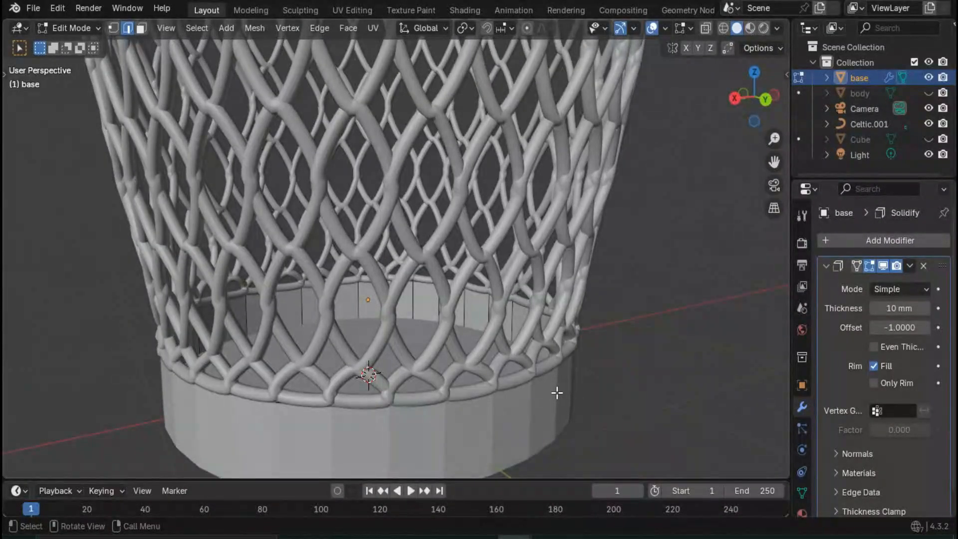
{"action": "scroll", "coordinate": [557, 393], "scroll_direction": "down", "scroll_amount": 6}
{"action": "scroll", "coordinate": [480, 343], "scroll_direction": "up", "scroll_amount": 5}
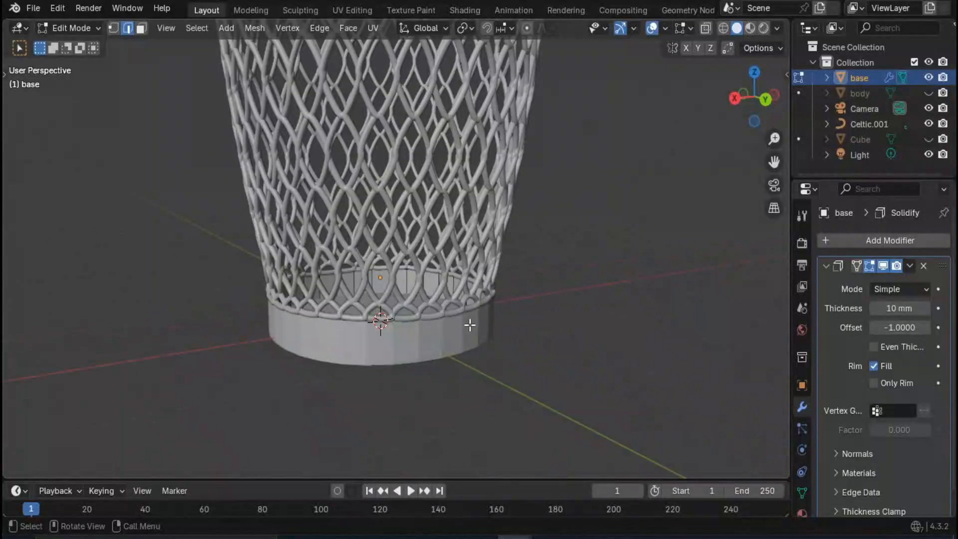
{"action": "scroll", "coordinate": [469, 325], "scroll_direction": "up", "scroll_amount": 2}
{"action": "middle_click_drag", "start_coordinate": [469, 325], "coordinate": [473, 307]}
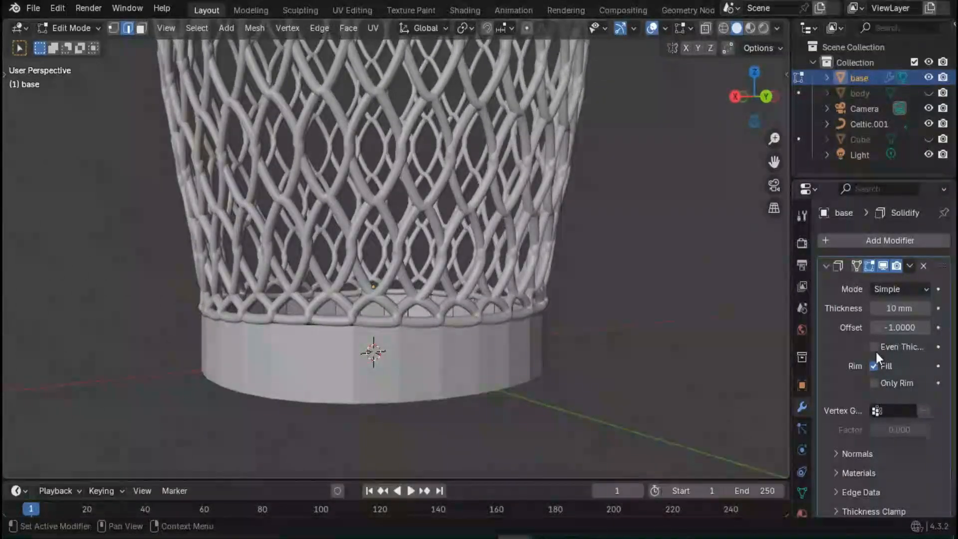
{"action": "left_click", "coordinate": [897, 310]}
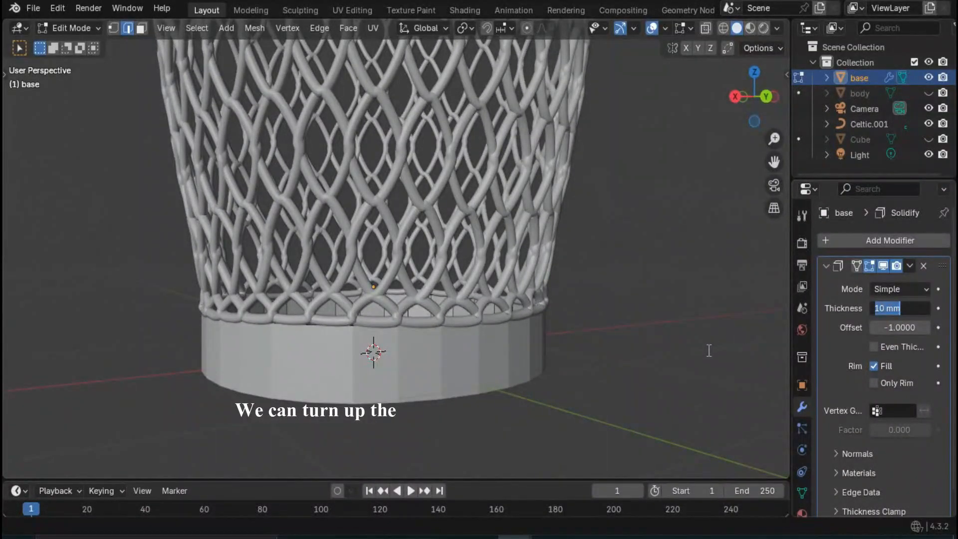
{"action": "type", "text": "15"}
{"action": "key", "text": "Return"}
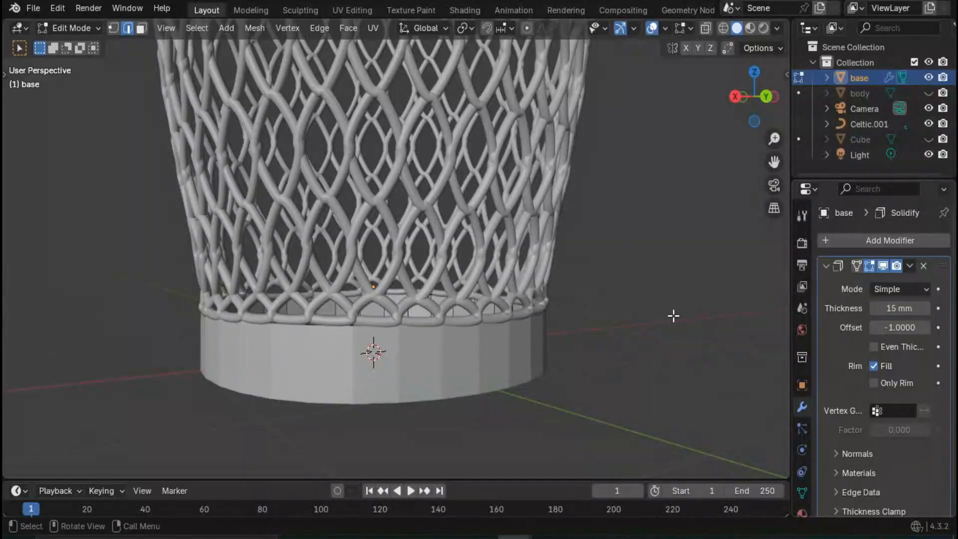
- Turn off the Solidify modifier's viewport display and separate the base's bottom face into its own object
{"action": "middle_click_drag", "start_coordinate": [505, 403], "coordinate": [438, 318]}
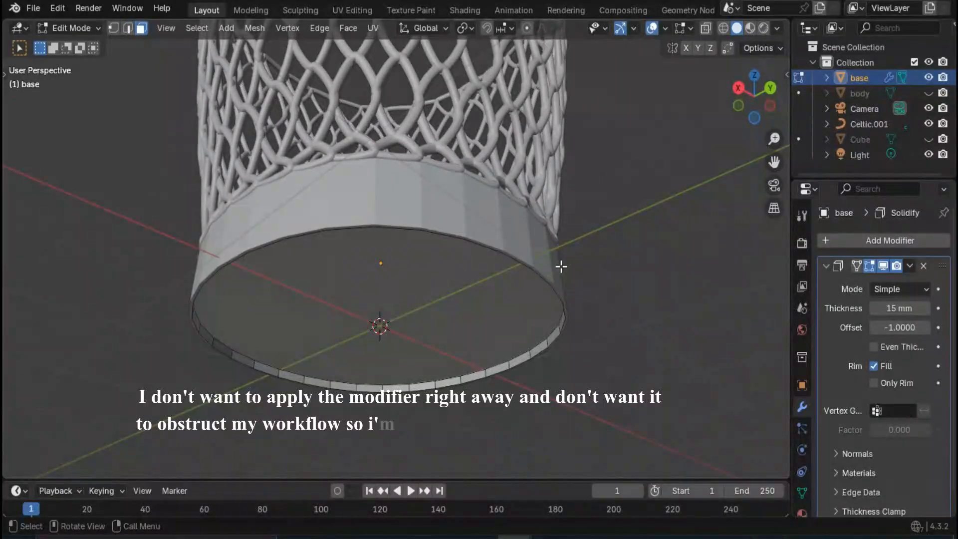
{"action": "left_click", "coordinate": [883, 266]}
{"action": "left_click", "coordinate": [370, 298]}
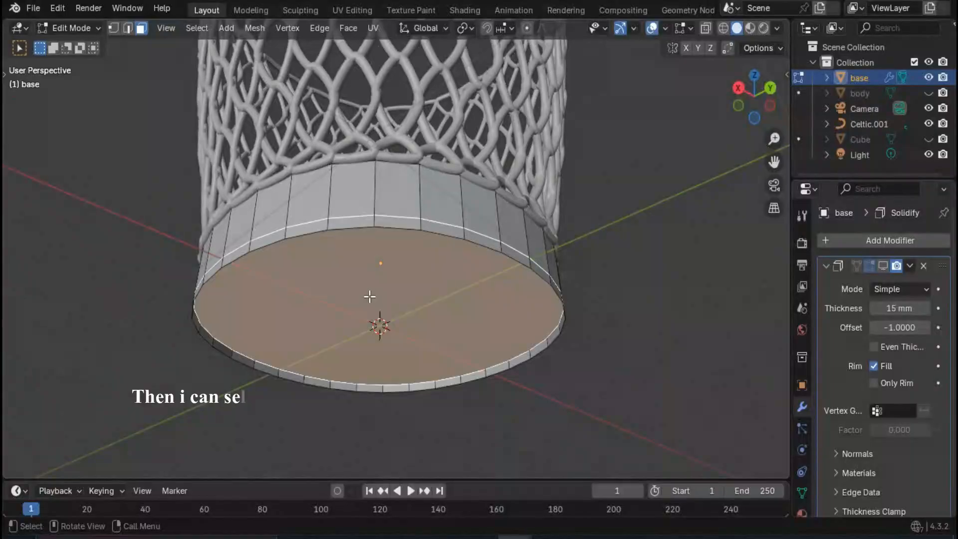
{"action": "middle_click_drag", "start_coordinate": [370, 295], "coordinate": [332, 375]}
{"action": "key", "text": "p"}
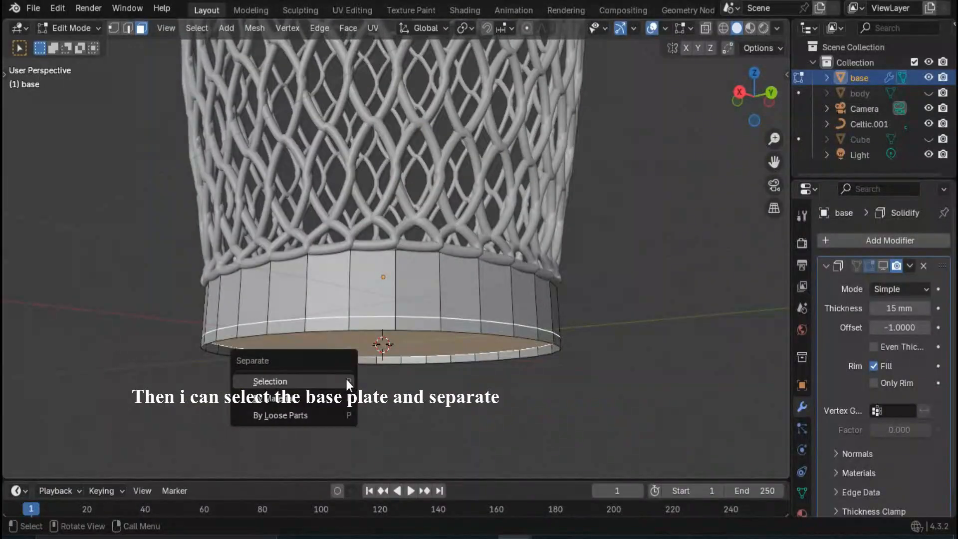
{"action": "left_click", "coordinate": [346, 380]}
- Rename the separated bottom plate object as "base 2"
{"action": "left_click", "coordinate": [873, 94]}
{"action": "double_click", "coordinate": [874, 94]}
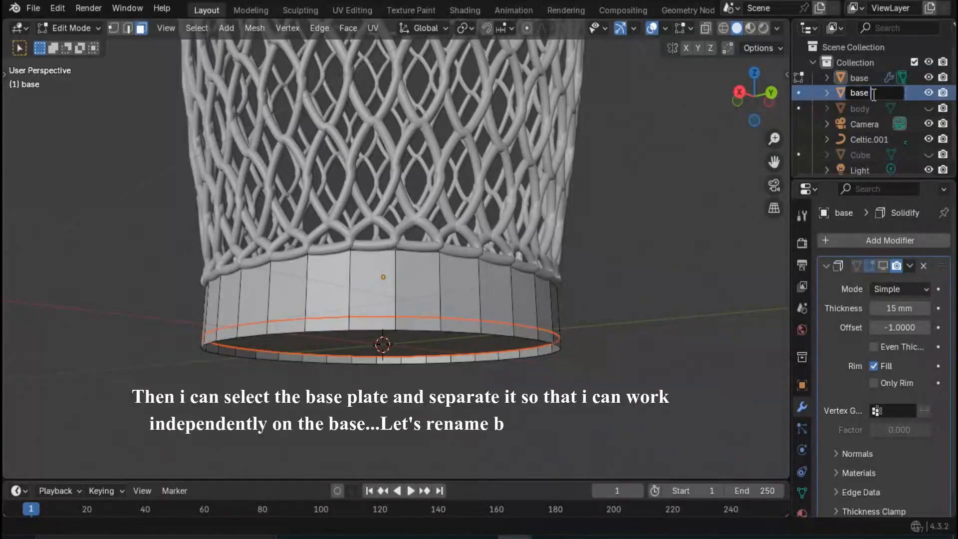
{"action": "key", "text": "Return"}
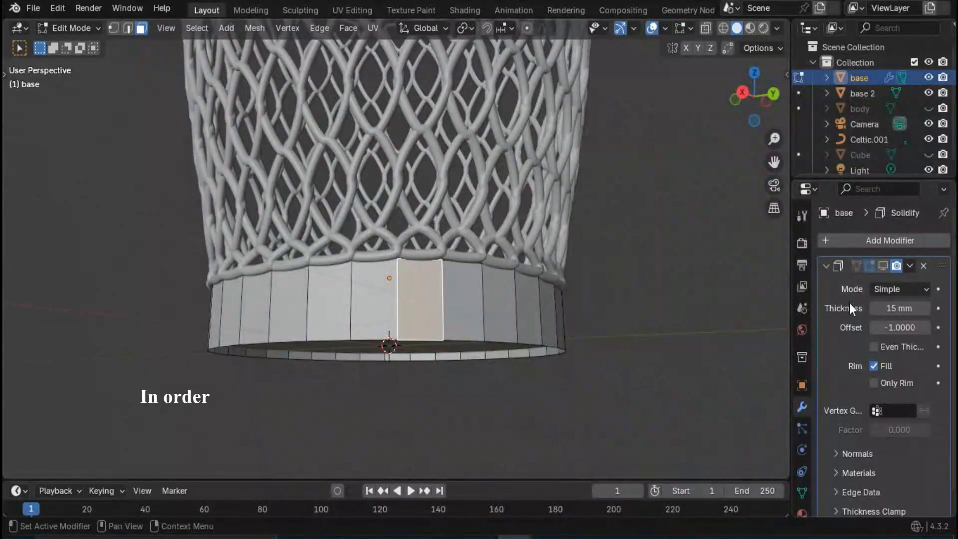
- Add a Subdivision Surface modifier to the base and turn its Solidify viewport display back on
{"action": "left_click", "coordinate": [831, 243]}
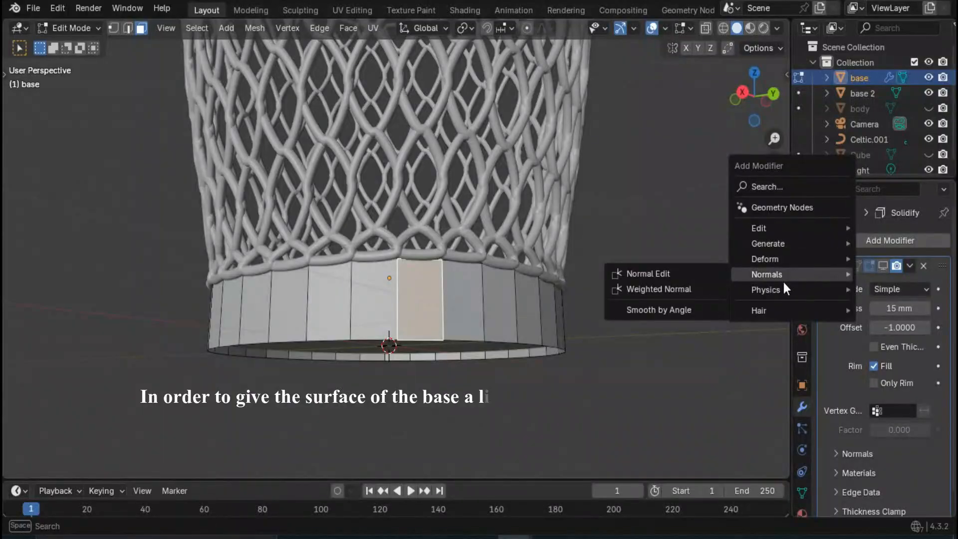
{"action": "mouse_move", "coordinate": [793, 244]}
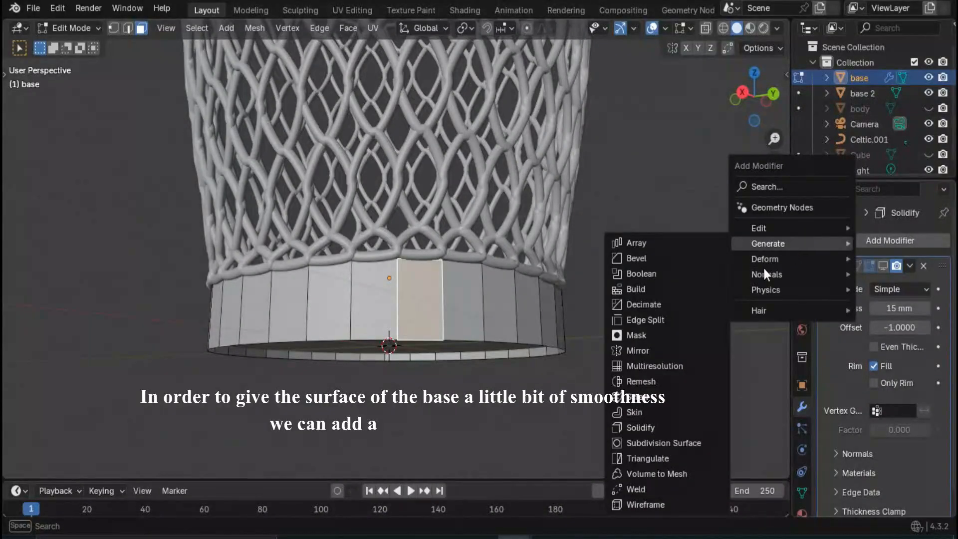
{"action": "left_click", "coordinate": [664, 443]}
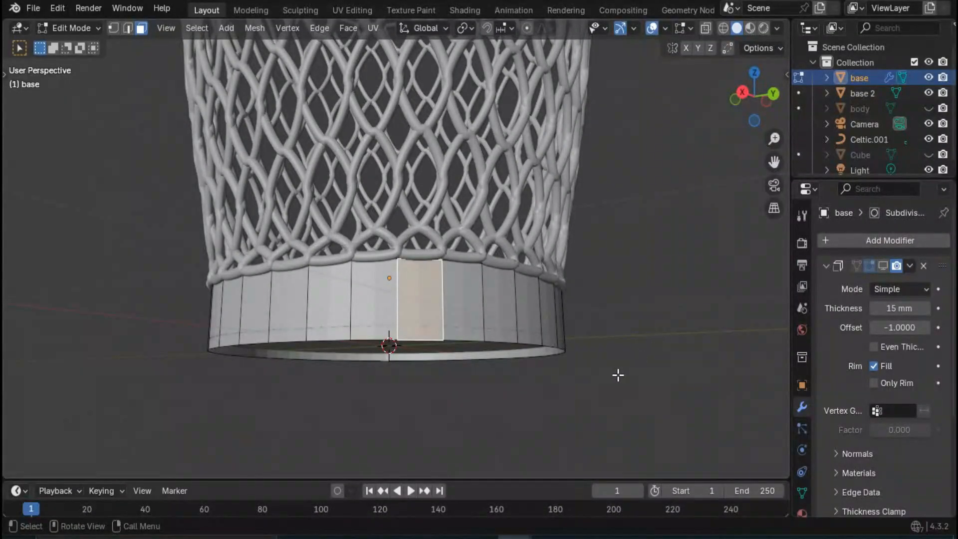
{"action": "middle_click_drag", "start_coordinate": [619, 375], "coordinate": [526, 274]}
{"action": "scroll", "coordinate": [509, 435], "scroll_direction": "up", "scroll_amount": 2}
{"action": "scroll", "coordinate": [496, 310], "scroll_direction": "up", "scroll_amount": 1}
{"action": "scroll", "coordinate": [529, 307], "scroll_direction": "down", "scroll_amount": 2}
{"action": "left_click", "coordinate": [883, 266]}
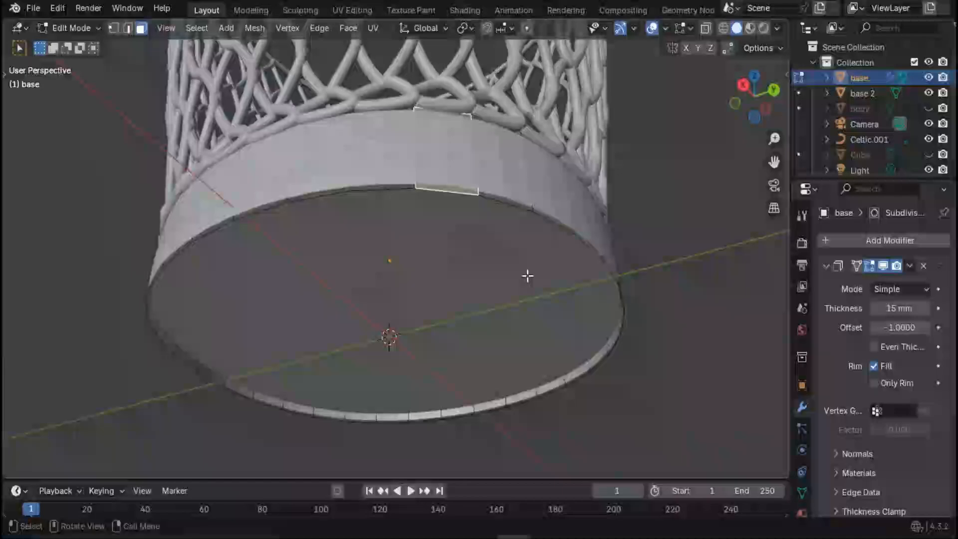
- Return to Object Mode and examine how the base 2 plate sits in the base and the whole basket
{"action": "key", "text": "Tab"}
{"action": "left_click", "coordinate": [419, 276]}
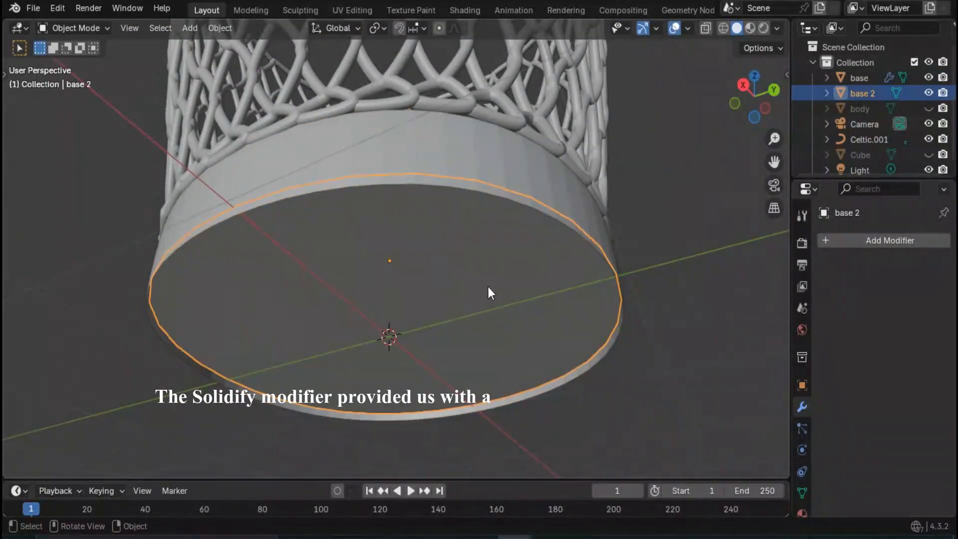
{"action": "middle_click_drag", "start_coordinate": [488, 287], "coordinate": [652, 341]}
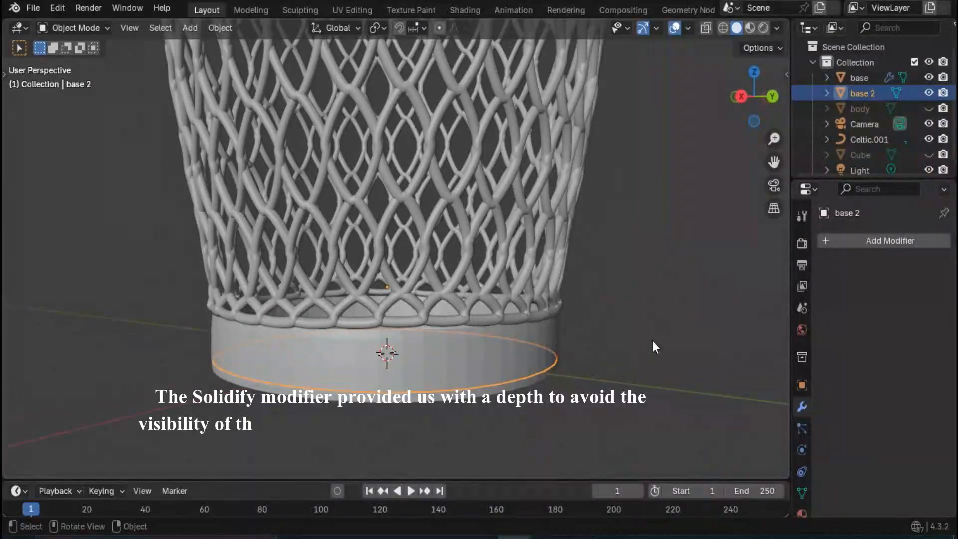
{"action": "left_click", "coordinate": [652, 341]}
{"action": "middle_click_drag", "start_coordinate": [530, 364], "coordinate": [496, 370]}
{"action": "scroll", "coordinate": [494, 370], "scroll_direction": "down", "scroll_amount": 3}
{"action": "middle_click_drag", "start_coordinate": [424, 248], "coordinate": [449, 199]}
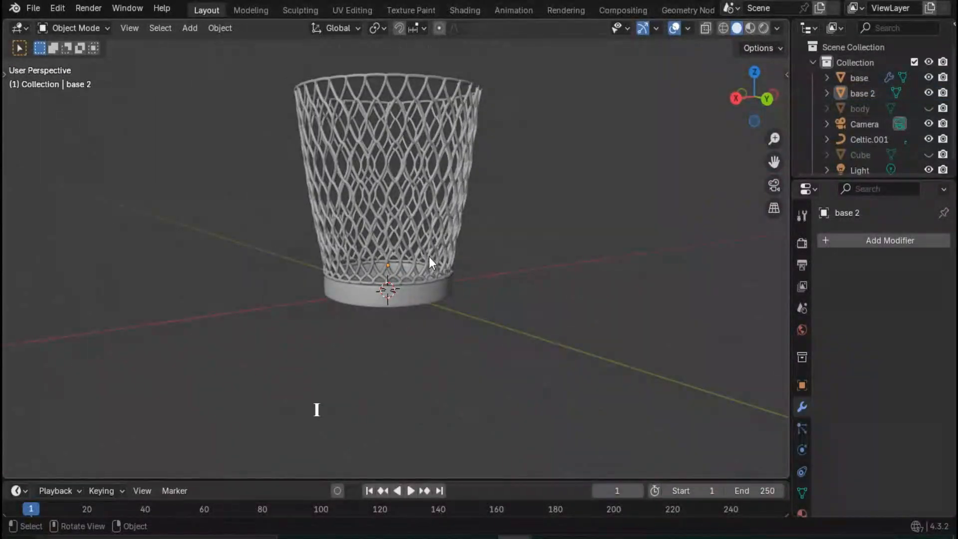
{"action": "scroll", "coordinate": [430, 257], "scroll_direction": "up", "scroll_amount": 1}
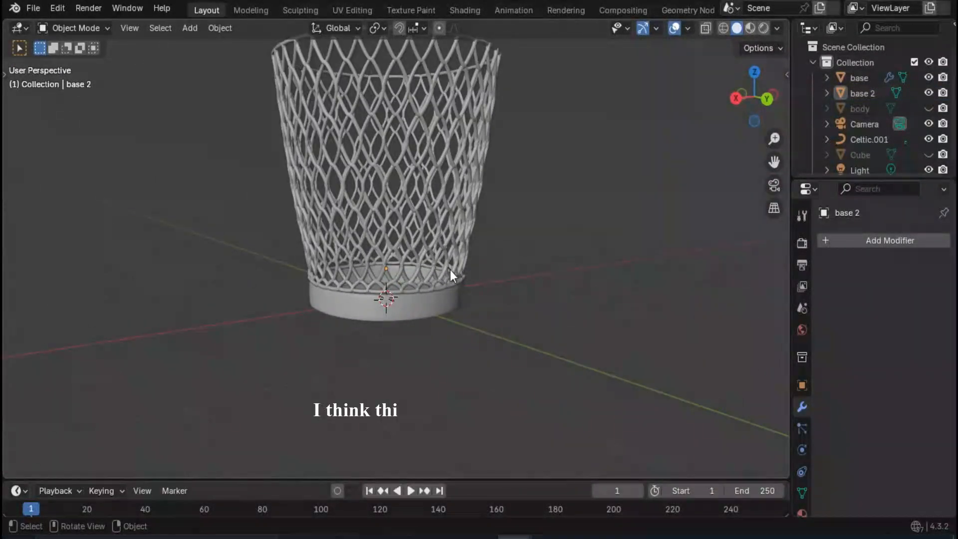
- Unhide the body mesh, select it and enter Edit Mode on it
{"action": "left_click", "coordinate": [929, 108]}
{"action": "middle_click_drag", "start_coordinate": [467, 167], "coordinate": [420, 187]}
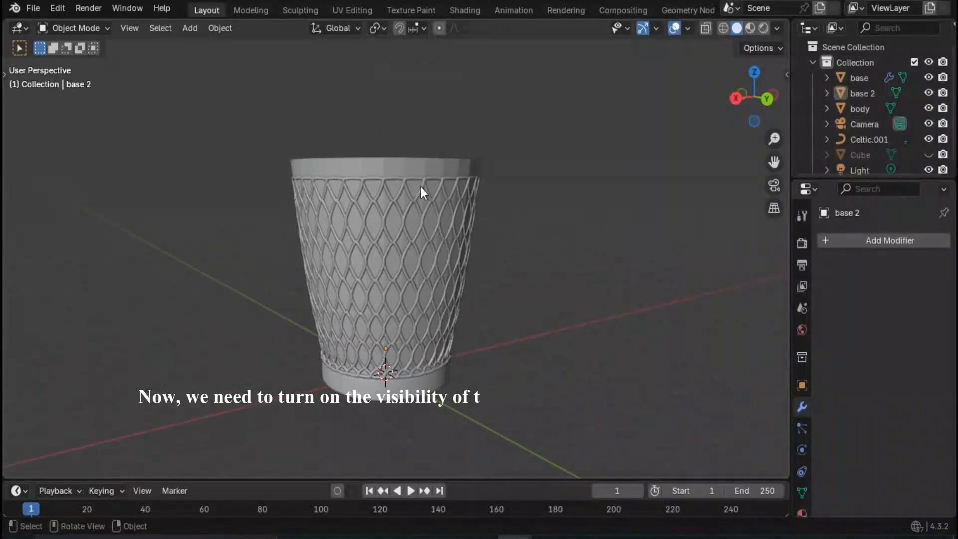
{"action": "left_click", "coordinate": [415, 164]}
{"action": "key", "text": "Tab"}
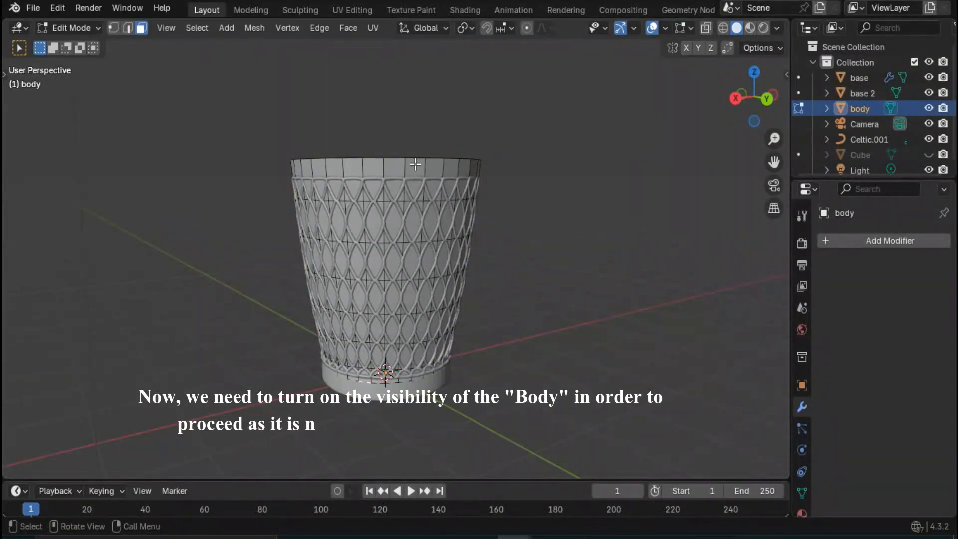
- Select the full ring of faces around the body's upper edge and duplicate it 600 mm up along Z
{"action": "middle_click_drag", "start_coordinate": [415, 163], "coordinate": [376, 202]}
{"action": "middle_click_drag", "start_coordinate": [418, 237], "coordinate": [403, 163]}
{"action": "left_click", "coordinate": [401, 167]}
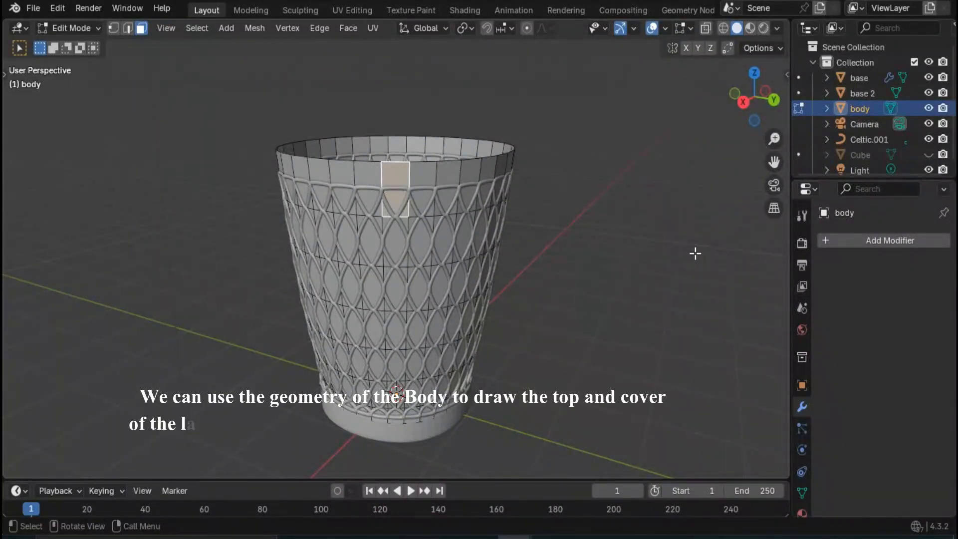
{"action": "key", "text": "KP_3"}
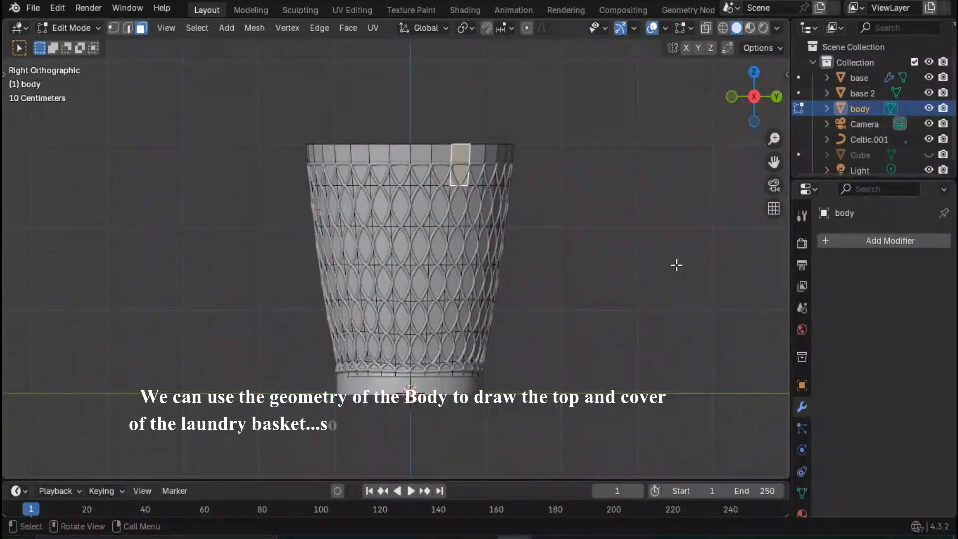
{"action": "left_click", "coordinate": [434, 155], "text": "alt"}
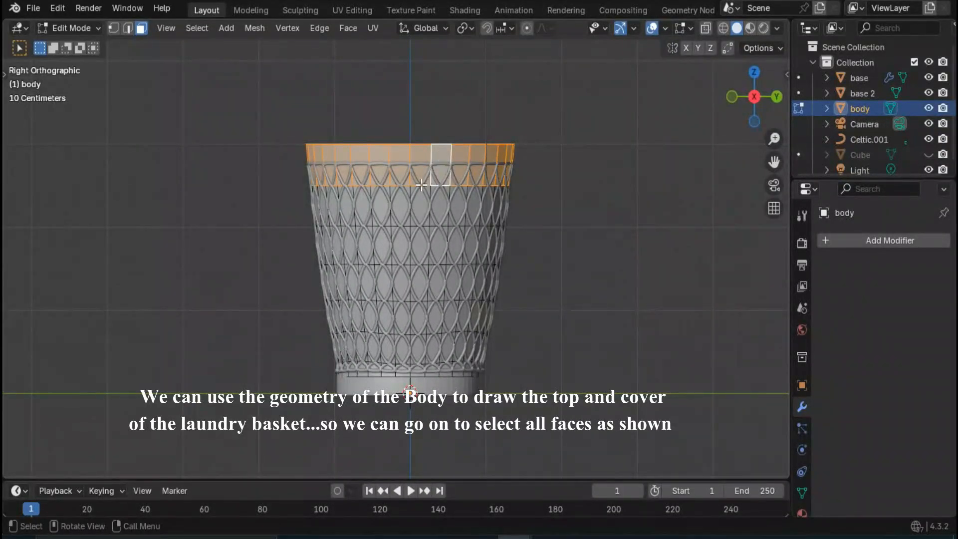
{"action": "key", "text": "shift+d"}
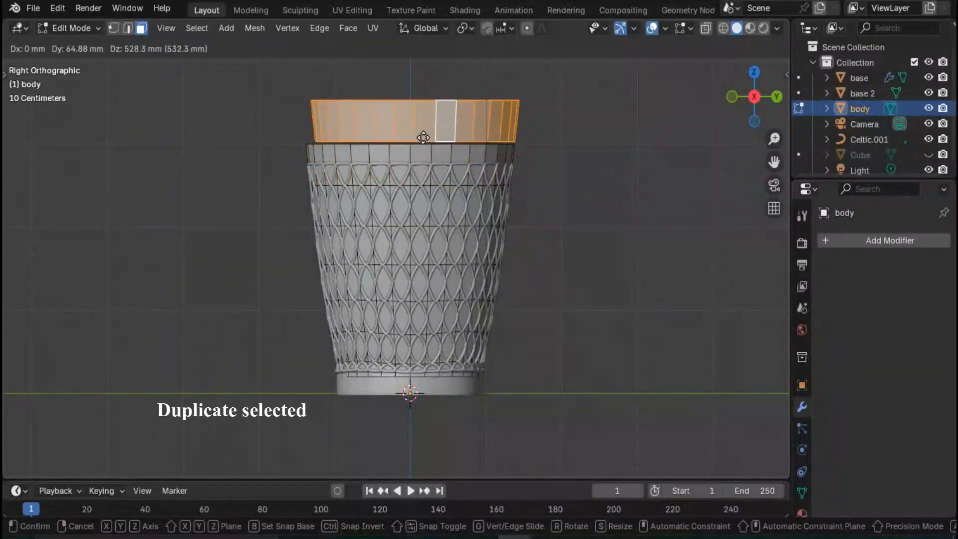
{"action": "key", "text": "z"}
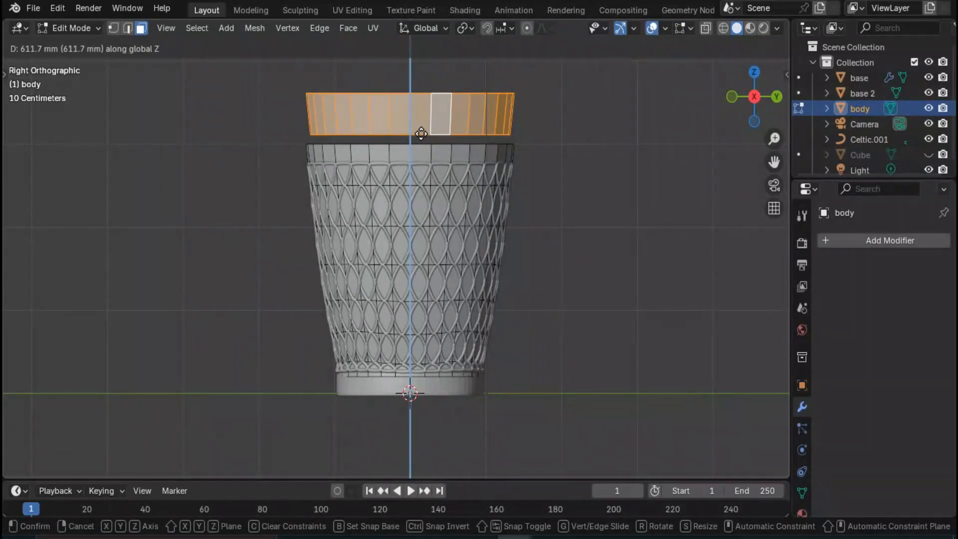
{"action": "type", "text": "600"}
{"action": "key", "text": "Return"}
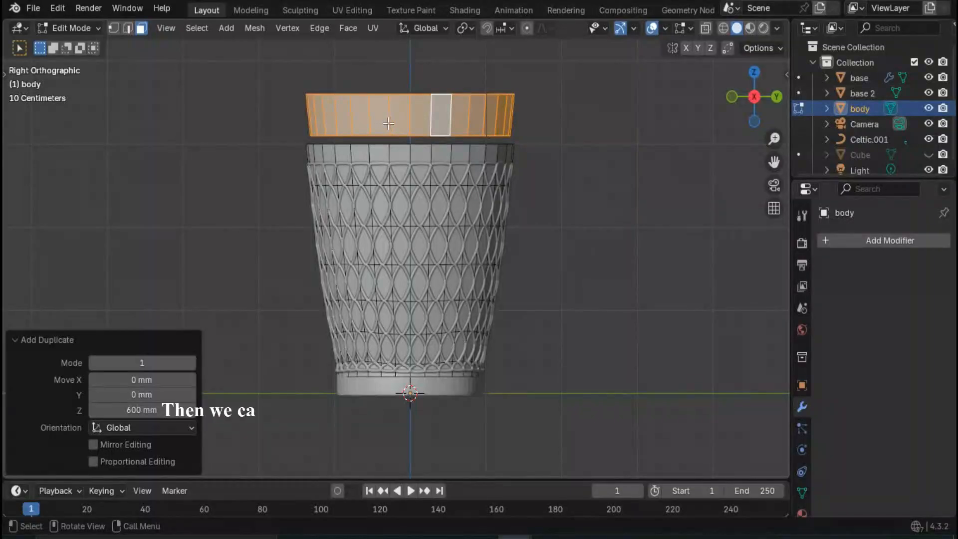
- Separate the duplicated face ring into its own object and rename it "body top"
{"action": "key", "text": "p"}
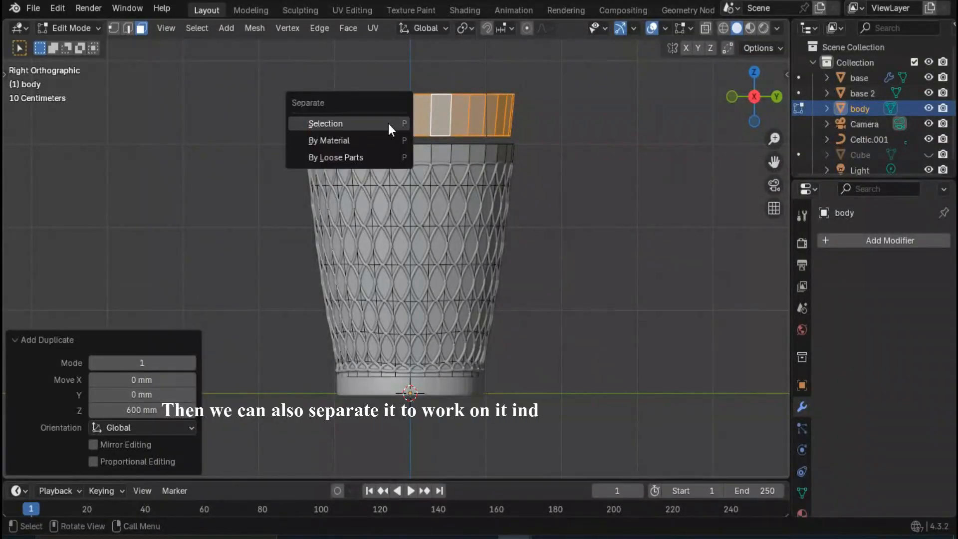
{"action": "left_click", "coordinate": [388, 124]}
{"action": "double_click", "coordinate": [857, 125]}
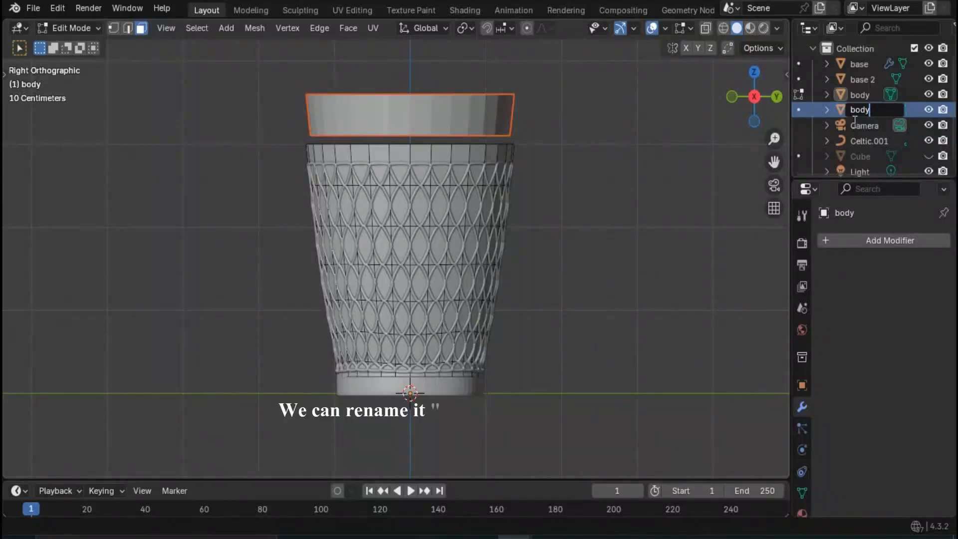
{"action": "type", "text": "body top"}
{"action": "key", "text": "Return"}
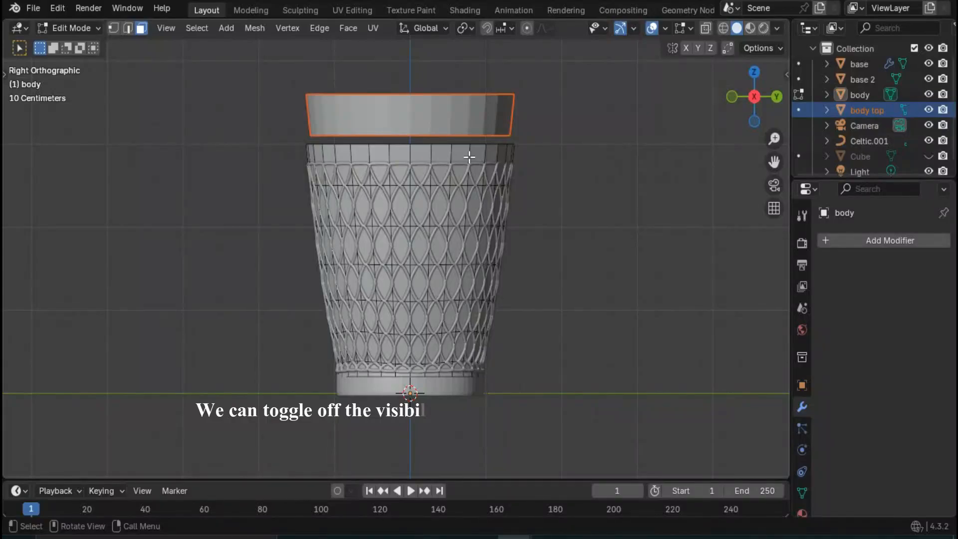
- Hide the body mesh and move the body top object down along Z onto the upper end of the woven basket
{"action": "left_click", "coordinate": [929, 95]}
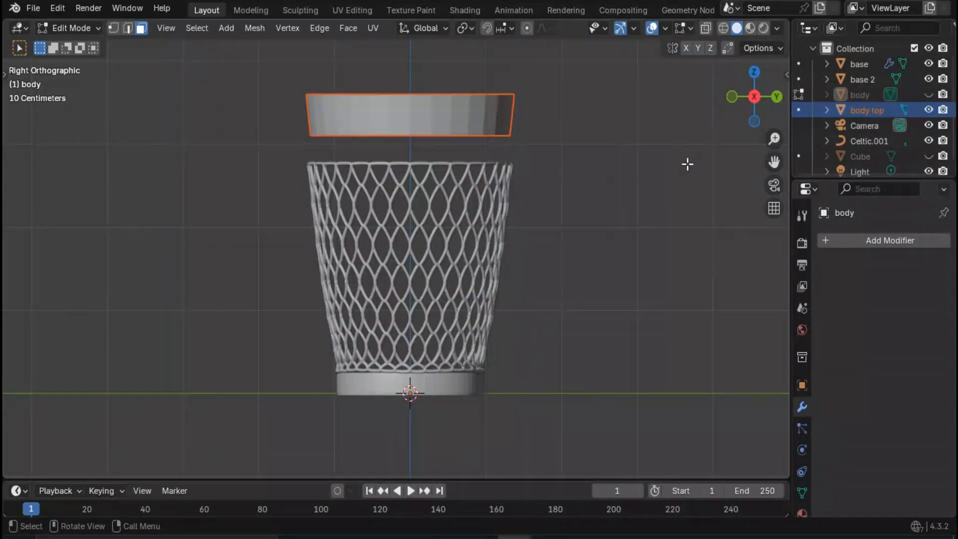
{"action": "key", "text": "Tab"}
{"action": "left_click", "coordinate": [449, 122]}
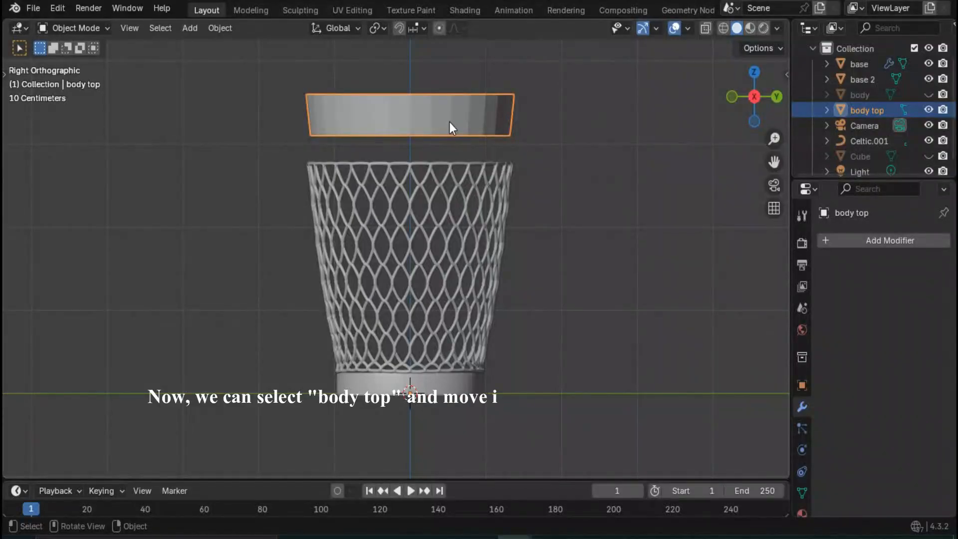
{"action": "key", "text": "g"}
{"action": "key", "text": "z"}
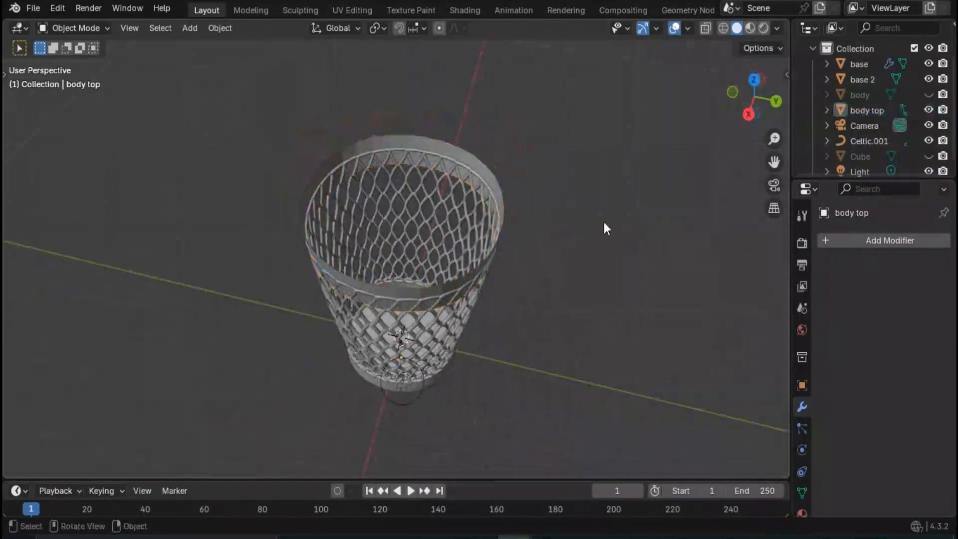
{"action": "middle_click_drag", "start_coordinate": [605, 222], "coordinate": [430, 203]}
{"action": "left_click", "coordinate": [399, 166]}
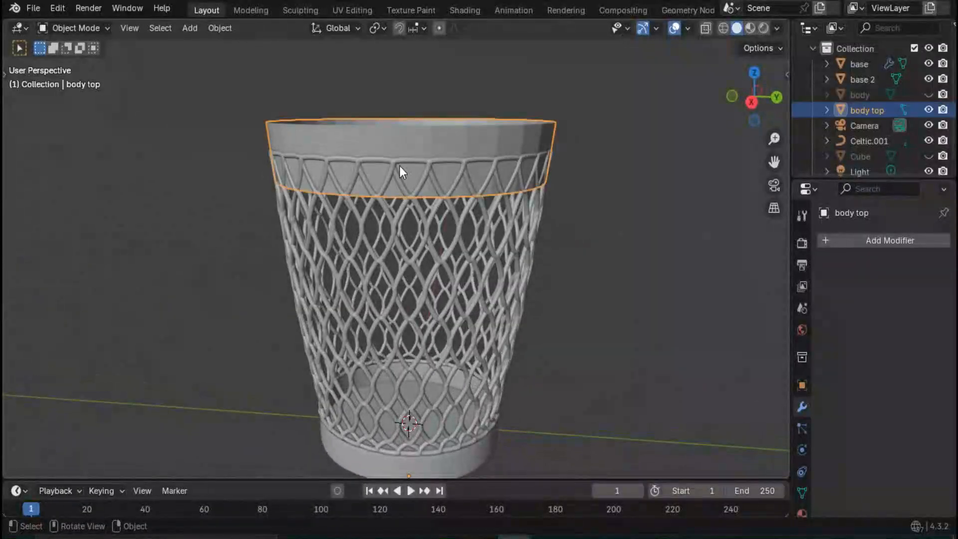
- Raise the body top's lower edge loop by about 275 mm along Z to meet the weave's top rim
{"action": "key", "text": "Tab"}
{"action": "left_click", "coordinate": [388, 193]}
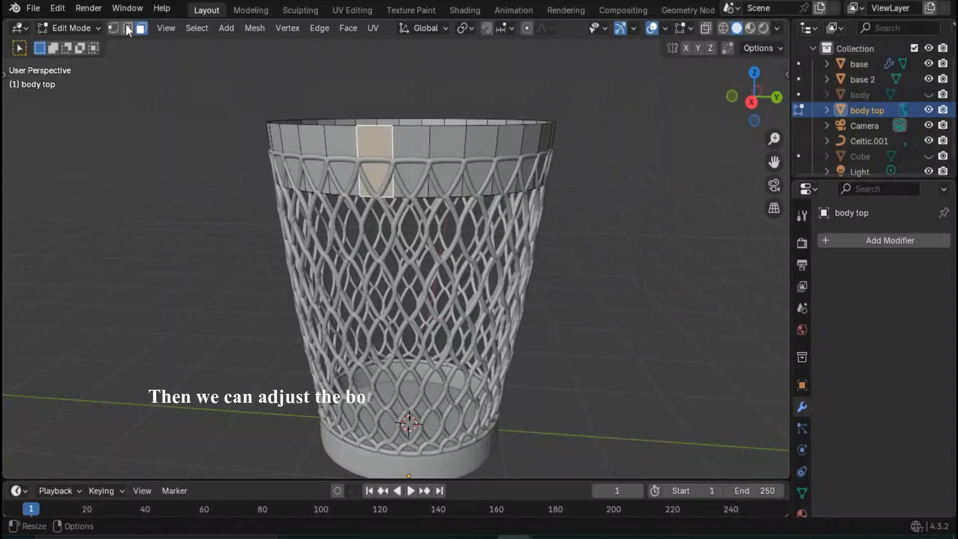
{"action": "left_click", "coordinate": [128, 28]}
{"action": "key", "text": "alt+a"}
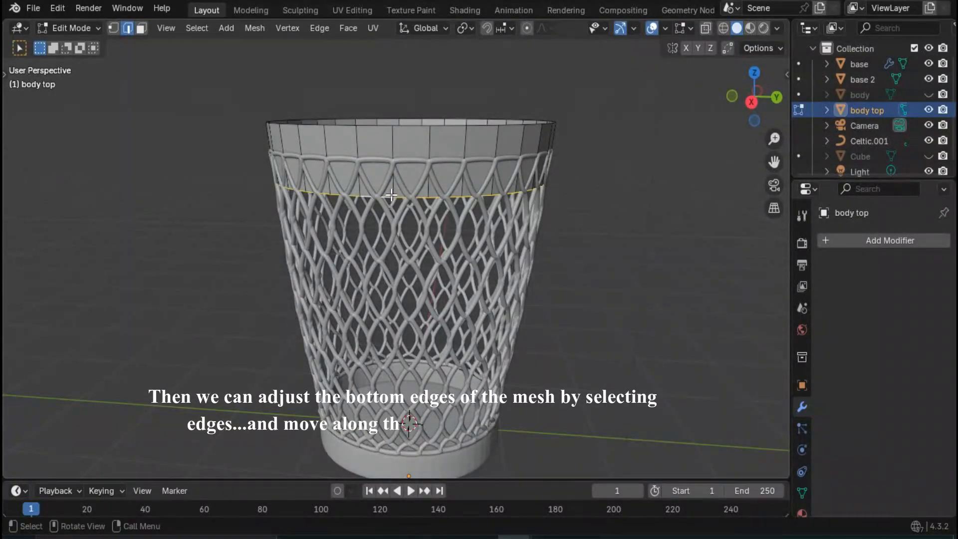
{"action": "key", "text": "g"}
{"action": "key", "text": "z"}
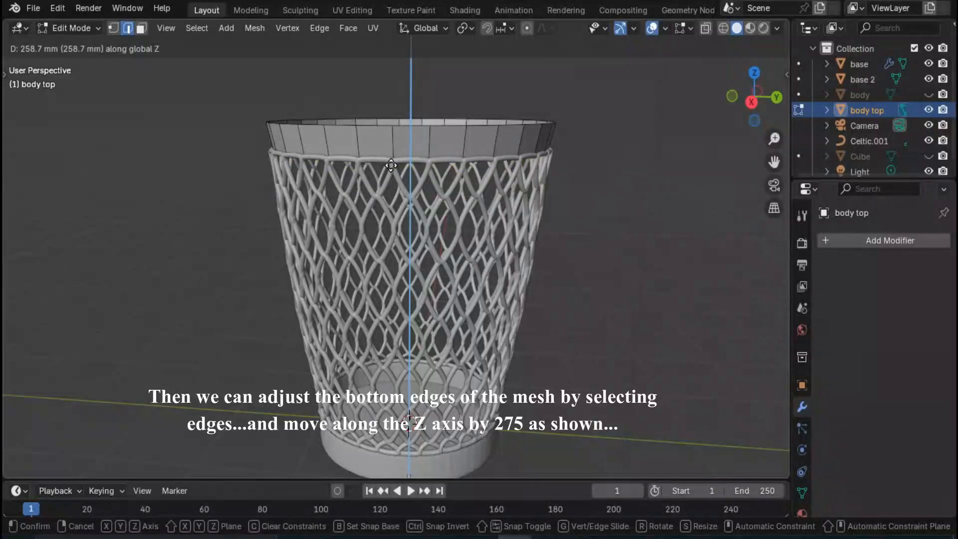
{"action": "left_click", "coordinate": [391, 166]}
- Return to Object Mode and examine how the body top ring sits on the woven basket
{"action": "scroll", "coordinate": [542, 182], "scroll_direction": "down", "scroll_amount": 1}
{"action": "left_click", "coordinate": [430, 172]}
{"action": "middle_click_drag", "start_coordinate": [541, 183], "coordinate": [437, 244]}
{"action": "scroll", "coordinate": [431, 173], "scroll_direction": "up", "scroll_amount": 2}
{"action": "scroll", "coordinate": [394, 215], "scroll_direction": "down", "scroll_amount": 3}
{"action": "key", "text": "Tab"}
{"action": "left_click", "coordinate": [547, 232]}
{"action": "left_click", "coordinate": [437, 245]}
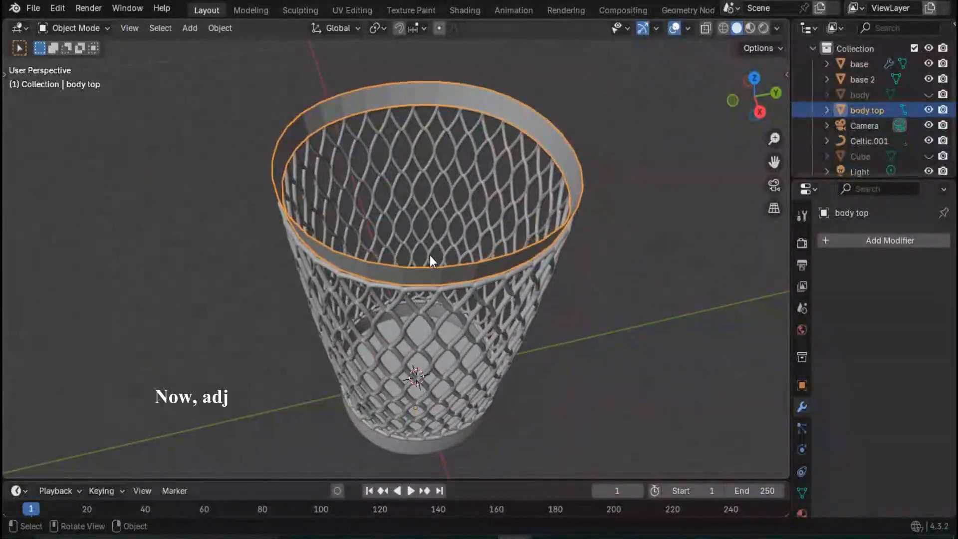
{"action": "scroll", "coordinate": [430, 256], "scroll_direction": "up", "scroll_amount": 4}
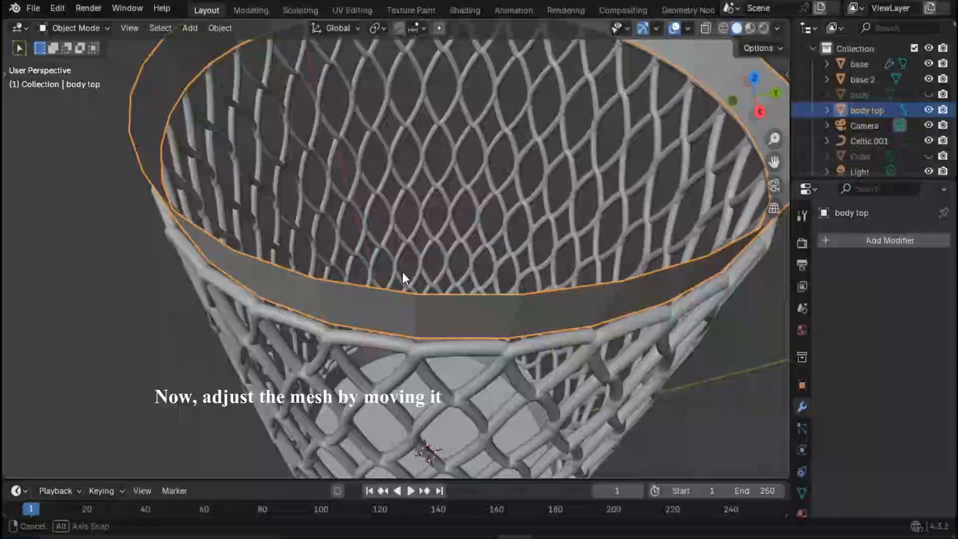
{"action": "middle_click_drag", "start_coordinate": [402, 271], "coordinate": [408, 241]}
{"action": "scroll", "coordinate": [401, 259], "scroll_direction": "down", "scroll_amount": 1}
{"action": "key", "text": "s"}
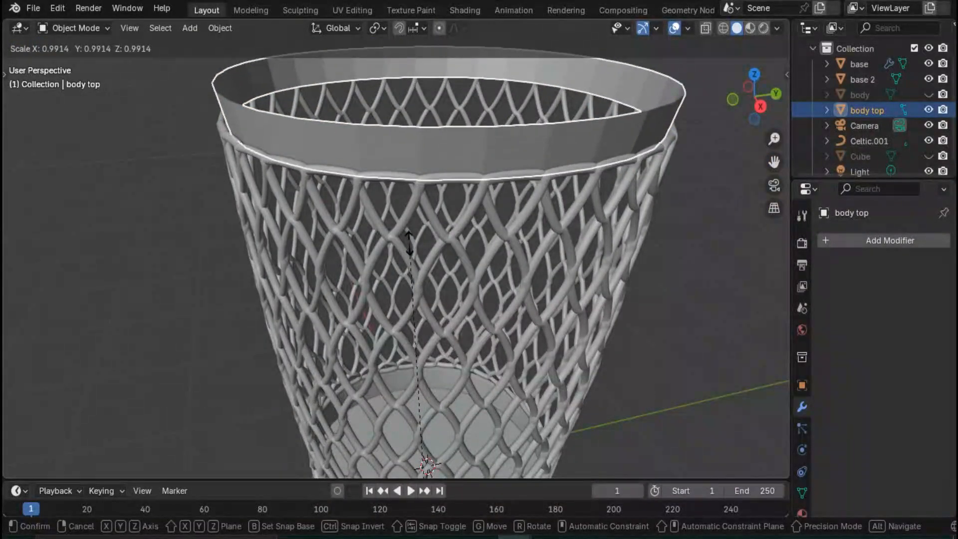
{"action": "left_click", "coordinate": [456, 177]}
- Scale the whole body top mesh outward in X and Y by about 1.03 in Edit Mode, keeping its height
{"action": "key", "text": "Tab"}
{"action": "key", "text": "a"}
{"action": "key", "text": "s"}
{"action": "key", "text": "x"}
{"action": "key", "text": "shift+z"}
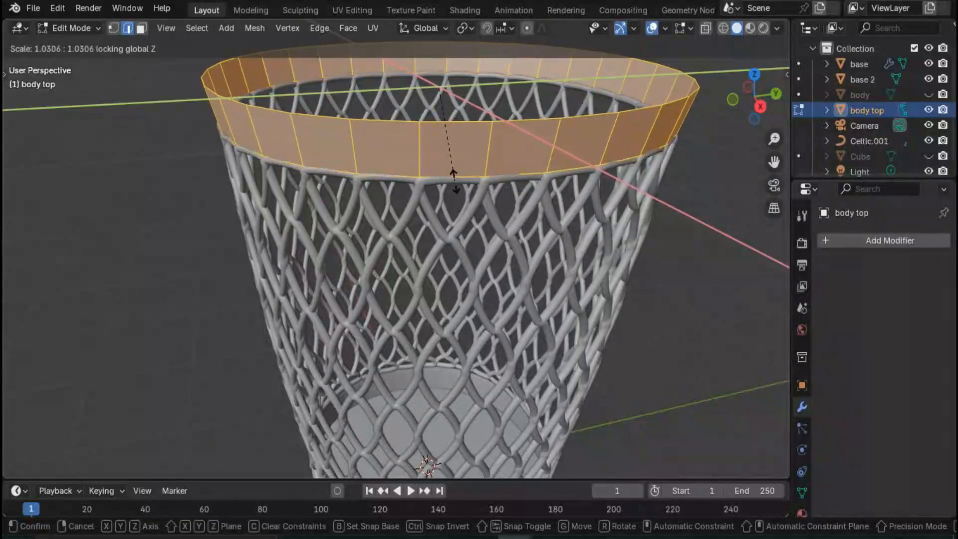
{"action": "left_click", "coordinate": [452, 182]}
{"action": "left_click", "coordinate": [599, 241]}
{"action": "middle_click_drag", "start_coordinate": [599, 241], "coordinate": [554, 252]}
{"action": "scroll", "coordinate": [500, 253], "scroll_direction": "up", "scroll_amount": 4}
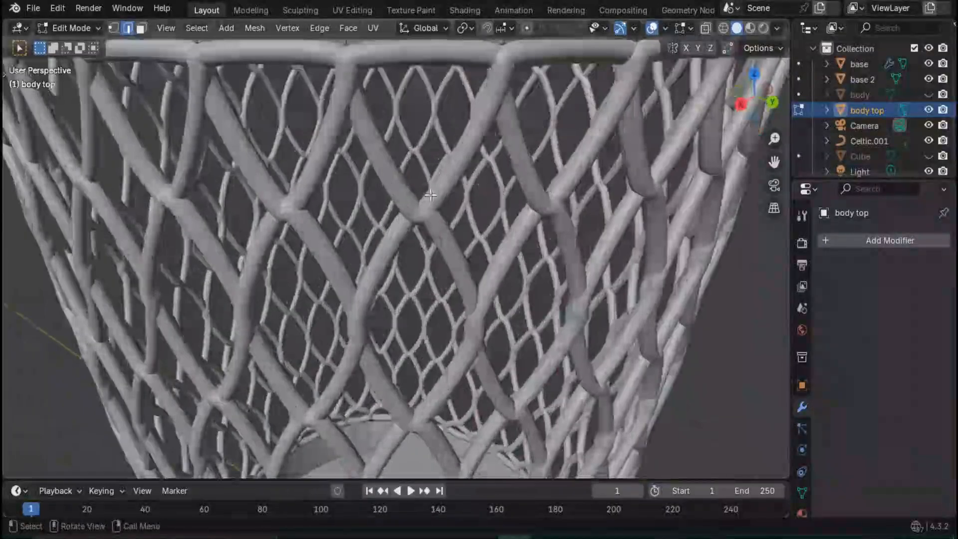
{"action": "scroll", "coordinate": [432, 256], "scroll_direction": "down", "scroll_amount": 3}
{"action": "middle_click_drag", "start_coordinate": [433, 256], "coordinate": [449, 254]}
- Add a Solidify modifier to the body top with a thickness of 15 mm
{"action": "left_click", "coordinate": [862, 242]}
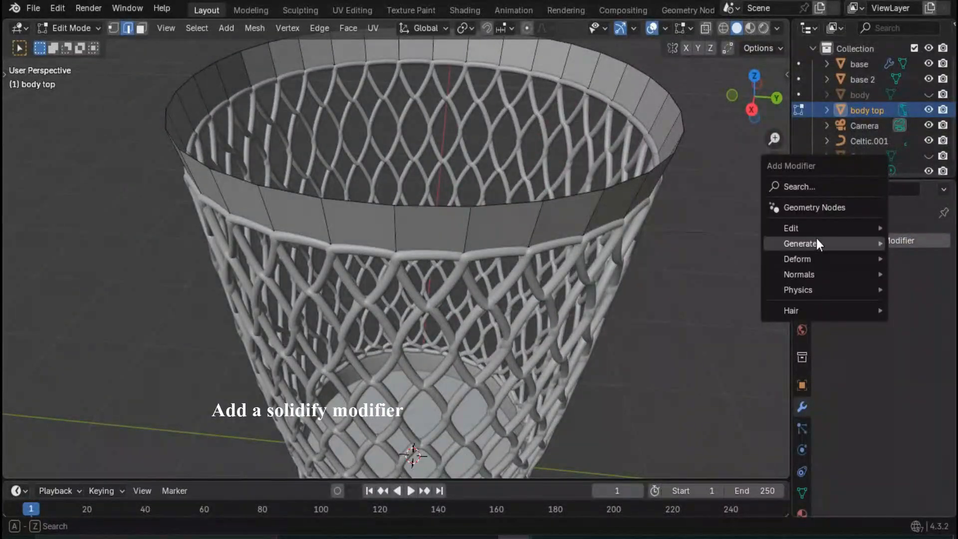
{"action": "mouse_move", "coordinate": [817, 238]}
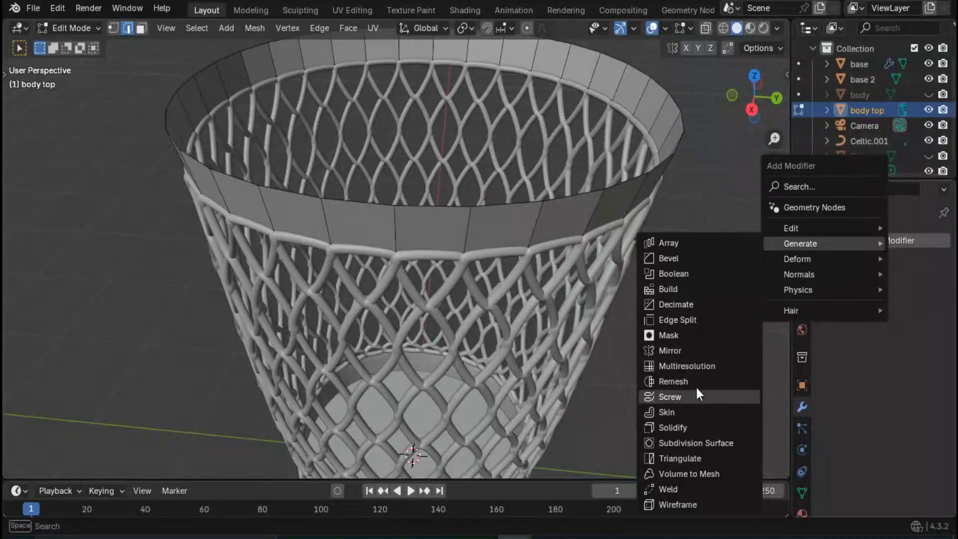
{"action": "left_click", "coordinate": [673, 428]}
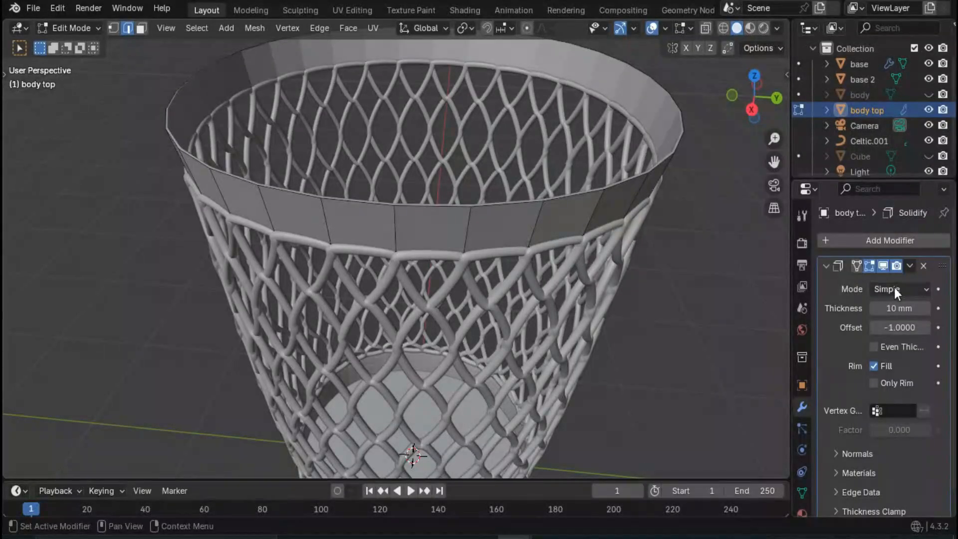
{"action": "left_click", "coordinate": [897, 308]}
{"action": "type", "text": "1"}
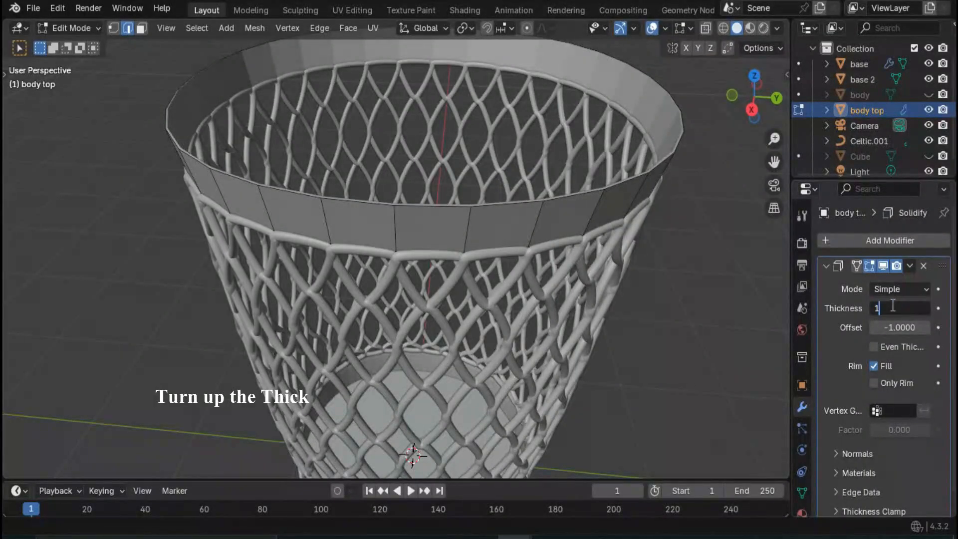
{"action": "type", "text": "5"}
{"action": "key", "text": "Return"}
{"action": "middle_click_drag", "start_coordinate": [526, 263], "coordinate": [695, 257]}
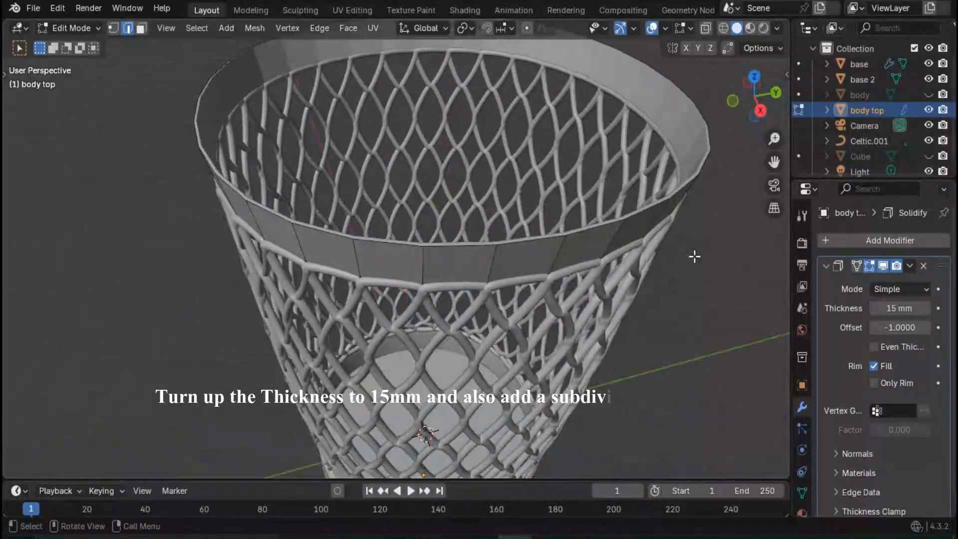
- Add a Subdivision Surface modifier with viewport level 2 to the body top and move it first in the modifier stack
{"action": "left_click", "coordinate": [830, 241]}
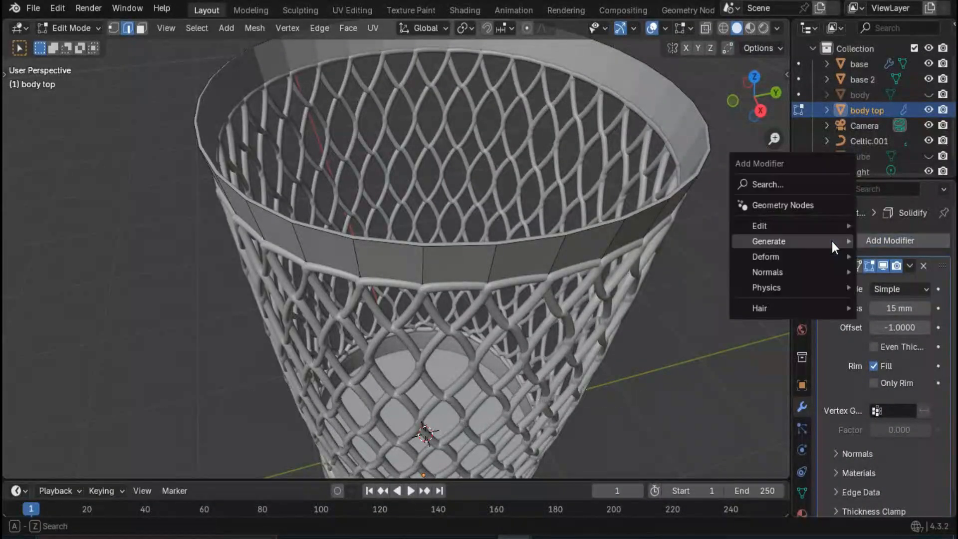
{"action": "mouse_move", "coordinate": [778, 241]}
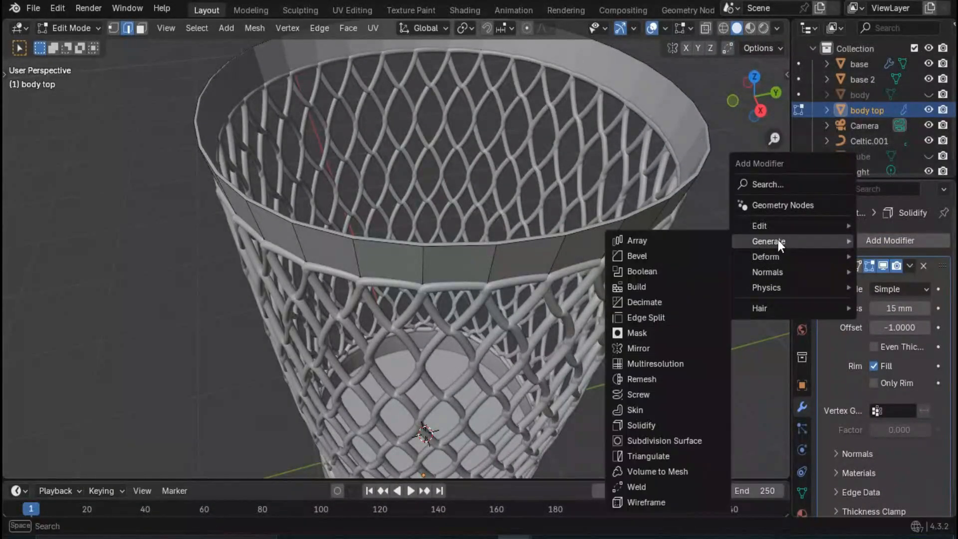
{"action": "left_click", "coordinate": [683, 440]}
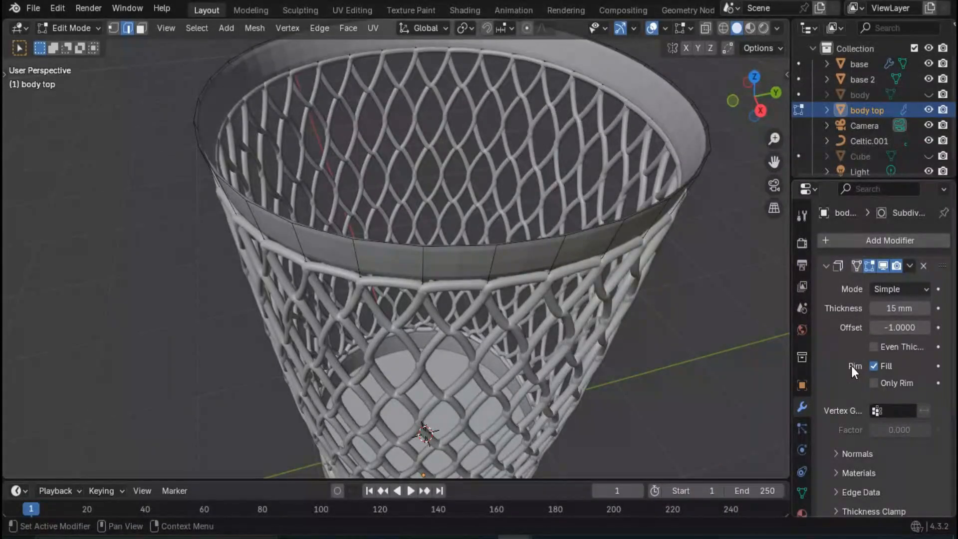
{"action": "scroll", "coordinate": [851, 366], "scroll_direction": "down", "scroll_amount": 6}
{"action": "left_click", "coordinate": [924, 447]}
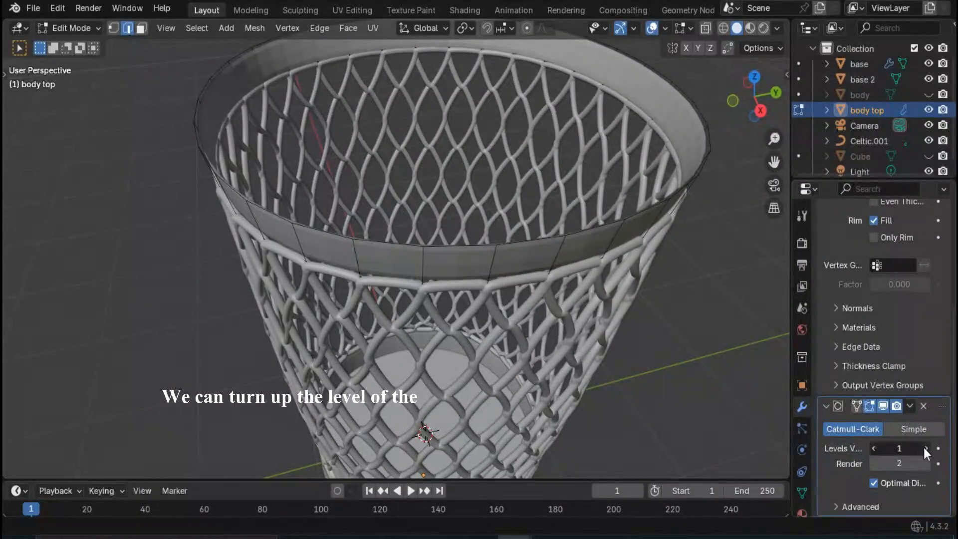
{"action": "left_click", "coordinate": [912, 406]}
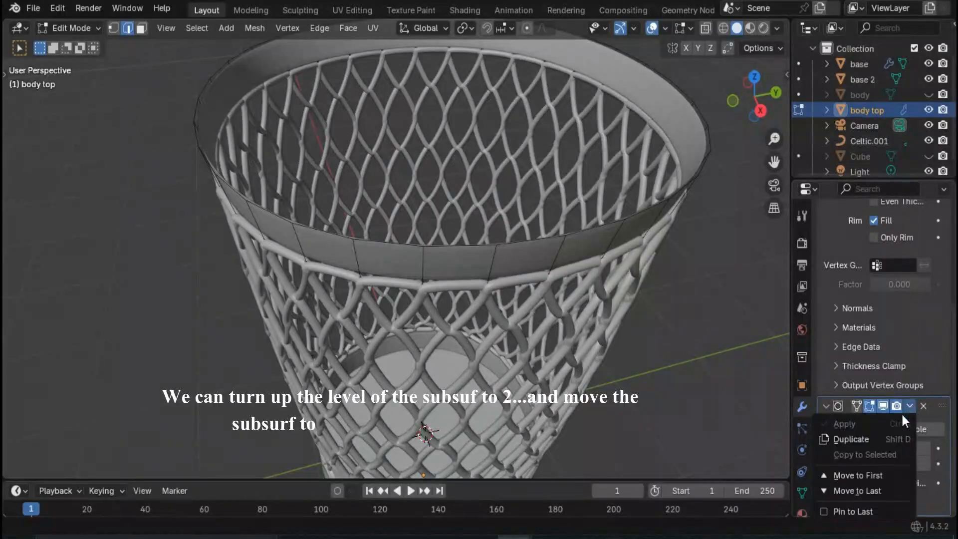
{"action": "left_click", "coordinate": [868, 475]}
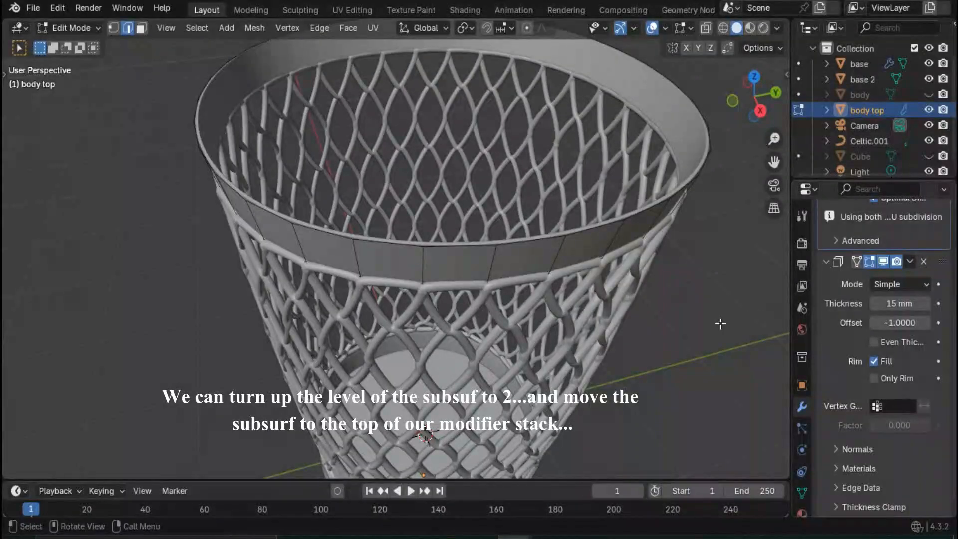
{"action": "middle_click_drag", "start_coordinate": [596, 322], "coordinate": [590, 269]}
{"action": "scroll", "coordinate": [664, 262], "scroll_direction": "up", "scroll_amount": 1}
{"action": "scroll", "coordinate": [699, 237], "scroll_direction": "down", "scroll_amount": 5}
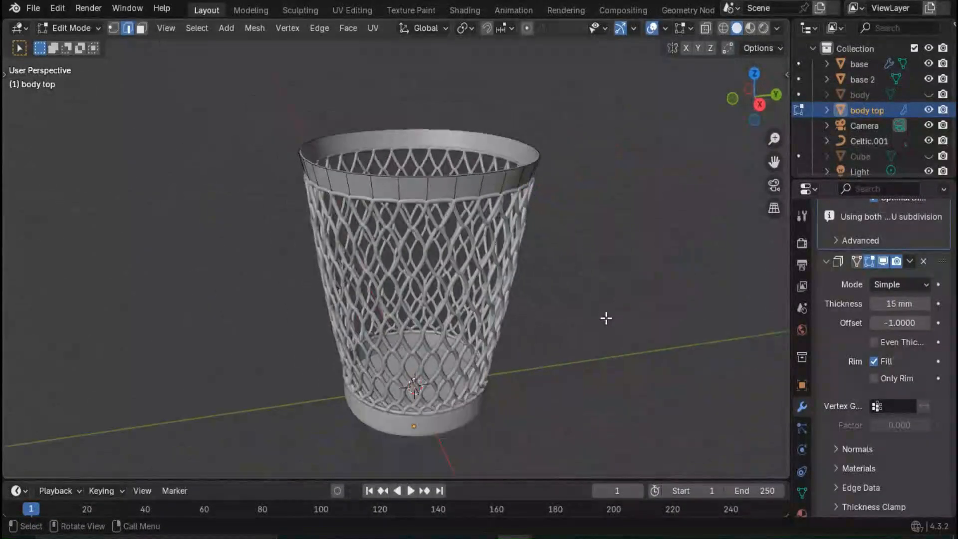
- Set the base's Subdivision Surface viewport level to 2 and move that modifier first in its stack
{"action": "middle_click_drag", "start_coordinate": [606, 319], "coordinate": [453, 372]}
{"action": "left_click", "coordinate": [454, 367]}
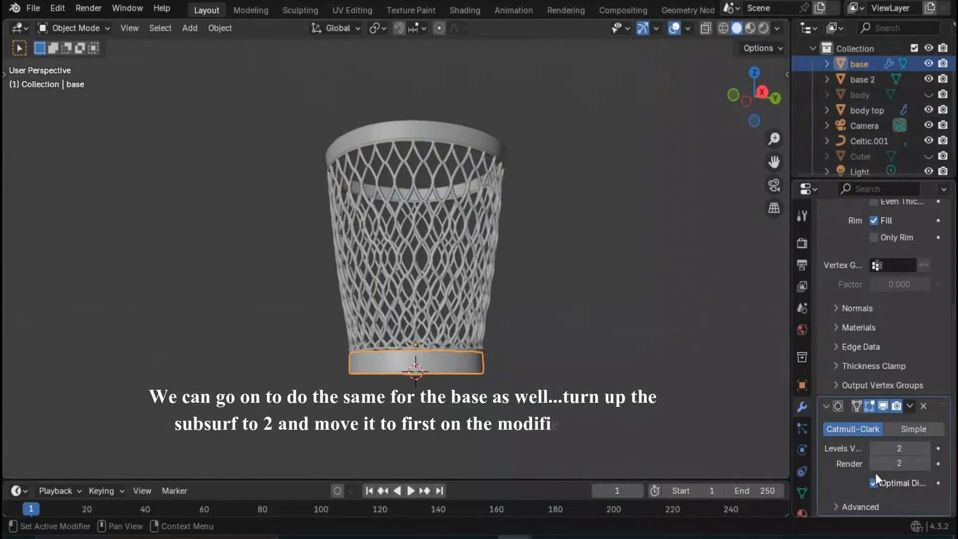
{"action": "left_click", "coordinate": [910, 406]}
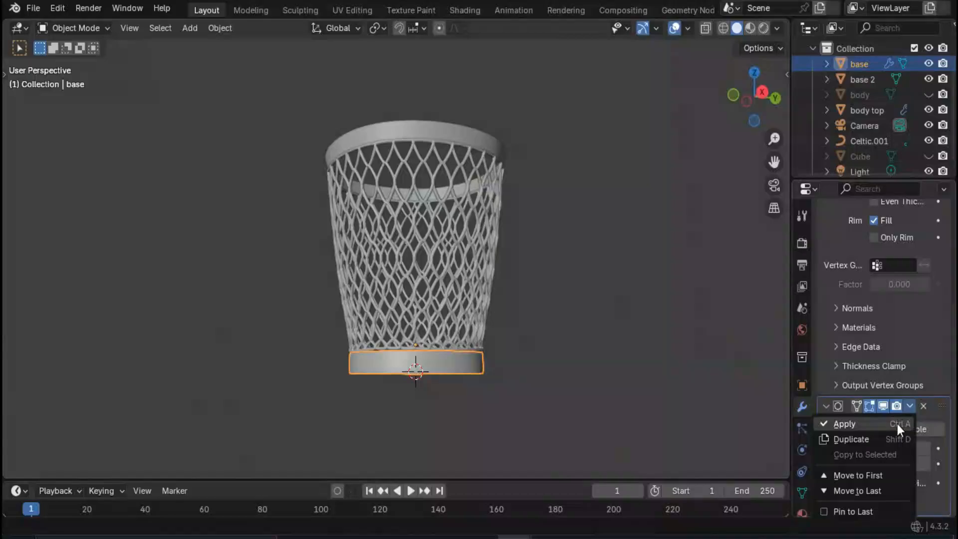
{"action": "left_click", "coordinate": [858, 475]}
{"action": "scroll", "coordinate": [620, 325], "scroll_direction": "up", "scroll_amount": 3}
{"action": "middle_click_drag", "start_coordinate": [620, 325], "coordinate": [570, 268]}
{"action": "scroll", "coordinate": [558, 277], "scroll_direction": "up", "scroll_amount": 2}
{"action": "scroll", "coordinate": [573, 198], "scroll_direction": "down", "scroll_amount": 2}
{"action": "scroll", "coordinate": [565, 276], "scroll_direction": "down", "scroll_amount": 2}
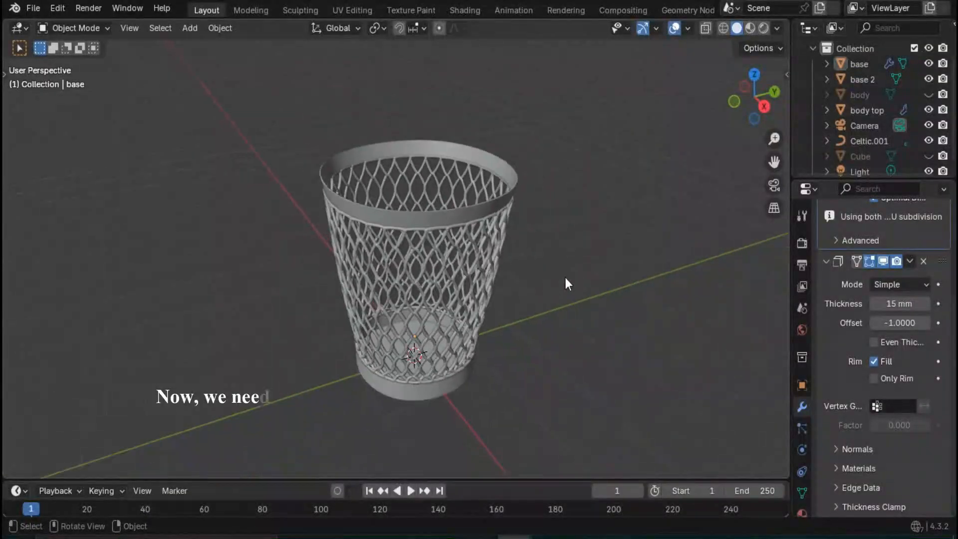
- Turn off the viewport display of the body top's Solidify modifier
{"action": "scroll", "coordinate": [448, 220], "scroll_direction": "up", "scroll_amount": 1}
{"action": "middle_click_drag", "start_coordinate": [449, 220], "coordinate": [451, 250]}
{"action": "scroll", "coordinate": [476, 279], "scroll_direction": "up", "scroll_amount": 1}
{"action": "left_click", "coordinate": [442, 292]}
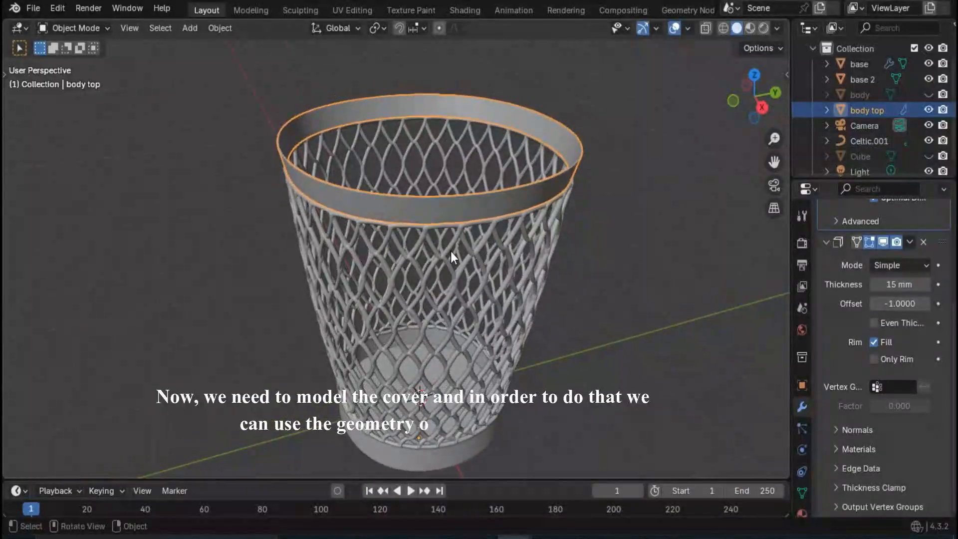
{"action": "scroll", "coordinate": [839, 307], "scroll_direction": "up", "scroll_amount": 6}
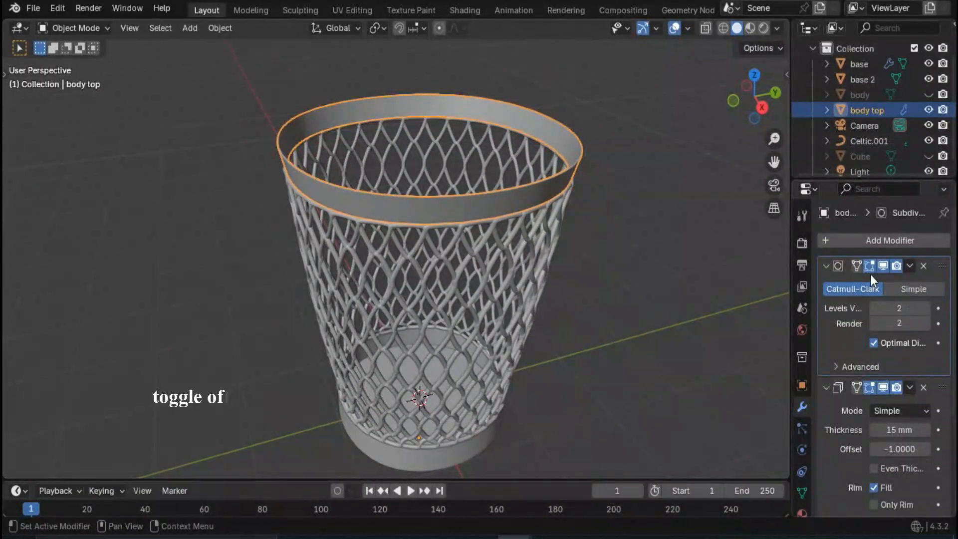
{"action": "scroll", "coordinate": [786, 337], "scroll_direction": "down", "scroll_amount": 1}
{"action": "left_click", "coordinate": [883, 388]}
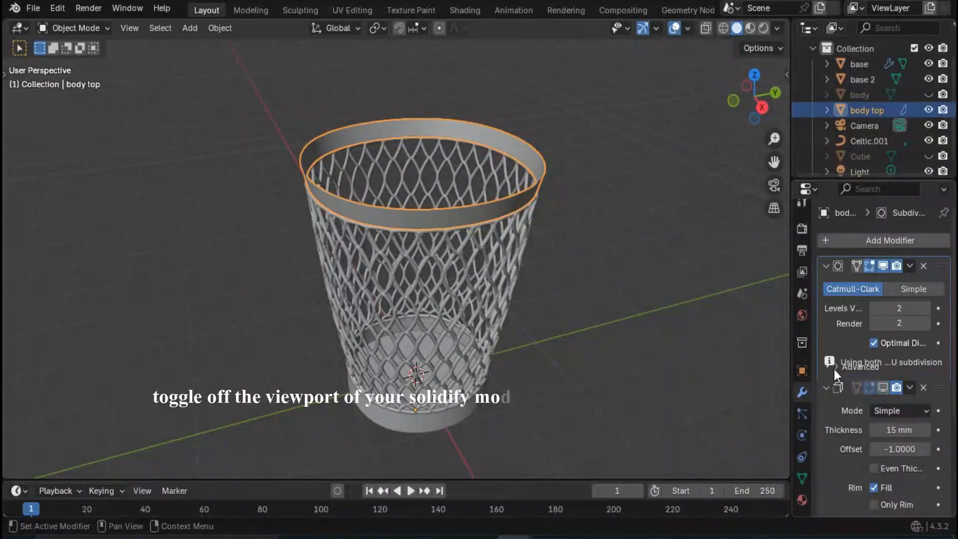
- Duplicate the body top's upper edge loop in Edit Mode and move the copy up 600 mm along Z
{"action": "key", "text": "Tab"}
{"action": "scroll", "coordinate": [450, 197], "scroll_direction": "up", "scroll_amount": 2}
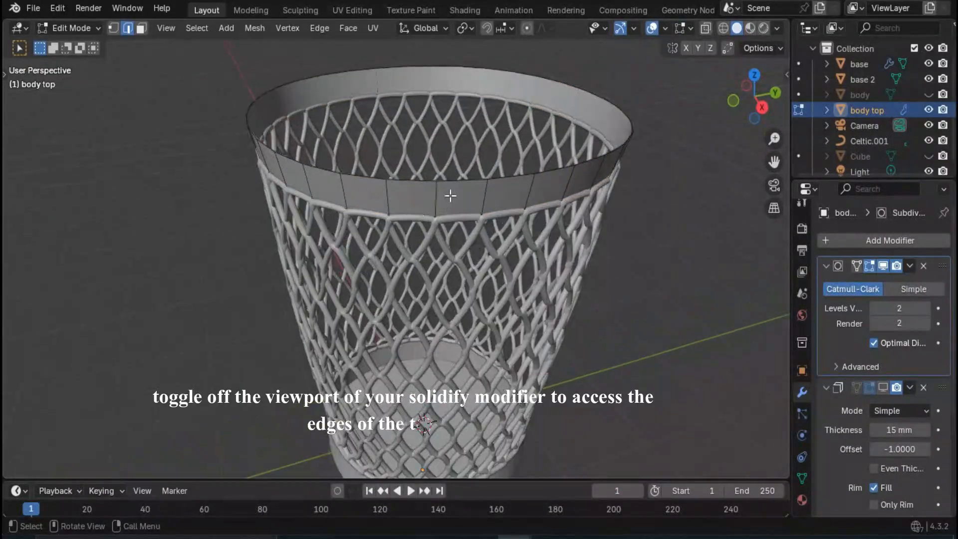
{"action": "left_click", "coordinate": [416, 181]}
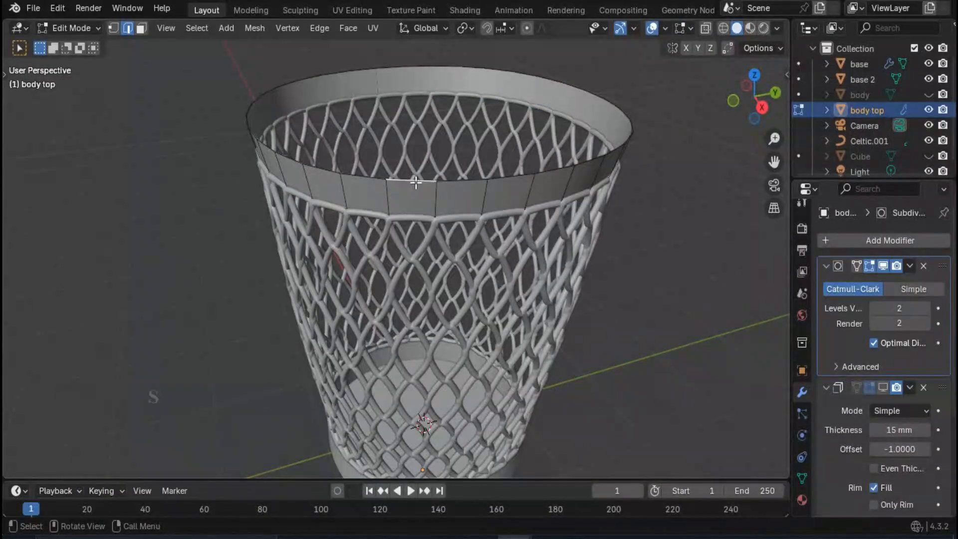
{"action": "left_click", "coordinate": [446, 186], "text": "alt"}
{"action": "scroll", "coordinate": [399, 196], "scroll_direction": "down", "scroll_amount": 1}
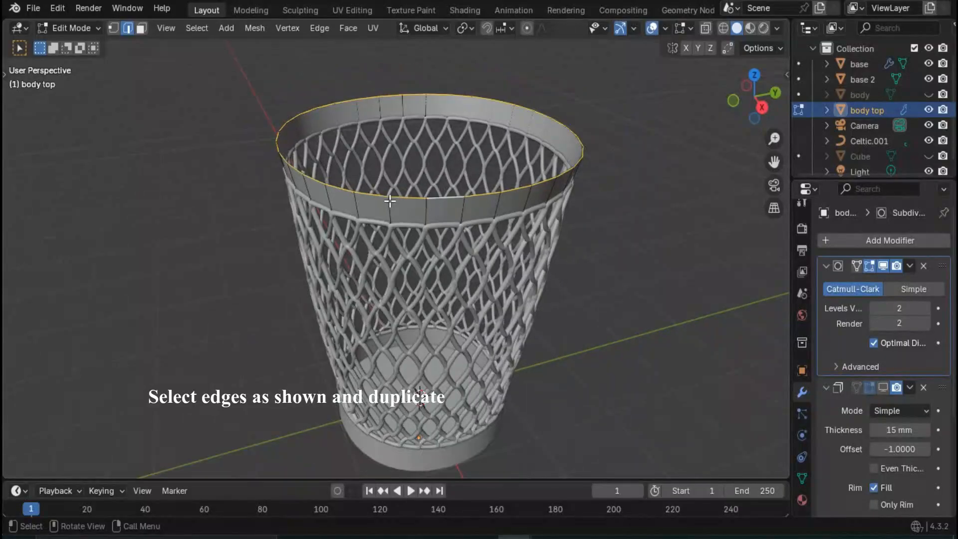
{"action": "middle_click_drag", "start_coordinate": [389, 201], "coordinate": [398, 192]}
{"action": "key", "text": "shift+d"}
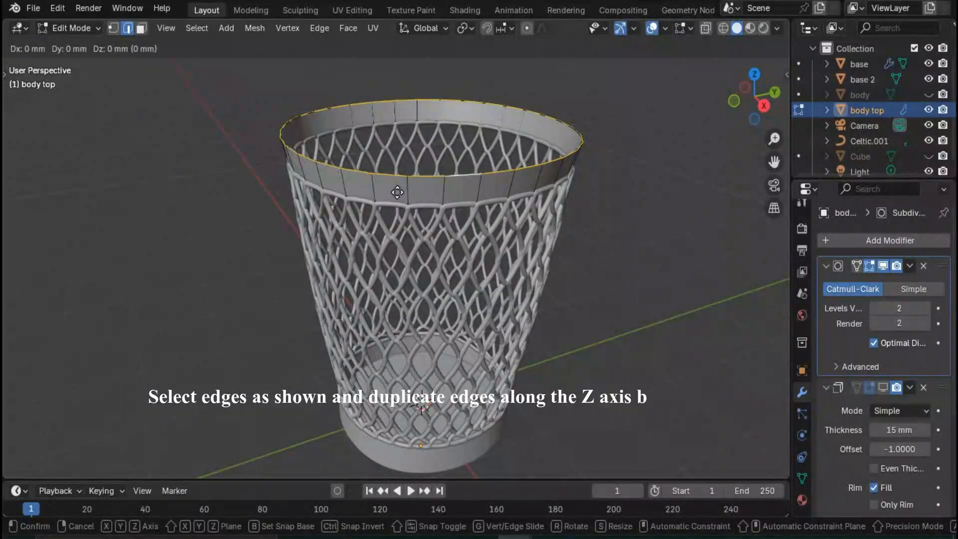
{"action": "type", "text": "z"}
{"action": "type", "text": "6"}
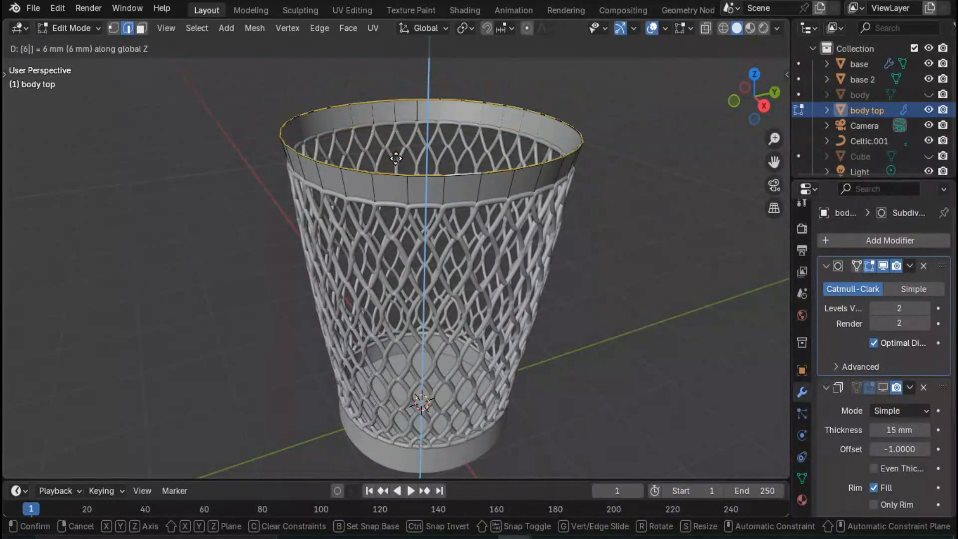
{"action": "type", "text": "00"}
{"action": "key", "text": "Return"}
- Separate the duplicated edge loop into its own object and rename it "body top cover"
{"action": "key", "text": "p"}
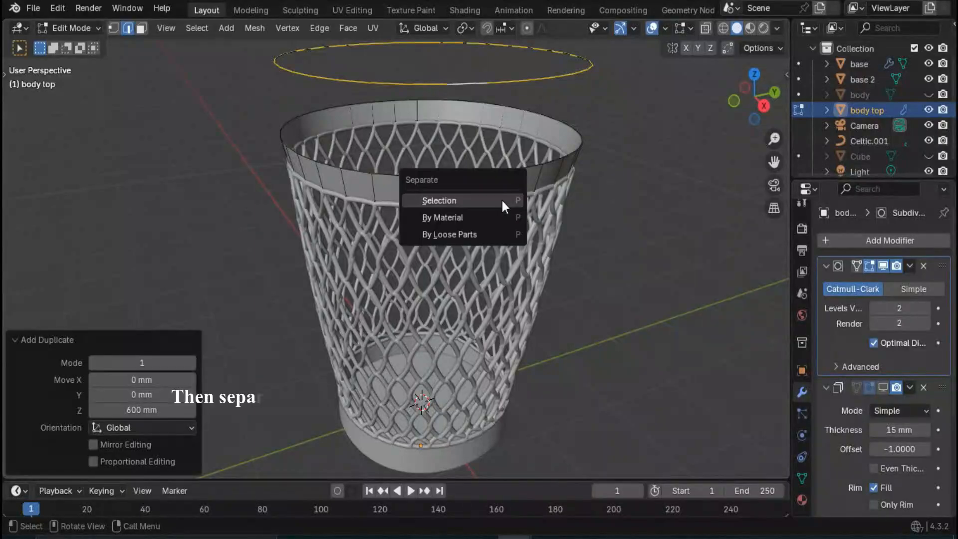
{"action": "left_click", "coordinate": [496, 200]}
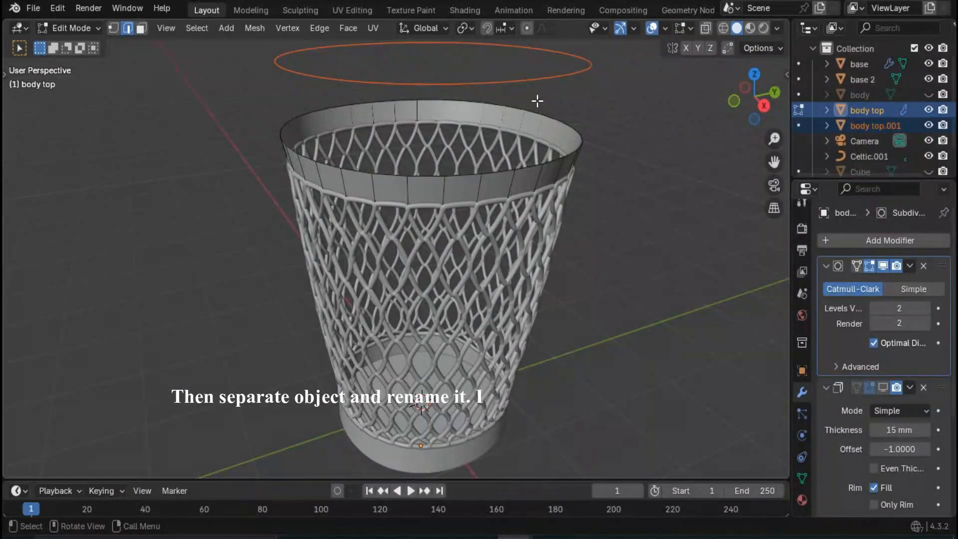
{"action": "key", "text": "Tab"}
{"action": "double_click", "coordinate": [877, 125]}
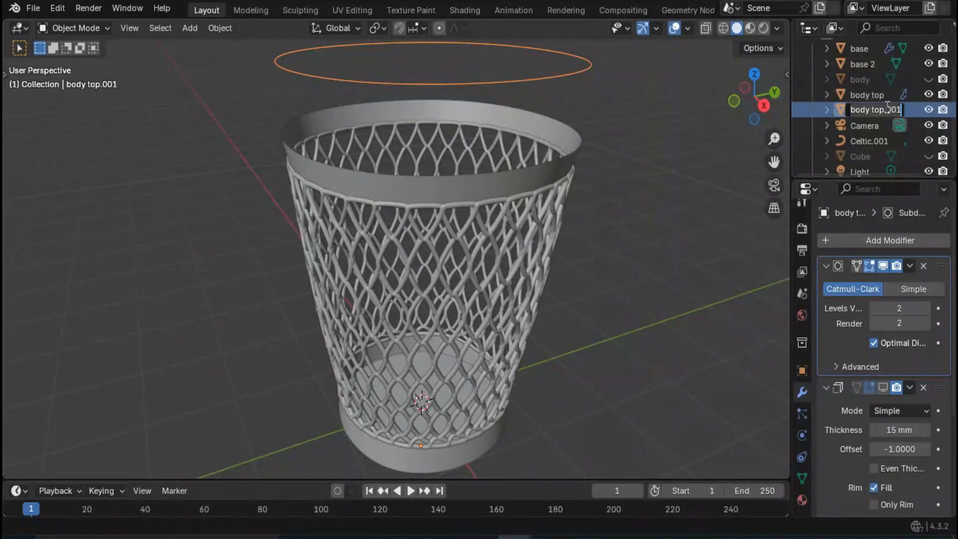
{"action": "key", "text": "Right"}
{"action": "key", "text": "Return"}
- Fill the body top cover's edge loop with a face in Edit Mode
{"action": "middle_click_drag", "start_coordinate": [603, 241], "coordinate": [489, 180]}
{"action": "key", "text": "Tab"}
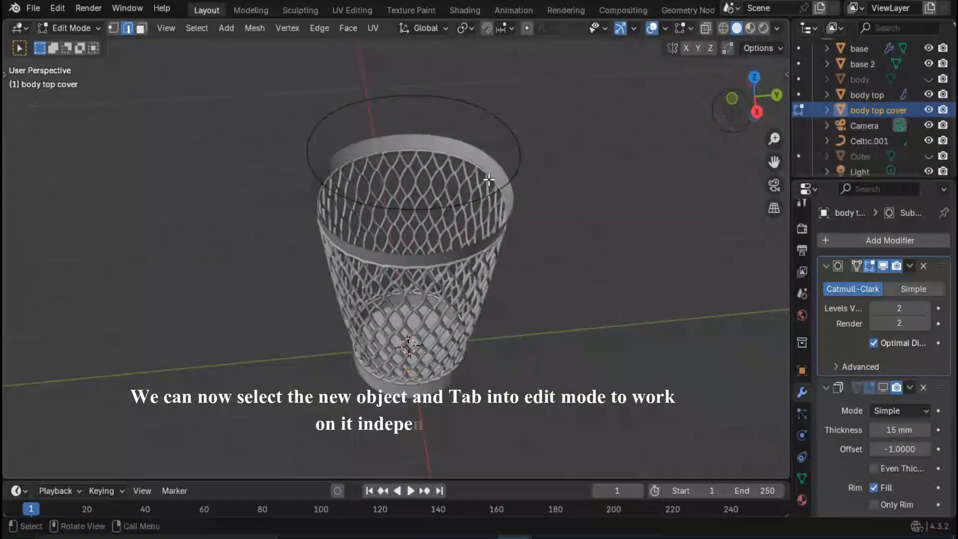
{"action": "left_click", "coordinate": [472, 201]}
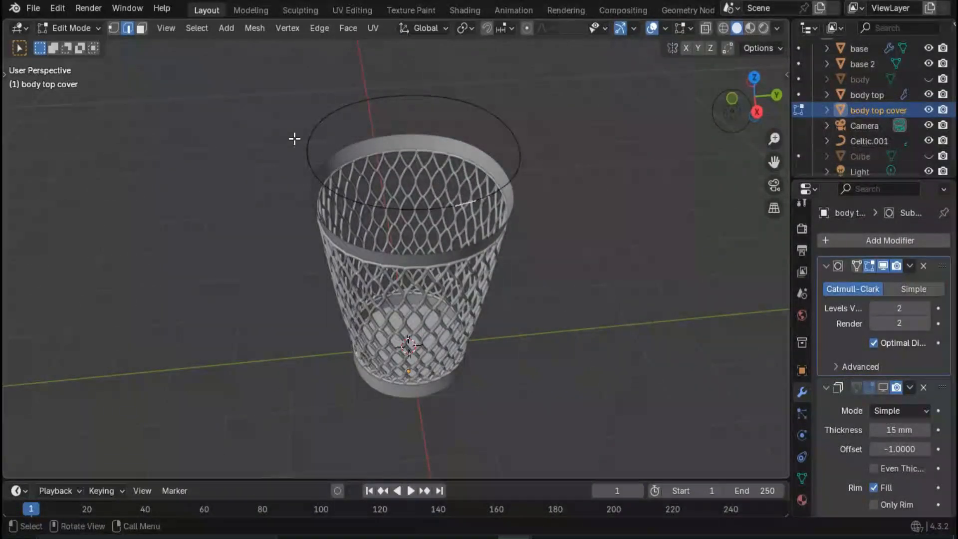
{"action": "left_click", "coordinate": [514, 176], "text": "alt"}
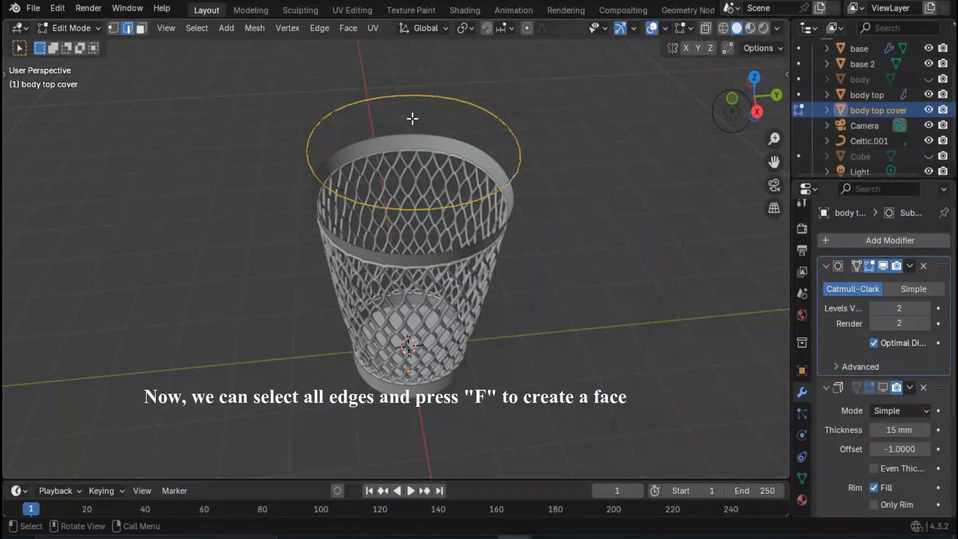
{"action": "key", "text": "f"}
{"action": "middle_click_drag", "start_coordinate": [412, 118], "coordinate": [393, 146]}
{"action": "middle_click_drag", "start_coordinate": [399, 191], "coordinate": [408, 163]}
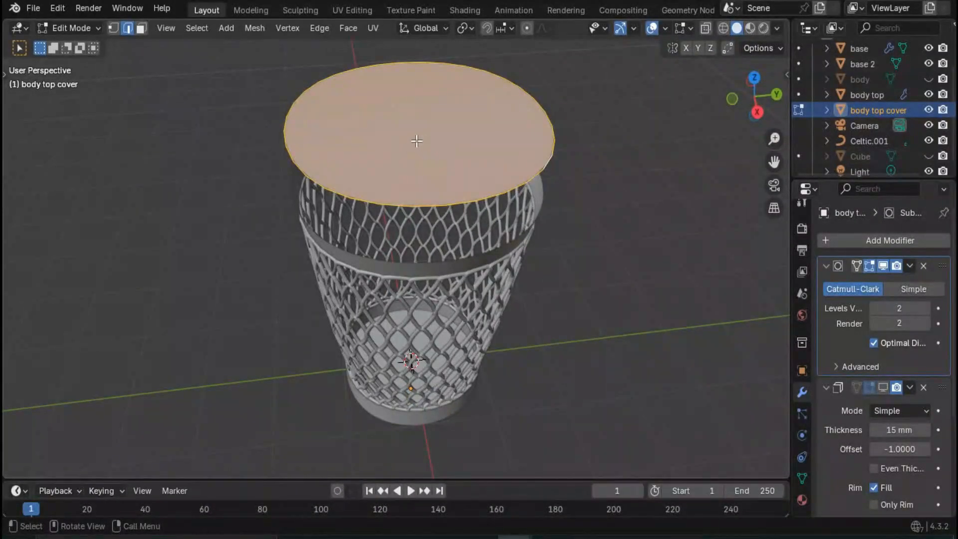
- Inset the cover's face with a thickness of 750 mm in face select mode
{"action": "key", "text": "ctrl+e"}
{"action": "left_click", "coordinate": [141, 28]}
{"action": "key", "text": "ctrl+f"}
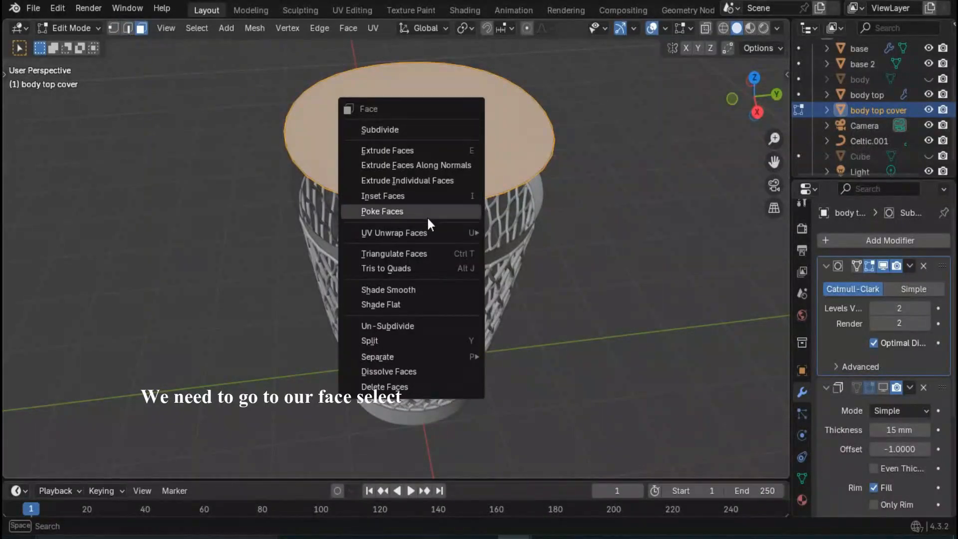
{"action": "left_click", "coordinate": [433, 197]}
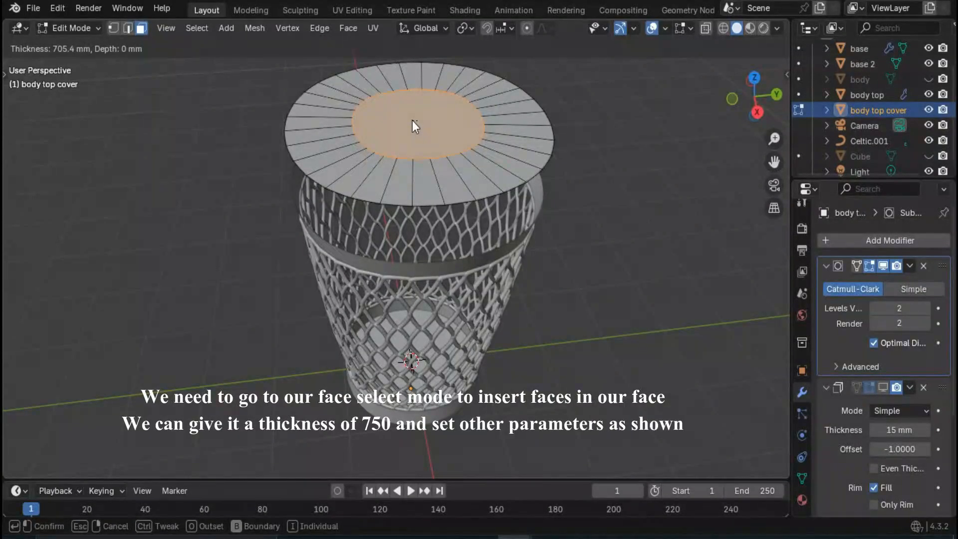
{"action": "type", "text": "750"}
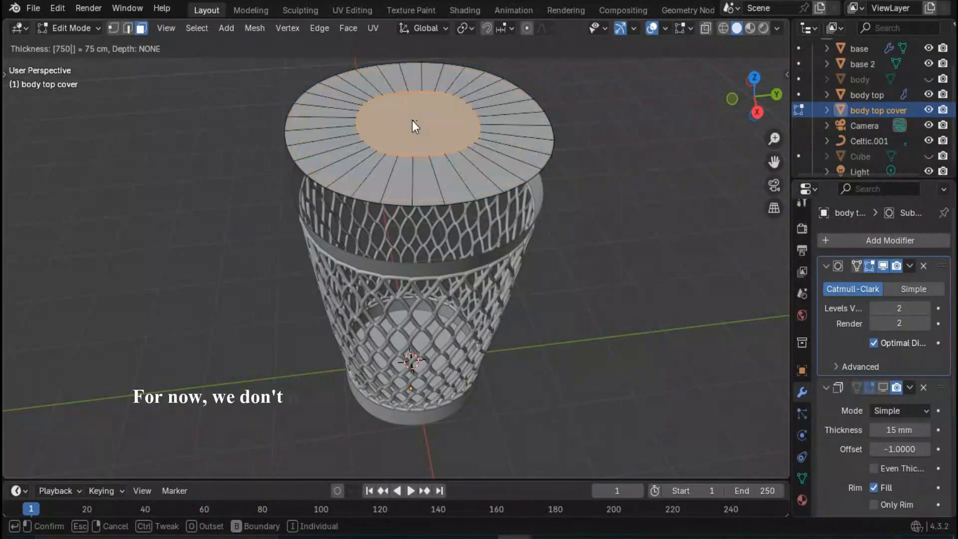
{"action": "key", "text": "Return"}
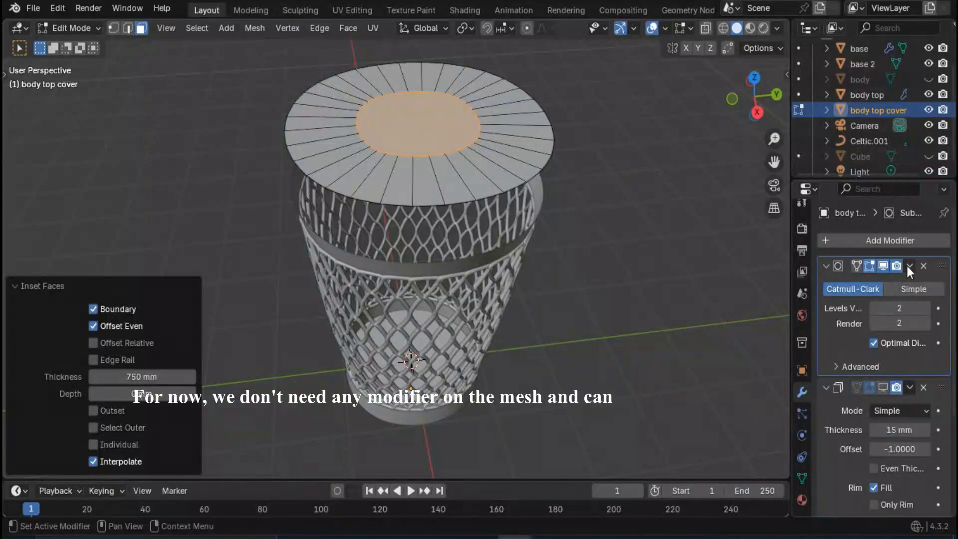
- Remove the Subdivision Surface and Solidify modifiers from the body top cover and clear the face selection
{"action": "left_click", "coordinate": [924, 266]}
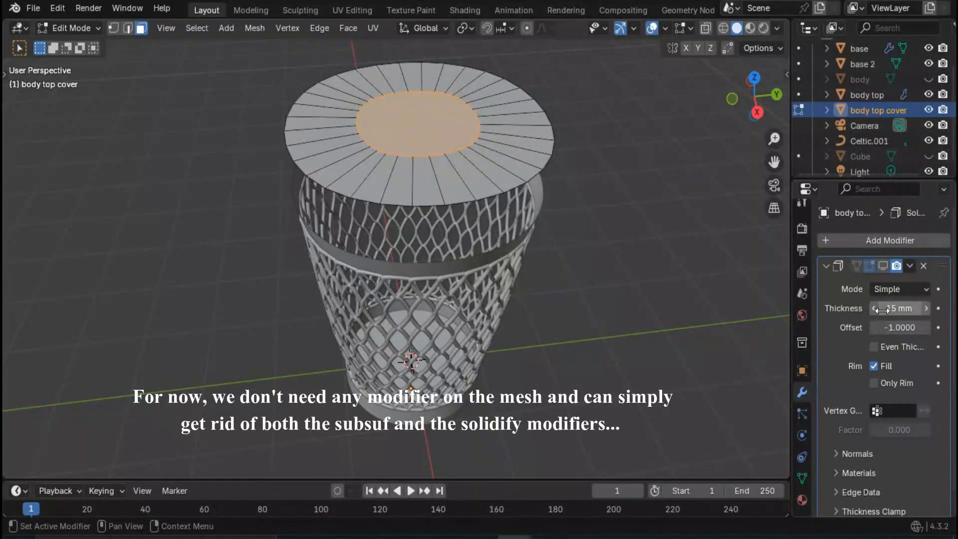
{"action": "left_click", "coordinate": [924, 265]}
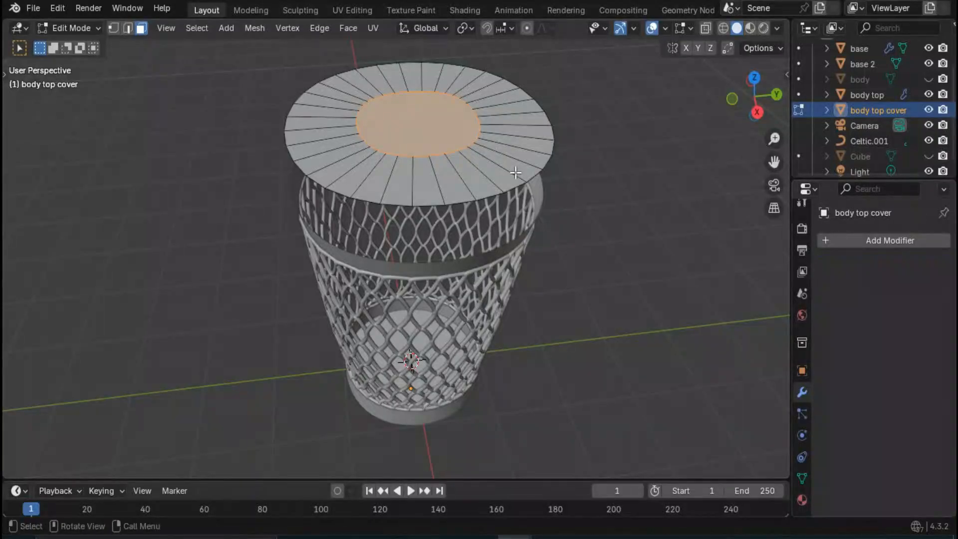
{"action": "left_click", "coordinate": [460, 144]}
{"action": "scroll", "coordinate": [460, 143], "scroll_direction": "up", "scroll_amount": 2}
{"action": "scroll", "coordinate": [464, 144], "scroll_direction": "down", "scroll_amount": 2}
{"action": "middle_click_drag", "start_coordinate": [524, 148], "coordinate": [521, 183]}
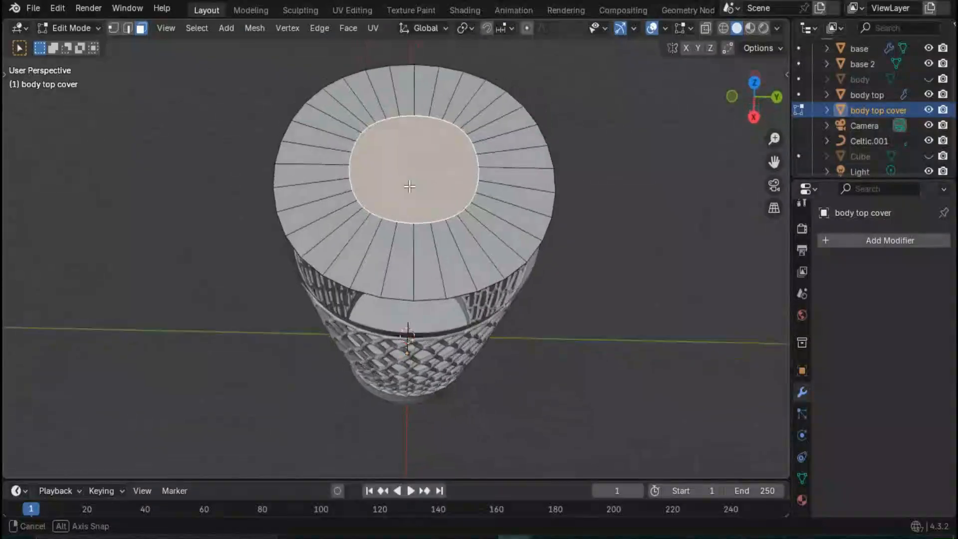
{"action": "key", "text": "alt+a"}
- Inset the cover's central face again with a thickness of 250 mm
{"action": "mouse_move", "coordinate": [418, 225]}
{"action": "middle_mouse_down"}
{"action": "mouse_move", "coordinate": [411, 180]}
{"action": "mouse_move", "coordinate": [412, 224]}
{"action": "middle_mouse_up"}
{"action": "scroll", "coordinate": [417, 188], "scroll_direction": "up", "scroll_amount": 2}
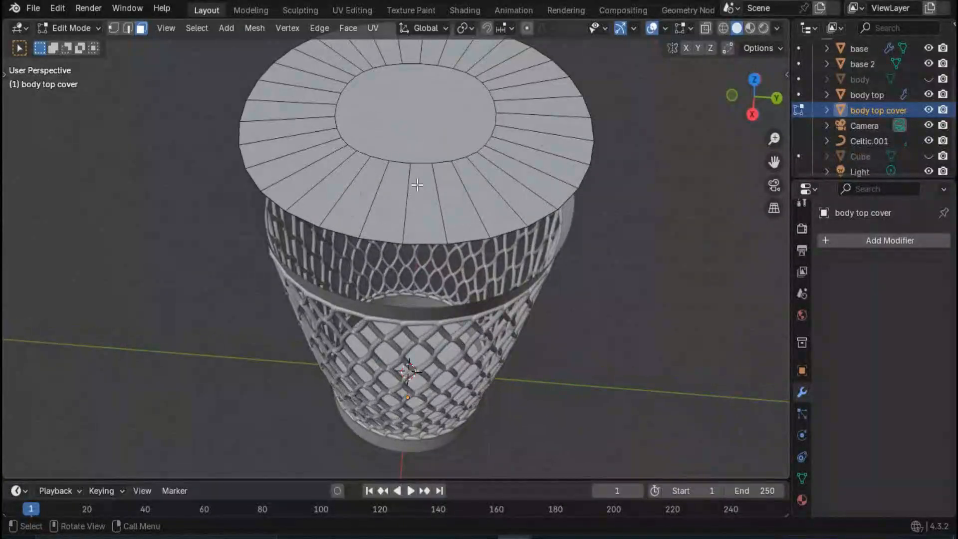
{"action": "middle_click_drag", "start_coordinate": [418, 188], "coordinate": [424, 255]}
{"action": "left_click", "coordinate": [424, 255]}
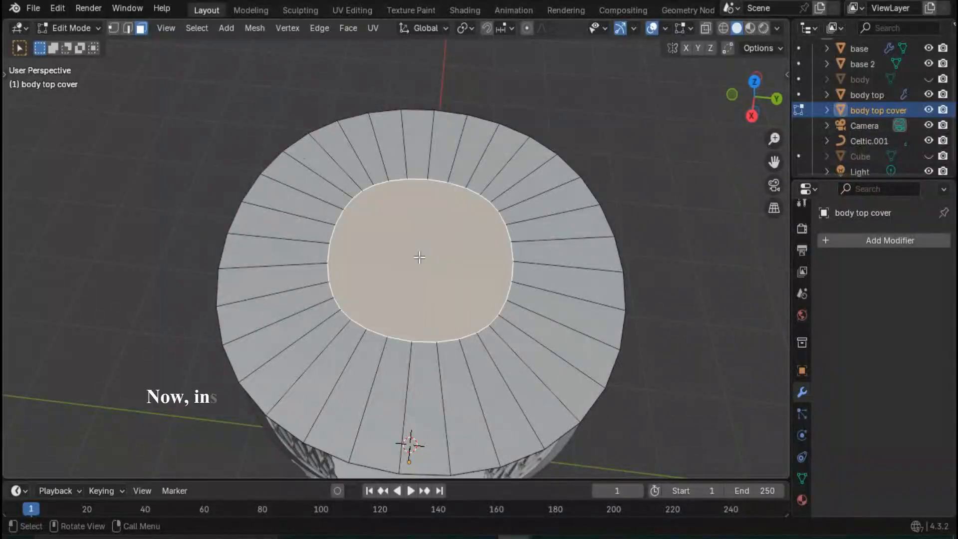
{"action": "right_click", "coordinate": [420, 258]}
{"action": "left_click", "coordinate": [417, 256]}
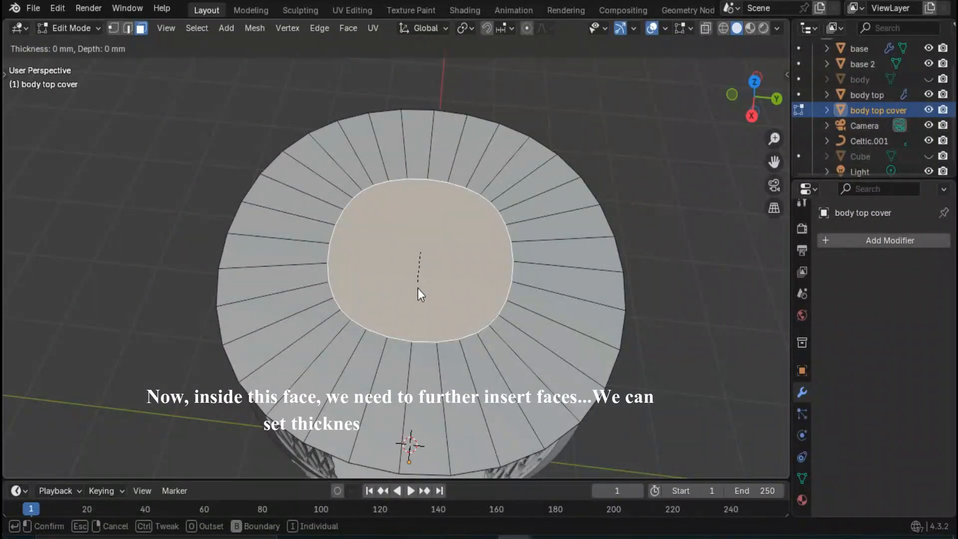
{"action": "type", "text": "250"}
{"action": "key", "text": "Return"}
- Select the ring of faces around the cover's central face and move it up 150 mm along Z
{"action": "middle_click_drag", "start_coordinate": [418, 253], "coordinate": [488, 231]}
{"action": "scroll", "coordinate": [481, 253], "scroll_direction": "down", "scroll_amount": 3}
{"action": "scroll", "coordinate": [422, 223], "scroll_direction": "up", "scroll_amount": 2}
{"action": "middle_click_drag", "start_coordinate": [430, 226], "coordinate": [434, 219]}
{"action": "left_click", "coordinate": [413, 228]}
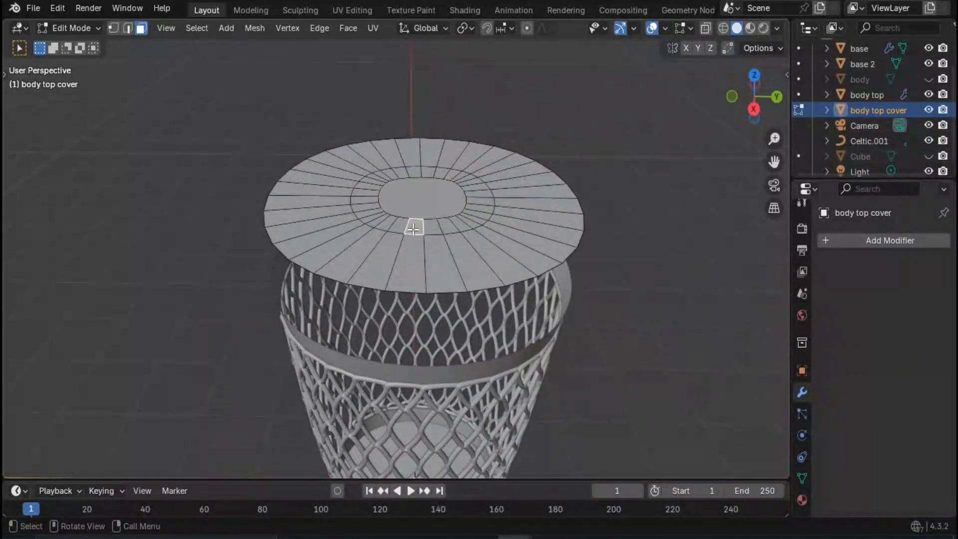
{"action": "left_click", "coordinate": [414, 229], "text": "alt+shift"}
{"action": "left_click", "coordinate": [414, 229], "text": "alt"}
{"action": "left_click", "coordinate": [432, 227]}
{"action": "key", "text": "alt+a"}
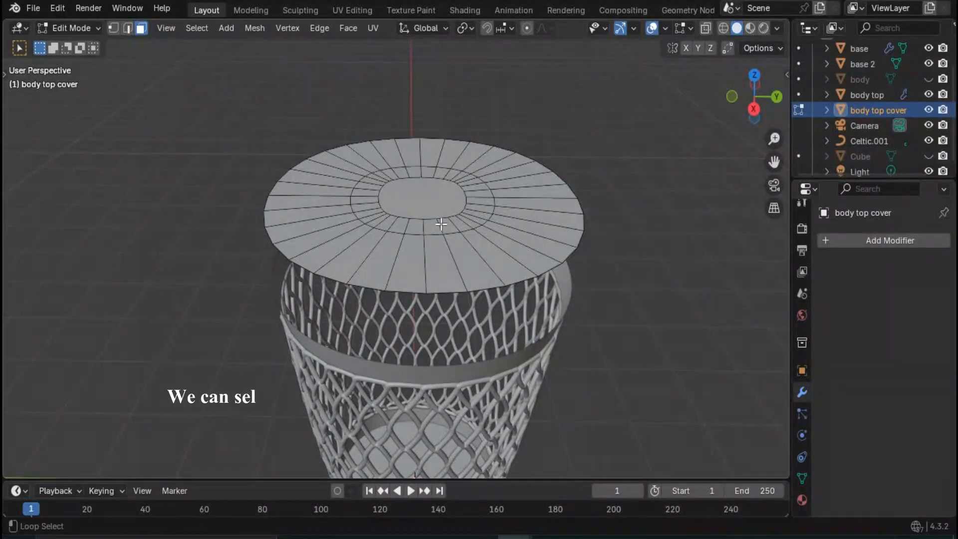
{"action": "left_click", "coordinate": [441, 224], "text": "alt"}
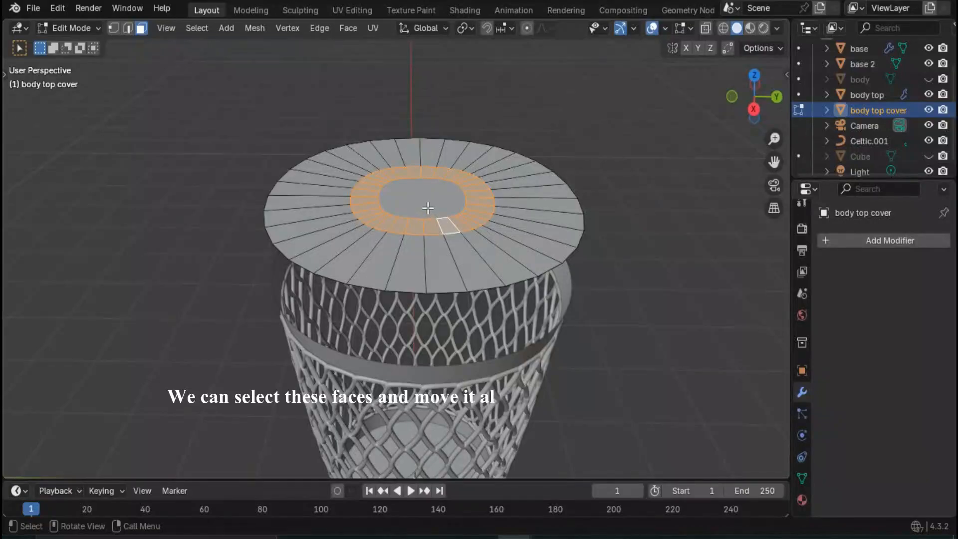
{"action": "key", "text": "g"}
{"action": "key", "text": "z"}
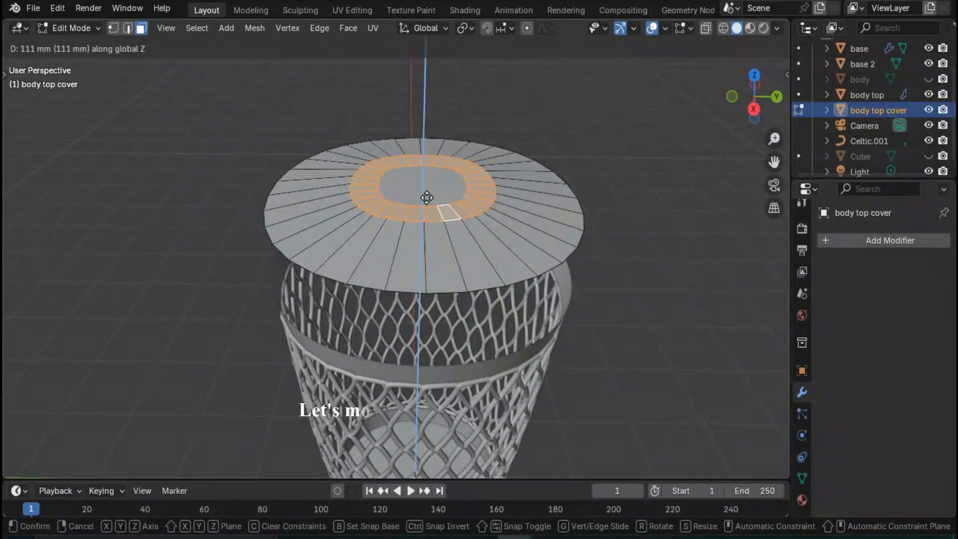
{"action": "type", "text": "150"}
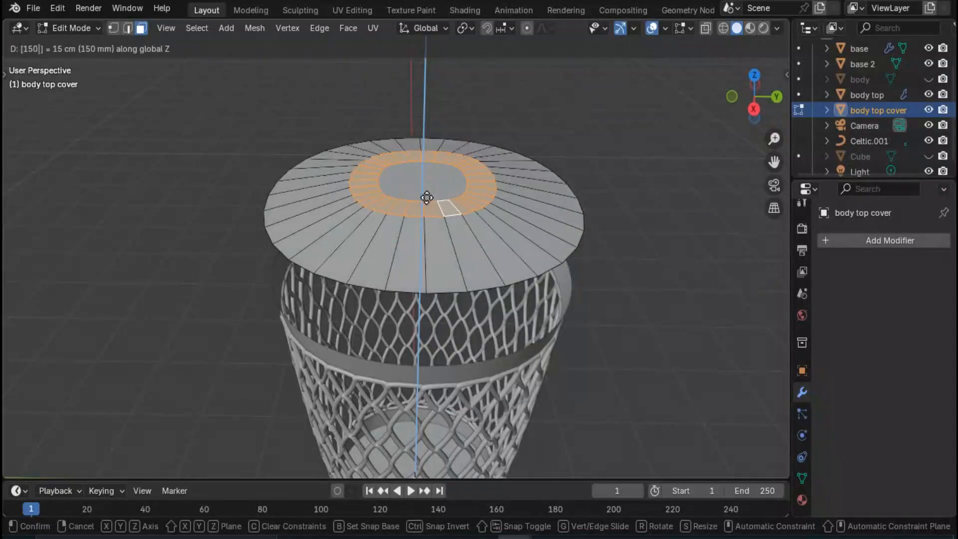
{"action": "key", "text": "Return"}
- Move the cover's central face down 50 mm along Z and clear the selection
{"action": "left_click", "coordinate": [426, 158]}
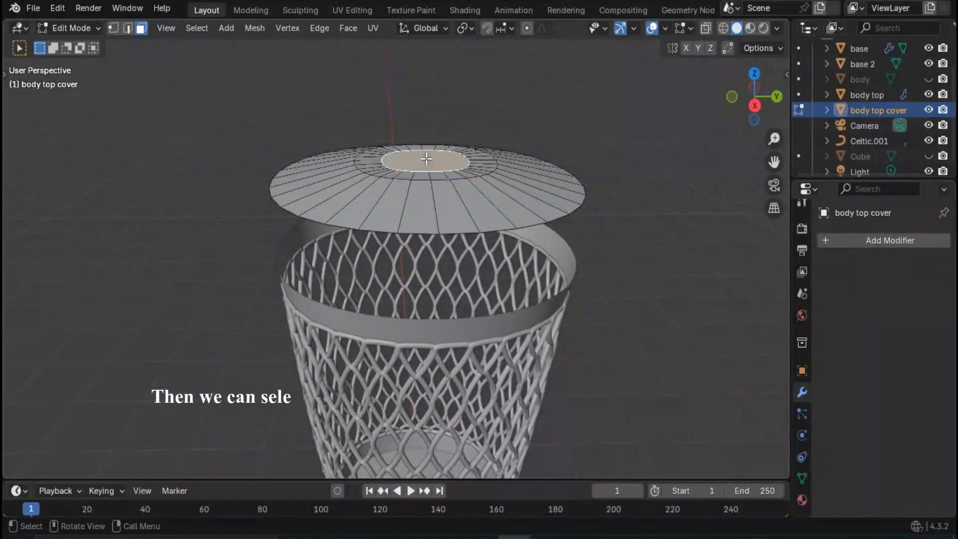
{"action": "middle_click_drag", "start_coordinate": [424, 171], "coordinate": [447, 186]}
{"action": "key", "text": "g"}
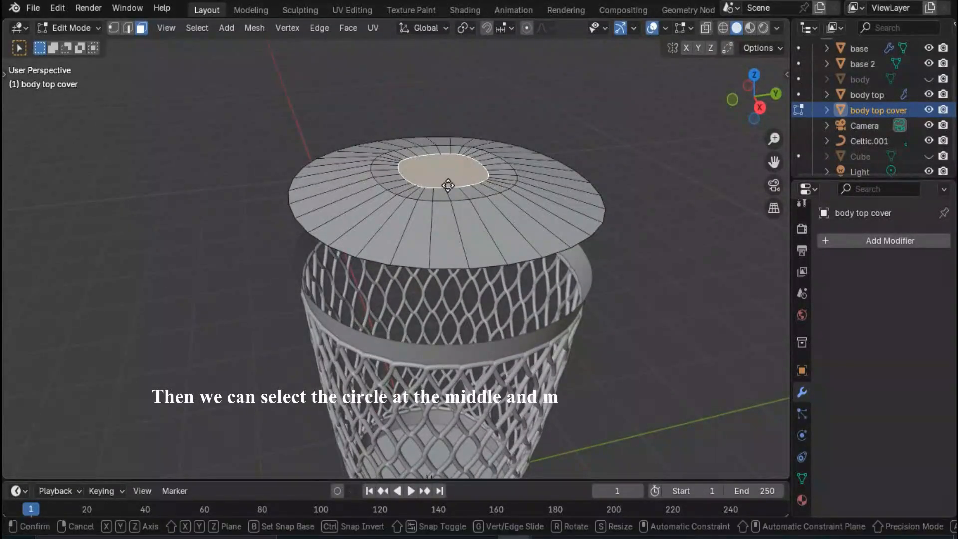
{"action": "key", "text": "z"}
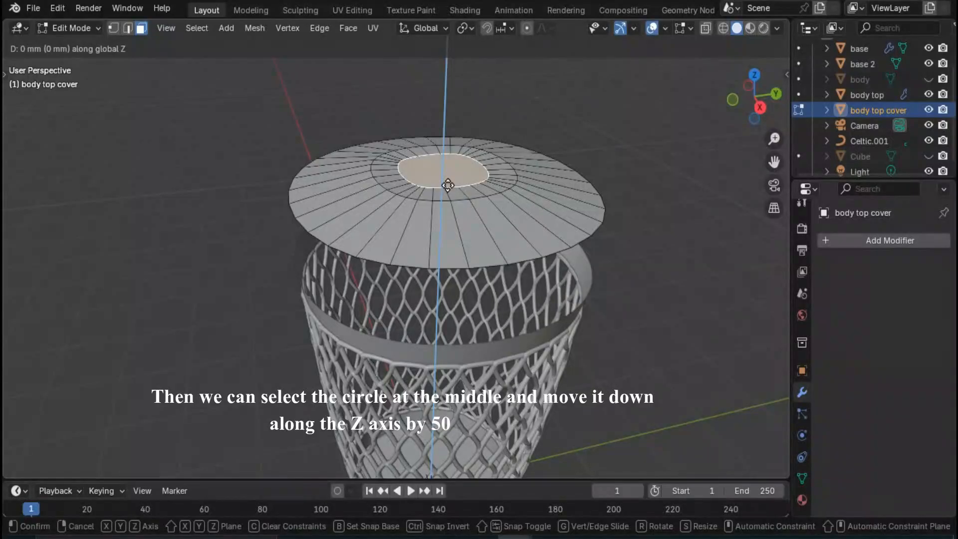
{"action": "type", "text": "-50"}
{"action": "key", "text": "Return"}
{"action": "left_click", "coordinate": [589, 255]}
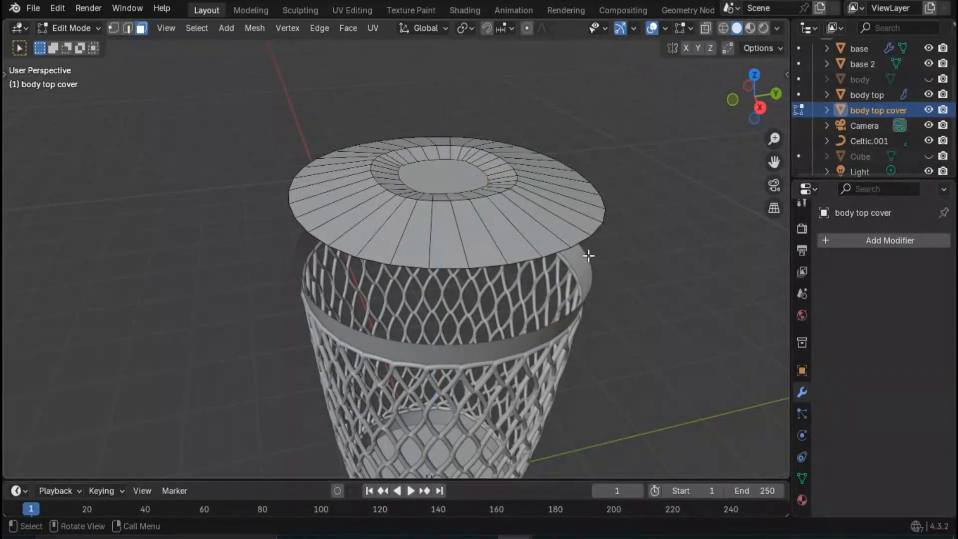
- Examine the cover's central face and the face rings around it from above, leaving nothing selected
{"action": "middle_click_drag", "start_coordinate": [590, 256], "coordinate": [398, 213]}
{"action": "left_click", "coordinate": [398, 215]}
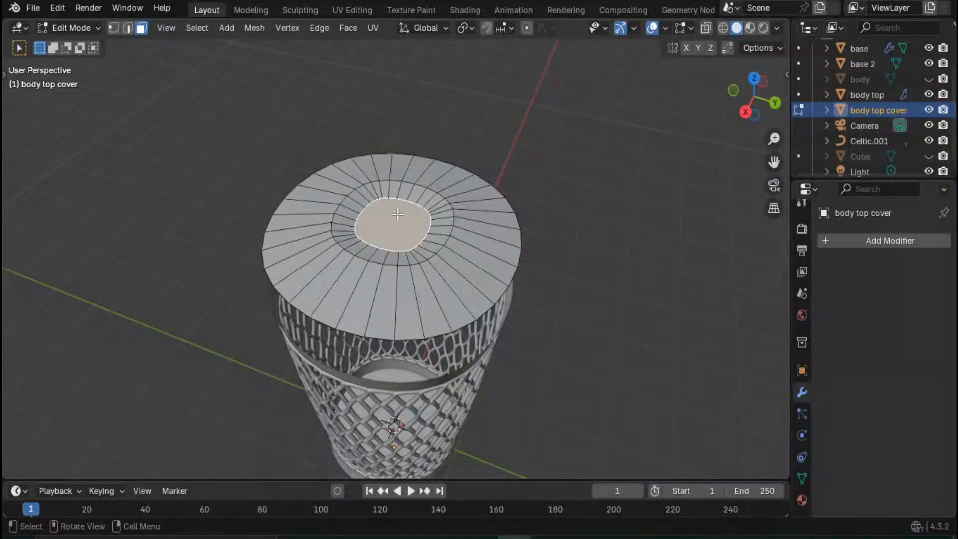
{"action": "mouse_move", "coordinate": [386, 246]}
{"action": "middle_mouse_down"}
{"action": "mouse_move", "coordinate": [439, 272]}
{"action": "mouse_move", "coordinate": [385, 231]}
{"action": "mouse_move", "coordinate": [391, 201]}
{"action": "mouse_move", "coordinate": [401, 254]}
{"action": "middle_mouse_up"}
{"action": "scroll", "coordinate": [413, 255], "scroll_direction": "up", "scroll_amount": 2}
{"action": "scroll", "coordinate": [406, 250], "scroll_direction": "up", "scroll_amount": 2}
{"action": "scroll", "coordinate": [385, 231], "scroll_direction": "down", "scroll_amount": 3}
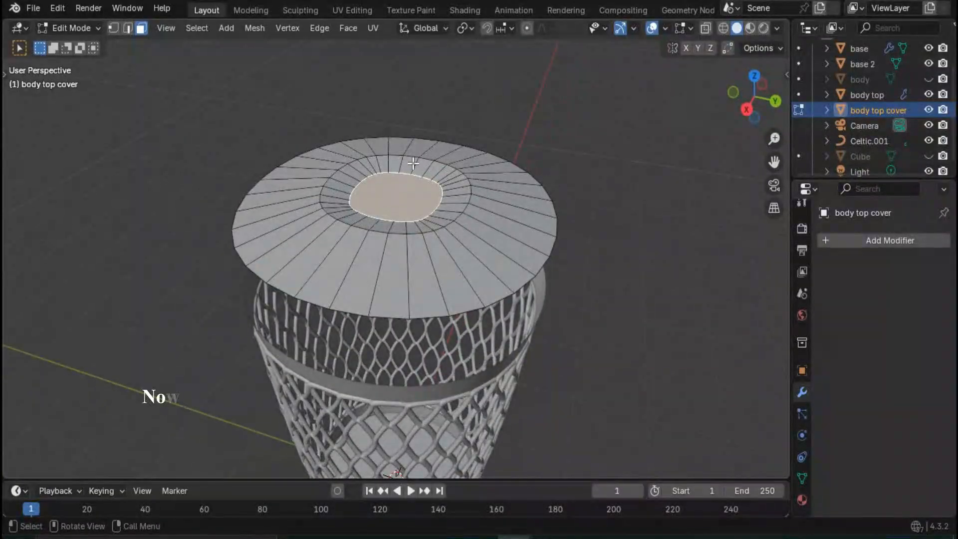
{"action": "left_click", "coordinate": [594, 225]}
{"action": "scroll", "coordinate": [469, 240], "scroll_direction": "down", "scroll_amount": 2}
{"action": "middle_click_drag", "start_coordinate": [469, 240], "coordinate": [516, 260]}
{"action": "scroll", "coordinate": [400, 237], "scroll_direction": "up", "scroll_amount": 1}
{"action": "scroll", "coordinate": [522, 285], "scroll_direction": "down", "scroll_amount": 2}
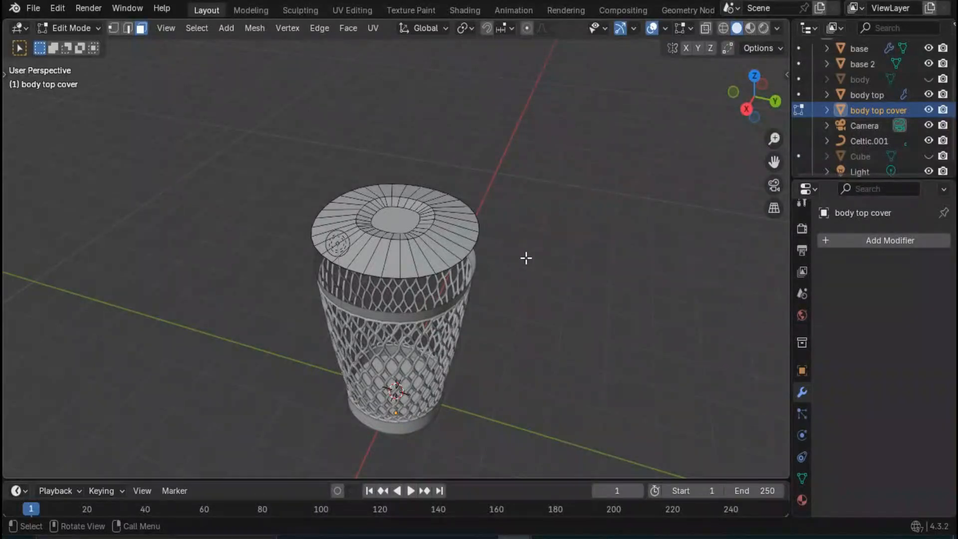
- Add a 32-vertex mesh circle with a 1000 mm radius to the cover mesh and rotate it 90° about the global X axis
{"action": "key", "text": "shift+a"}
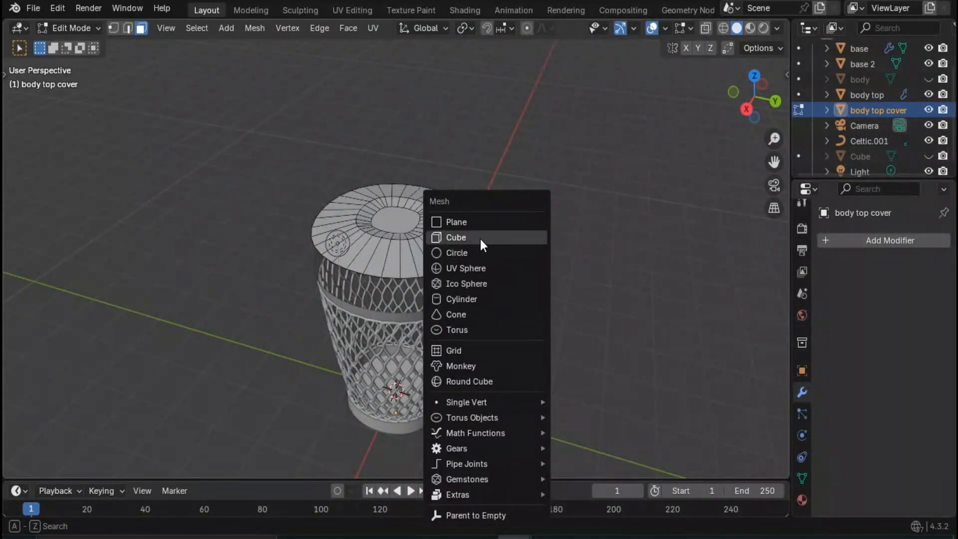
{"action": "left_click", "coordinate": [473, 253]}
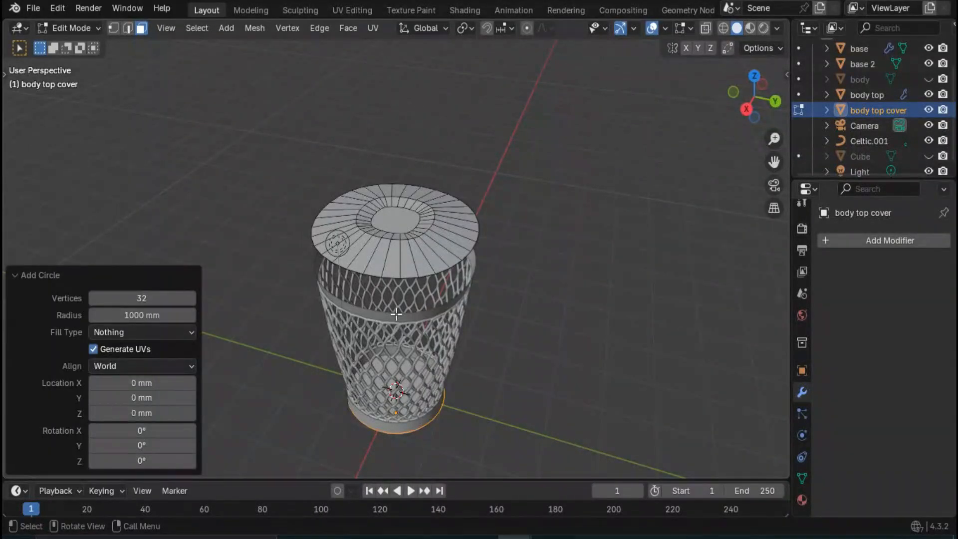
{"action": "middle_click_drag", "start_coordinate": [397, 314], "coordinate": [427, 327]}
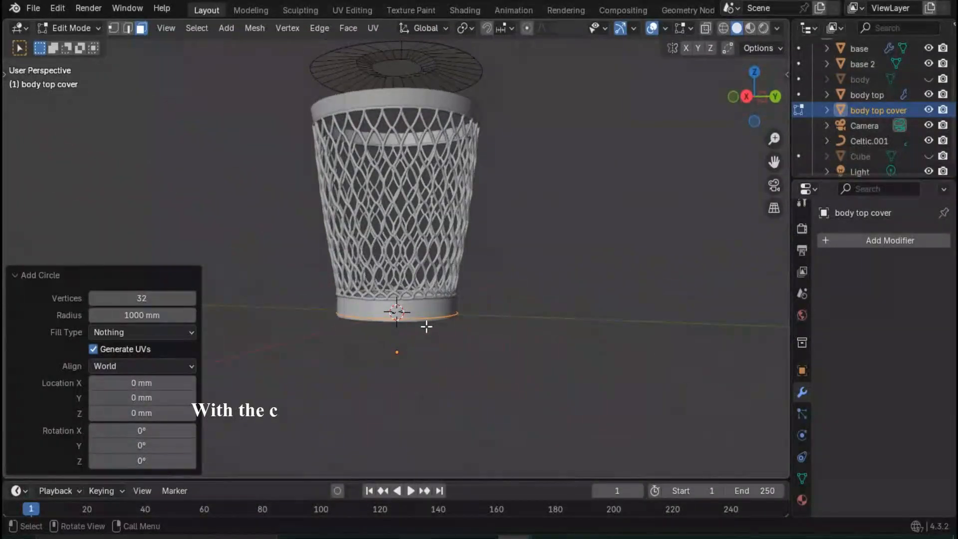
{"action": "key", "text": "r"}
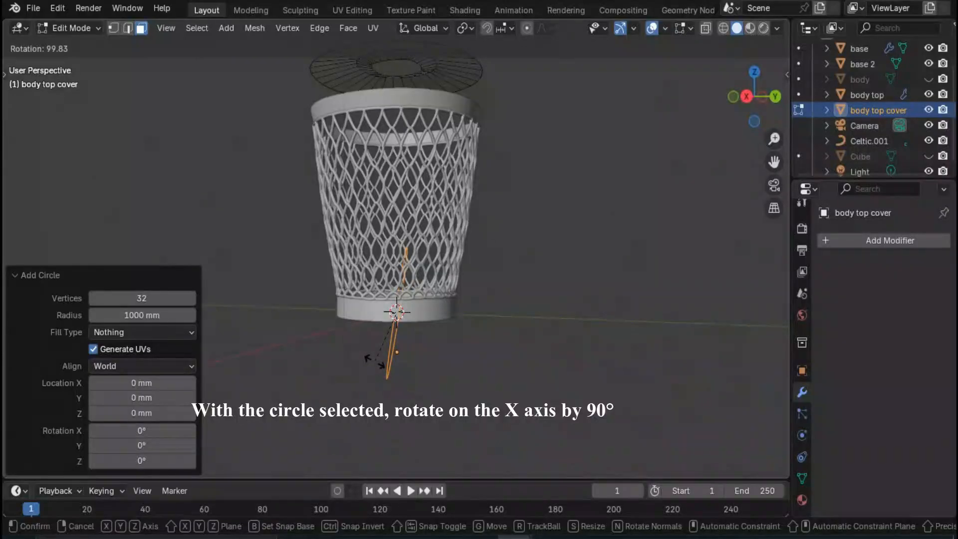
{"action": "type", "text": "x"}
{"action": "type", "text": "90"}
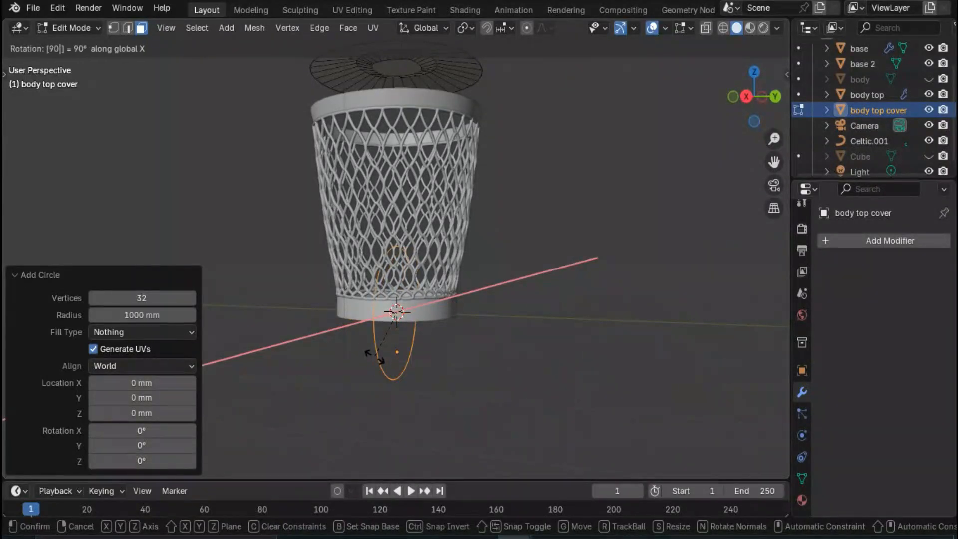
{"action": "key", "text": "Return"}
{"action": "middle_click_drag", "start_coordinate": [377, 349], "coordinate": [426, 346]}
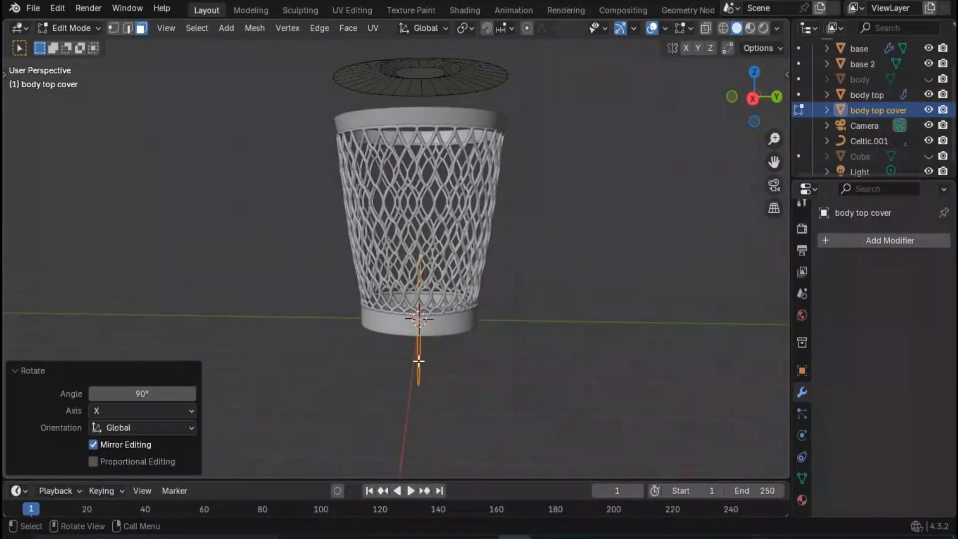
{"action": "key", "text": "g"}
{"action": "key", "text": "y"}
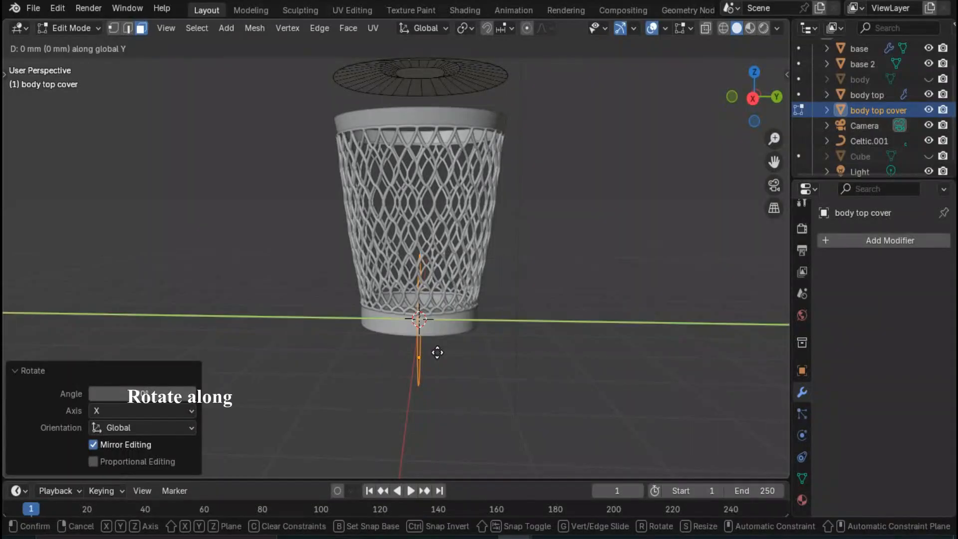
{"action": "type", "text": "z"}
{"action": "type", "text": "90"}
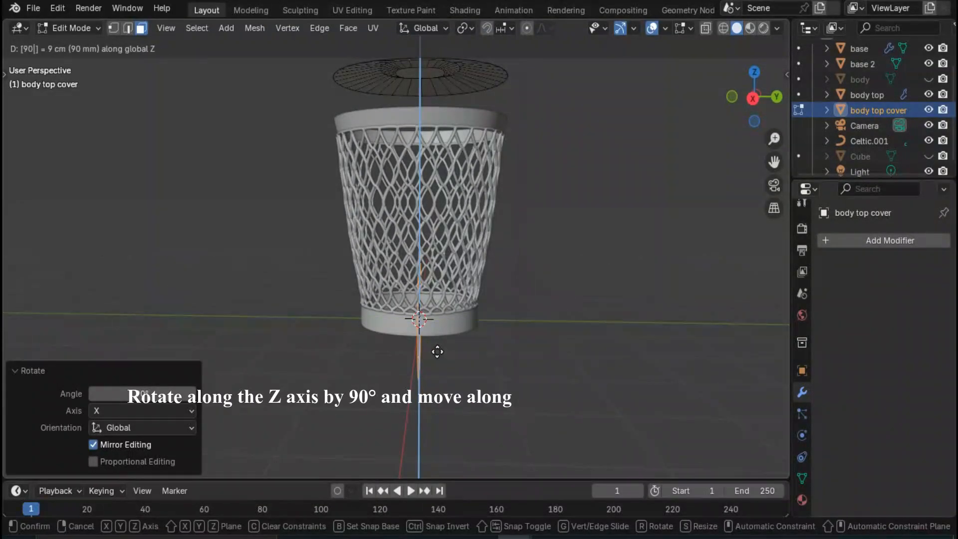
{"action": "key", "text": "Return"}
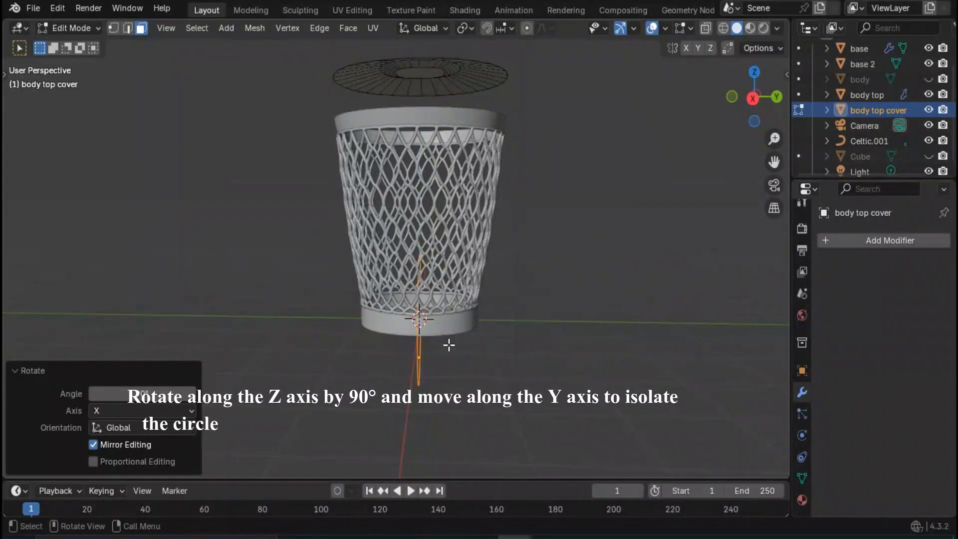
- Rotate the circle 90° about the global Z axis and move it about 2840 mm along Y, clear of the basket
{"action": "type", "text": "rz"}
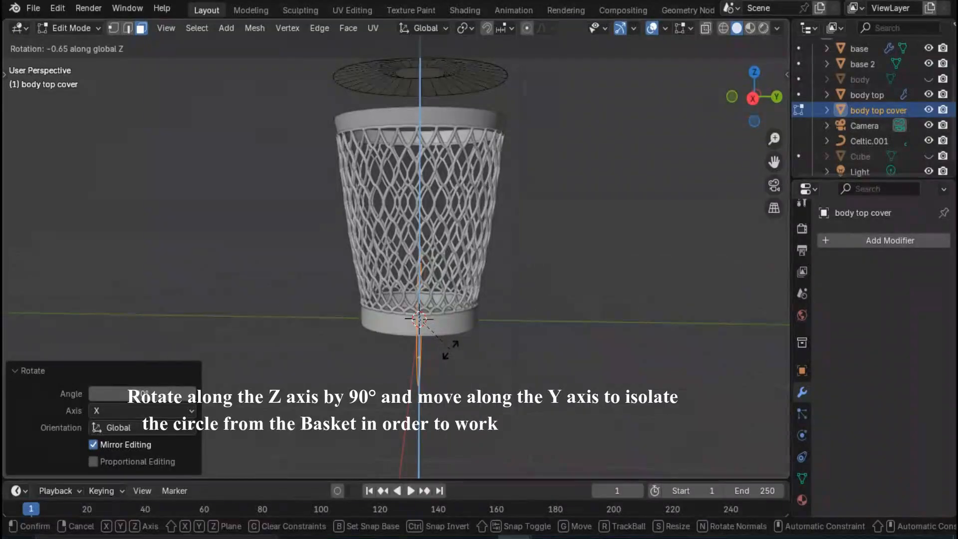
{"action": "type", "text": "90"}
{"action": "key", "text": "Return"}
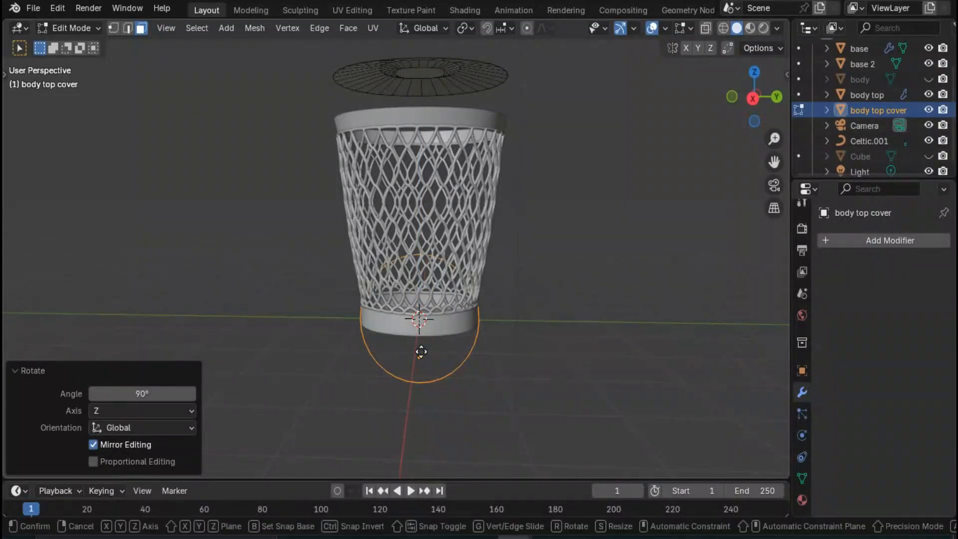
{"action": "key", "text": "g"}
{"action": "key", "text": "y"}
{"action": "left_click", "coordinate": [592, 359]}
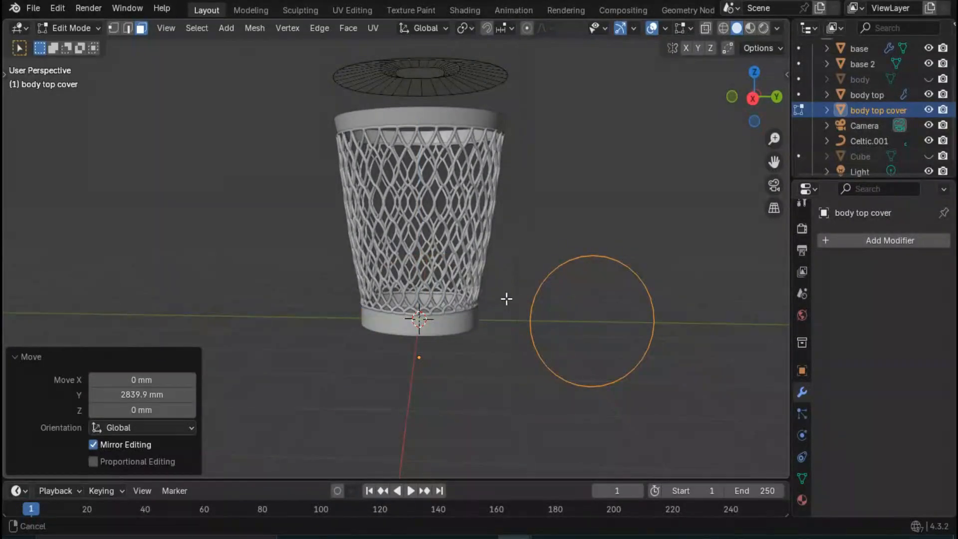
- Show the circle's vertices and separate the circle from the body top cover into its own object
{"action": "middle_click_drag", "start_coordinate": [505, 297], "coordinate": [402, 276]}
{"action": "scroll", "coordinate": [449, 330], "scroll_direction": "up", "scroll_amount": 3}
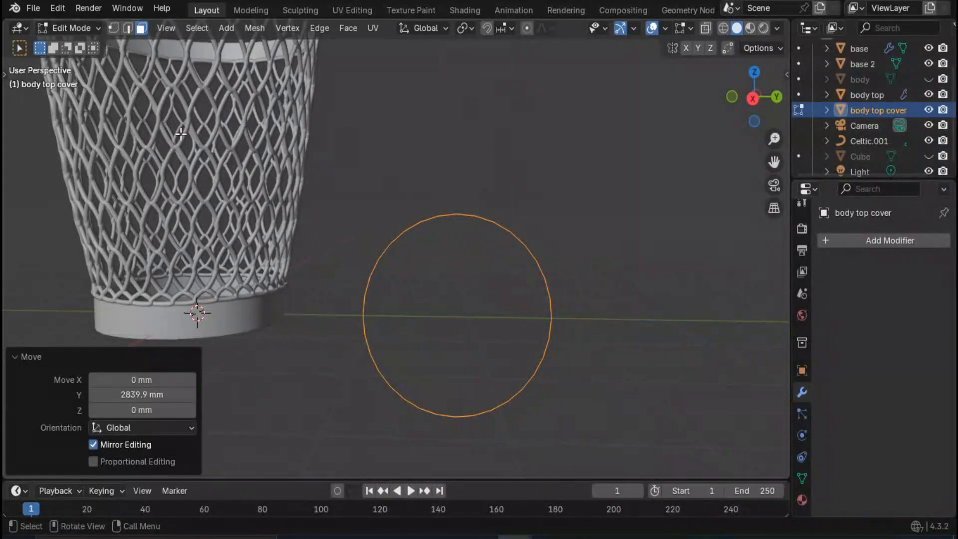
{"action": "left_click", "coordinate": [114, 26]}
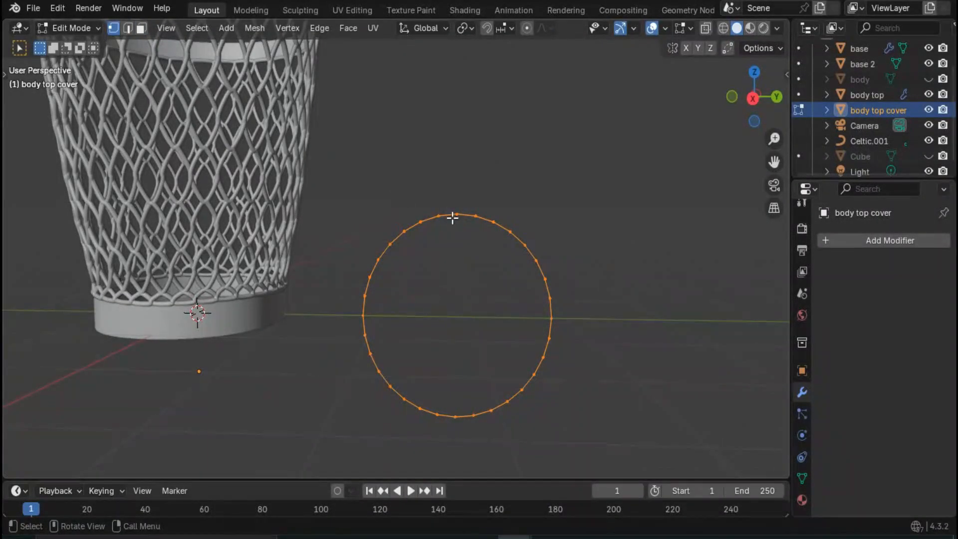
{"action": "middle_click_drag", "start_coordinate": [453, 218], "coordinate": [451, 274]}
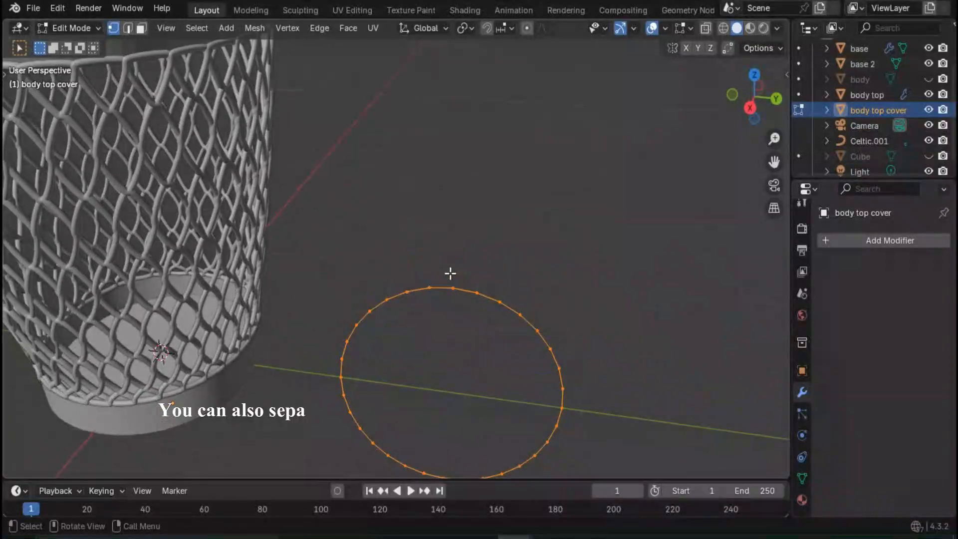
{"action": "scroll", "coordinate": [450, 274], "scroll_direction": "down", "scroll_amount": 4}
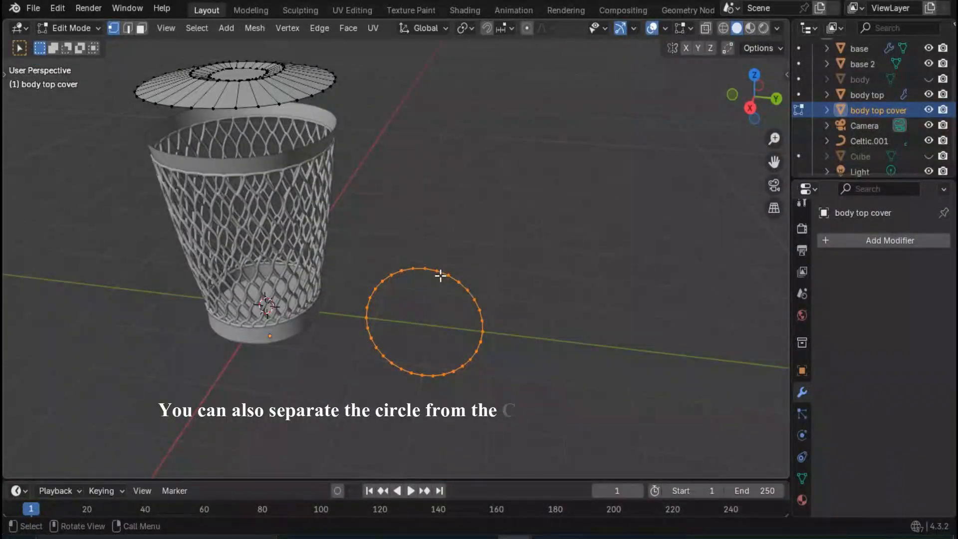
{"action": "key", "text": "p"}
{"action": "left_click", "coordinate": [445, 276]}
- Rename the separated circle object as handle
{"action": "left_click", "coordinate": [885, 125]}
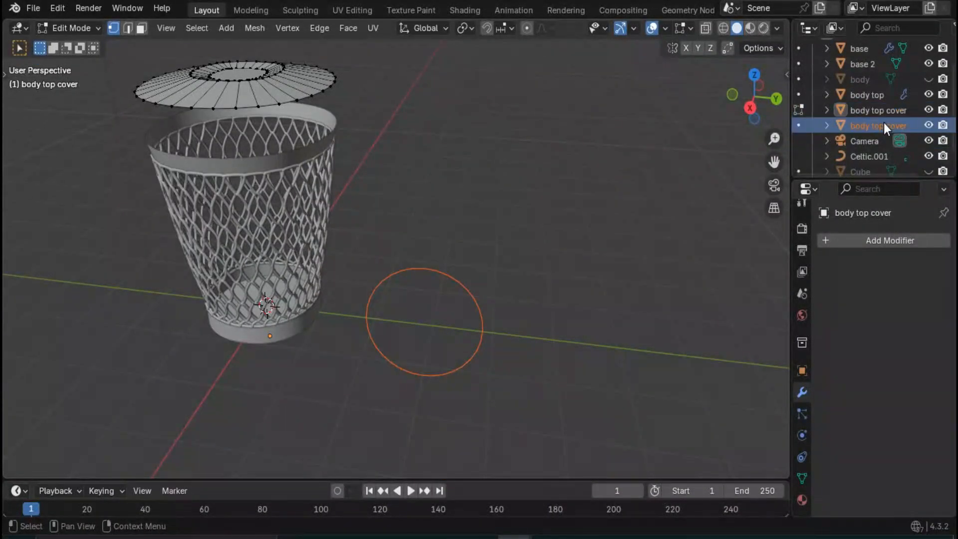
{"action": "double_click", "coordinate": [894, 123]}
{"action": "key", "text": "BackSpace"}
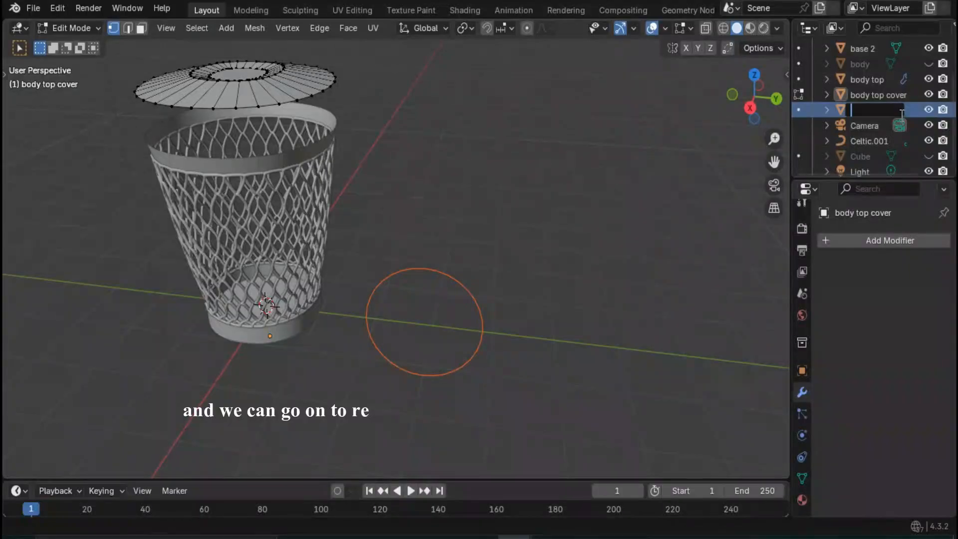
{"action": "type", "text": "ha"}
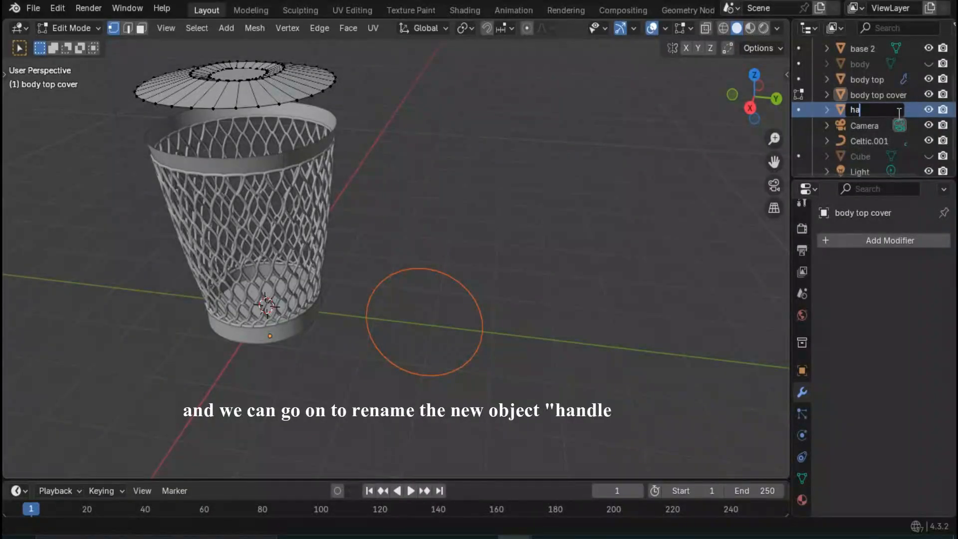
{"action": "type", "text": "ndle"}
{"action": "key", "text": "Return"}
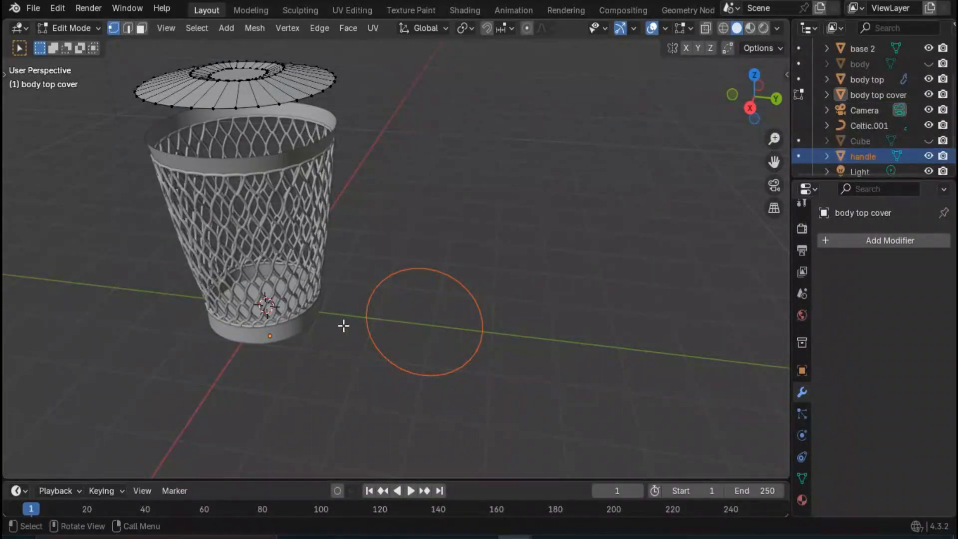
- Delete the sides and lower part of the handle circle in Edit Mode, keeping only the upper arc of 11 vertices
{"action": "key", "text": "Tab"}
{"action": "left_click", "coordinate": [446, 276]}
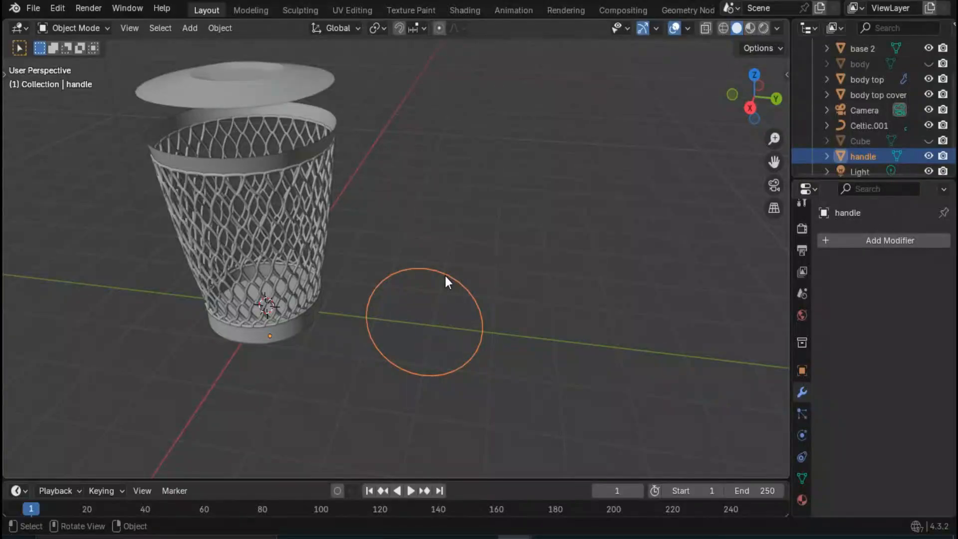
{"action": "key", "text": "Tab"}
{"action": "middle_click_drag", "start_coordinate": [445, 277], "coordinate": [416, 243]}
{"action": "key", "text": "a"}
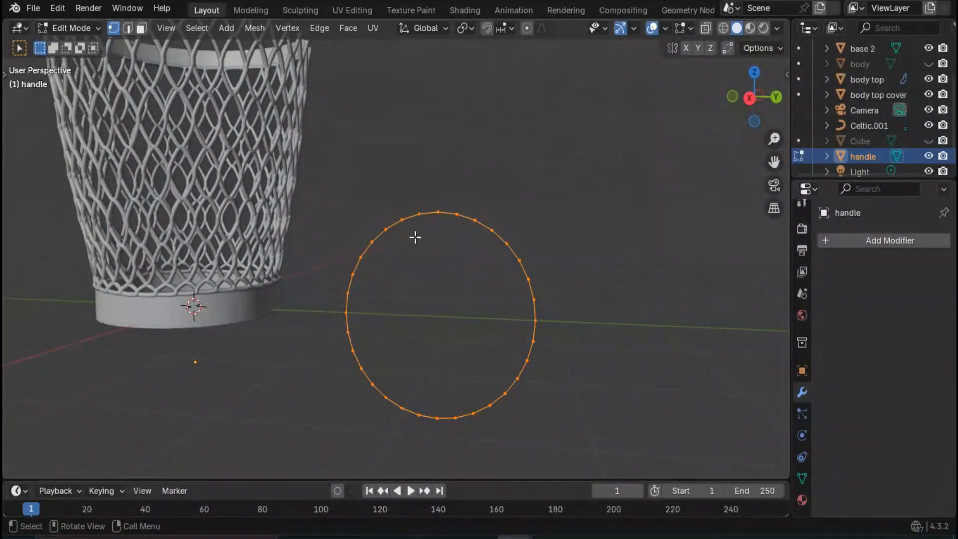
{"action": "key", "text": "c"}
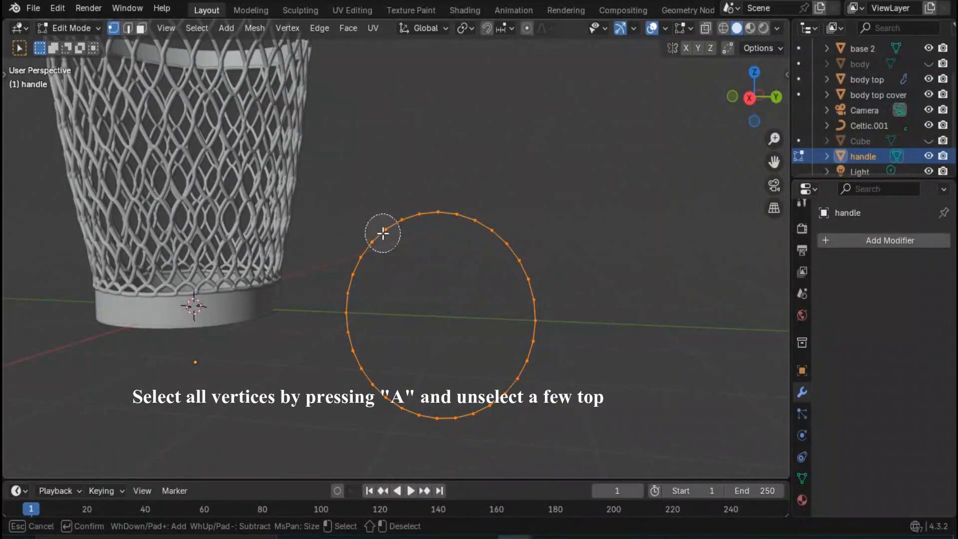
{"action": "mouse_move", "coordinate": [383, 233]}
{"action": "left_mouse_down", "text": "shift"}
{"action": "mouse_move", "coordinate": [436, 214]}
{"action": "mouse_move", "coordinate": [514, 229]}
{"action": "left_mouse_up", "text": "shift"}
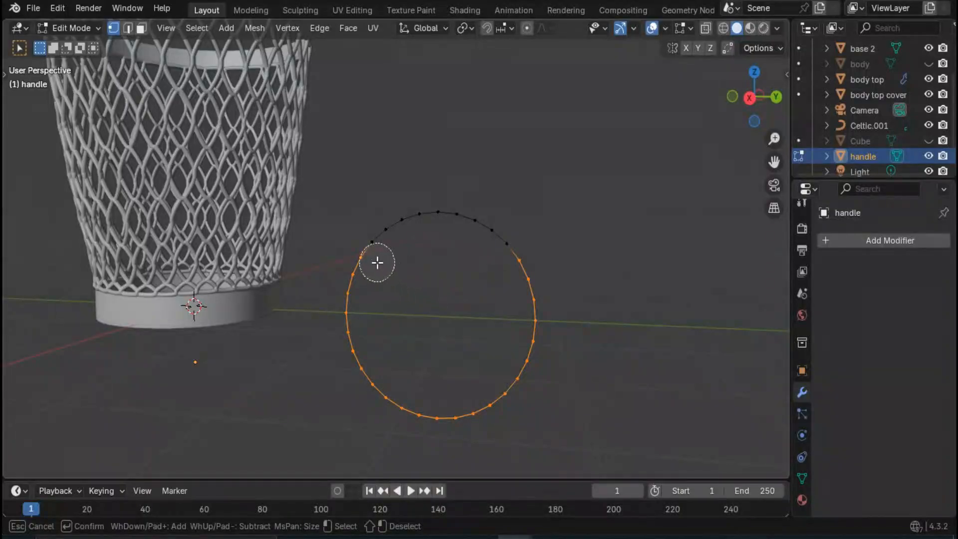
{"action": "key", "text": "Escape"}
{"action": "middle_click_drag", "start_coordinate": [415, 272], "coordinate": [453, 282]}
{"action": "key", "text": "x"}
{"action": "left_click", "coordinate": [464, 243]}
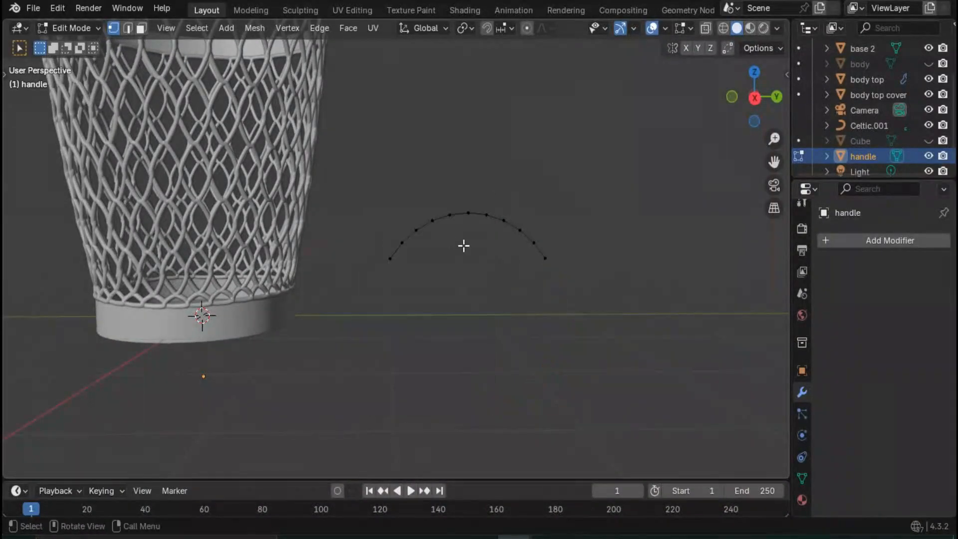
- Switch editing from the handle to the body top cover and select the cover's central face
{"action": "middle_click_drag", "start_coordinate": [464, 246], "coordinate": [448, 325]}
{"action": "key", "text": "Tab"}
{"action": "left_click", "coordinate": [269, 107]}
{"action": "key", "text": "Tab"}
{"action": "middle_click_drag", "start_coordinate": [268, 106], "coordinate": [314, 201]}
{"action": "left_click", "coordinate": [293, 141]}
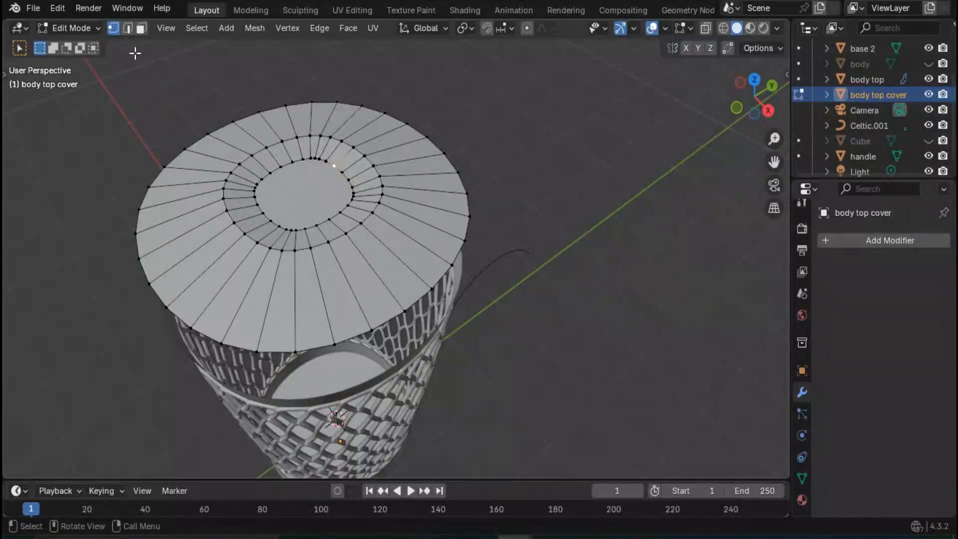
{"action": "left_click", "coordinate": [140, 29]}
{"action": "left_click", "coordinate": [302, 190]}
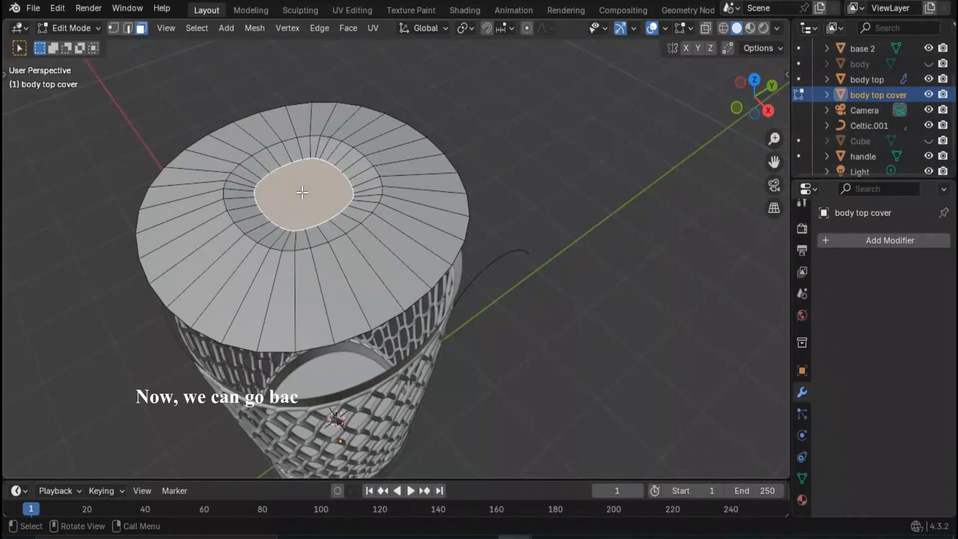
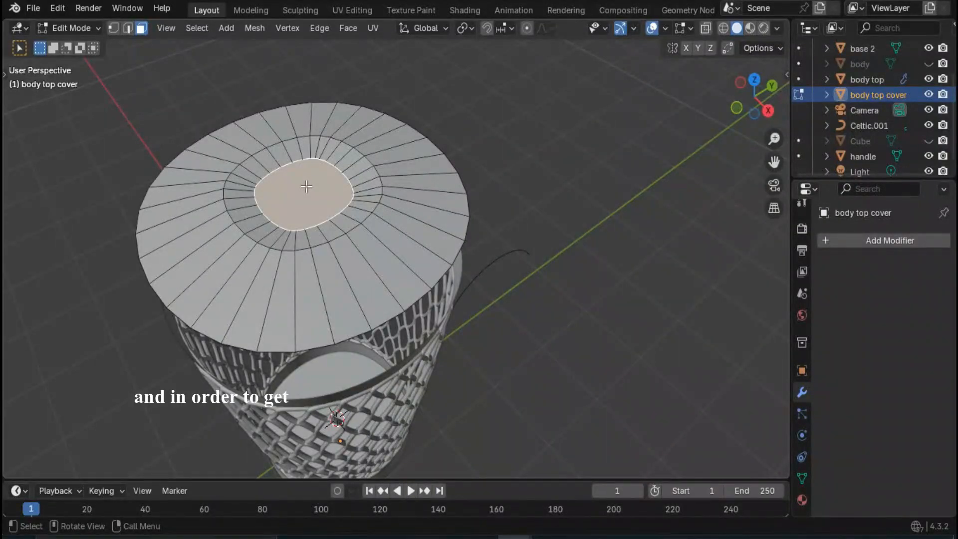
- Duplicate the cover's selected central face and move the copy 200 mm up along Z
{"action": "key", "text": "shift+d"}
{"action": "key", "text": "z"}
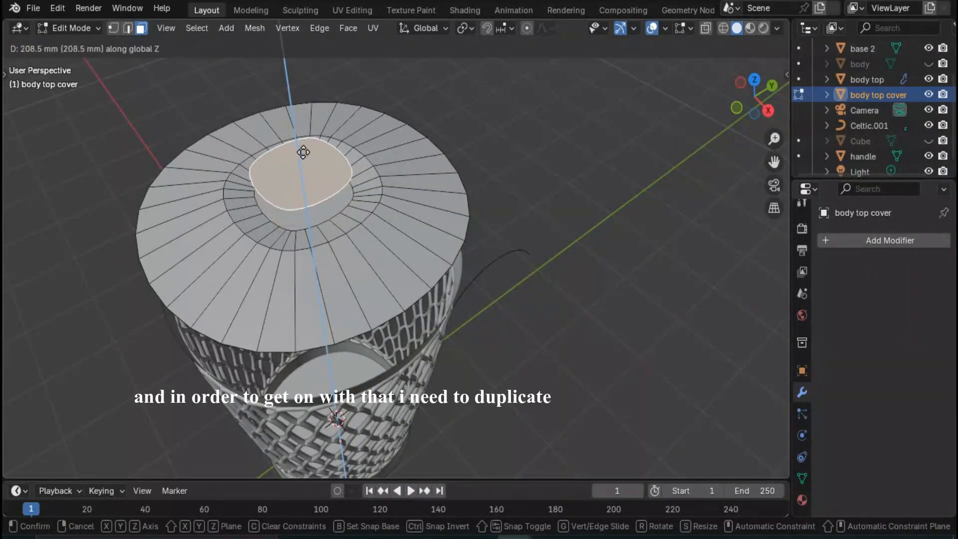
{"action": "type", "text": "200"}
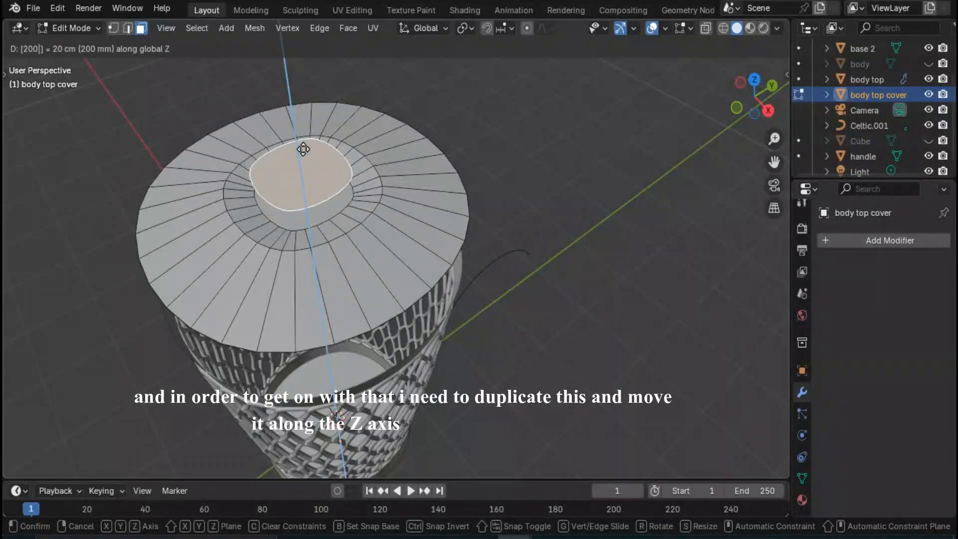
{"action": "key", "text": "Return"}
- Merge the vertices of the duplicated face at their center into a single point above the cover
{"action": "right_click", "coordinate": [310, 193]}
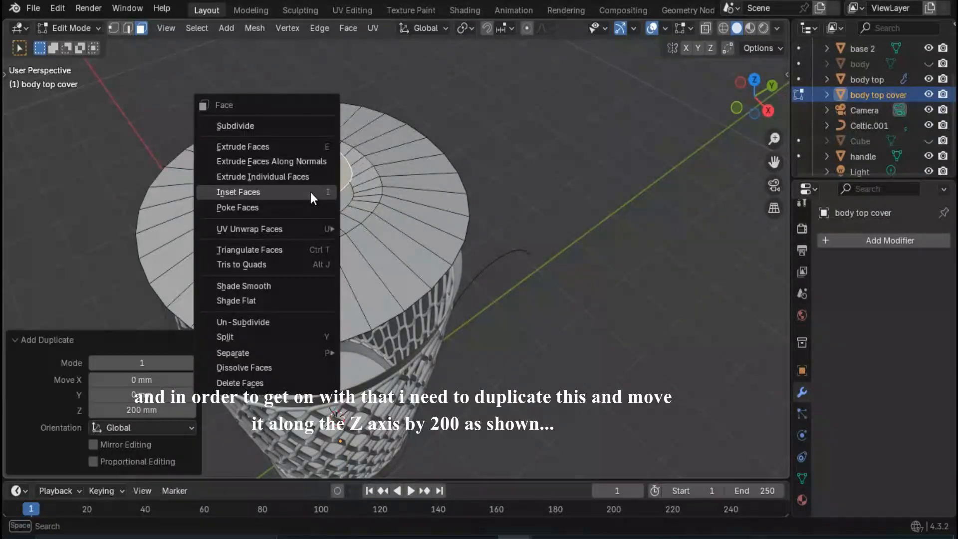
{"action": "left_click", "coordinate": [114, 28]}
{"action": "right_click", "coordinate": [298, 162]}
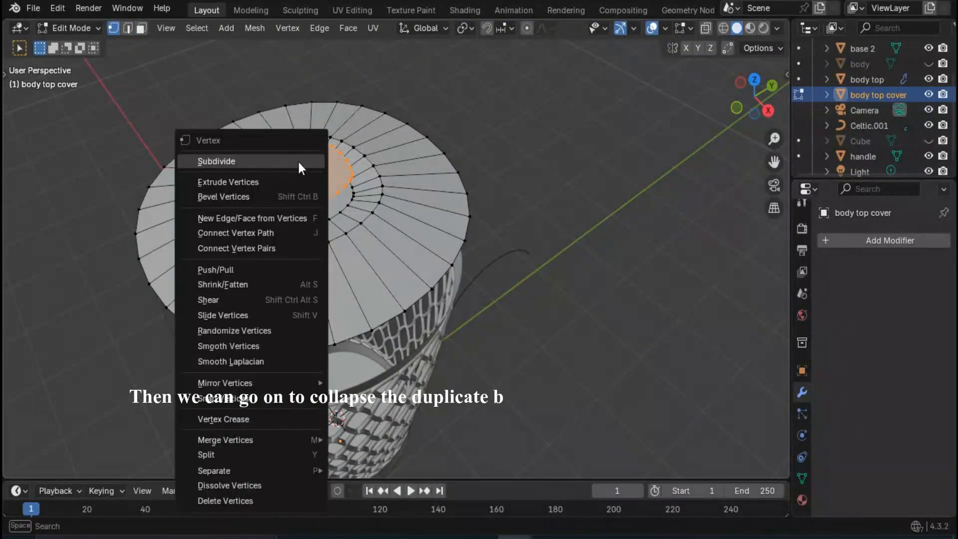
{"action": "mouse_move", "coordinate": [290, 401]}
{"action": "mouse_move", "coordinate": [297, 436]}
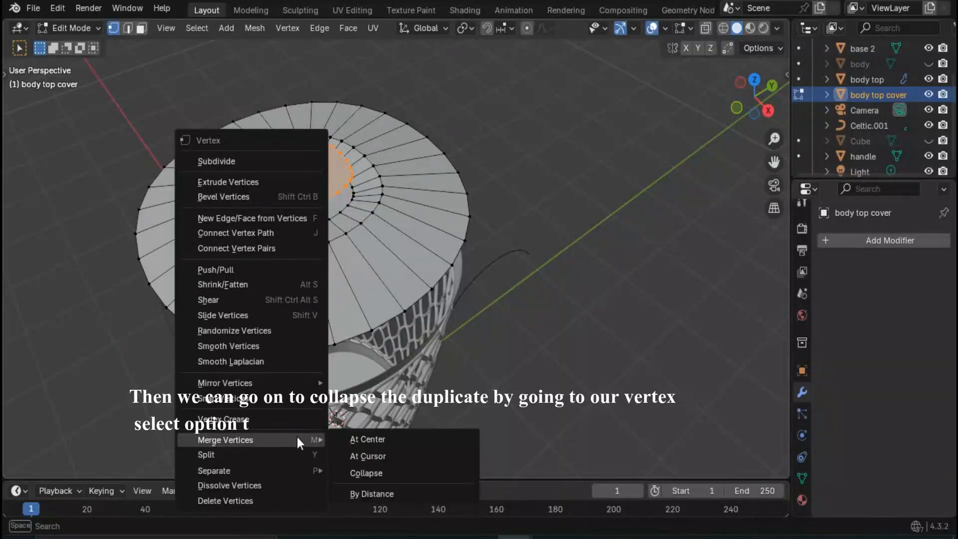
{"action": "left_click", "coordinate": [382, 439]}
- Select the original central face of the body top cover and delete it, leaving an opening
{"action": "middle_click_drag", "start_coordinate": [302, 179], "coordinate": [314, 200]}
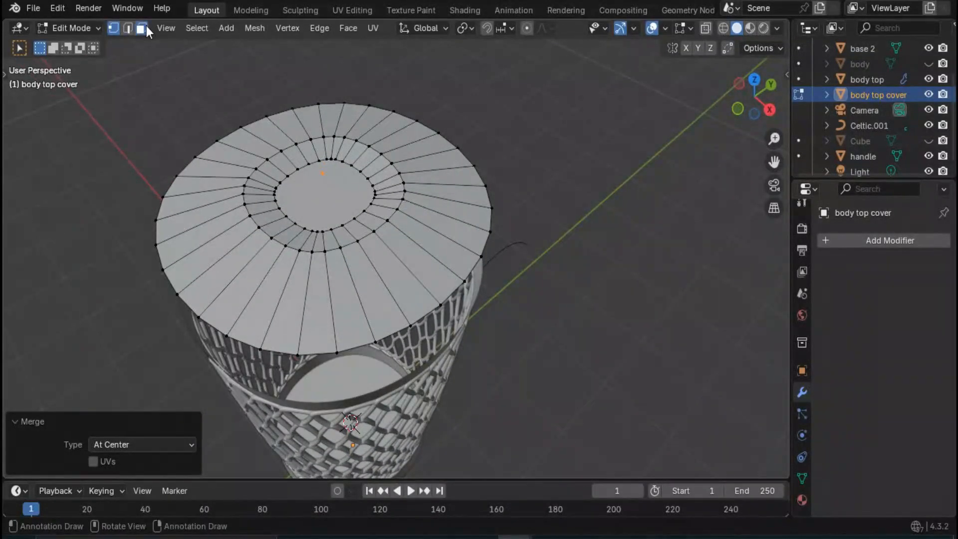
{"action": "left_click", "coordinate": [143, 27]}
{"action": "left_click", "coordinate": [338, 196]}
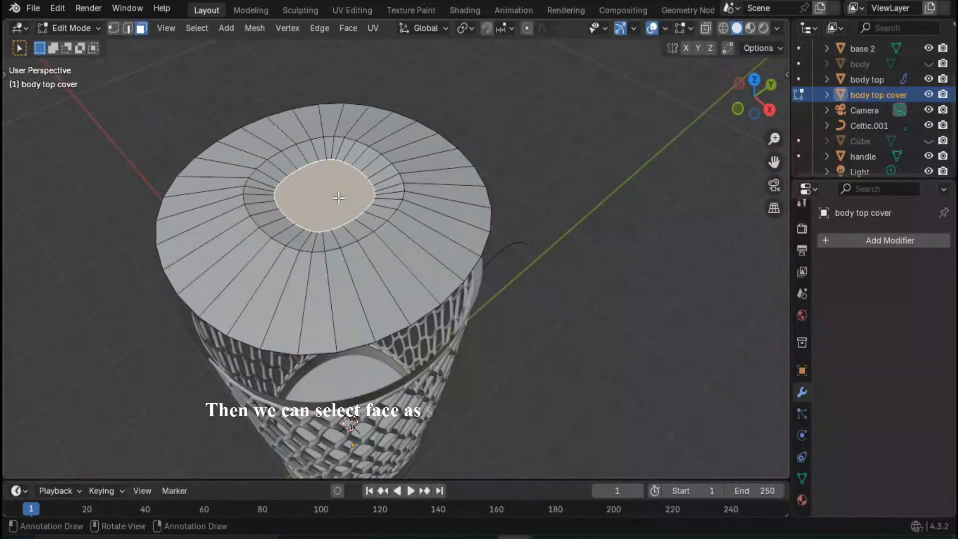
{"action": "key", "text": "x"}
{"action": "left_click", "coordinate": [313, 214]}
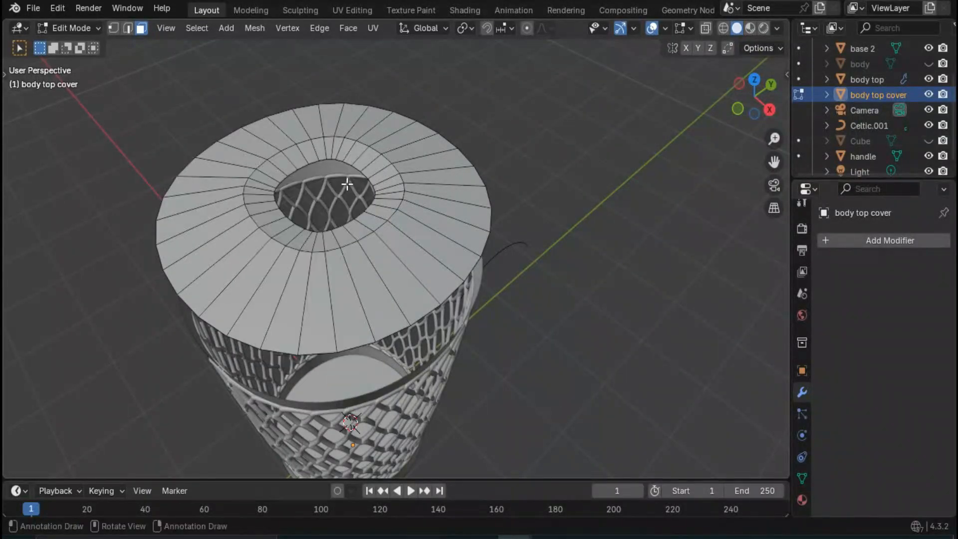
- Select the opening's edge loop and the single point above it, and merge these vertices using At Last
{"action": "middle_click_drag", "start_coordinate": [313, 213], "coordinate": [336, 209]}
{"action": "scroll", "coordinate": [299, 196], "scroll_direction": "up", "scroll_amount": 2}
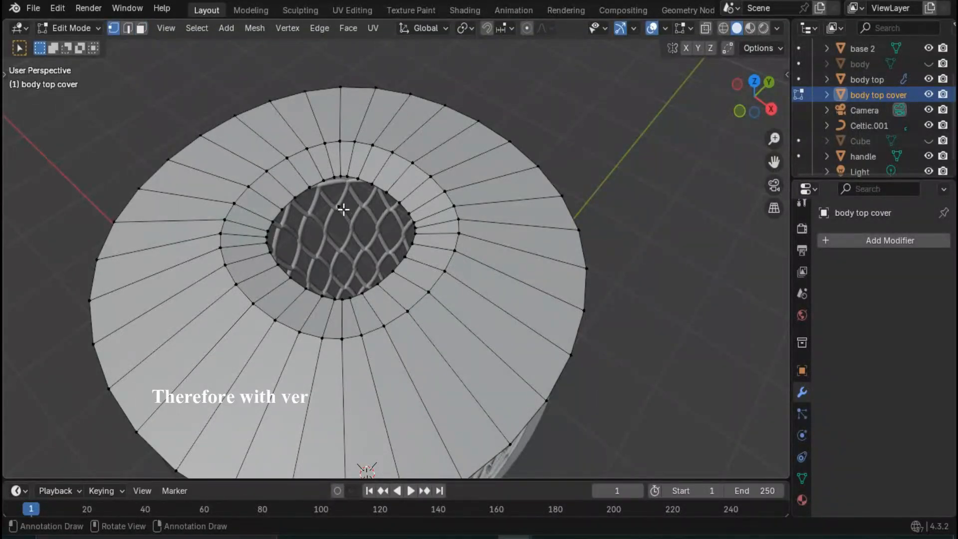
{"action": "left_click", "coordinate": [411, 213], "text": "alt"}
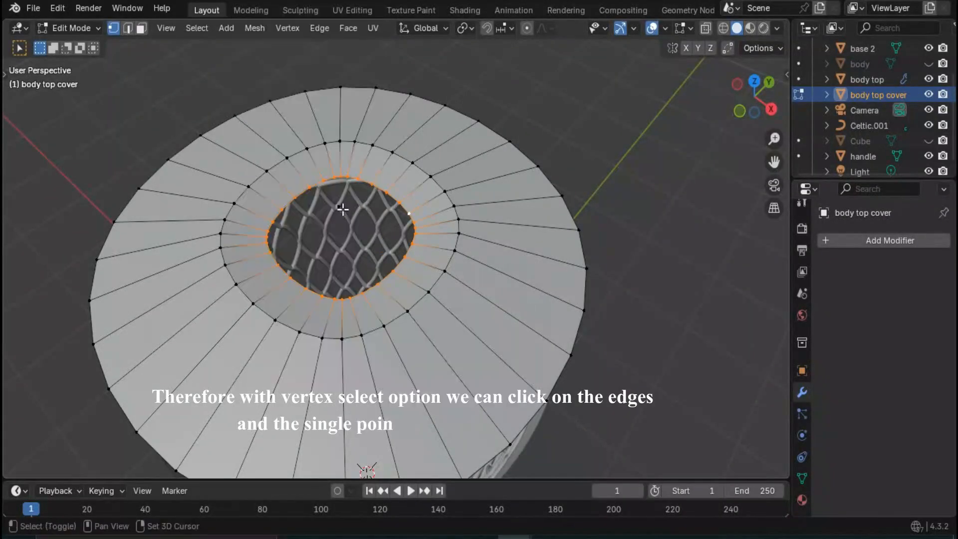
{"action": "key", "text": "ctrl+v"}
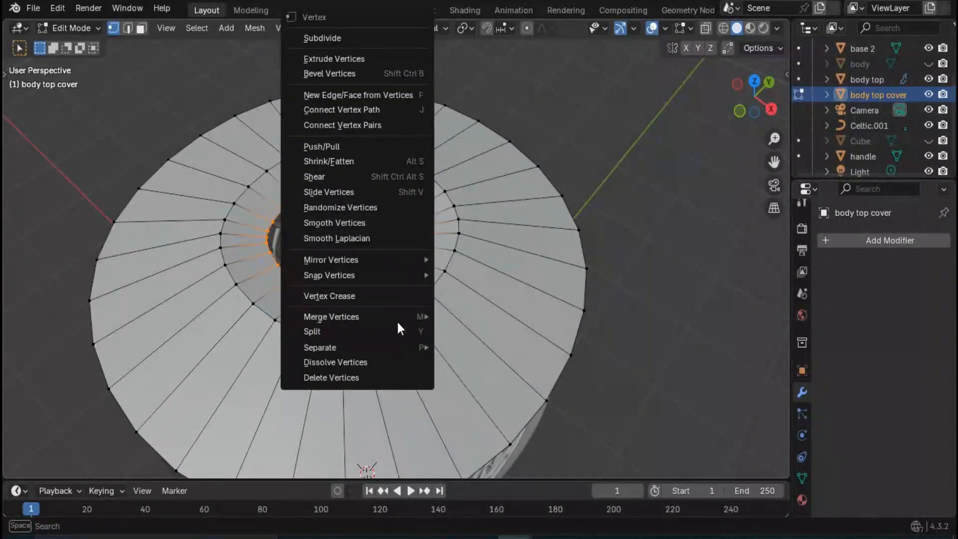
{"action": "mouse_move", "coordinate": [406, 316]}
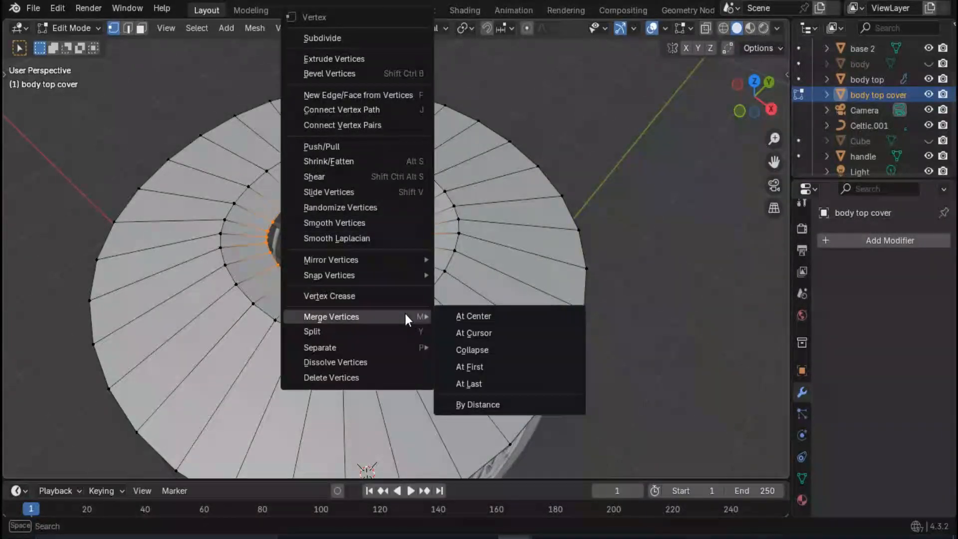
{"action": "left_click", "coordinate": [471, 383]}
- Move the cover's merged central vertex by -150 mm along Z to cave in the middle
{"action": "middle_click_drag", "start_coordinate": [361, 258], "coordinate": [316, 201]}
{"action": "scroll", "coordinate": [323, 223], "scroll_direction": "down", "scroll_amount": 2}
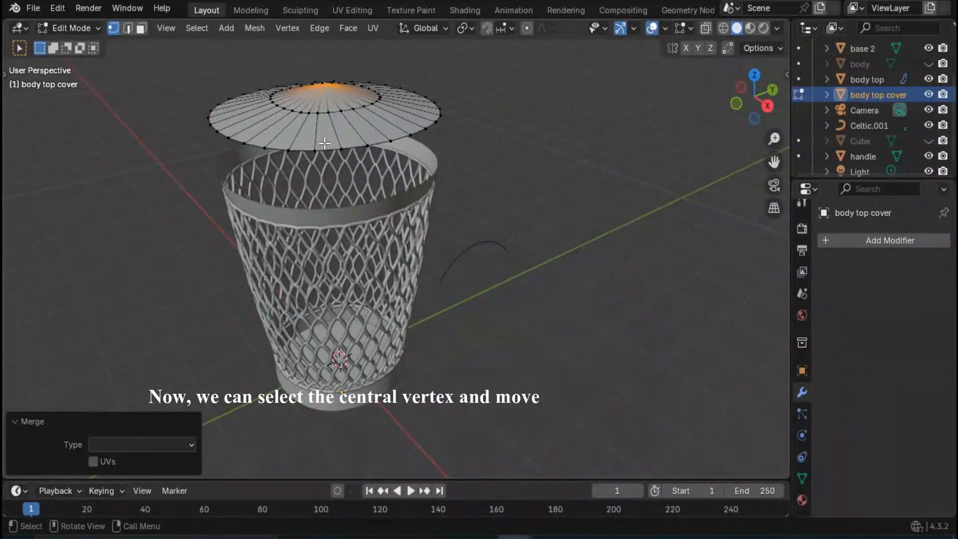
{"action": "key", "text": "g"}
{"action": "key", "text": "z"}
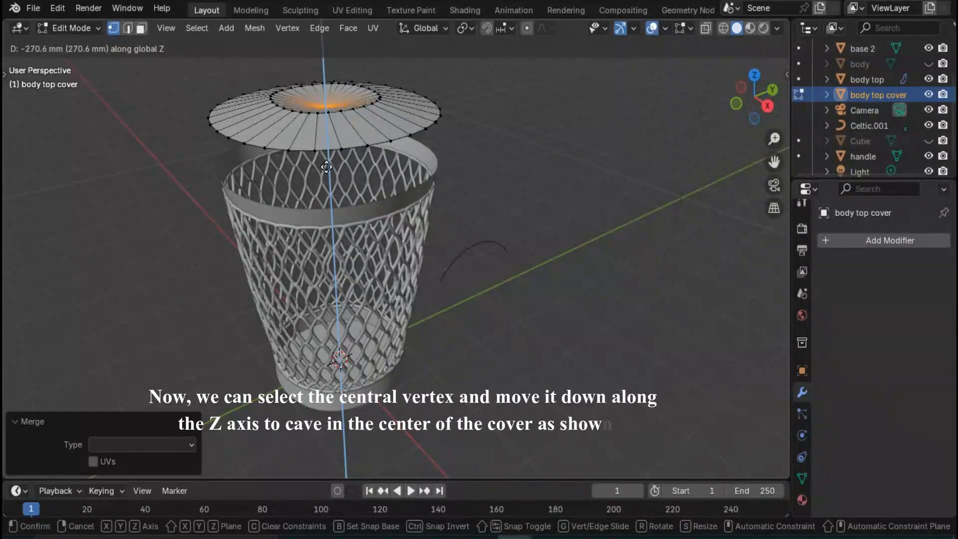
{"action": "type", "text": "150"}
{"action": "key", "text": "minus"}
{"action": "key", "text": "Return"}
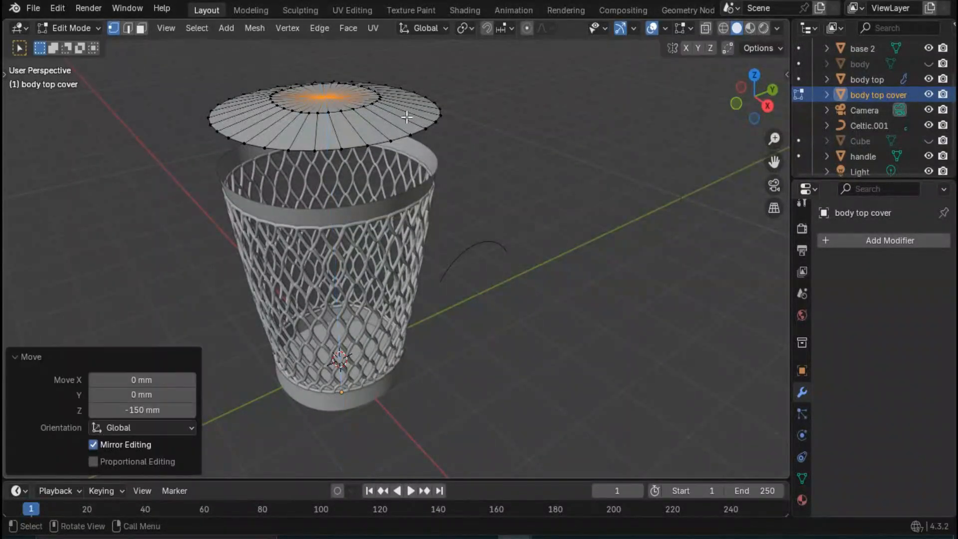
- Reselect the cover's central vertex and snap the 3D cursor to it
{"action": "scroll", "coordinate": [363, 118], "scroll_direction": "up", "scroll_amount": 4}
{"action": "key", "text": "alt+a"}
{"action": "middle_click_drag", "start_coordinate": [363, 117], "coordinate": [361, 225], "text": "shift"}
{"action": "scroll", "coordinate": [353, 227], "scroll_direction": "up", "scroll_amount": 2}
{"action": "scroll", "coordinate": [361, 225], "scroll_direction": "down", "scroll_amount": 4}
{"action": "mouse_move", "coordinate": [341, 264]}
{"action": "middle_mouse_down"}
{"action": "mouse_move", "coordinate": [318, 258]}
{"action": "mouse_move", "coordinate": [319, 234]}
{"action": "mouse_move", "coordinate": [327, 259]}
{"action": "middle_mouse_up"}
{"action": "scroll", "coordinate": [327, 258], "scroll_direction": "down", "scroll_amount": 3}
{"action": "scroll", "coordinate": [348, 214], "scroll_direction": "up", "scroll_amount": 1}
{"action": "left_click", "coordinate": [348, 214]}
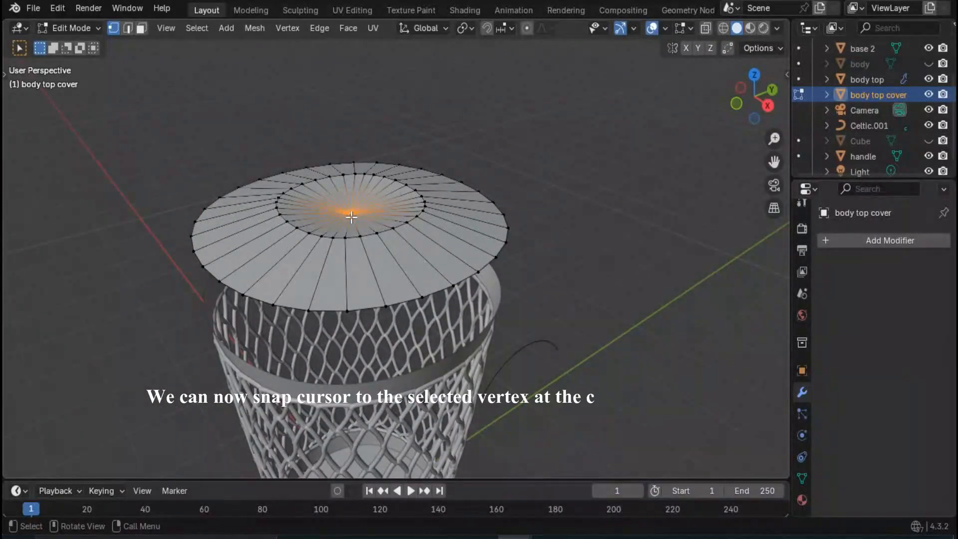
{"action": "key", "text": "shift+s"}
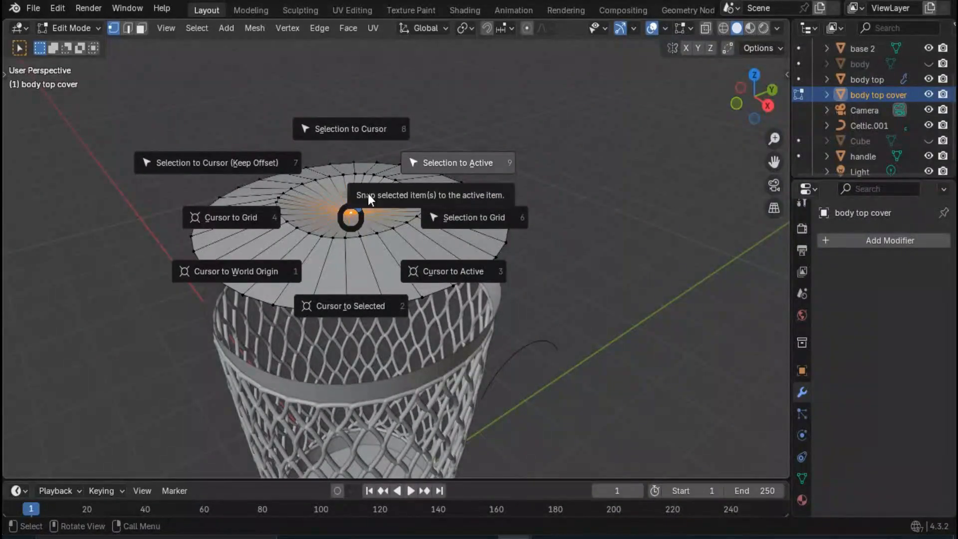
{"action": "left_click", "coordinate": [337, 304]}
- Switch editing to the handle arc and snap its vertices to the 3D cursor with Offset enabled
{"action": "left_click", "coordinate": [538, 302]}
{"action": "middle_click_drag", "start_coordinate": [537, 304], "coordinate": [499, 318]}
{"action": "key", "text": "Tab"}
{"action": "left_click", "coordinate": [463, 387]}
{"action": "key", "text": "Tab"}
{"action": "key", "text": "shift+s"}
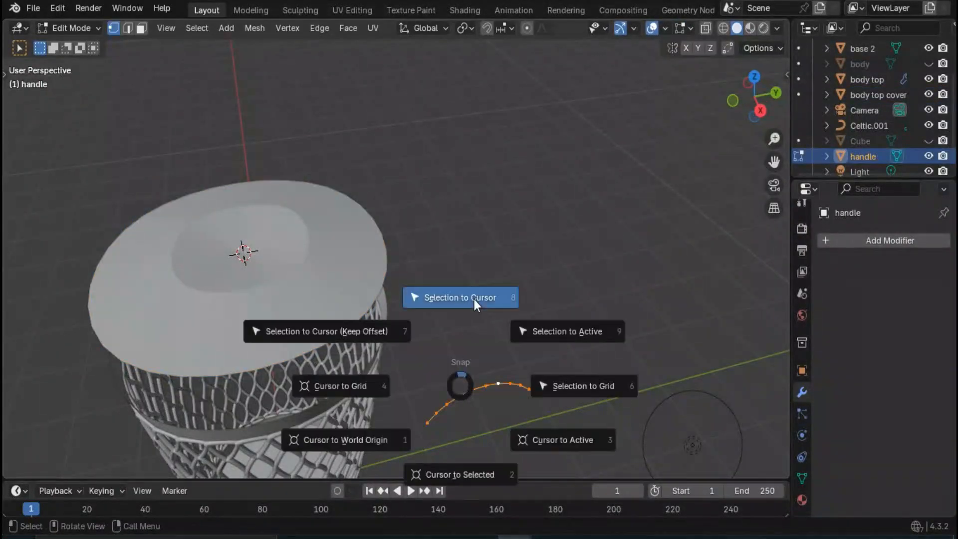
{"action": "left_click", "coordinate": [474, 298]}
{"action": "left_click", "coordinate": [106, 458]}
- Select the three end vertices on each side of the handle arc beneath the cover and delete them
{"action": "middle_click_drag", "start_coordinate": [298, 279], "coordinate": [394, 225]}
{"action": "scroll", "coordinate": [395, 224], "scroll_direction": "up", "scroll_amount": 2}
{"action": "mouse_move", "coordinate": [395, 215]}
{"action": "middle_mouse_down"}
{"action": "mouse_move", "coordinate": [434, 269]}
{"action": "mouse_move", "coordinate": [432, 210]}
{"action": "mouse_move", "coordinate": [407, 157]}
{"action": "mouse_move", "coordinate": [406, 204]}
{"action": "middle_mouse_up"}
{"action": "scroll", "coordinate": [435, 268], "scroll_direction": "up", "scroll_amount": 3}
{"action": "scroll", "coordinate": [432, 210], "scroll_direction": "down", "scroll_amount": 5}
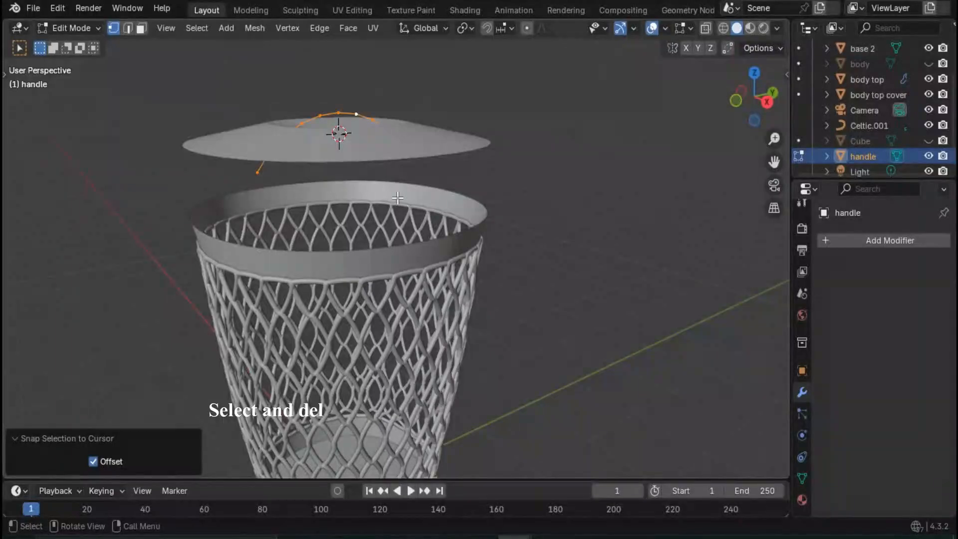
{"action": "middle_click_drag", "start_coordinate": [299, 180], "coordinate": [304, 122]}
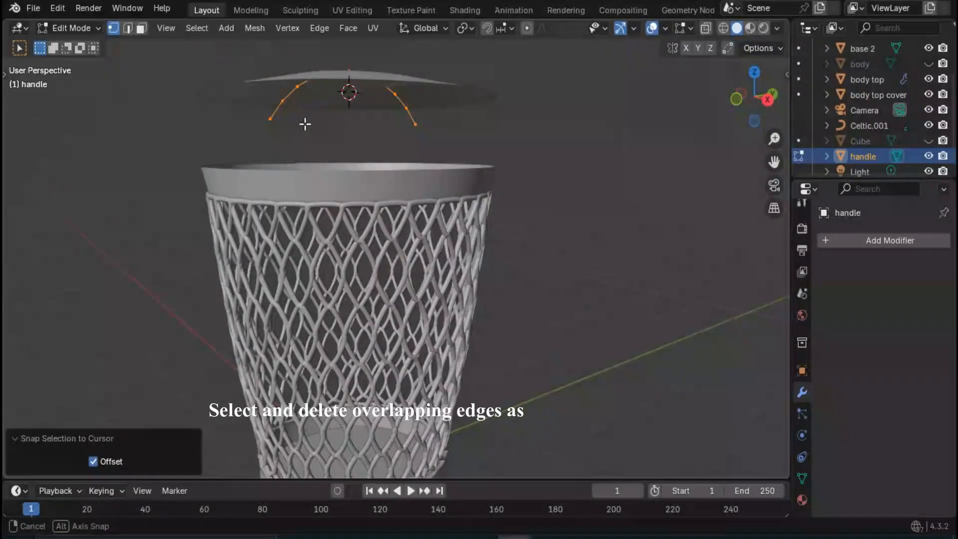
{"action": "left_click", "coordinate": [272, 118]}
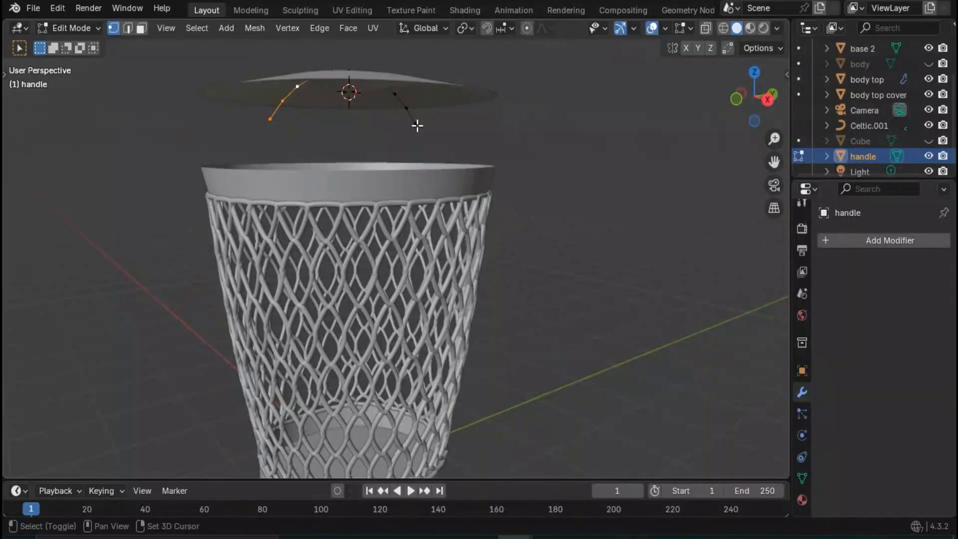
{"action": "left_click", "coordinate": [395, 96], "text": "shift"}
{"action": "middle_click_drag", "start_coordinate": [364, 128], "coordinate": [365, 126]}
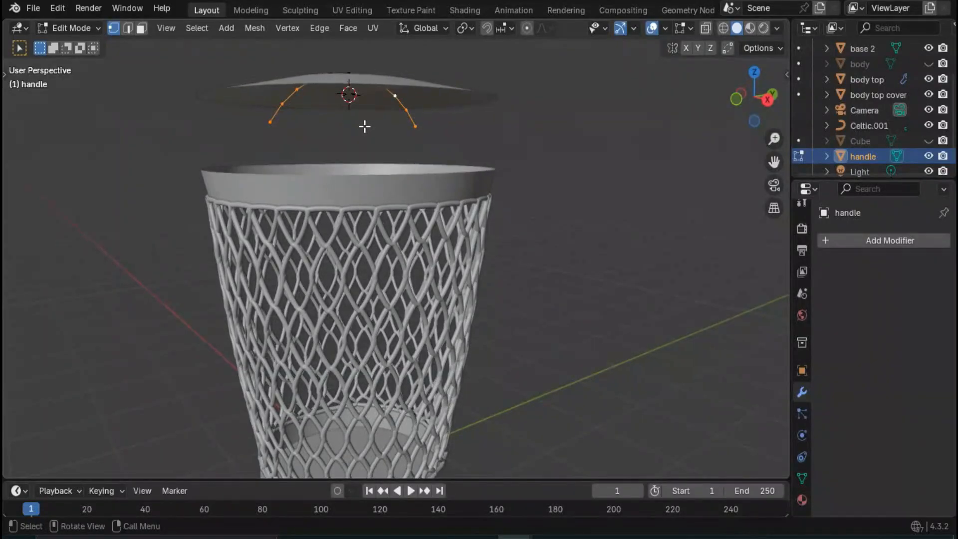
{"action": "key", "text": "x"}
{"action": "key", "text": "Escape"}
{"action": "key", "text": "x"}
{"action": "left_click", "coordinate": [342, 110]}
- Select all remaining handle vertices, move them 50 mm up along Z, and return to Object Mode
{"action": "middle_click_drag", "start_coordinate": [387, 117], "coordinate": [377, 158]}
{"action": "scroll", "coordinate": [332, 191], "scroll_direction": "up", "scroll_amount": 4}
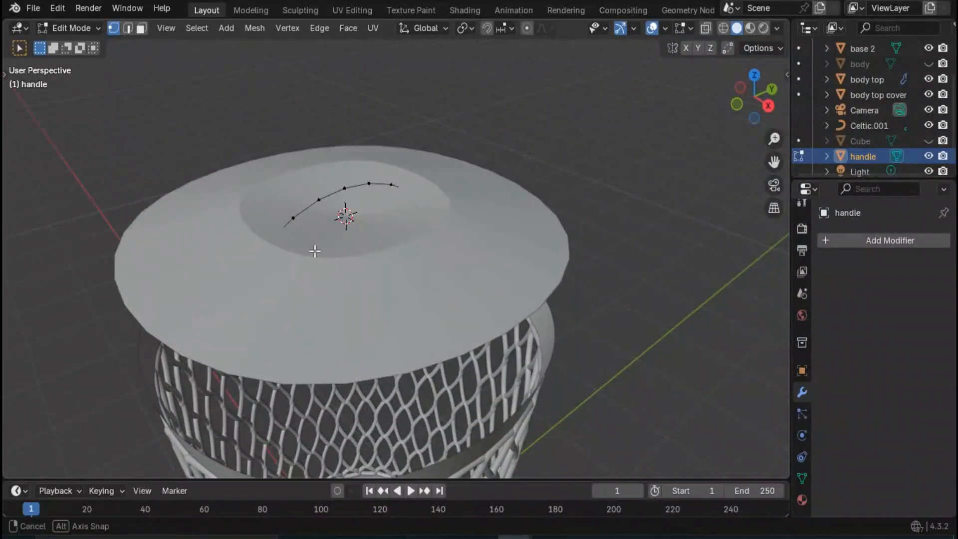
{"action": "middle_click_drag", "start_coordinate": [316, 250], "coordinate": [368, 268]}
{"action": "key", "text": "a"}
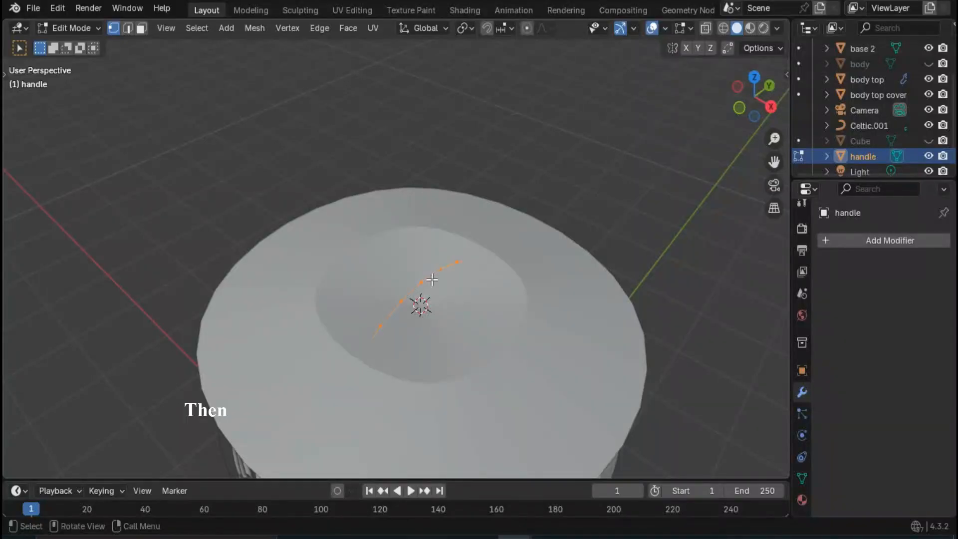
{"action": "scroll", "coordinate": [419, 273], "scroll_direction": "down", "scroll_amount": 3}
{"action": "key", "text": "g"}
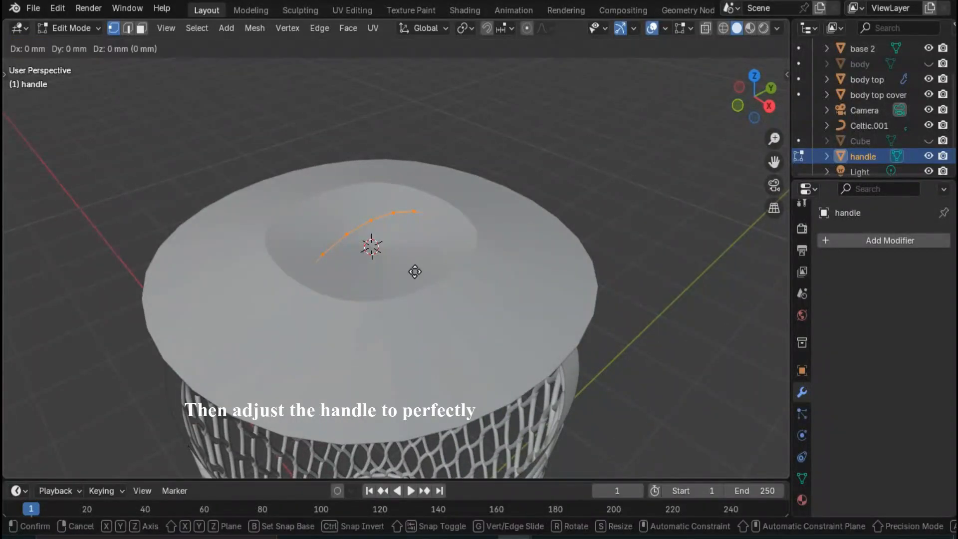
{"action": "key", "text": "z"}
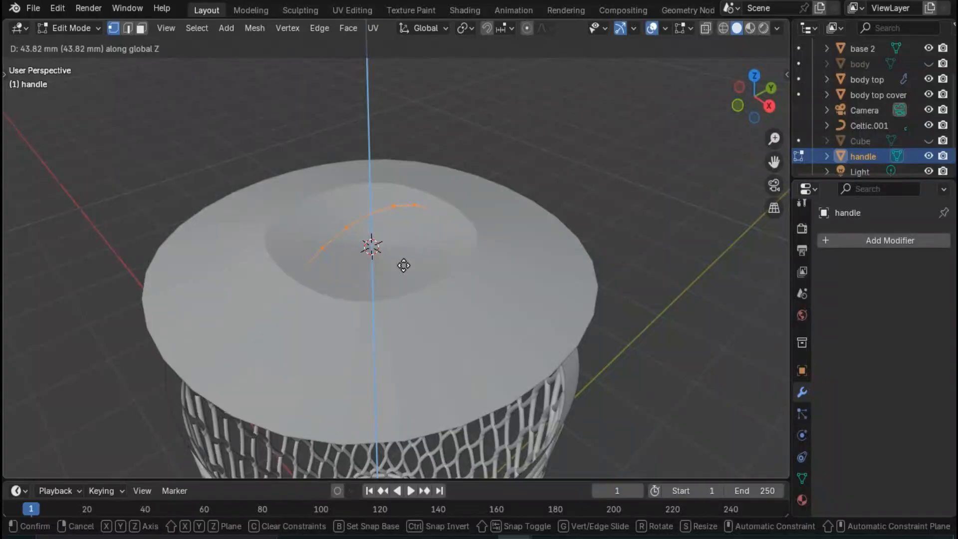
{"action": "type", "text": "50"}
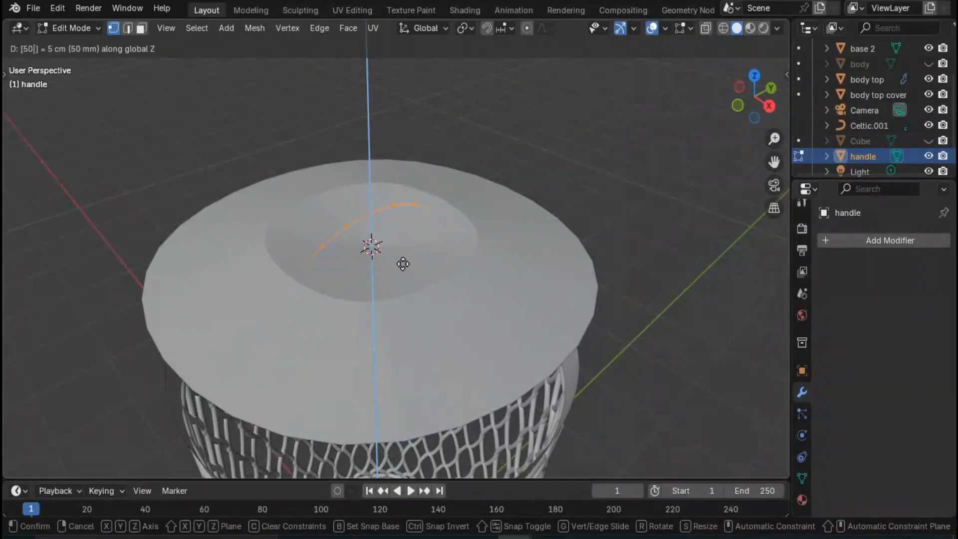
{"action": "key", "text": "Return"}
{"action": "mouse_move", "coordinate": [385, 323]}
{"action": "middle_mouse_down"}
{"action": "mouse_move", "coordinate": [367, 283]}
{"action": "mouse_move", "coordinate": [370, 317]}
{"action": "middle_mouse_up"}
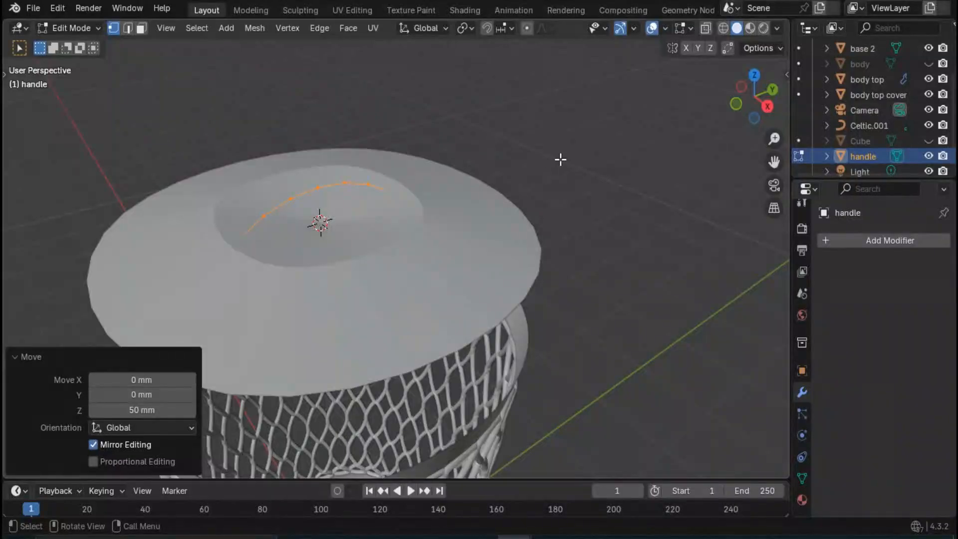
{"action": "middle_click_drag", "start_coordinate": [450, 207], "coordinate": [423, 262]}
{"action": "key", "text": "Tab"}
{"action": "left_click", "coordinate": [537, 142]}
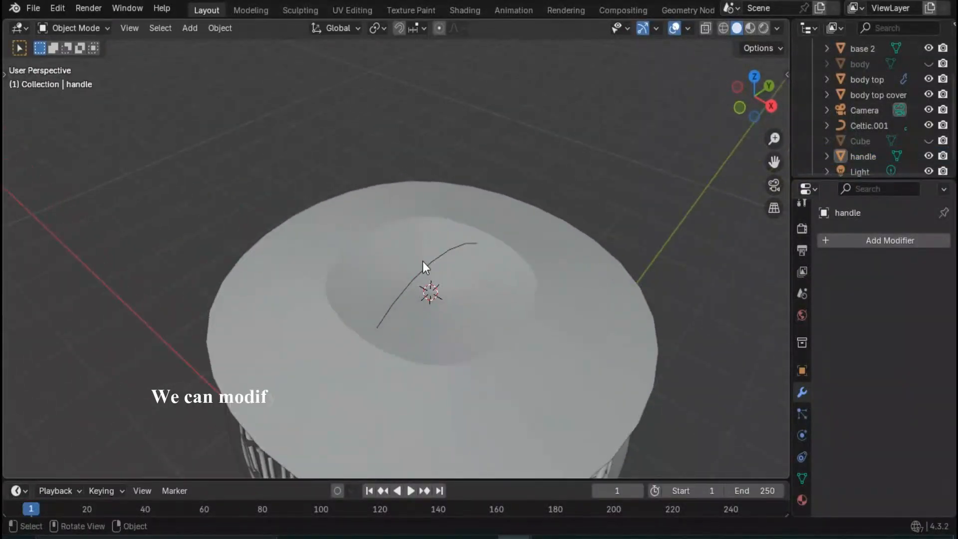
- Edit the handle and extrude its arc 75 mm along X
{"action": "left_click", "coordinate": [424, 263]}
{"action": "left_click", "coordinate": [428, 265]}
{"action": "scroll", "coordinate": [480, 268], "scroll_direction": "down", "scroll_amount": 2}
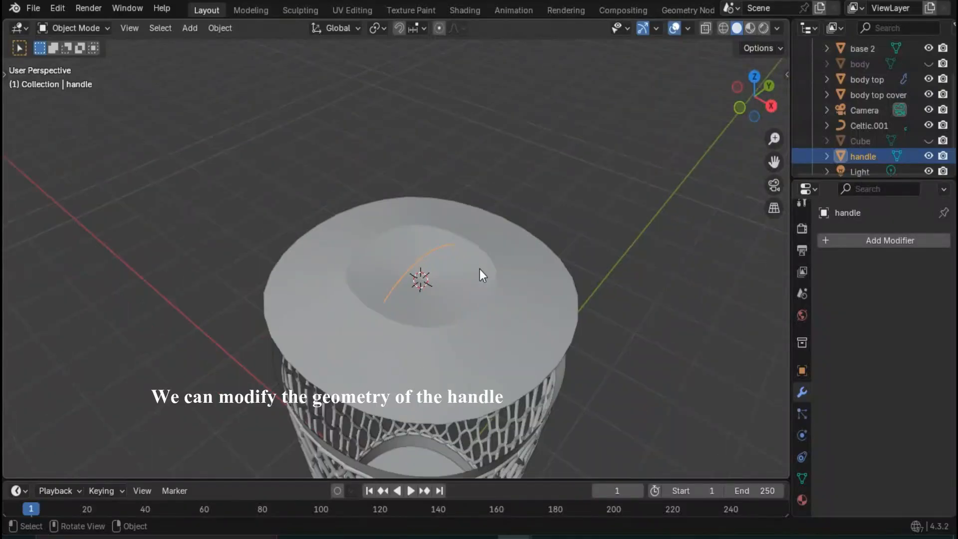
{"action": "mouse_move", "coordinate": [481, 268]}
{"action": "middle_mouse_down"}
{"action": "mouse_move", "coordinate": [486, 283]}
{"action": "mouse_move", "coordinate": [510, 271]}
{"action": "mouse_move", "coordinate": [430, 229]}
{"action": "mouse_move", "coordinate": [467, 263]}
{"action": "middle_mouse_up"}
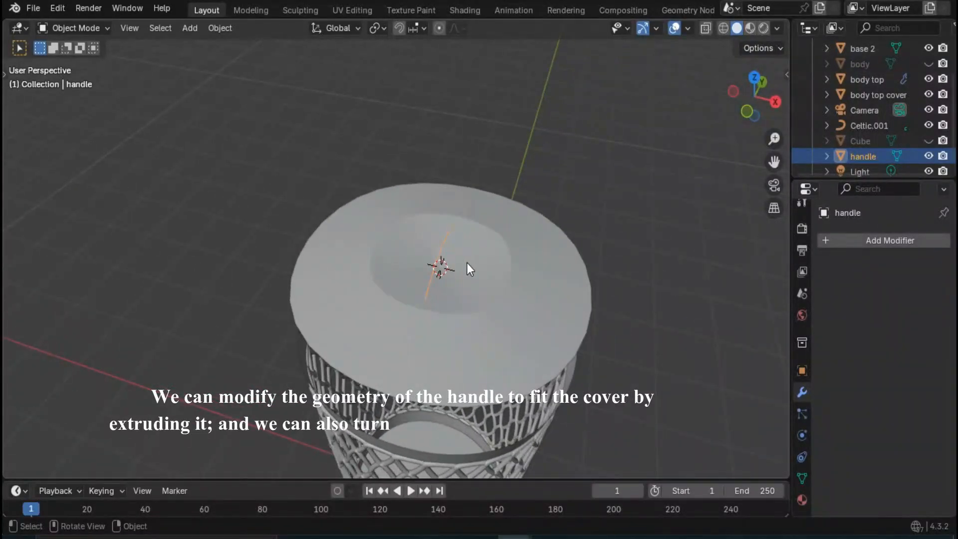
{"action": "key", "text": "Tab"}
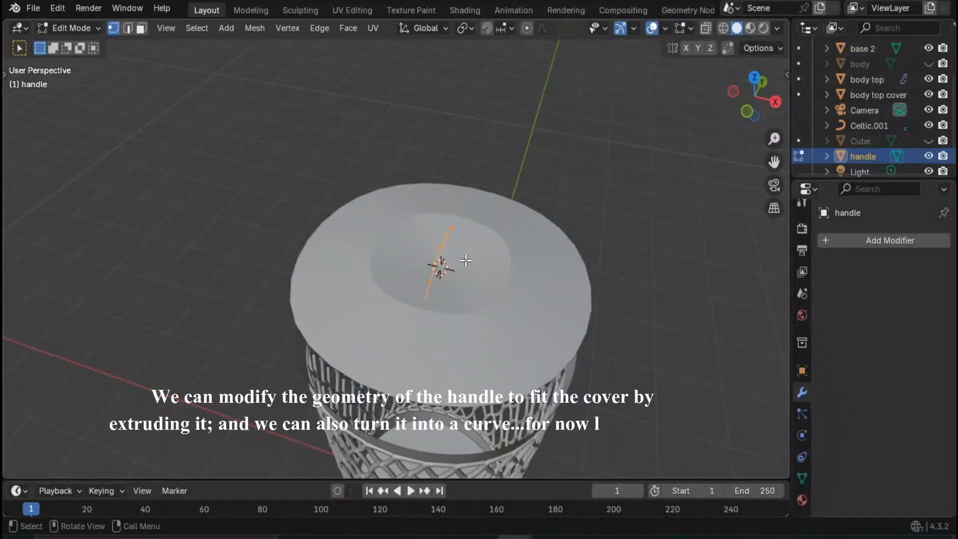
{"action": "key", "text": "e"}
{"action": "key", "text": "y"}
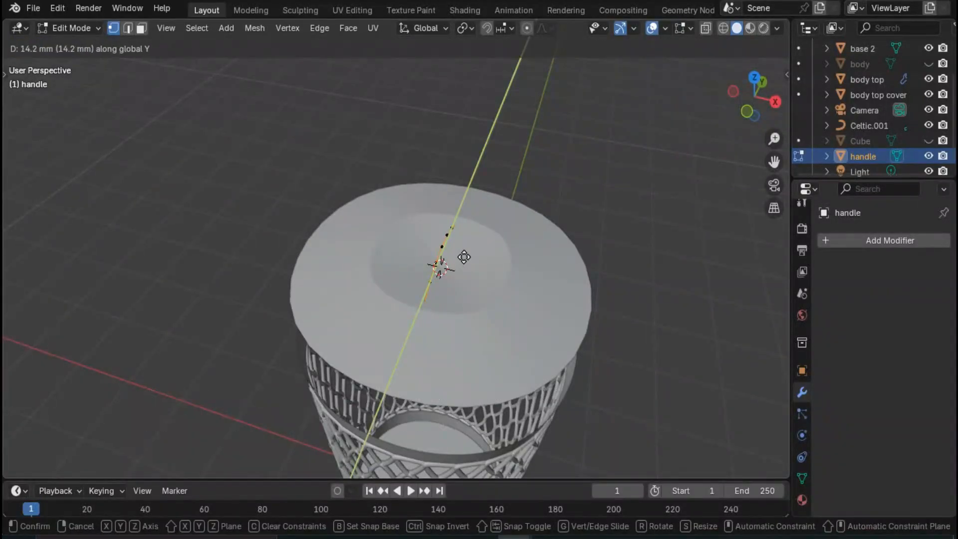
{"action": "key", "text": "x"}
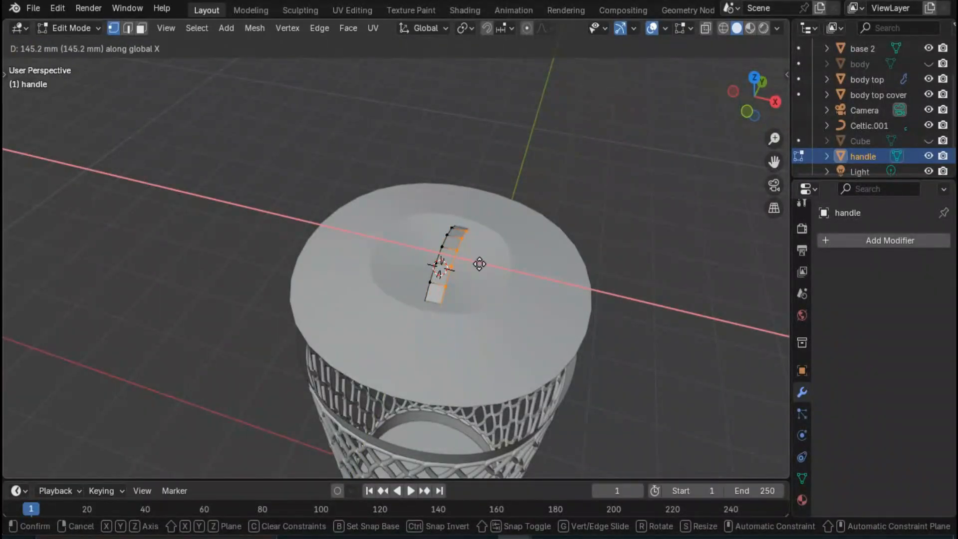
{"action": "type", "text": "150"}
{"action": "key", "text": "BackSpace"}
{"action": "key", "text": "BackSpace"}
{"action": "key", "text": "BackSpace"}
{"action": "type", "text": "75"}
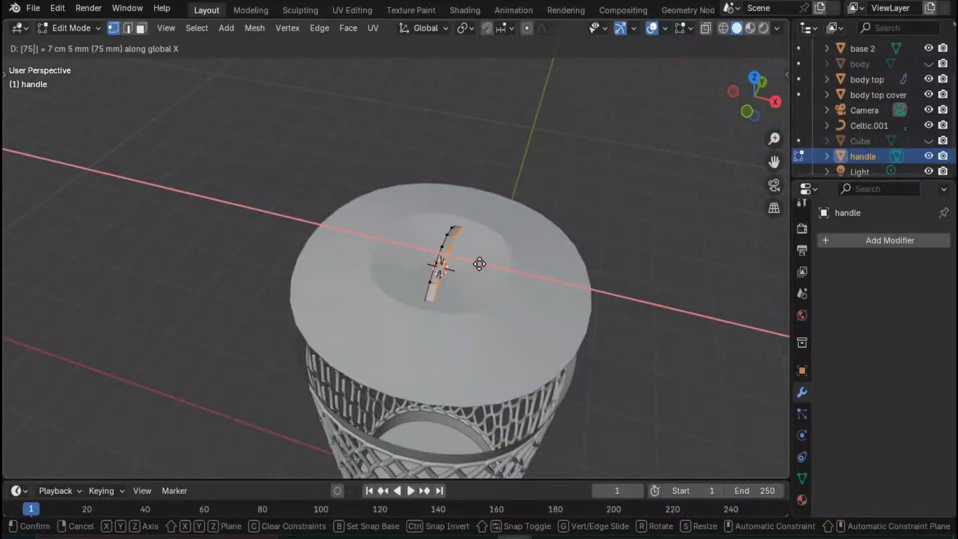
{"action": "key", "text": "Return"}
- Extrude the handle's opposite long edge -75 mm along X to widen the strip symmetrically
{"action": "type", "text": "ey"}
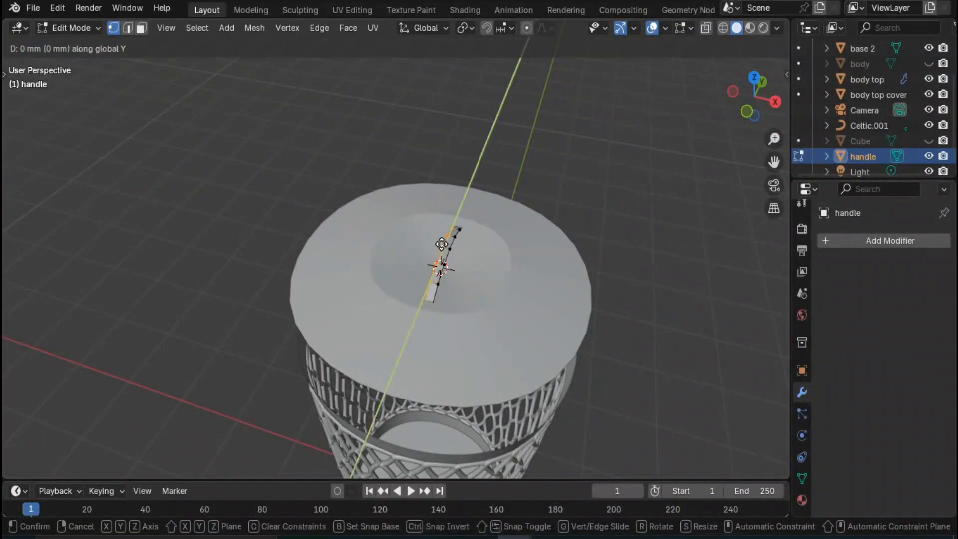
{"action": "type", "text": "x-75"}
{"action": "key", "text": "Return"}
{"action": "left_click", "coordinate": [357, 267]}
- Select all the handle strip's faces and extrude them 50 mm along their normals
{"action": "middle_click_drag", "start_coordinate": [357, 267], "coordinate": [294, 175]}
{"action": "left_click", "coordinate": [141, 28]}
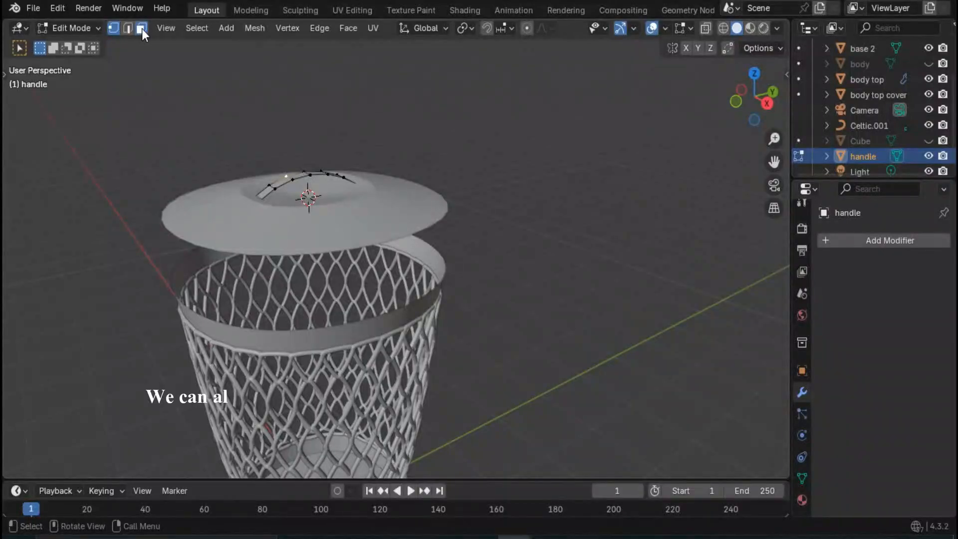
{"action": "left_click", "coordinate": [294, 176]}
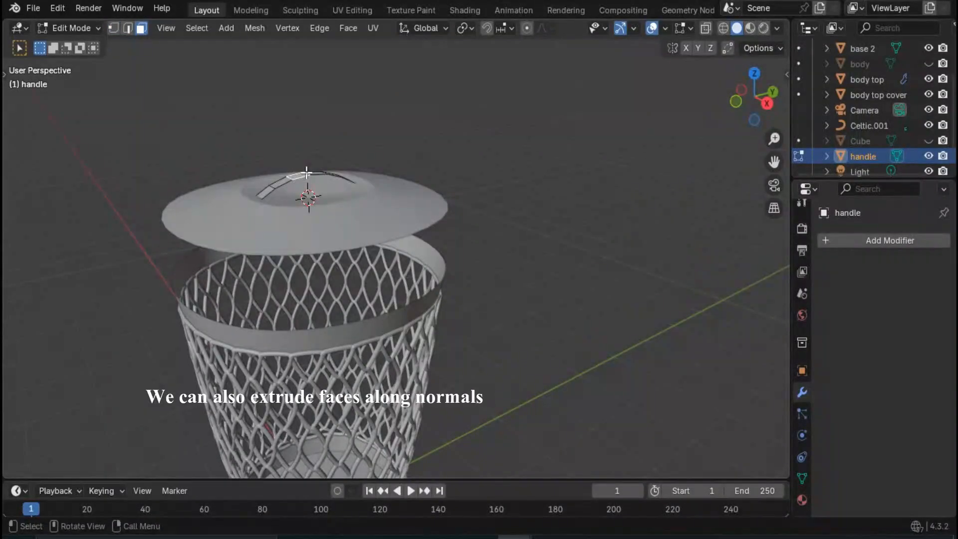
{"action": "key", "text": "ctrl+f"}
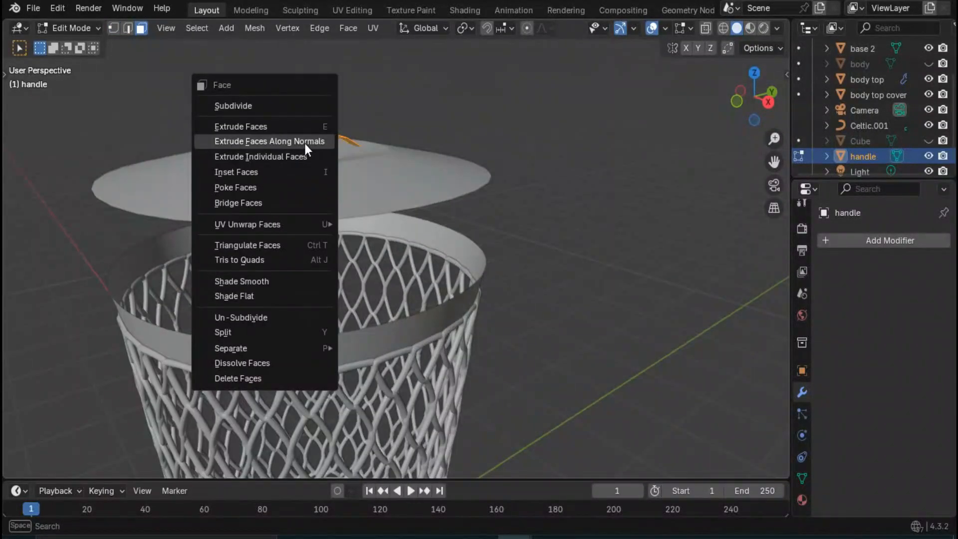
{"action": "left_click", "coordinate": [304, 144]}
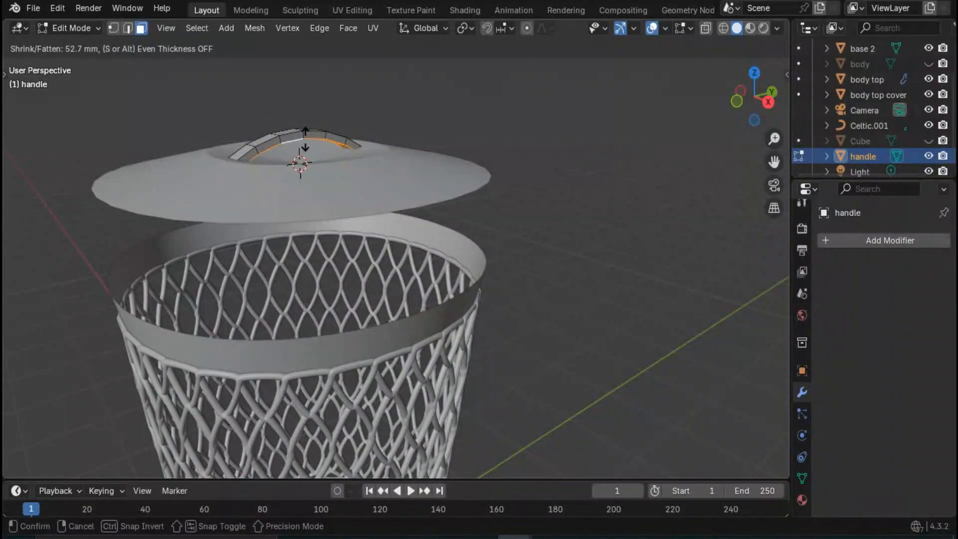
{"action": "type", "text": "50"}
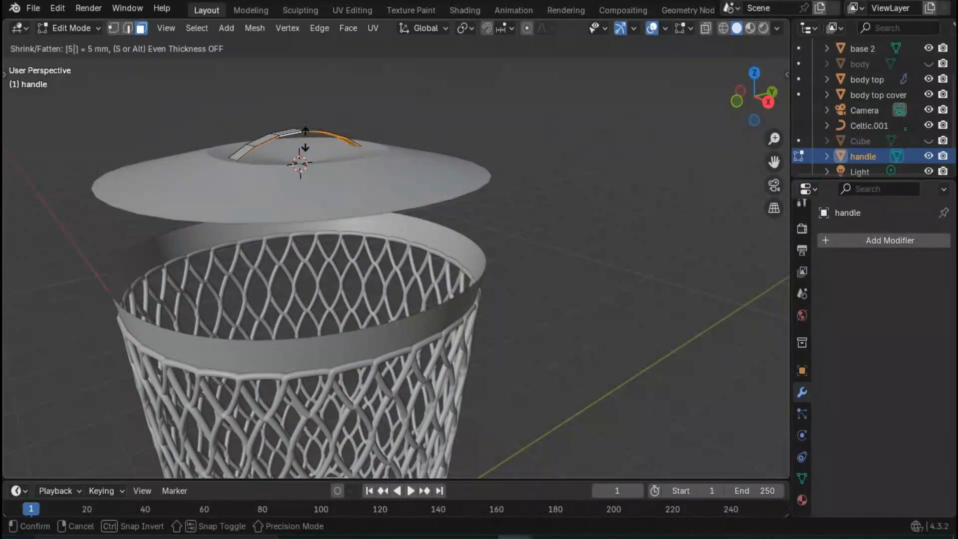
{"action": "key", "text": "Return"}
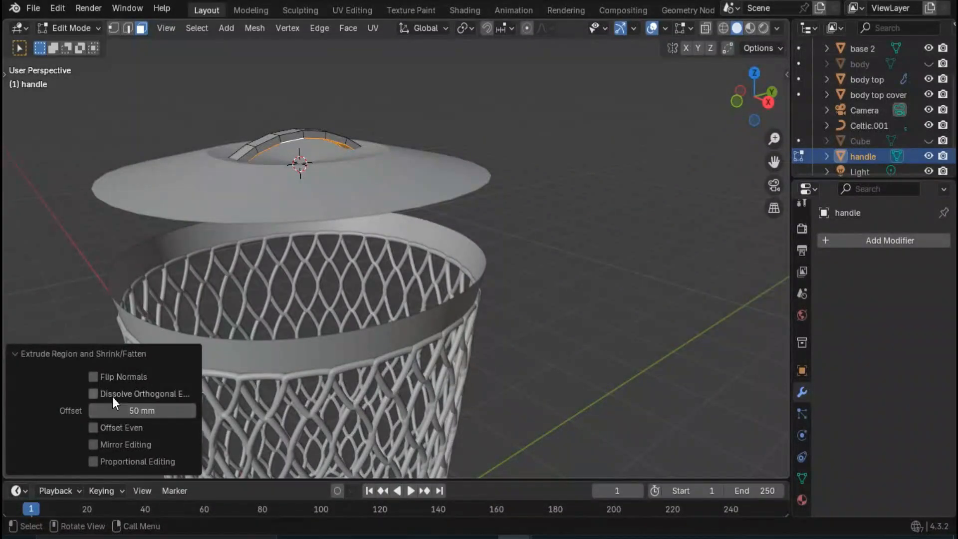
- Enable Flip Normals for the handle's extrusion, return to Object Mode and deselect the handle
{"action": "left_click", "coordinate": [98, 380]}
{"action": "left_click", "coordinate": [495, 92]}
{"action": "middle_click_drag", "start_coordinate": [445, 199], "coordinate": [470, 268]}
{"action": "key", "text": "Tab"}
{"action": "left_click", "coordinate": [586, 237]}
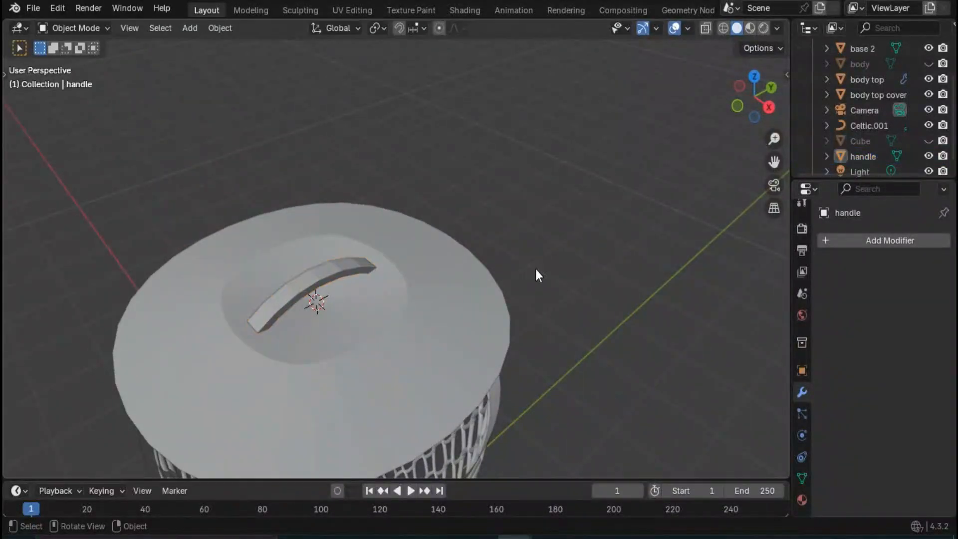
- Add a Subdivision Surface modifier to the handle with three viewport levels
{"action": "middle_click_drag", "start_coordinate": [535, 269], "coordinate": [373, 239]}
{"action": "left_click", "coordinate": [301, 178]}
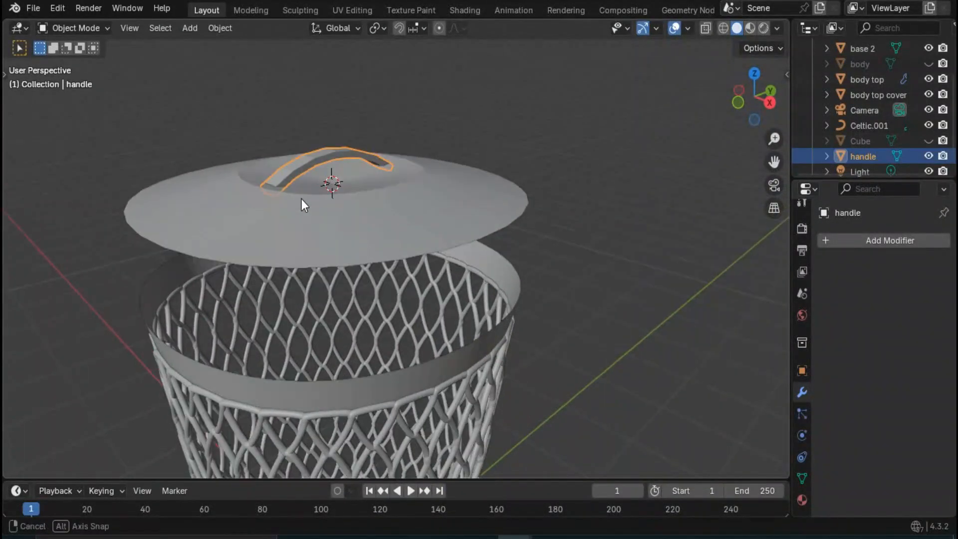
{"action": "middle_click_drag", "start_coordinate": [302, 199], "coordinate": [672, 297]}
{"action": "left_click", "coordinate": [860, 239]}
{"action": "mouse_move", "coordinate": [837, 250]}
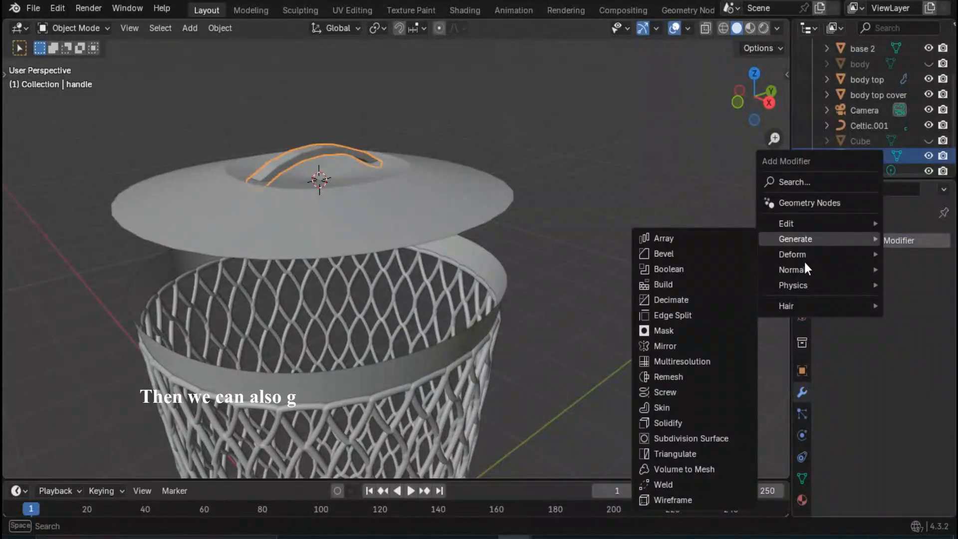
{"action": "left_click", "coordinate": [843, 238]}
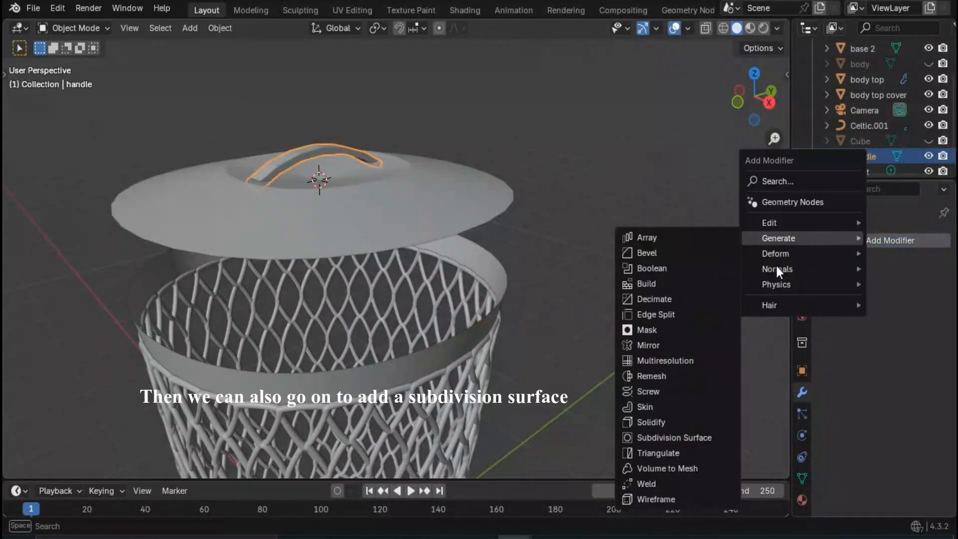
{"action": "left_click", "coordinate": [675, 435]}
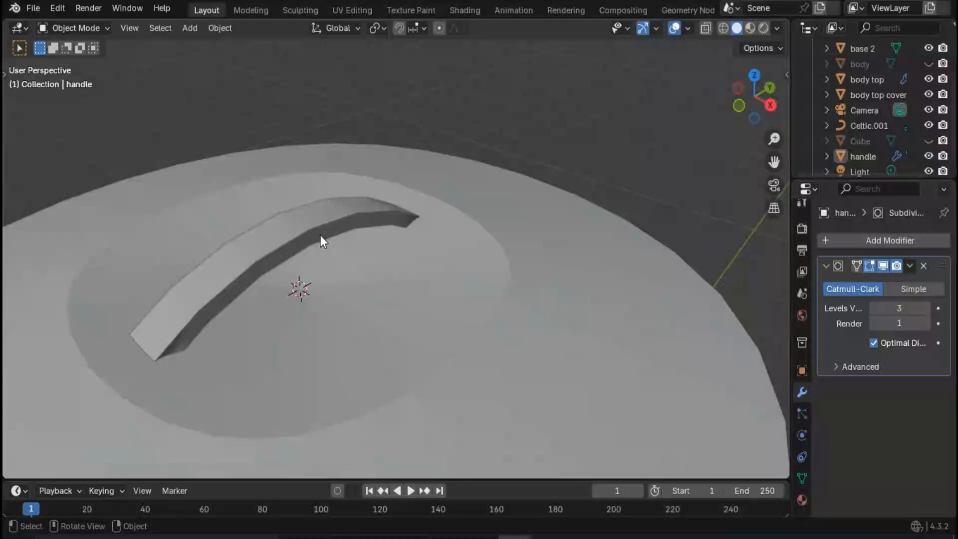
- Select the body top cover and switch it to Edit Mode
{"action": "left_click", "coordinate": [320, 235]}
{"action": "right_click", "coordinate": [331, 217]}
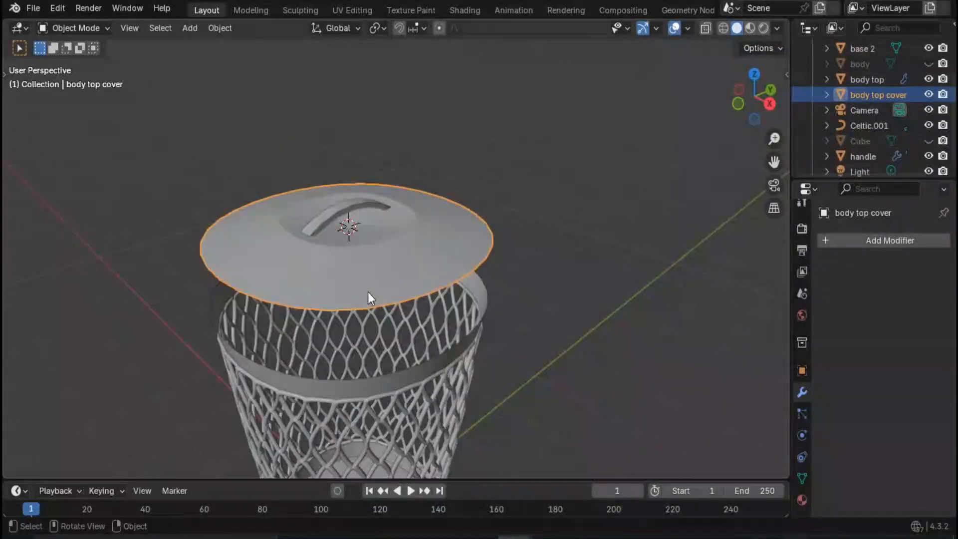
{"action": "middle_click_drag", "start_coordinate": [368, 292], "coordinate": [354, 212]}
{"action": "scroll", "coordinate": [356, 225], "scroll_direction": "up", "scroll_amount": 2}
{"action": "middle_click_drag", "start_coordinate": [361, 249], "coordinate": [349, 232]}
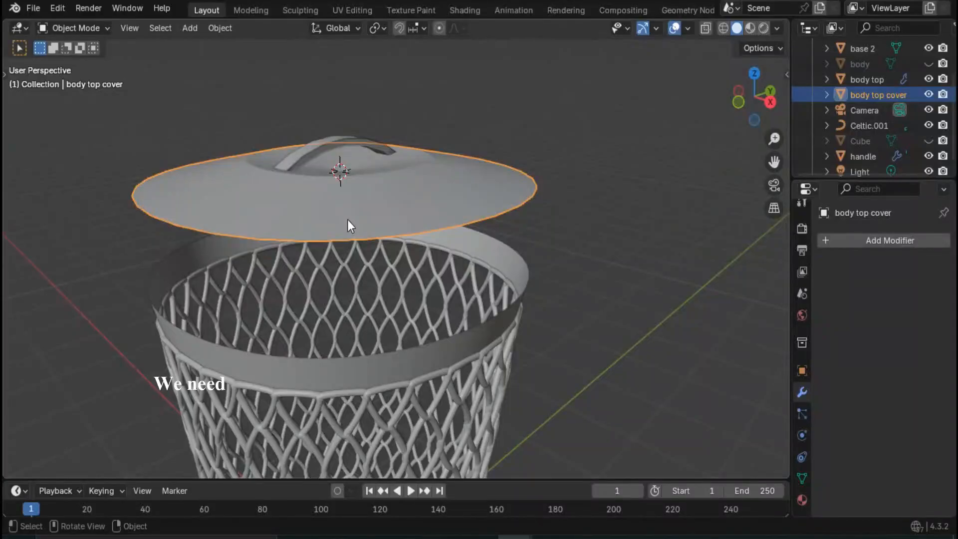
{"action": "key", "text": "Tab"}
- Select the cover's outer edge loop and duplicate it -100 mm along Z
{"action": "middle_click_drag", "start_coordinate": [349, 223], "coordinate": [308, 235]}
{"action": "left_click", "coordinate": [306, 148]}
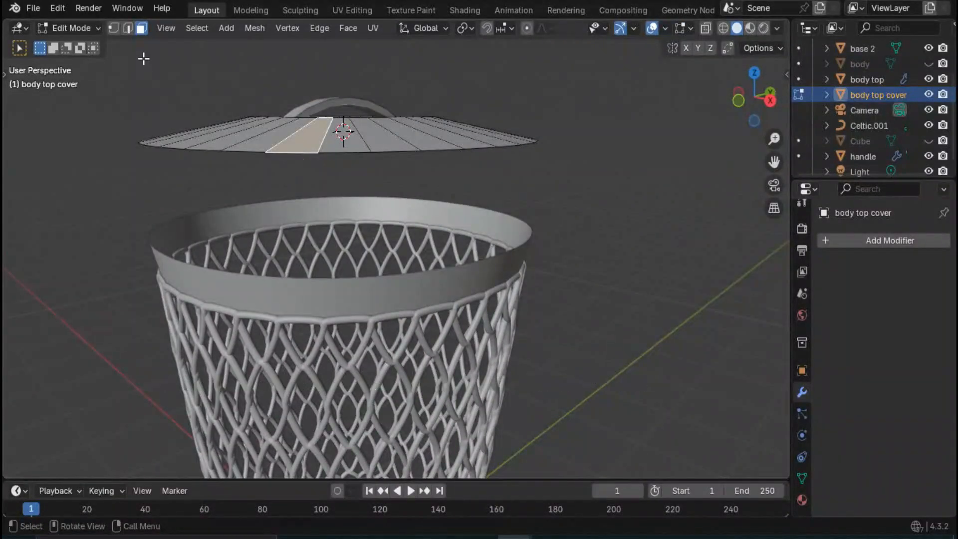
{"action": "left_click", "coordinate": [128, 28]}
{"action": "left_click", "coordinate": [303, 153]}
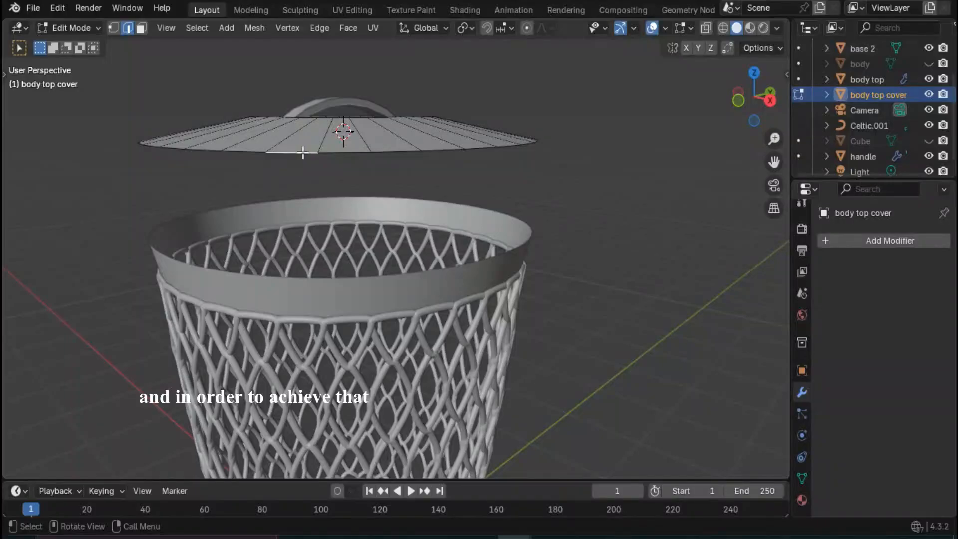
{"action": "left_click", "coordinate": [302, 152], "text": "alt"}
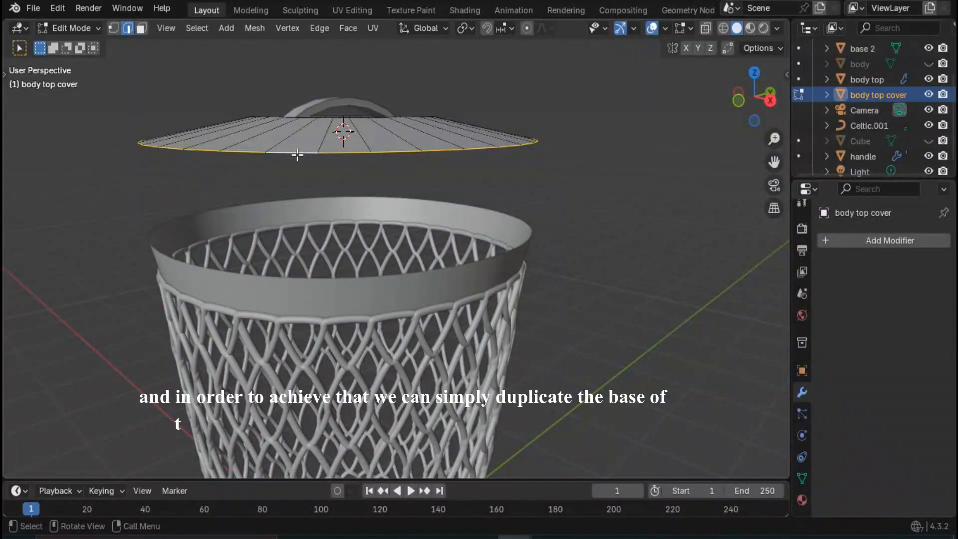
{"action": "key", "text": "shift+d"}
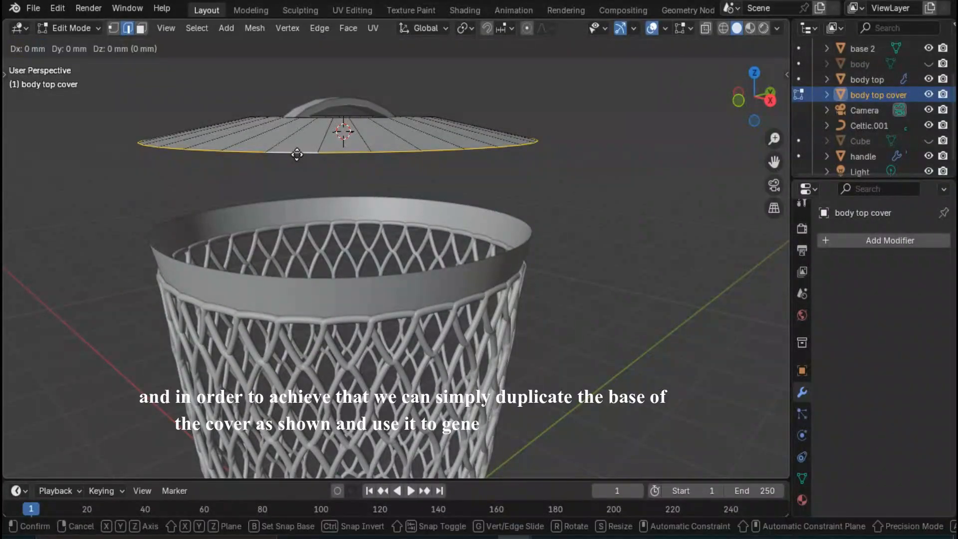
{"action": "key", "text": "z"}
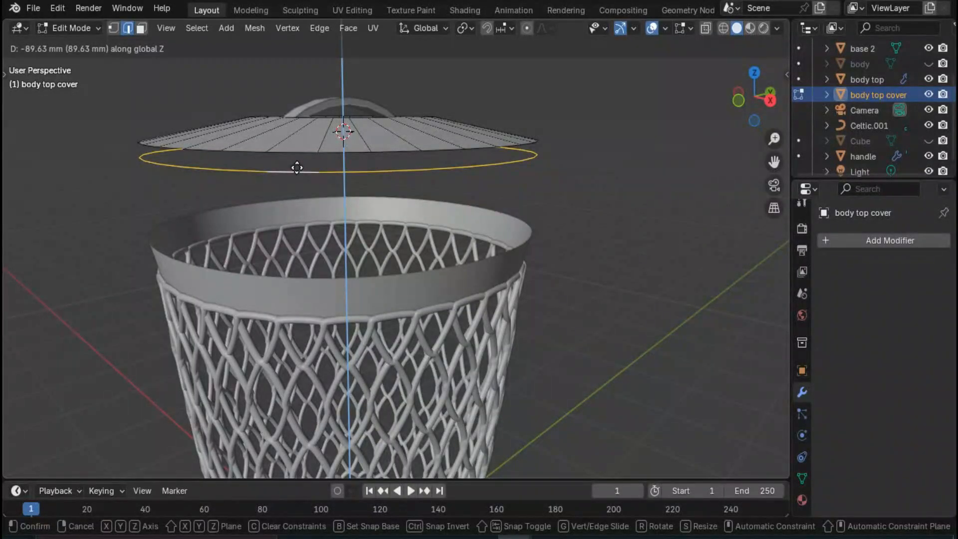
{"action": "type", "text": "-100"}
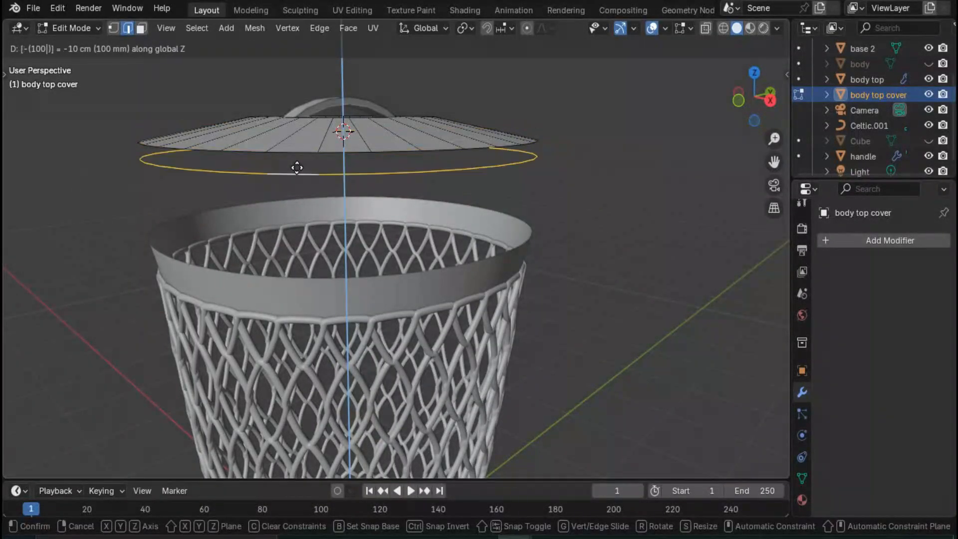
{"action": "key", "text": "Return"}
- Extrude the duplicated edge loop 100 mm up along Z to form a band under the cover
{"action": "type", "text": "e"}
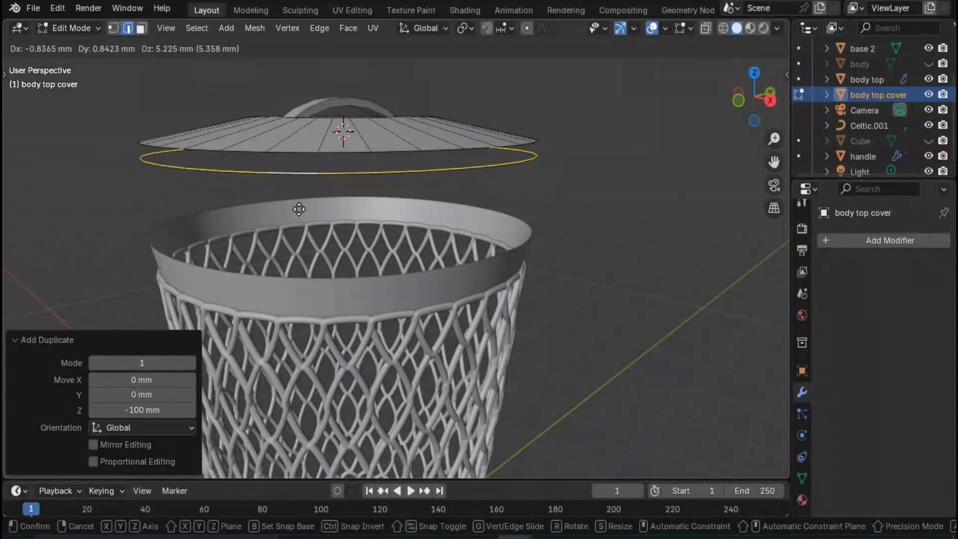
{"action": "type", "text": "z10"}
{"action": "type", "text": "0"}
{"action": "key", "text": "Return"}
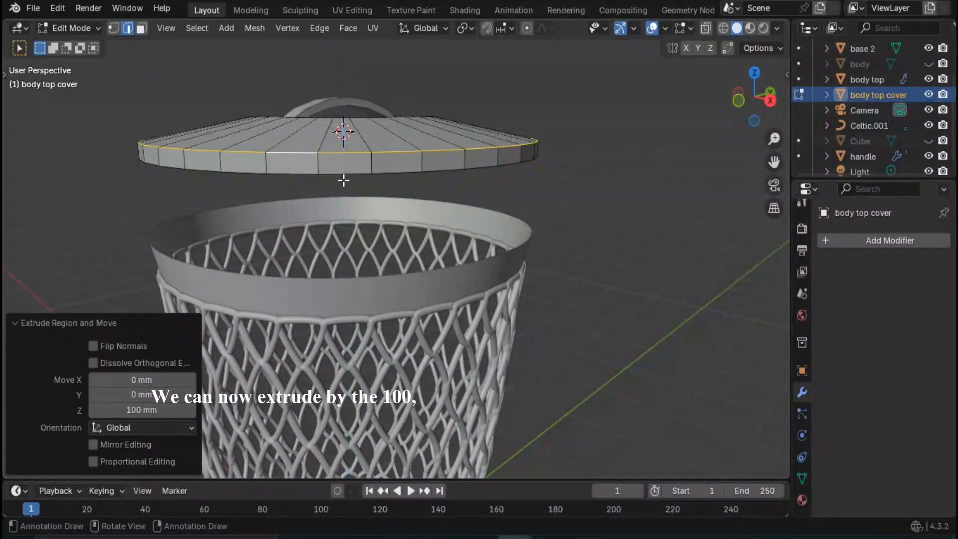
{"action": "left_click", "coordinate": [548, 157]}
{"action": "middle_click_drag", "start_coordinate": [485, 220], "coordinate": [482, 240]}
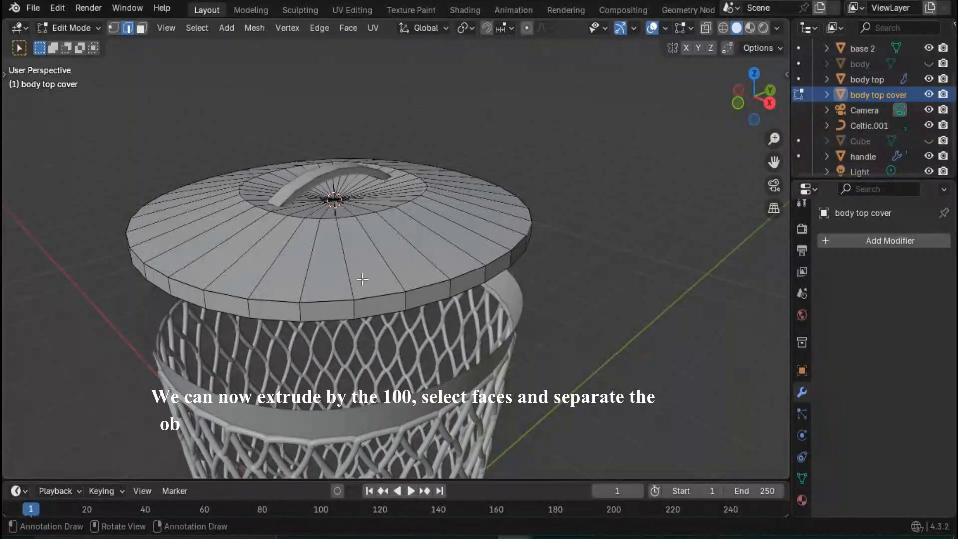
- Select the whole ring of faces in the cover's side band and separate it into its own object
{"action": "middle_click_drag", "start_coordinate": [363, 279], "coordinate": [206, 214]}
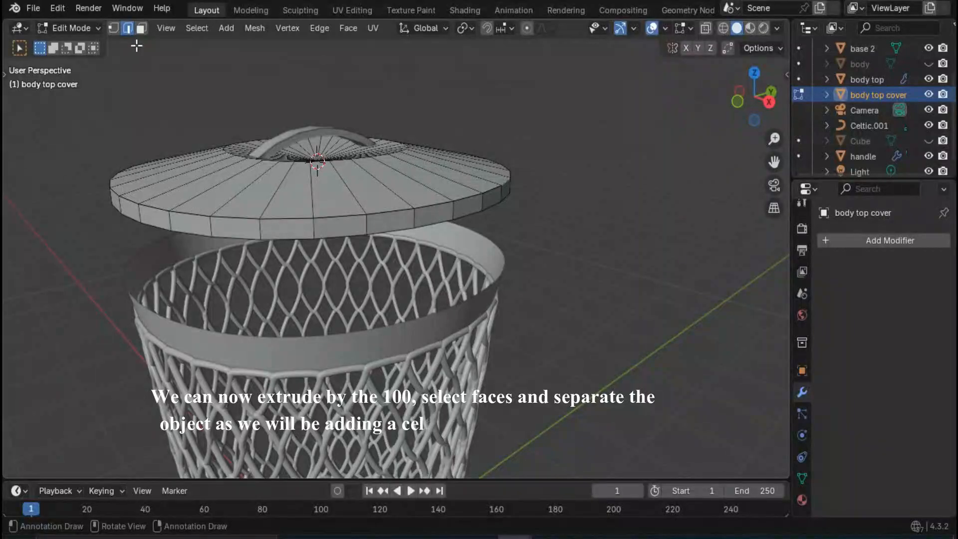
{"action": "left_click", "coordinate": [141, 28]}
{"action": "left_click", "coordinate": [260, 228]}
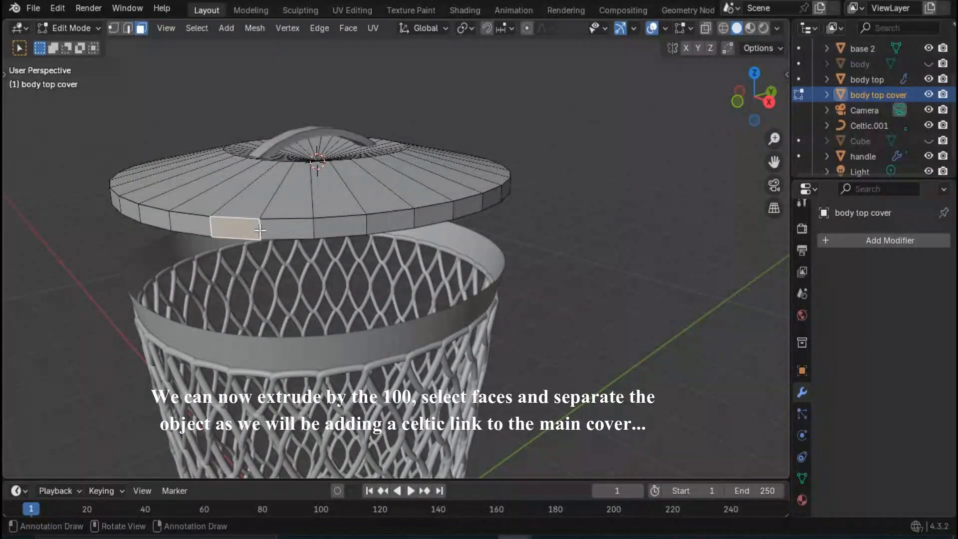
{"action": "key", "text": "alt+a"}
{"action": "scroll", "coordinate": [309, 213], "scroll_direction": "down", "scroll_amount": 2}
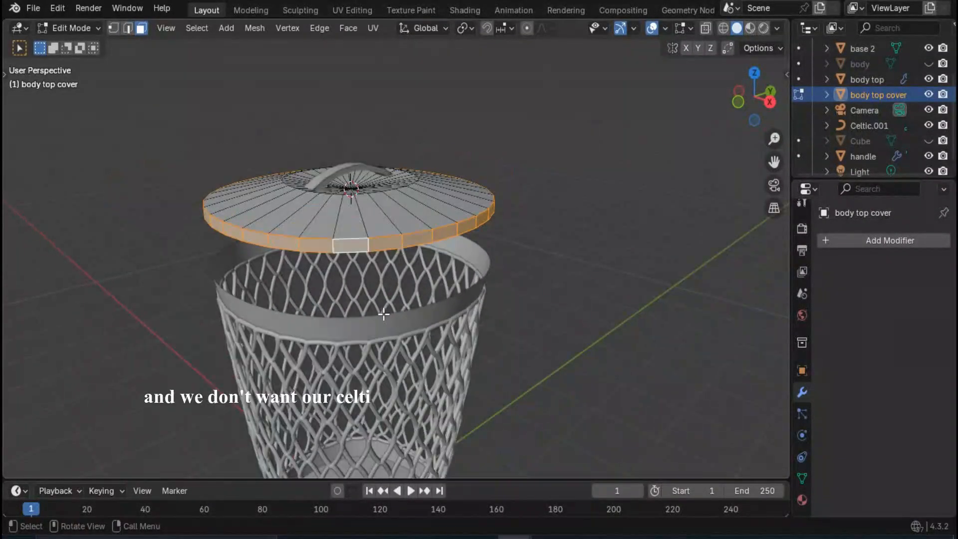
{"action": "key", "text": "p"}
{"action": "left_click", "coordinate": [379, 298]}
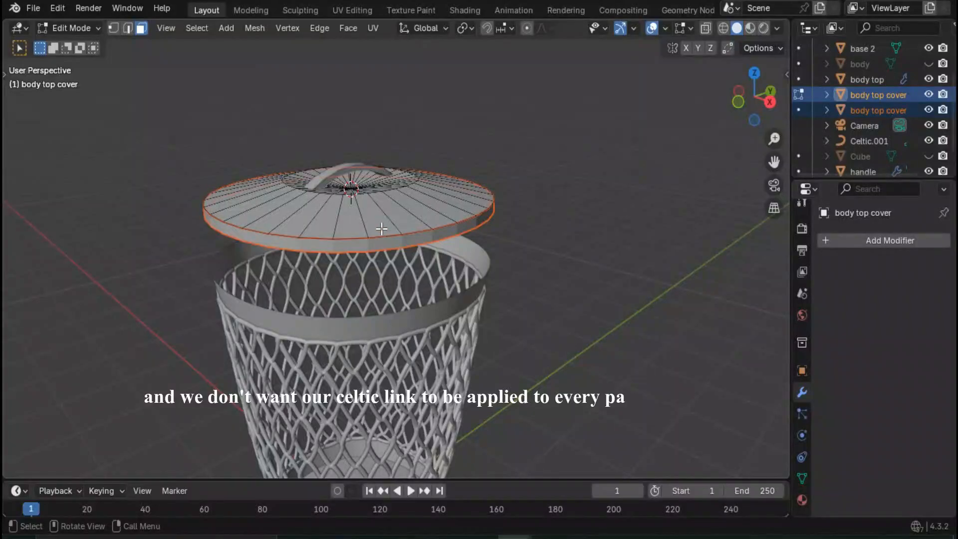
{"action": "middle_click_drag", "start_coordinate": [381, 228], "coordinate": [370, 246]}
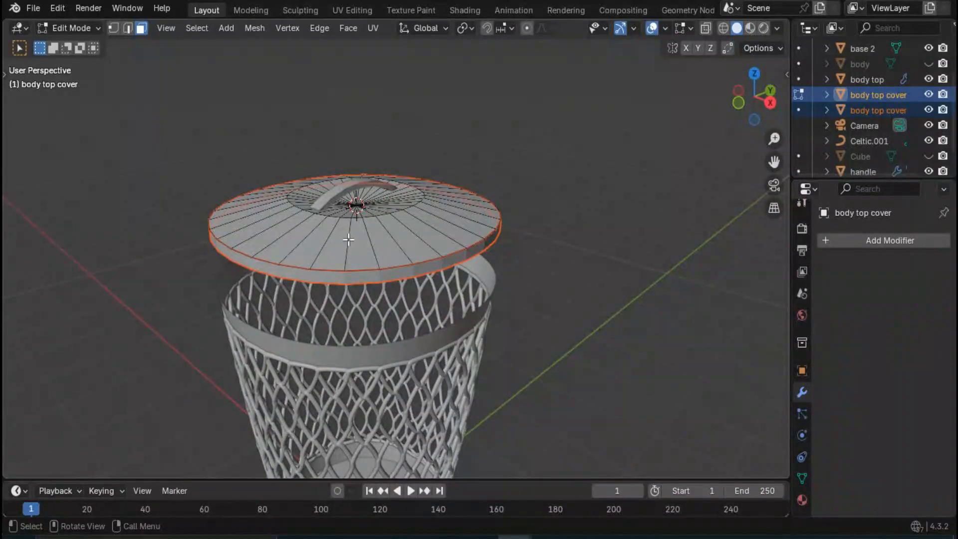
{"action": "scroll", "coordinate": [349, 242], "scroll_direction": "up", "scroll_amount": 2}
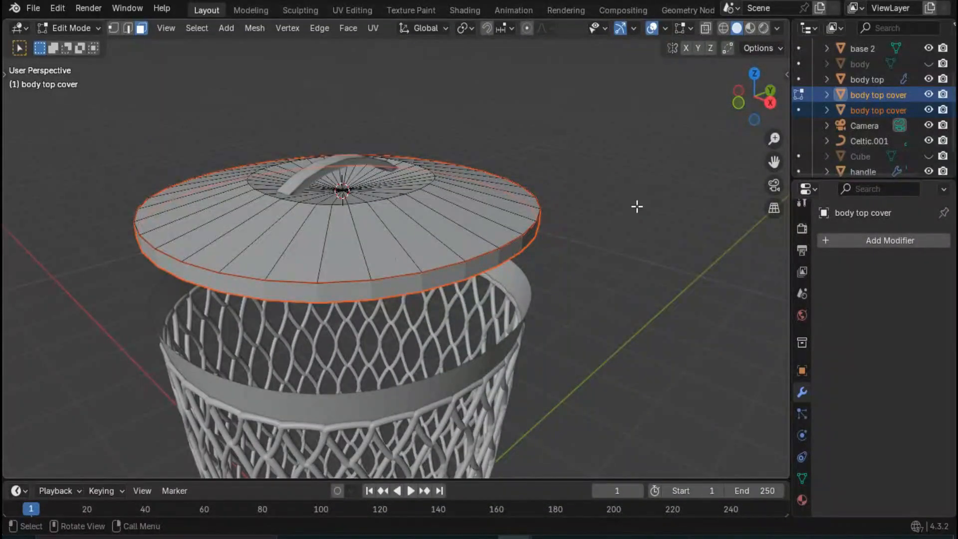
- Rename the separated side band object as "body top cover edge"
{"action": "left_click", "coordinate": [873, 113]}
{"action": "double_click", "coordinate": [872, 113]}
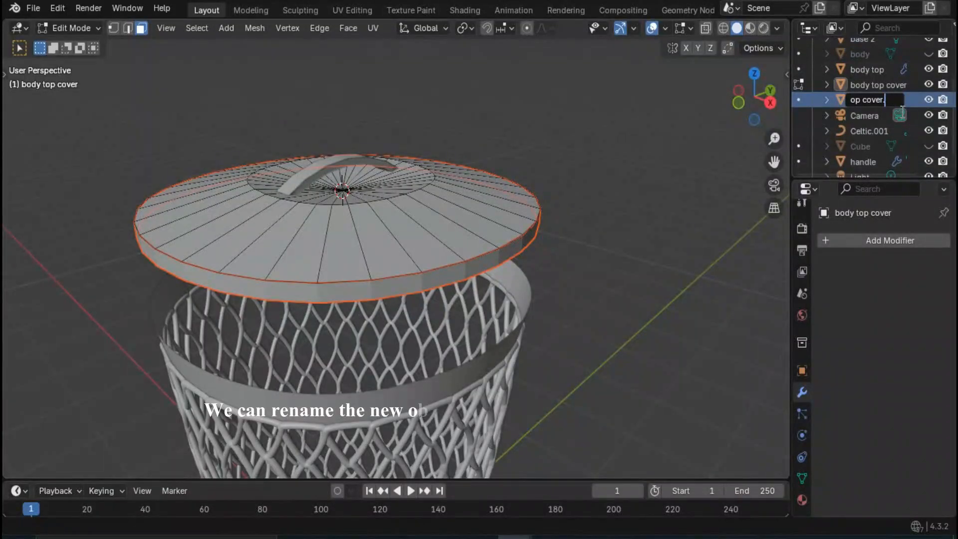
{"action": "type", "text": "e"}
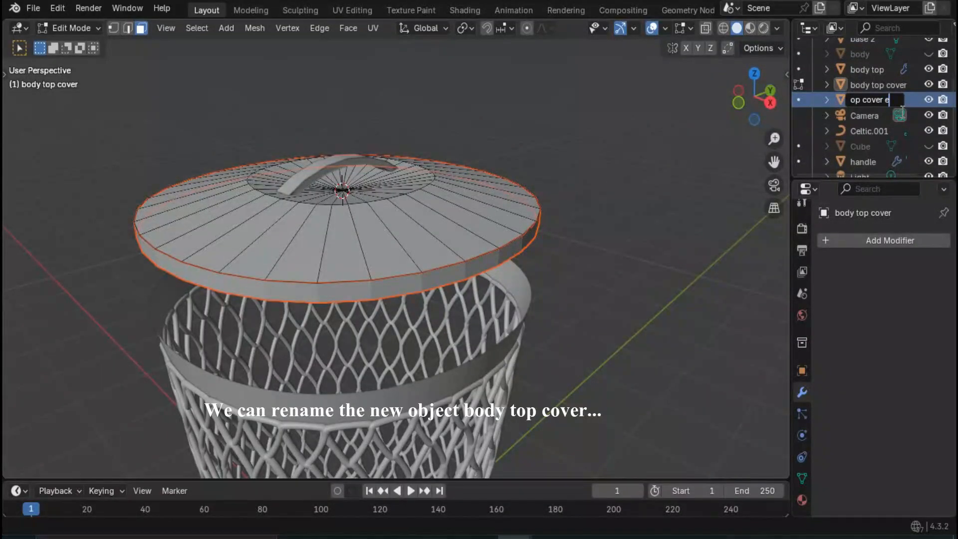
{"action": "type", "text": "dge"}
{"action": "key", "text": "Return"}
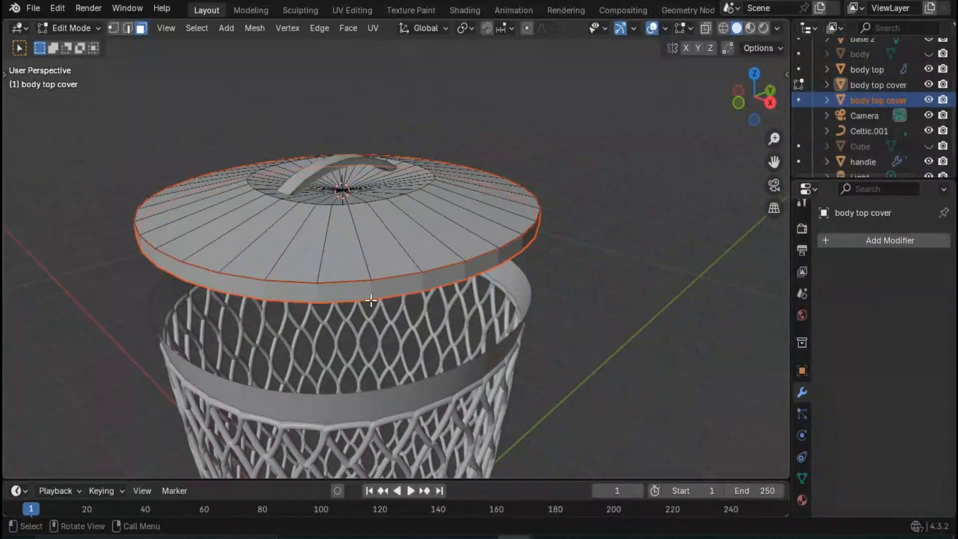
- Return to Object Mode, select the flat body top cover, and add a Celtic Links knot curve based on it
{"action": "key", "text": "Tab"}
{"action": "left_click", "coordinate": [376, 261]}
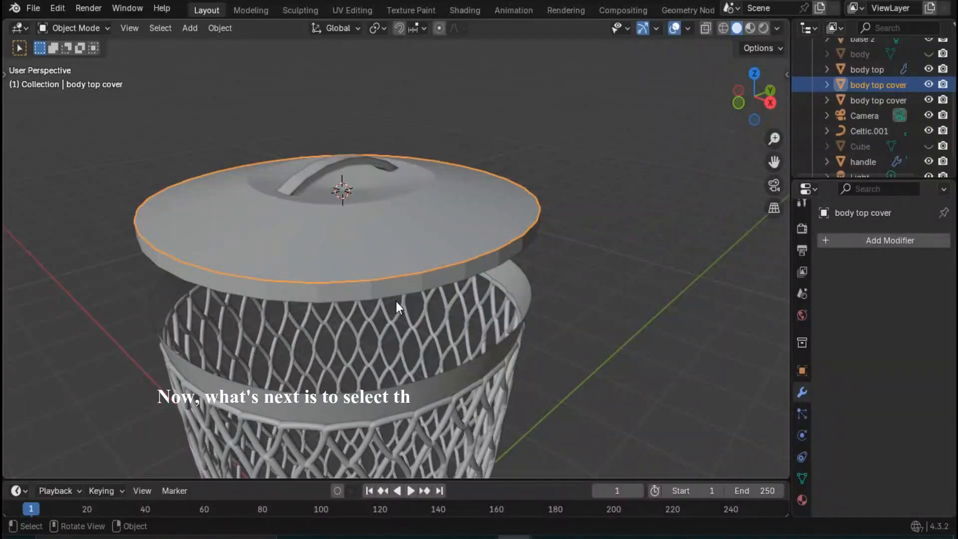
{"action": "scroll", "coordinate": [407, 299], "scroll_direction": "down", "scroll_amount": 5}
{"action": "key", "text": "shift+a"}
{"action": "mouse_move", "coordinate": [384, 248]}
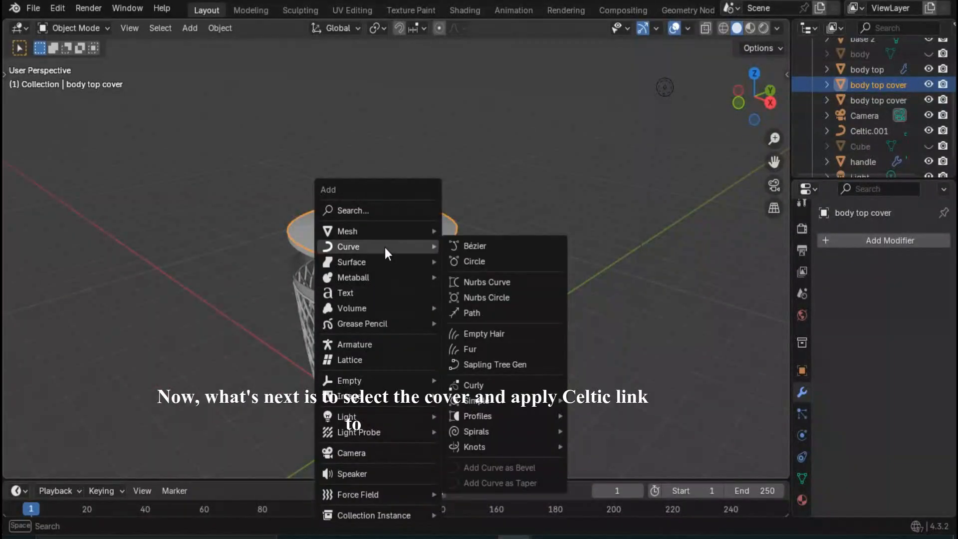
{"action": "mouse_move", "coordinate": [500, 446]}
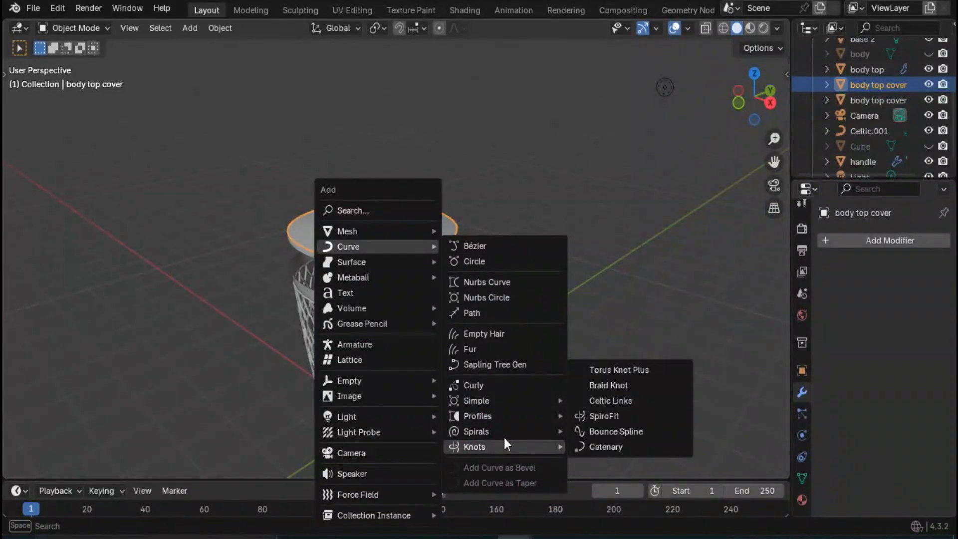
{"action": "left_click", "coordinate": [622, 405]}
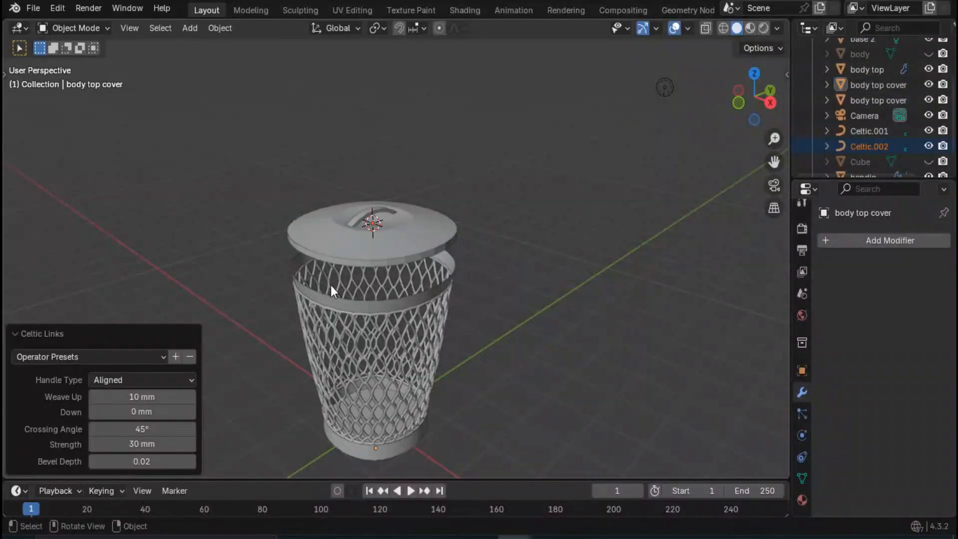
- Try a strength of 20 mm with bevel depths of 0.05 and 0.01 on the new Celtic Links curve
{"action": "scroll", "coordinate": [347, 295], "scroll_direction": "down", "scroll_amount": 5}
{"action": "scroll", "coordinate": [380, 98], "scroll_direction": "up", "scroll_amount": 3}
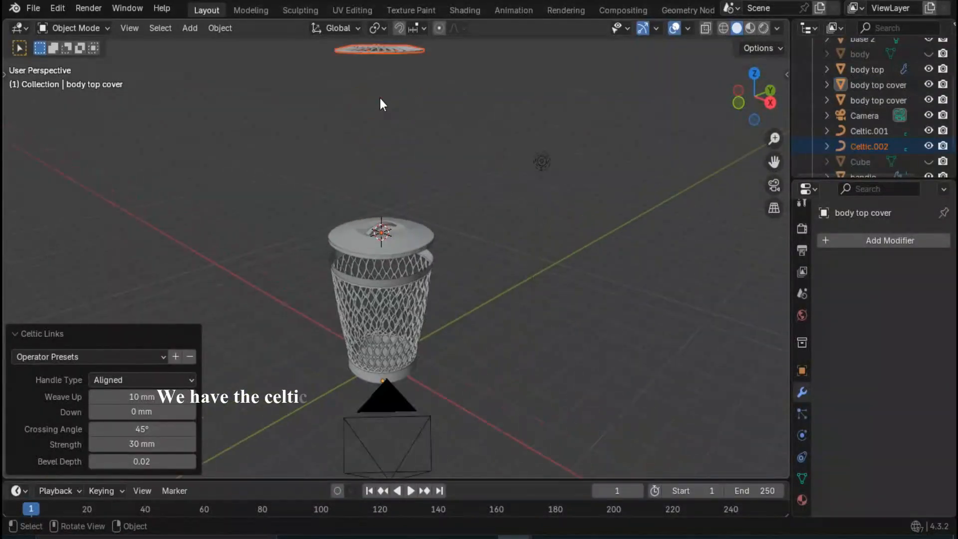
{"action": "middle_click_drag", "start_coordinate": [390, 151], "coordinate": [390, 252]}
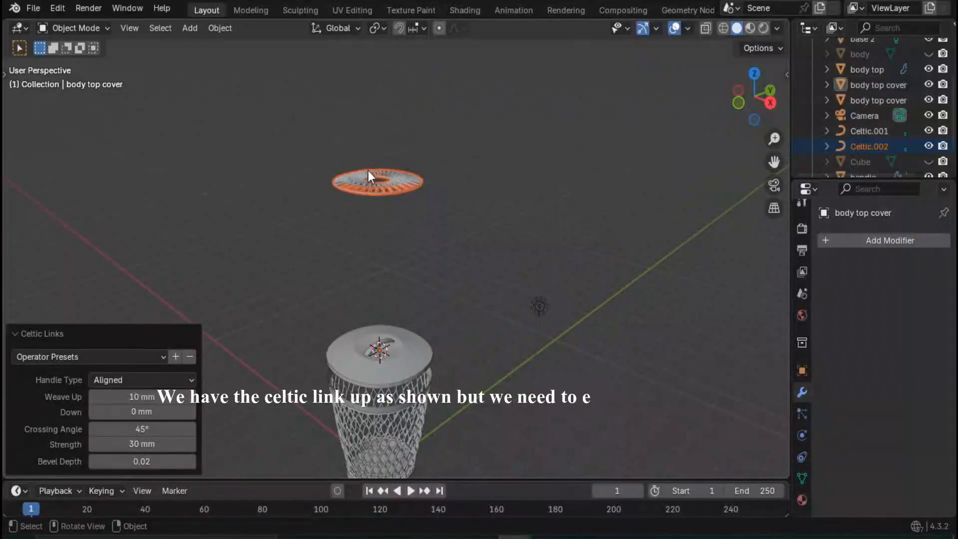
{"action": "scroll", "coordinate": [370, 173], "scroll_direction": "up", "scroll_amount": 3}
{"action": "middle_click_drag", "start_coordinate": [376, 176], "coordinate": [388, 216]}
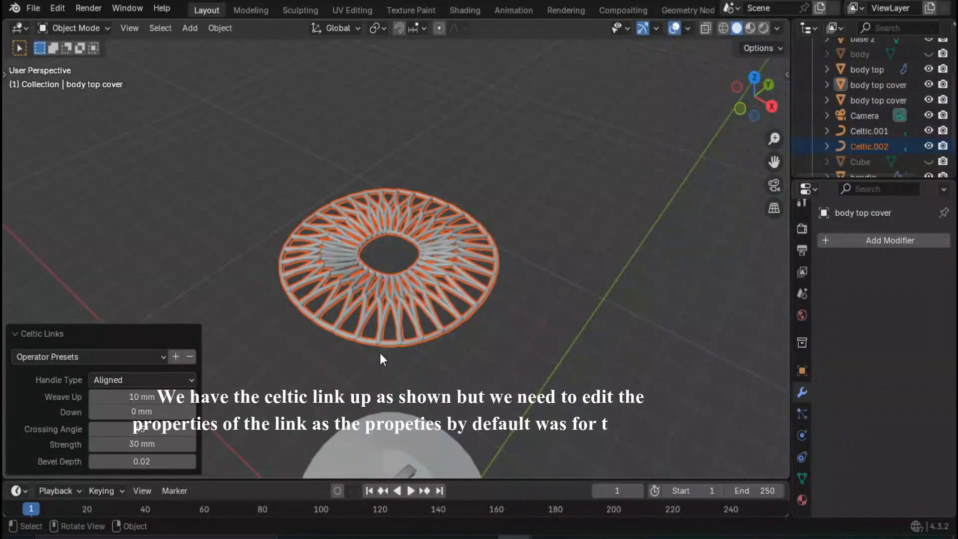
{"action": "scroll", "coordinate": [388, 327], "scroll_direction": "up", "scroll_amount": 5}
{"action": "scroll", "coordinate": [391, 316], "scroll_direction": "down", "scroll_amount": 4}
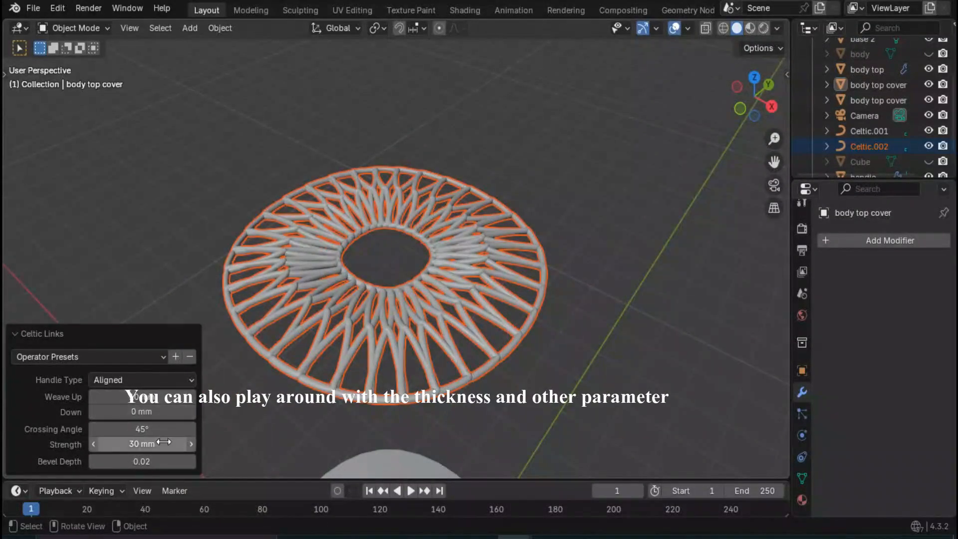
{"action": "left_click", "coordinate": [97, 448]}
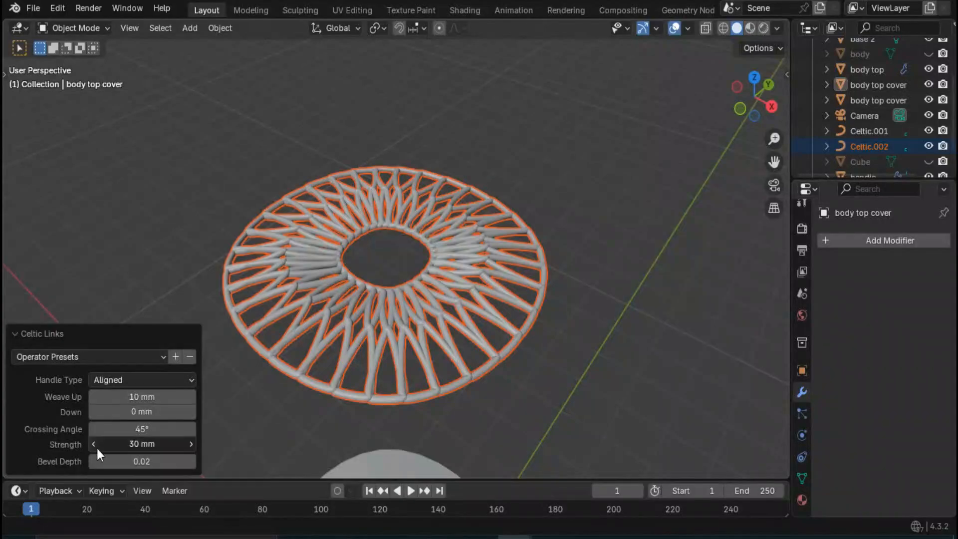
{"action": "left_click", "coordinate": [142, 461]}
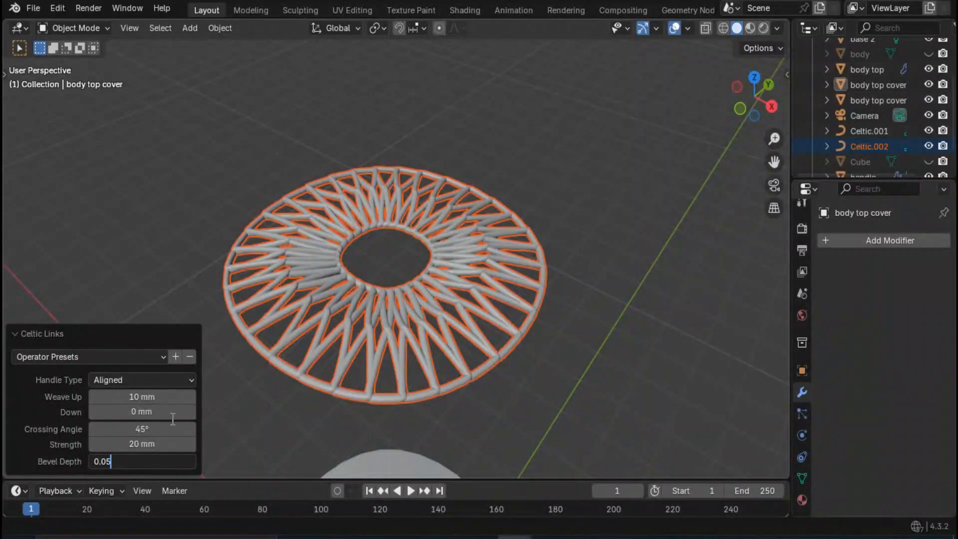
{"action": "type", "text": "0.05"}
{"action": "key", "text": "Return"}
{"action": "left_click", "coordinate": [139, 462]}
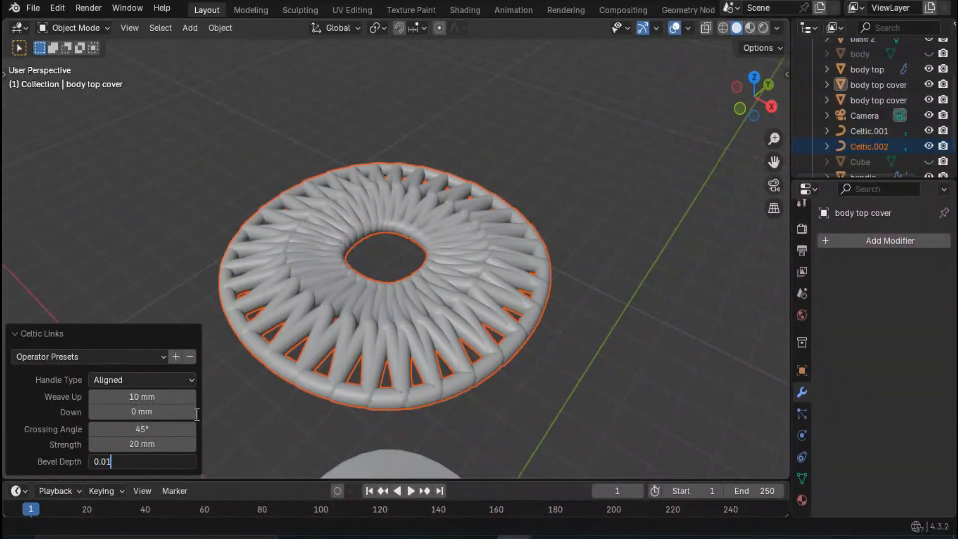
{"action": "key", "text": "Return"}
- Set the Celtic Links curve's bevel depth to 0.015, strength to 30 mm, and Weave Up to 30 mm
{"action": "left_click", "coordinate": [147, 460]}
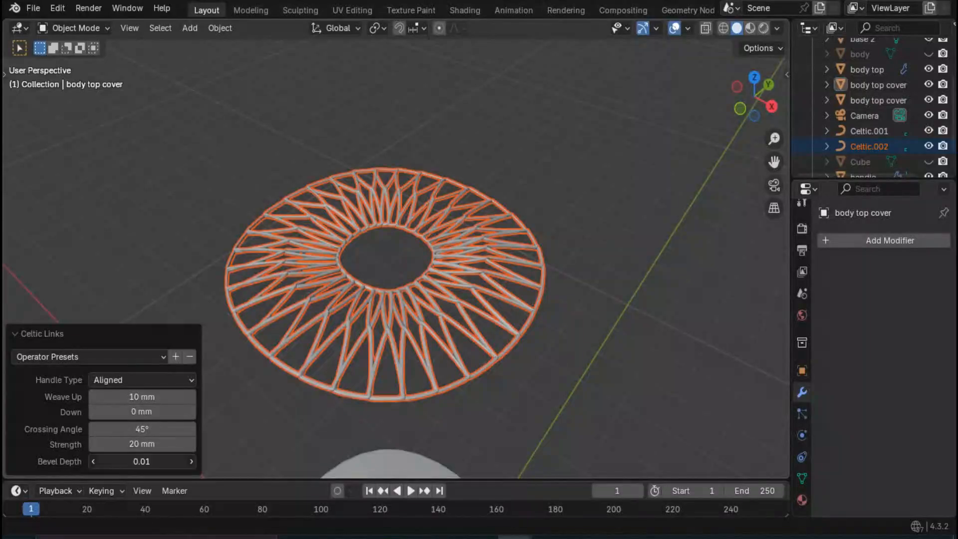
{"action": "left_click", "coordinate": [148, 459]}
{"action": "type", "text": "5"}
{"action": "key", "text": "Return"}
{"action": "scroll", "coordinate": [317, 374], "scroll_direction": "up", "scroll_amount": 3}
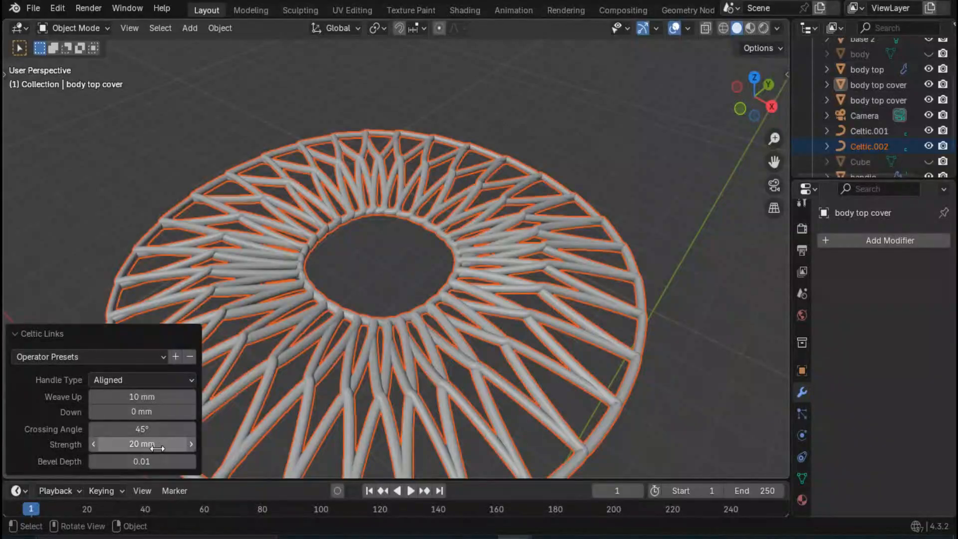
{"action": "left_click", "coordinate": [192, 445]}
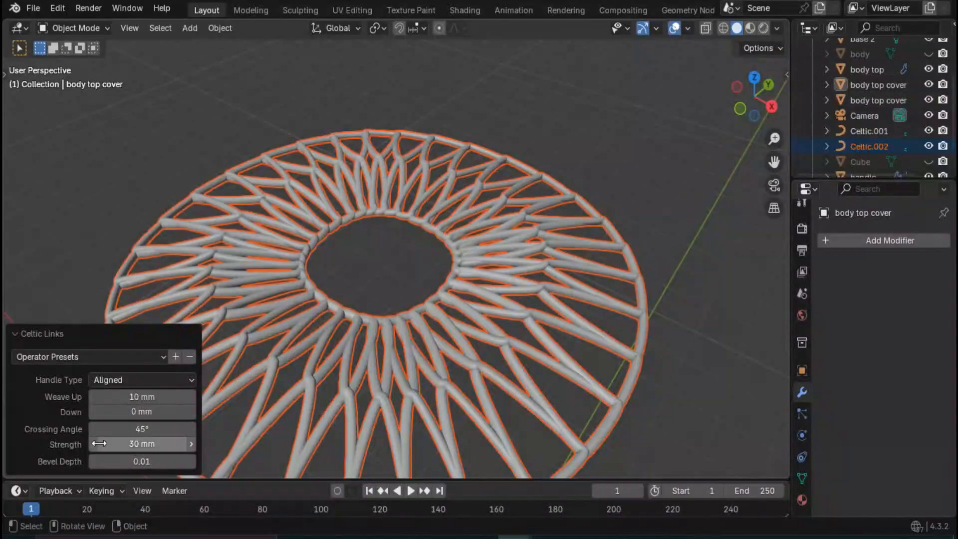
{"action": "left_click", "coordinate": [192, 397]}
{"action": "left_click", "coordinate": [192, 397]}
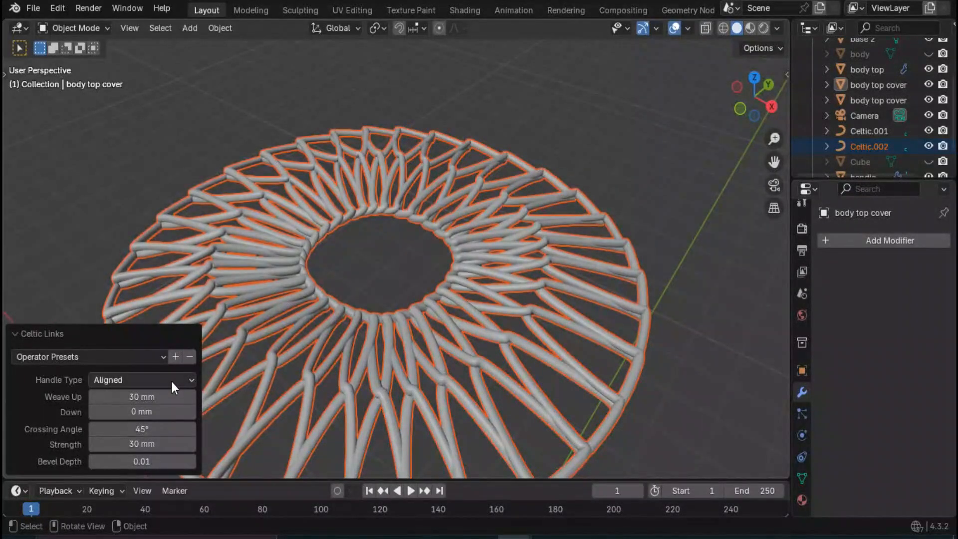
- Move the new Celtic Links curve -4500 mm along Z, down to the cover
{"action": "scroll", "coordinate": [327, 312], "scroll_direction": "down", "scroll_amount": 8}
{"action": "mouse_move", "coordinate": [333, 337]}
{"action": "middle_mouse_down"}
{"action": "mouse_move", "coordinate": [327, 290]}
{"action": "mouse_move", "coordinate": [325, 323]}
{"action": "middle_mouse_up"}
{"action": "middle_click_drag", "start_coordinate": [384, 291], "coordinate": [378, 189]}
{"action": "key", "text": "g"}
{"action": "key", "text": "z"}
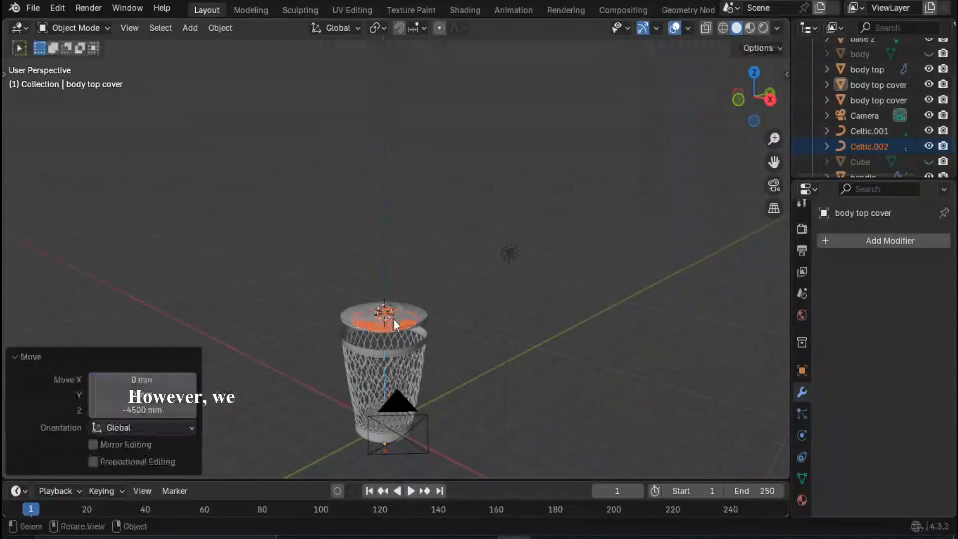
- Hide the solid body top cover and compare the Celtic Links curve's size with the side band
{"action": "scroll", "coordinate": [388, 328], "scroll_direction": "up", "scroll_amount": 3}
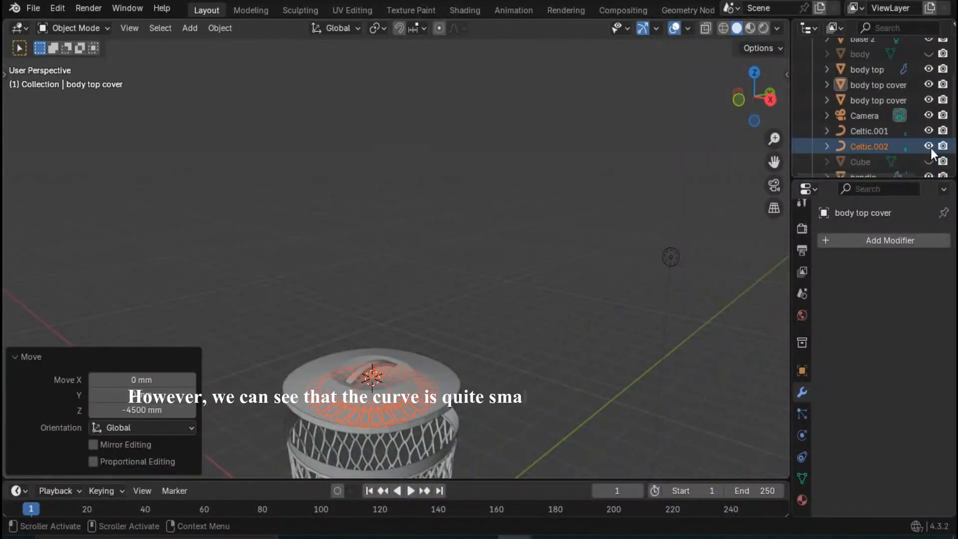
{"action": "left_click", "coordinate": [889, 85]}
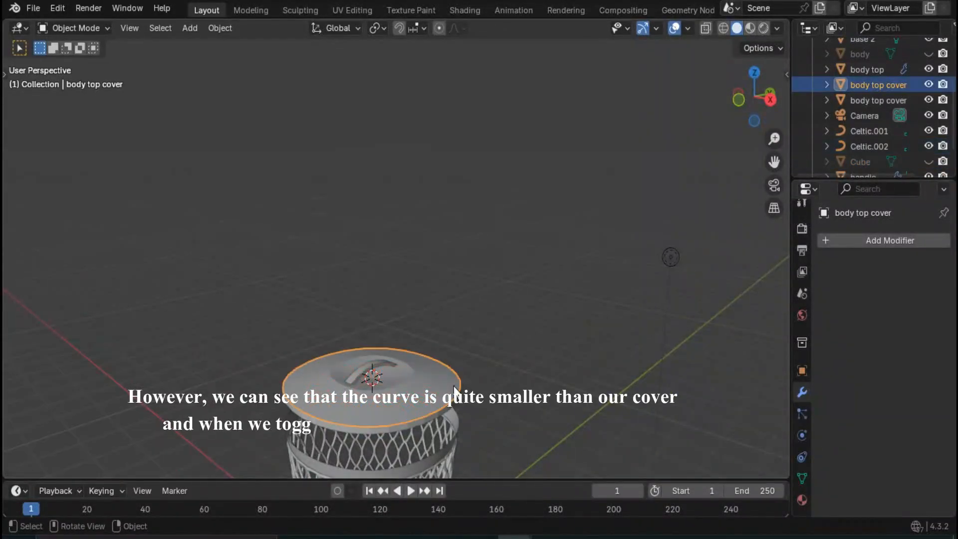
{"action": "left_click", "coordinate": [929, 84]}
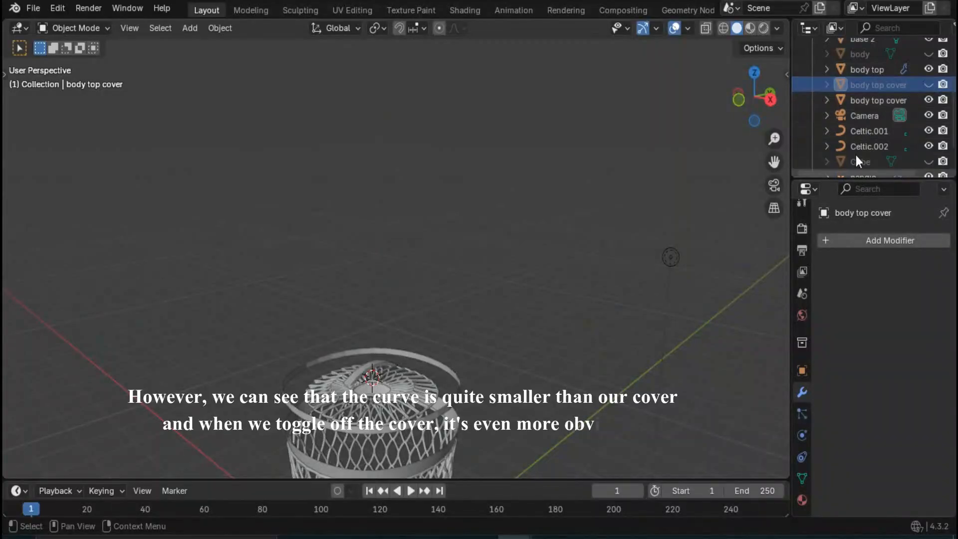
{"action": "middle_click_drag", "start_coordinate": [495, 306], "coordinate": [373, 398]}
{"action": "scroll", "coordinate": [374, 397], "scroll_direction": "up", "scroll_amount": 4}
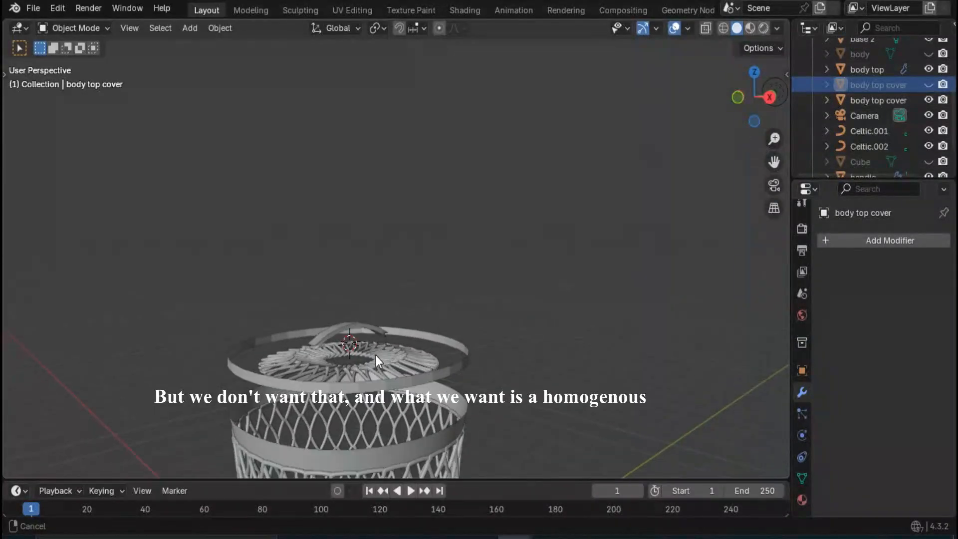
{"action": "scroll", "coordinate": [364, 327], "scroll_direction": "up", "scroll_amount": 3}
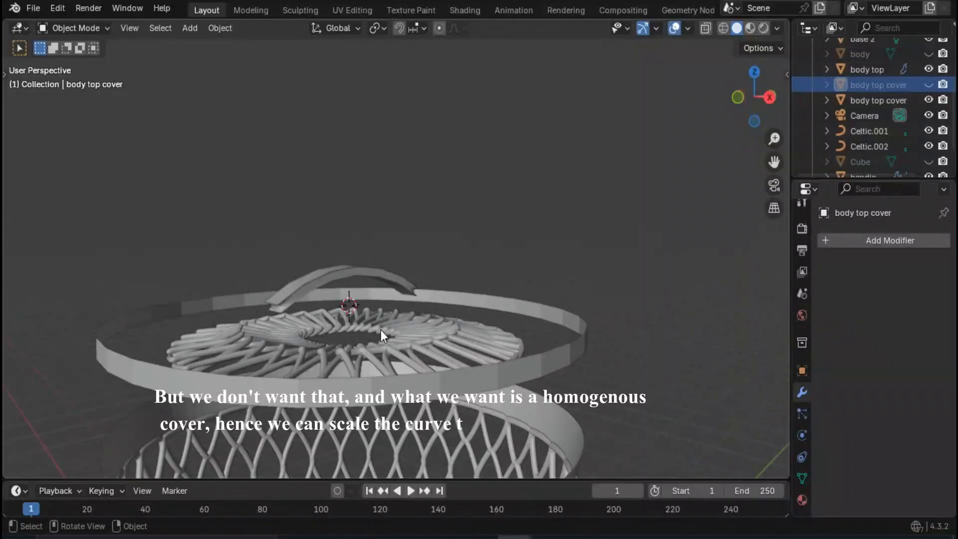
- Scale the cover's Celtic Links curve by 1.35 in X and Y only, keeping Z locked
{"action": "left_click", "coordinate": [396, 315]}
{"action": "scroll", "coordinate": [396, 315], "scroll_direction": "down", "scroll_amount": 5}
{"action": "middle_click_drag", "start_coordinate": [380, 329], "coordinate": [377, 340]}
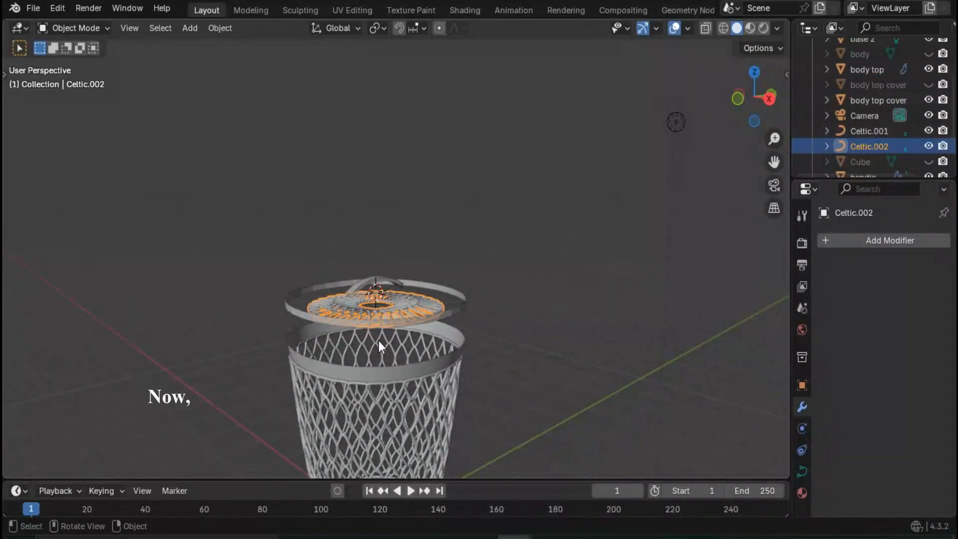
{"action": "key", "text": "s"}
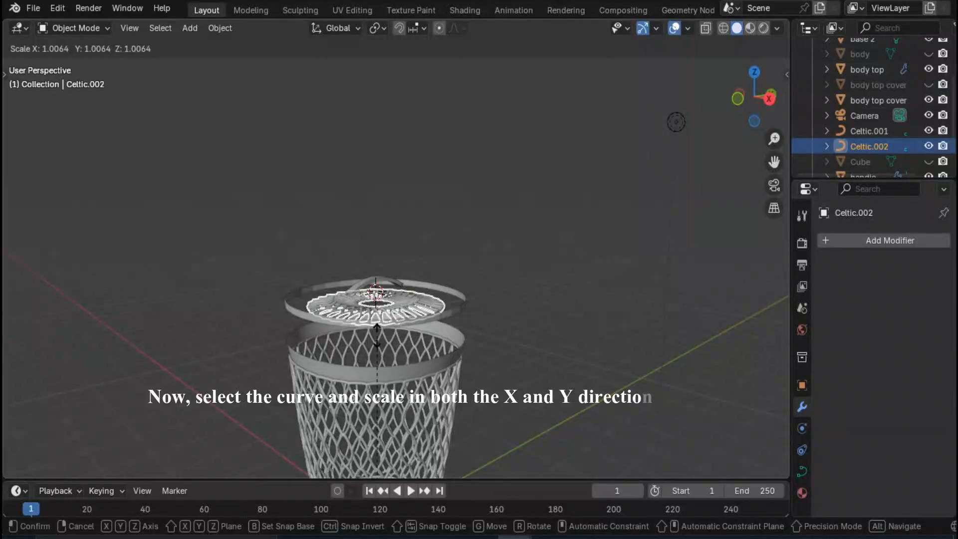
{"action": "key", "text": "x"}
{"action": "key", "text": "shift+z"}
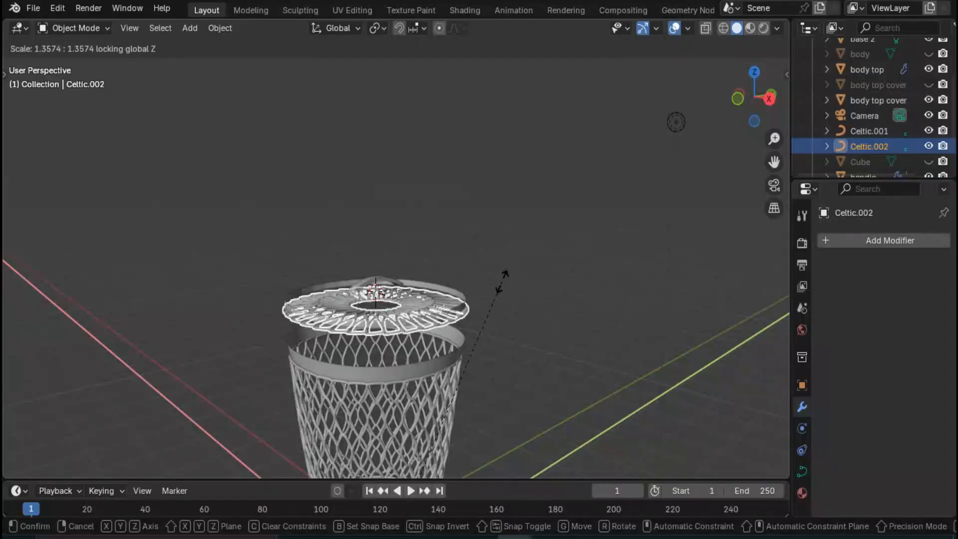
{"action": "type", "text": "1.3"}
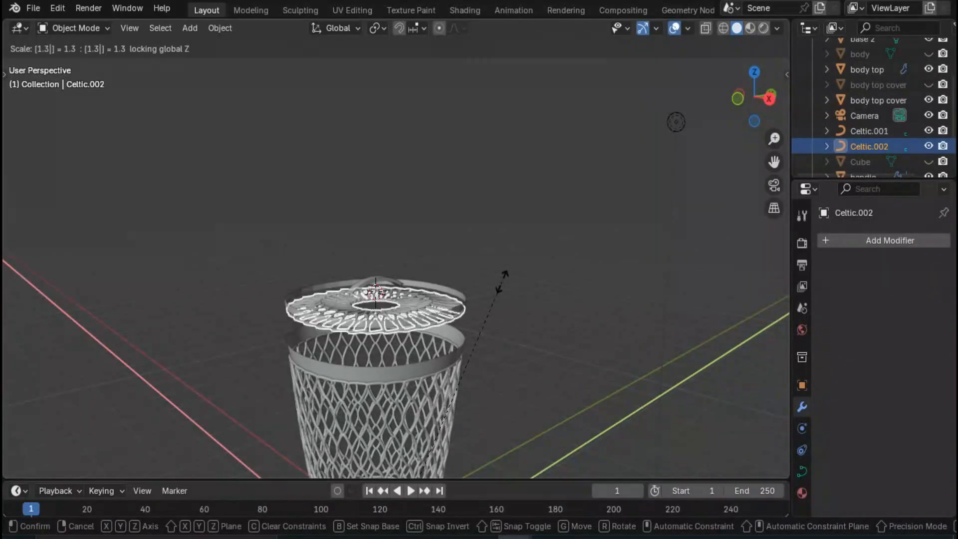
{"action": "type", "text": "5"}
{"action": "key", "text": "Return"}
{"action": "mouse_move", "coordinate": [390, 350]}
{"action": "middle_mouse_down"}
{"action": "mouse_move", "coordinate": [355, 361]}
{"action": "mouse_move", "coordinate": [389, 339]}
{"action": "middle_mouse_up"}
{"action": "left_click", "coordinate": [508, 237]}
- Add a Subdivision Surface modifier to the cover's side band with viewport level 2 and render level 1
{"action": "scroll", "coordinate": [411, 304], "scroll_direction": "up", "scroll_amount": 3}
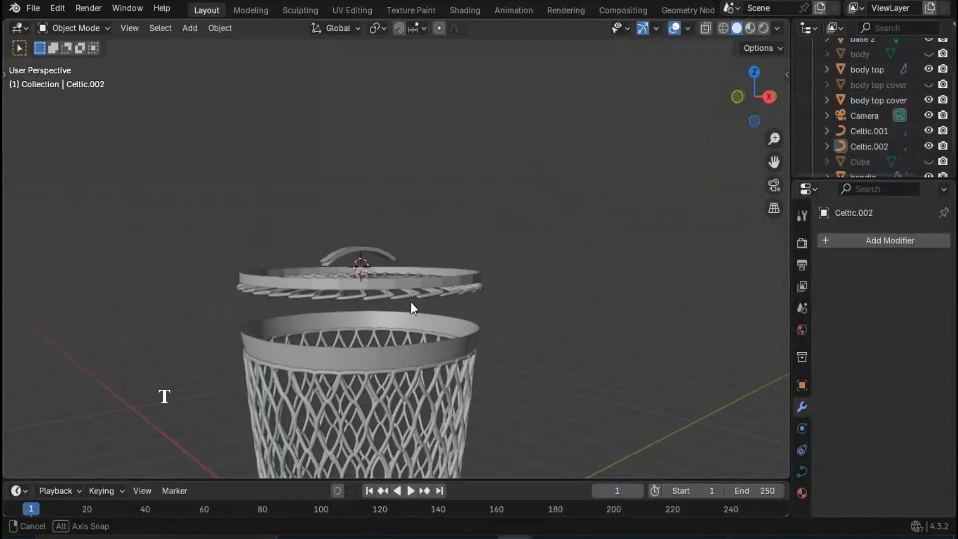
{"action": "left_click", "coordinate": [379, 295]}
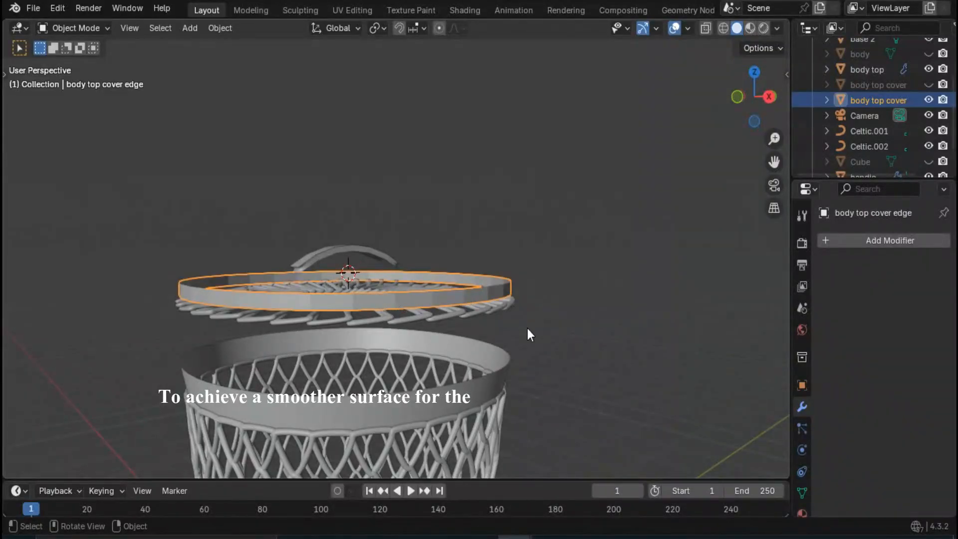
{"action": "left_click", "coordinate": [832, 245]}
{"action": "mouse_move", "coordinate": [779, 276]}
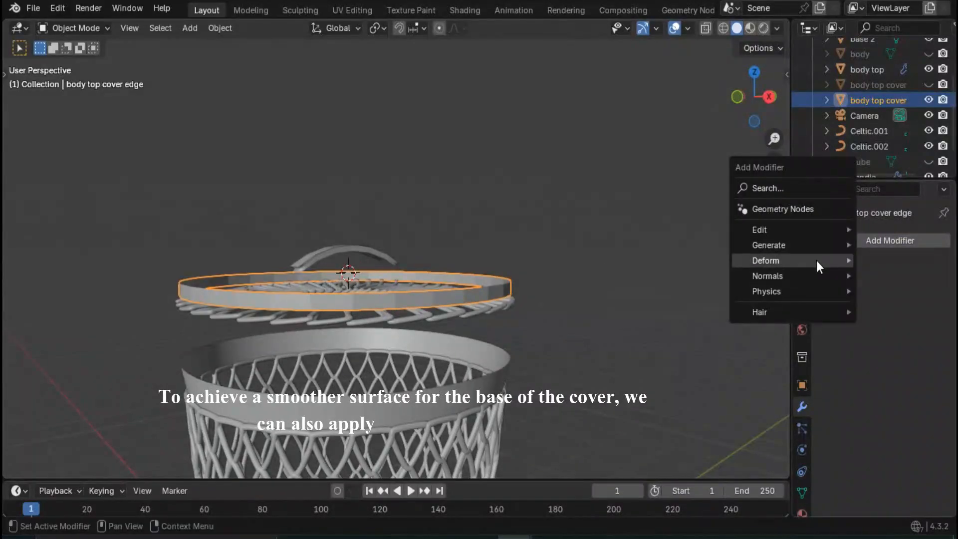
{"action": "mouse_move", "coordinate": [800, 247]}
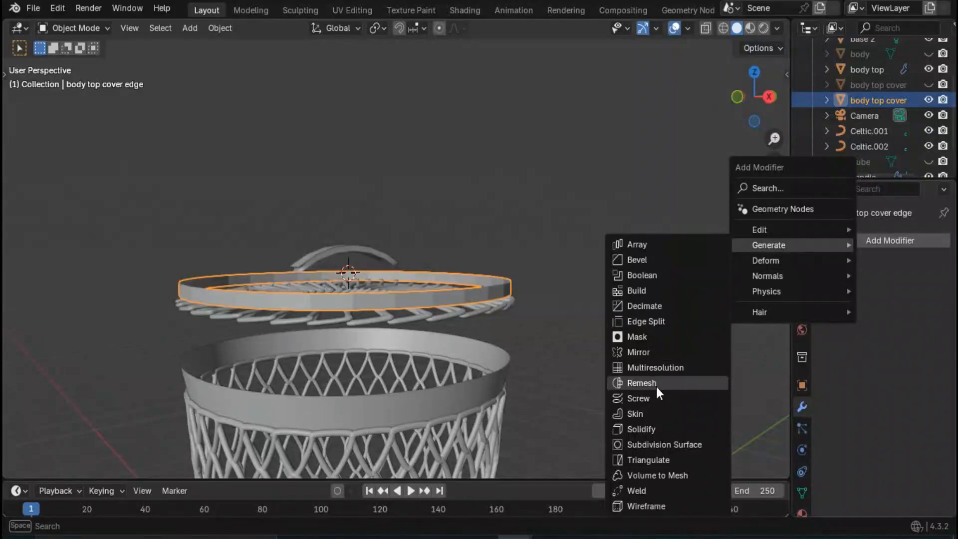
{"action": "left_click", "coordinate": [674, 445]}
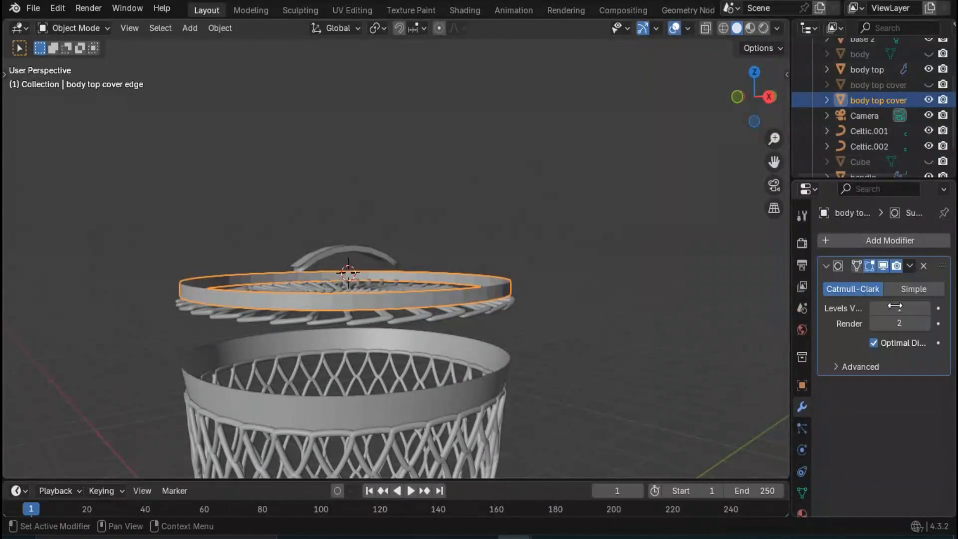
{"action": "left_click", "coordinate": [927, 309]}
{"action": "left_click", "coordinate": [874, 324]}
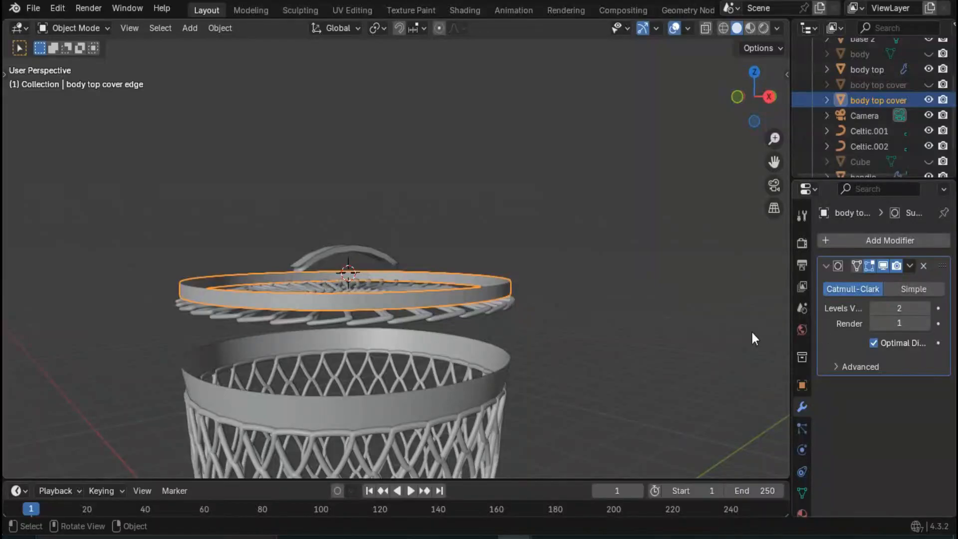
- Add a Solidify modifier with 20 mm thickness to the cover's side band
{"action": "left_click", "coordinate": [839, 241]}
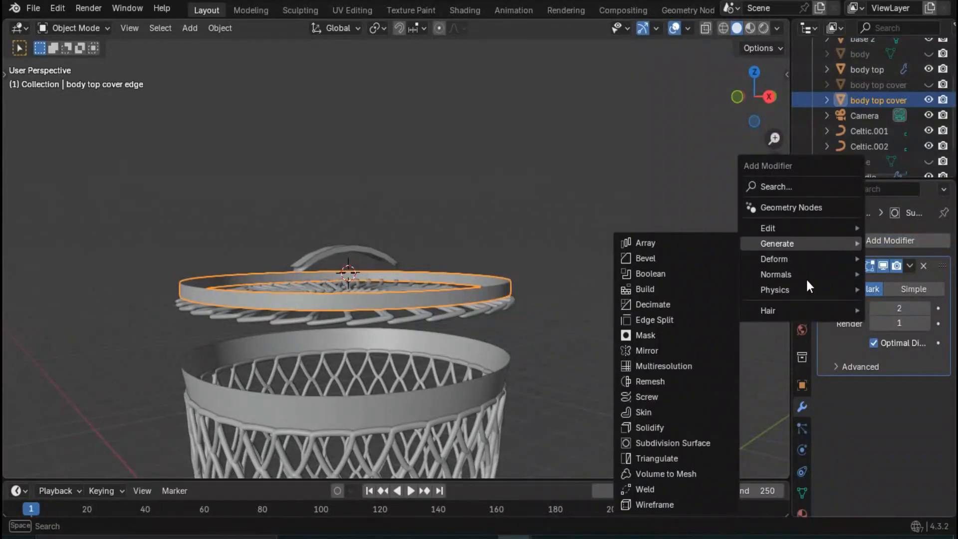
{"action": "left_click", "coordinate": [891, 241]}
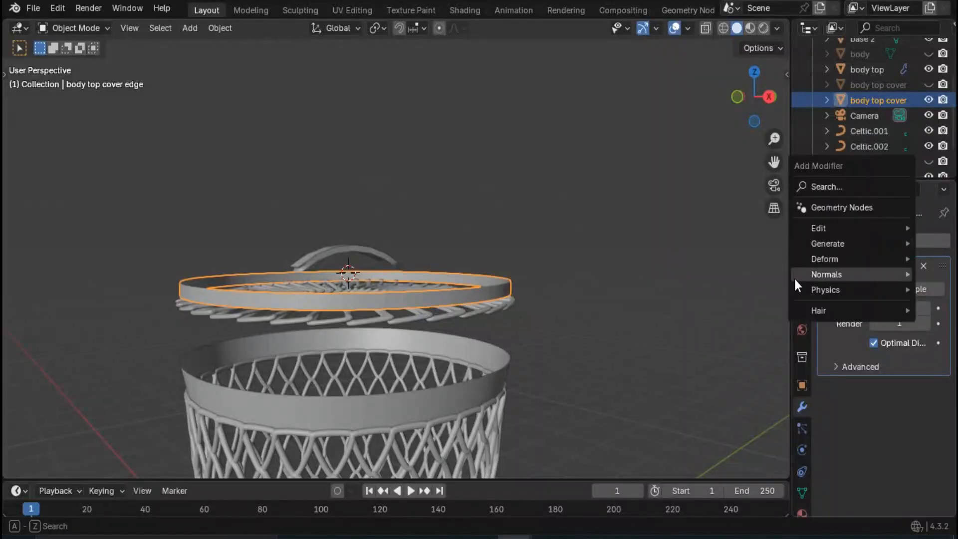
{"action": "mouse_move", "coordinate": [840, 245]}
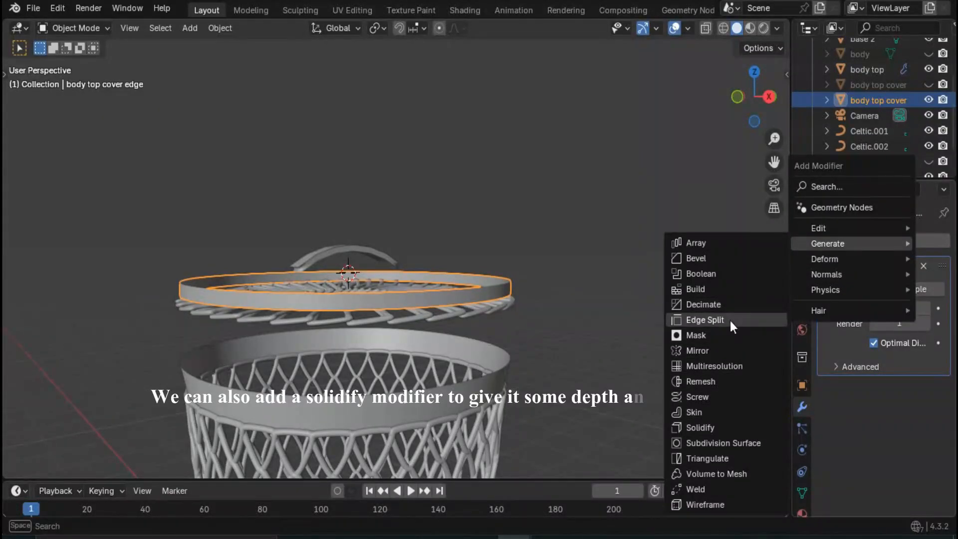
{"action": "left_click", "coordinate": [729, 427]}
{"action": "left_click", "coordinate": [896, 451]}
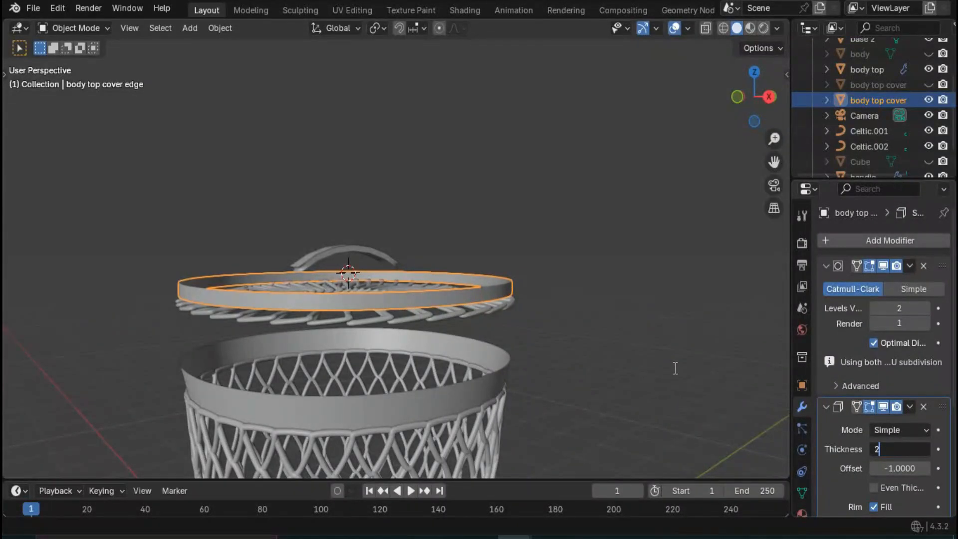
{"action": "key", "text": "Return"}
{"action": "scroll", "coordinate": [449, 312], "scroll_direction": "up", "scroll_amount": 2}
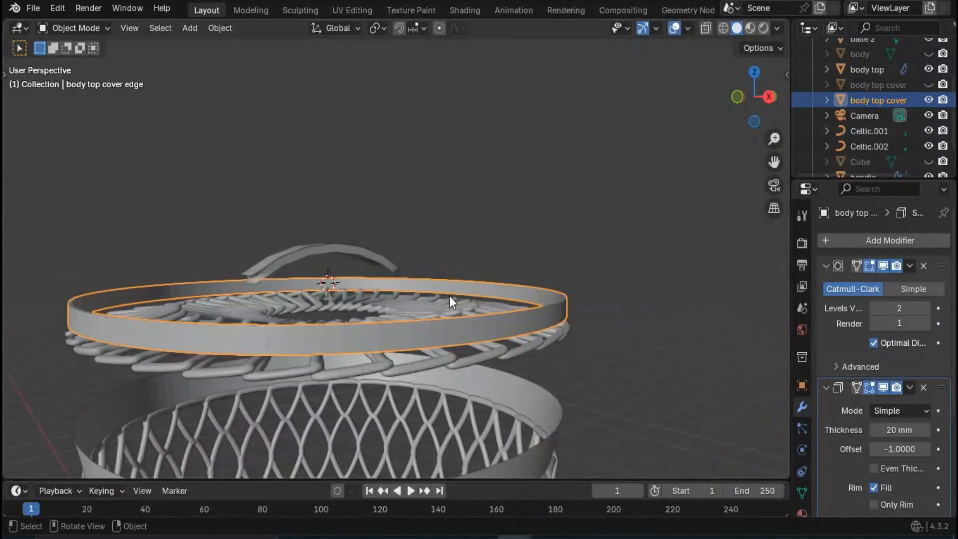
{"action": "middle_click_drag", "start_coordinate": [450, 295], "coordinate": [449, 316]}
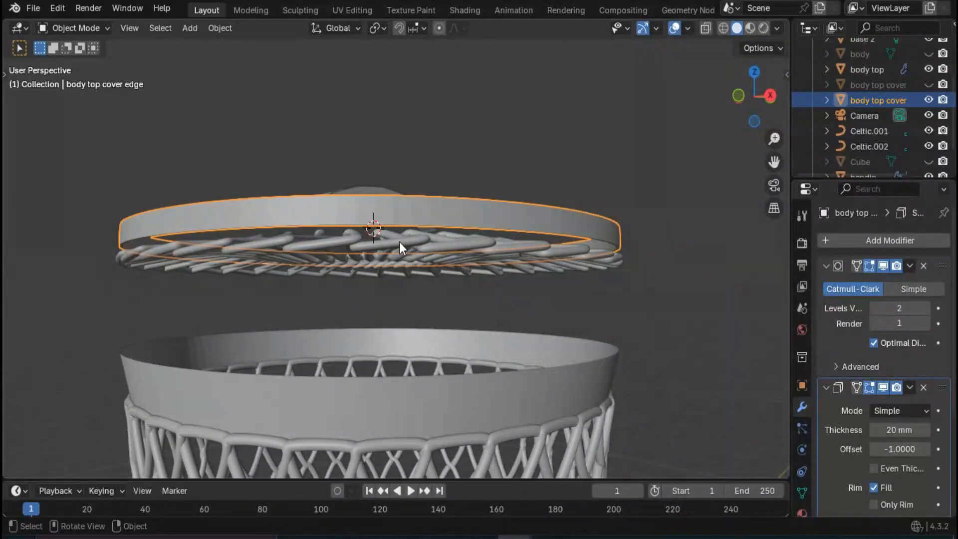
{"action": "middle_click_drag", "start_coordinate": [399, 242], "coordinate": [378, 368]}
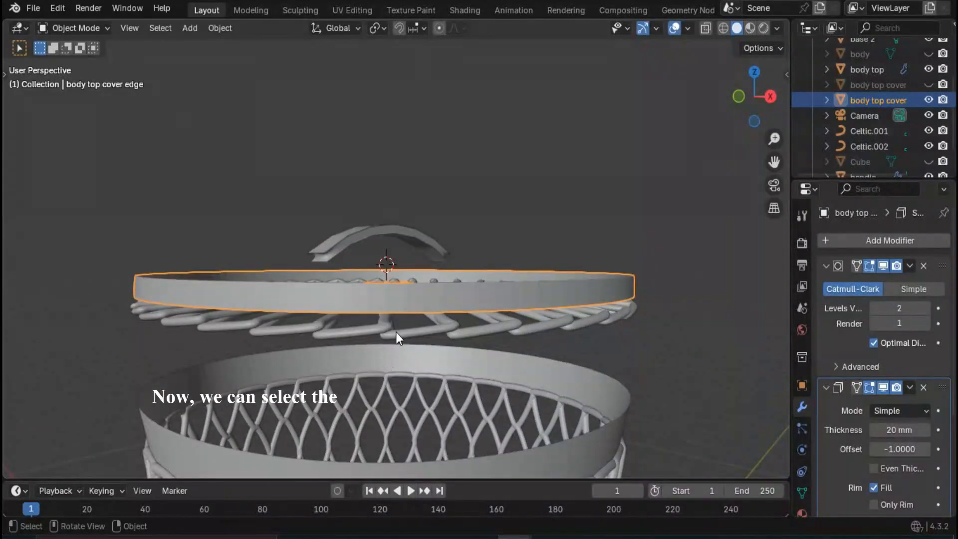
- Move the cover's Celtic Links curve up along Z by about 149 mm to meet the side band
{"action": "left_click", "coordinate": [397, 331]}
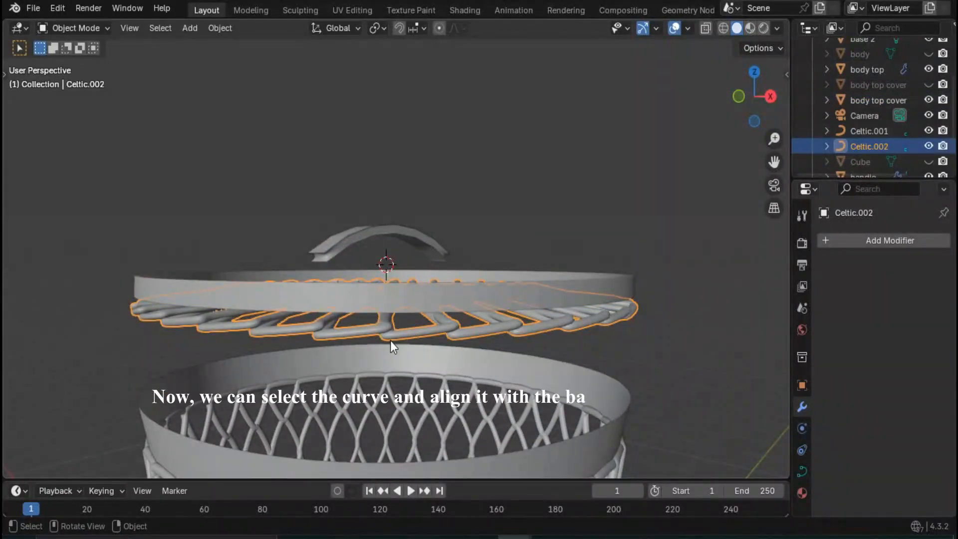
{"action": "key", "text": "g"}
{"action": "key", "text": "z"}
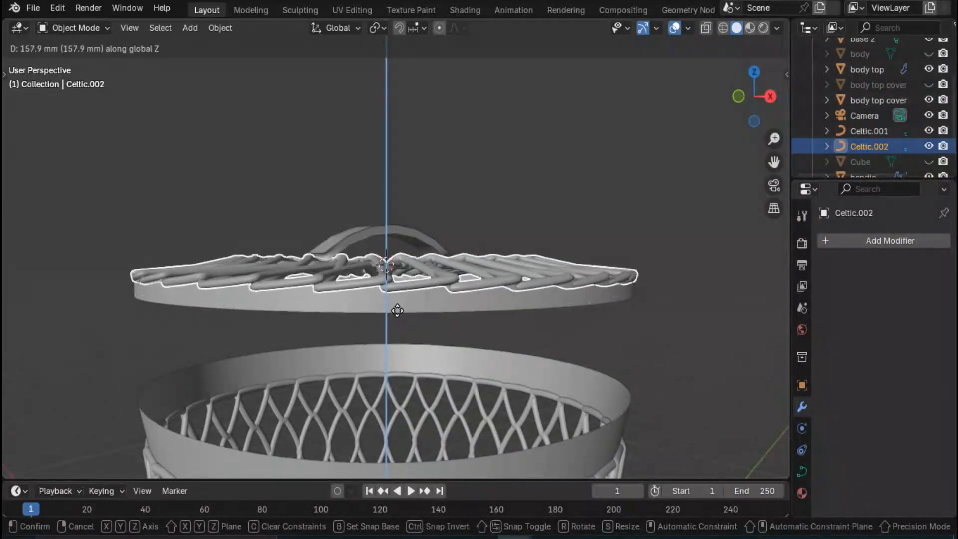
{"action": "left_click", "coordinate": [413, 330]}
- Try scaling the cover's Celtic Links curve by 0.98 in X and Y, keeping Z locked
{"action": "scroll", "coordinate": [411, 334], "scroll_direction": "up", "scroll_amount": 5}
{"action": "scroll", "coordinate": [428, 327], "scroll_direction": "down", "scroll_amount": 5}
{"action": "middle_click_drag", "start_coordinate": [428, 328], "coordinate": [397, 324]}
{"action": "key", "text": "s"}
{"action": "key", "text": "x"}
{"action": "key", "text": "shift+z"}
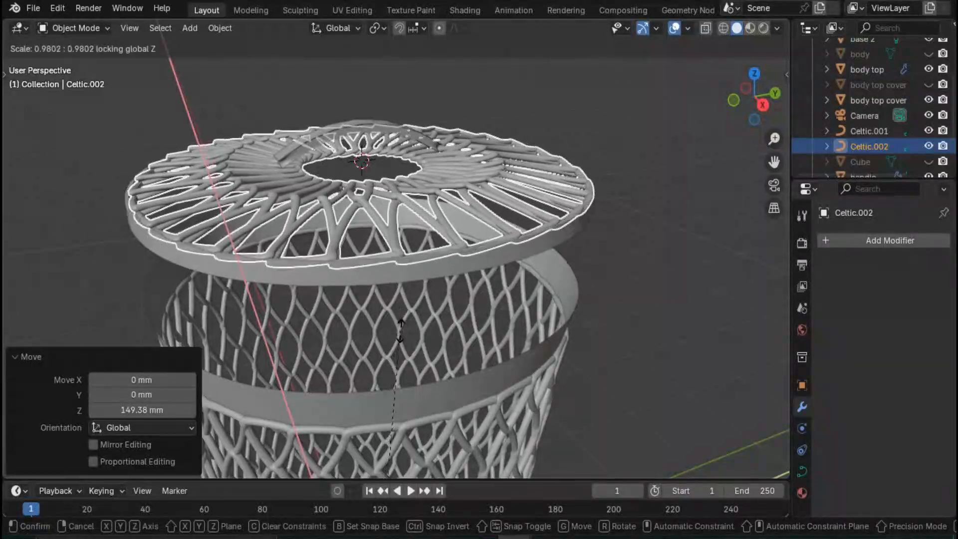
{"action": "type", "text": "0.98"}
{"action": "key", "text": "Return"}
{"action": "scroll", "coordinate": [556, 295], "scroll_direction": "down", "scroll_amount": 3}
{"action": "left_click", "coordinate": [556, 295]}
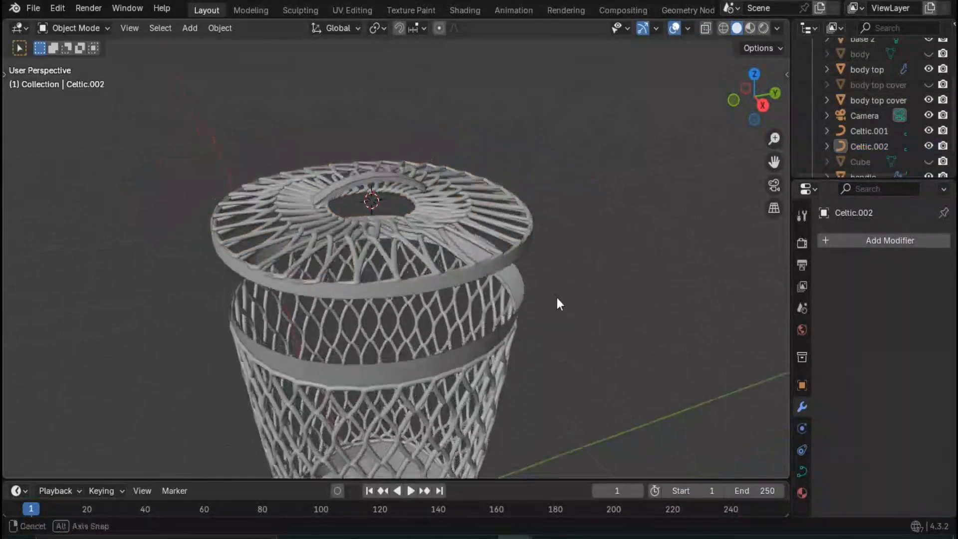
- Scale the cover's Celtic Links curve by 0.979 in X and Y only so its ends sit in the side band
{"action": "scroll", "coordinate": [556, 296], "scroll_direction": "up", "scroll_amount": 3}
{"action": "scroll", "coordinate": [557, 296], "scroll_direction": "up", "scroll_amount": 3}
{"action": "middle_click_drag", "start_coordinate": [385, 325], "coordinate": [346, 285]}
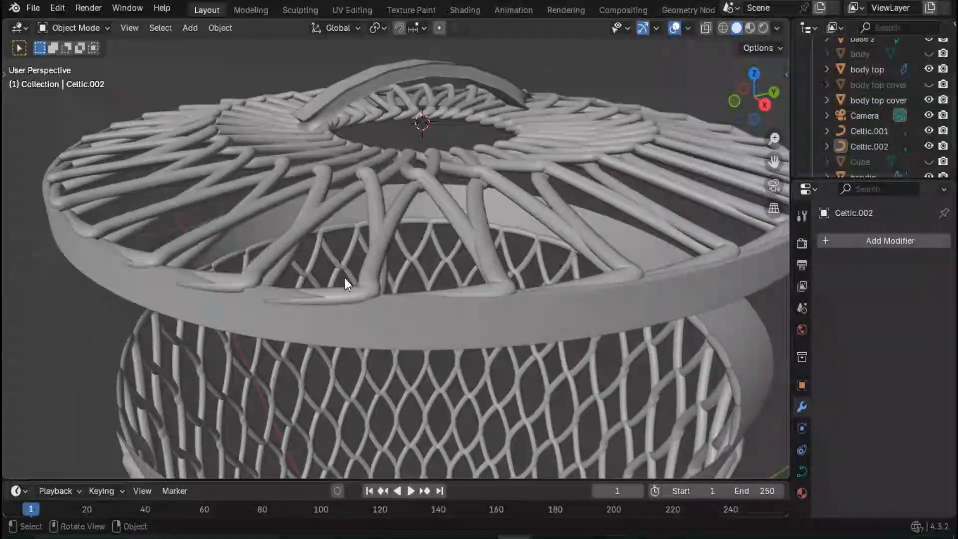
{"action": "left_click", "coordinate": [289, 243]}
{"action": "key", "text": "s"}
{"action": "key", "text": "x"}
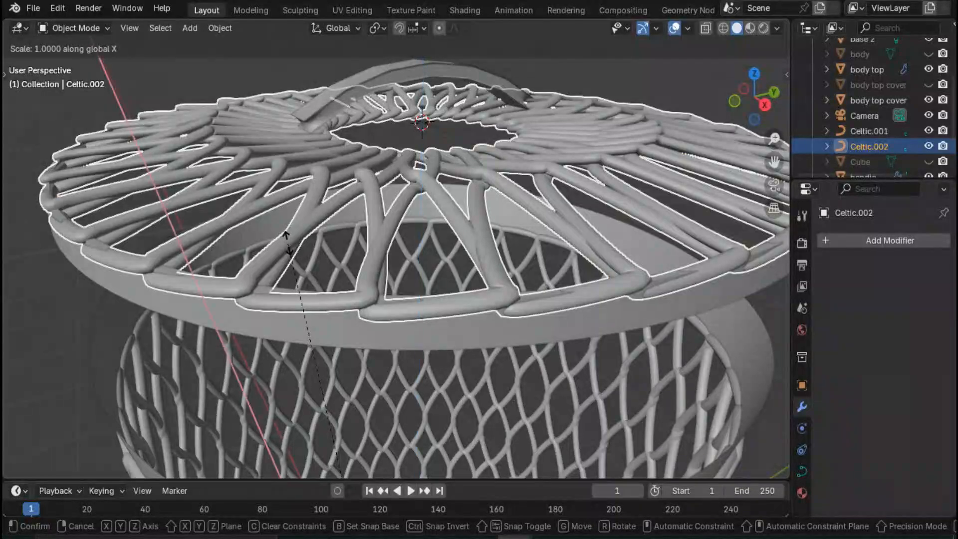
{"action": "key", "text": "shift+z"}
{"action": "type", "text": "0.988"}
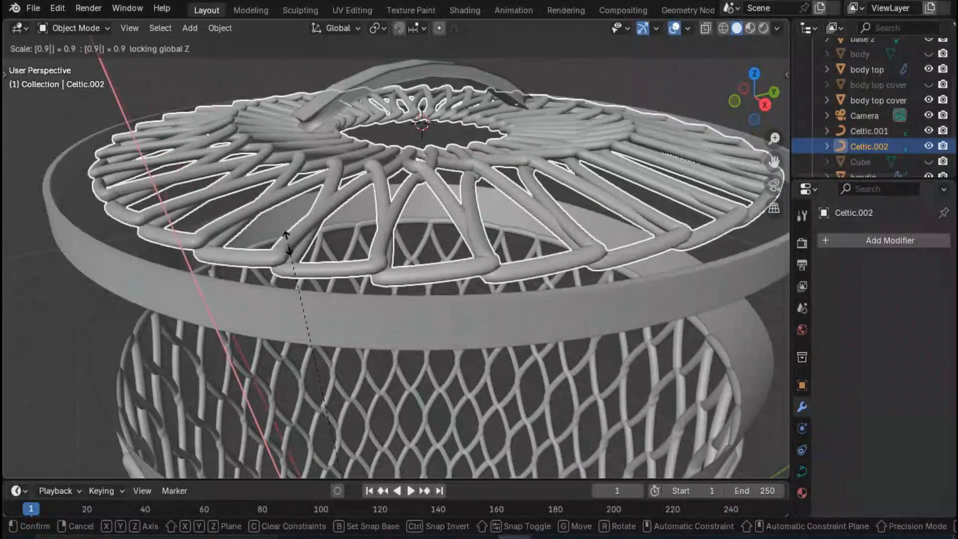
{"action": "type", "text": "5"}
{"action": "key", "text": "Return"}
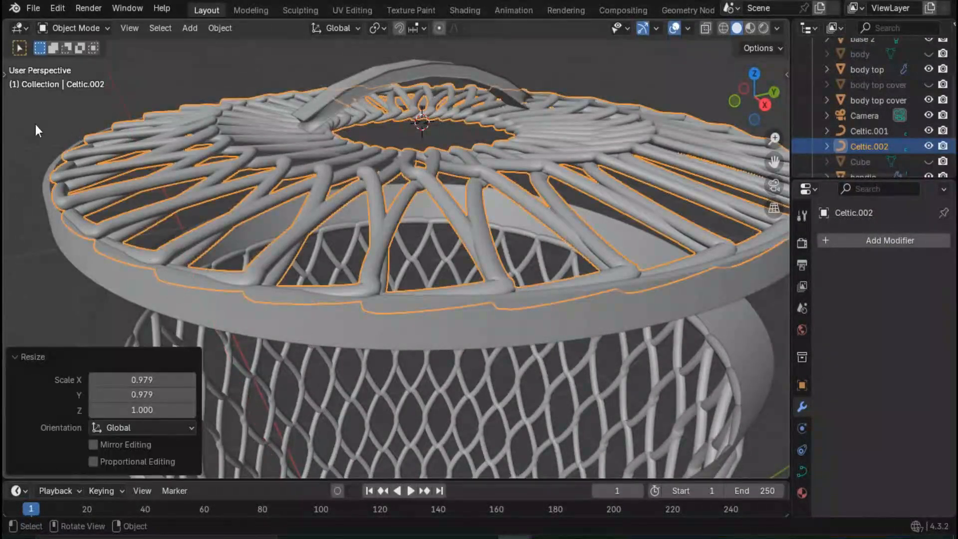
{"action": "left_click", "coordinate": [34, 121]}
{"action": "middle_click_drag", "start_coordinate": [94, 199], "coordinate": [139, 243]}
{"action": "scroll", "coordinate": [403, 296], "scroll_direction": "down", "scroll_amount": 5}
{"action": "middle_click_drag", "start_coordinate": [402, 295], "coordinate": [390, 297]}
- Move the handle -100 mm along Z so it sits on the woven cover
{"action": "left_click", "coordinate": [466, 272]}
{"action": "middle_click_drag", "start_coordinate": [466, 272], "coordinate": [389, 294]}
{"action": "left_click", "coordinate": [354, 266]}
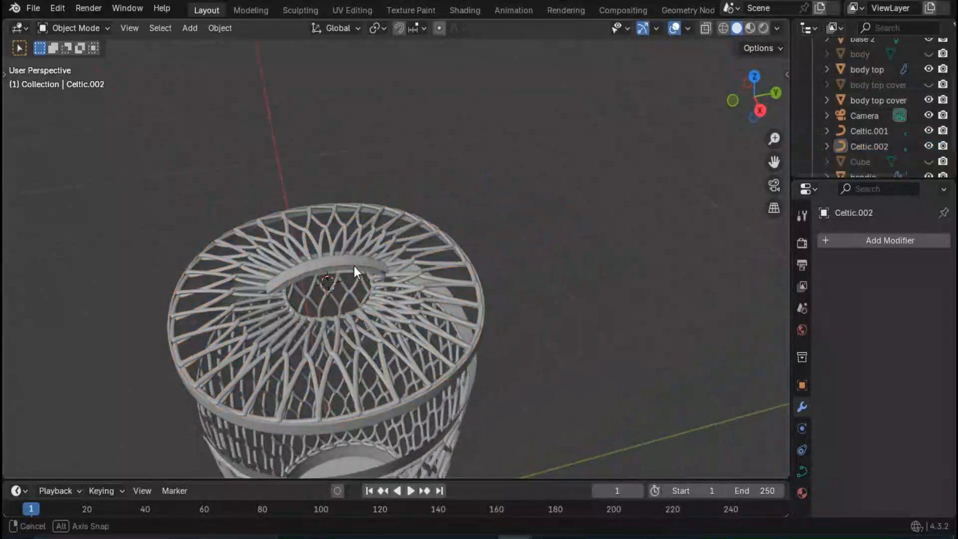
{"action": "scroll", "coordinate": [354, 266], "scroll_direction": "up", "scroll_amount": 5}
{"action": "middle_click_drag", "start_coordinate": [355, 265], "coordinate": [278, 119]}
{"action": "left_click", "coordinate": [270, 104]}
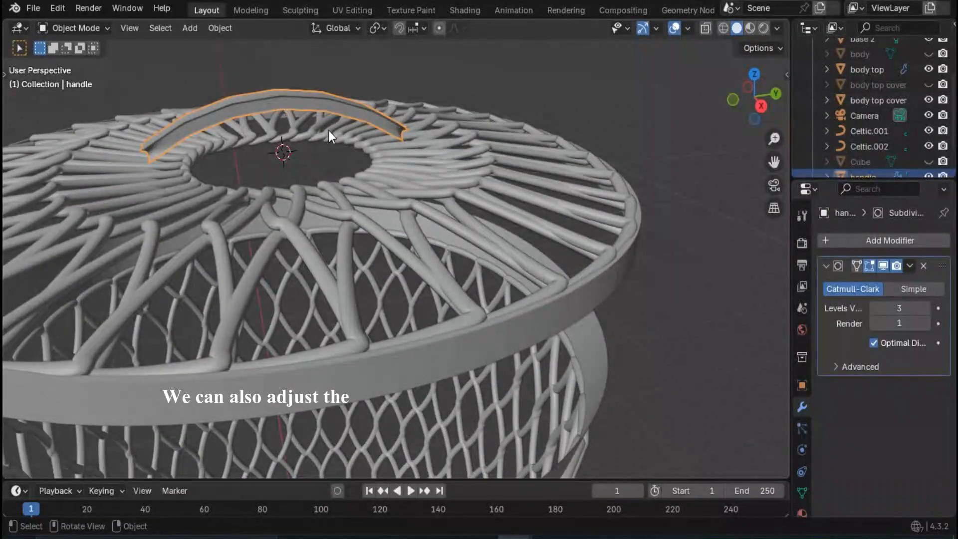
{"action": "right_click", "coordinate": [296, 99]}
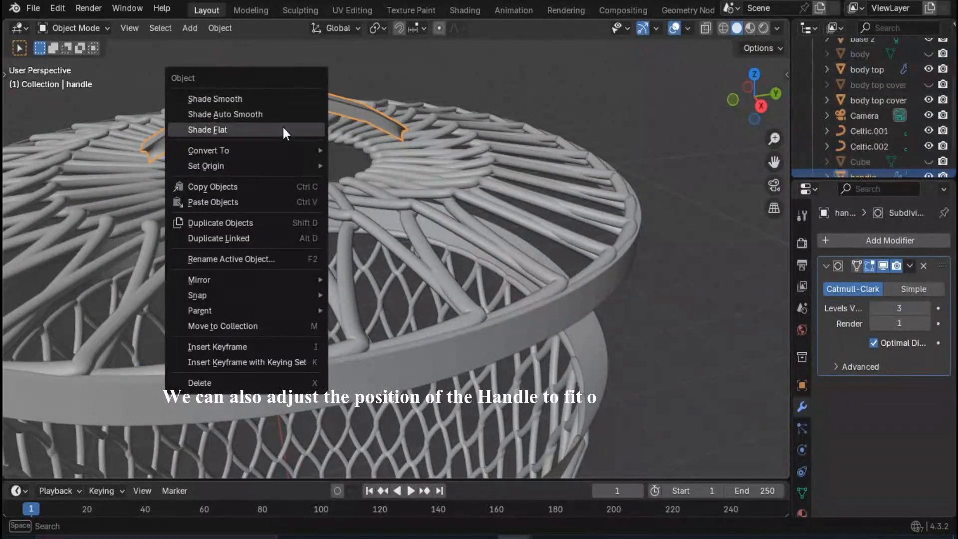
{"action": "left_click", "coordinate": [306, 128]}
{"action": "key", "text": "g"}
{"action": "key", "text": "z"}
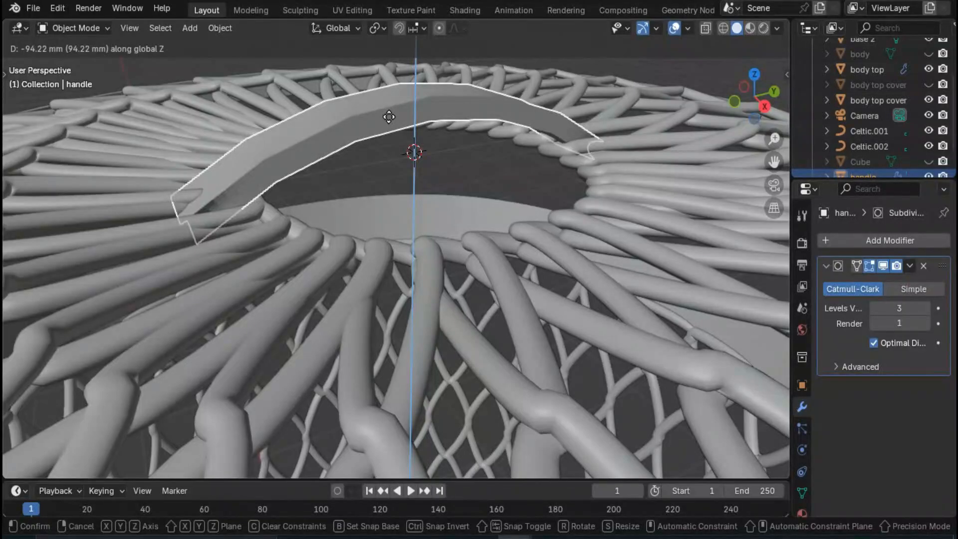
{"action": "type", "text": "100-"}
{"action": "key", "text": "Return"}
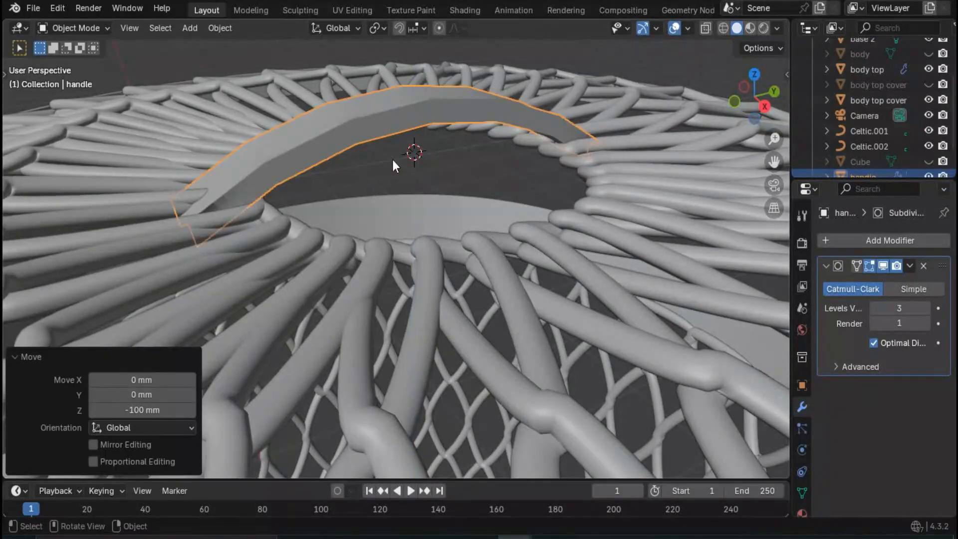
- Remove the Subdivision Surface modifier from the handle
{"action": "left_click", "coordinate": [393, 163]}
{"action": "scroll", "coordinate": [396, 226], "scroll_direction": "down", "scroll_amount": 7}
{"action": "scroll", "coordinate": [396, 225], "scroll_direction": "up", "scroll_amount": 3}
{"action": "middle_click_drag", "start_coordinate": [395, 224], "coordinate": [427, 256]}
{"action": "scroll", "coordinate": [449, 250], "scroll_direction": "down", "scroll_amount": 5}
{"action": "middle_click_drag", "start_coordinate": [516, 303], "coordinate": [430, 220]}
{"action": "scroll", "coordinate": [468, 245], "scroll_direction": "up", "scroll_amount": 8}
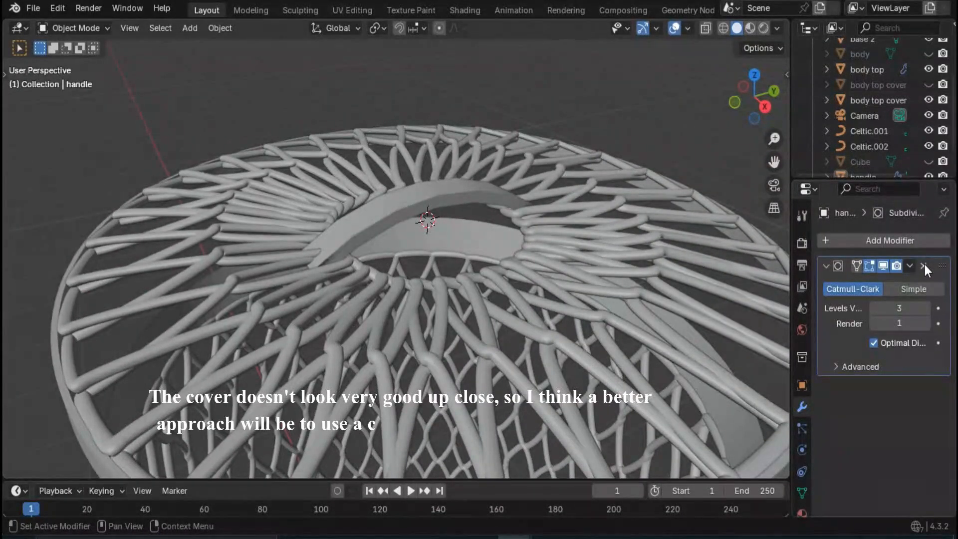
{"action": "left_click", "coordinate": [924, 266]}
- Add one centred lengthwise loop cut to the handle mesh in Edit Mode
{"action": "left_click", "coordinate": [407, 214]}
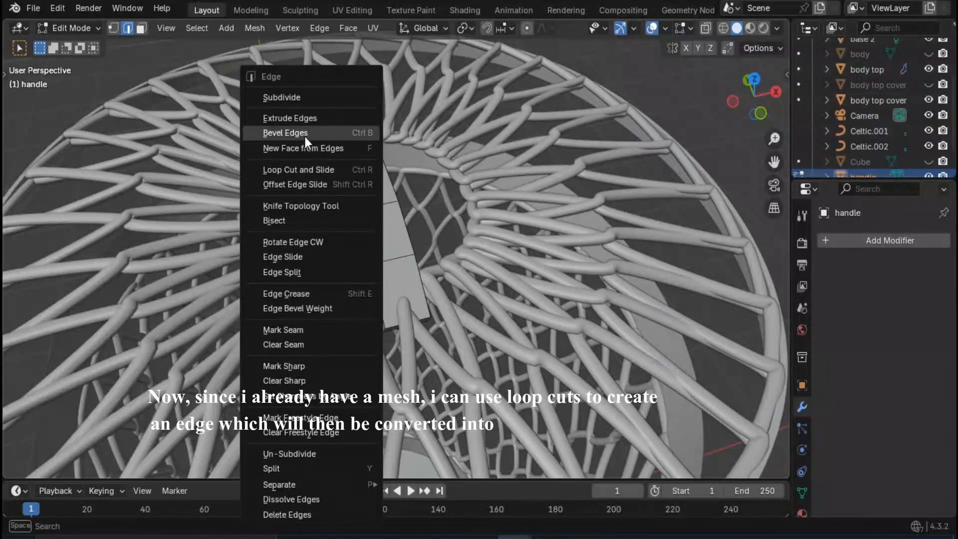
{"action": "left_click", "coordinate": [306, 170]}
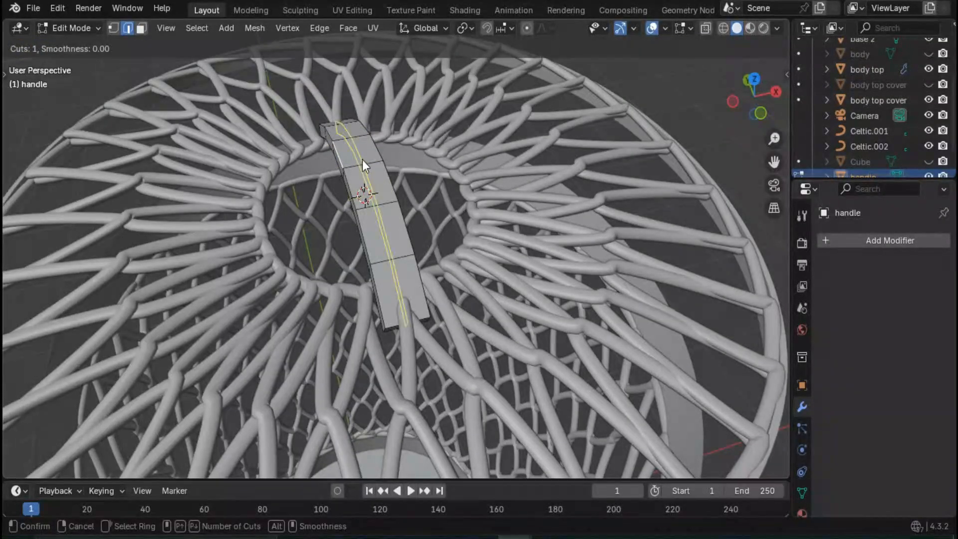
{"action": "left_click", "coordinate": [362, 158]}
{"action": "right_click", "coordinate": [361, 161]}
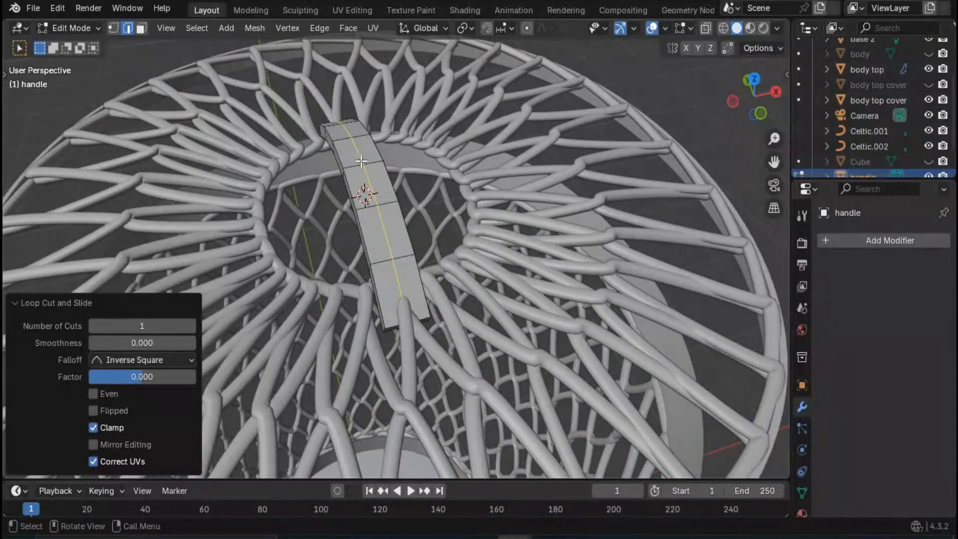
- Duplicate the handle's central edge loop and move the copy 600 mm up along Z
{"action": "left_click", "coordinate": [363, 173]}
{"action": "left_click", "coordinate": [368, 176], "text": "alt"}
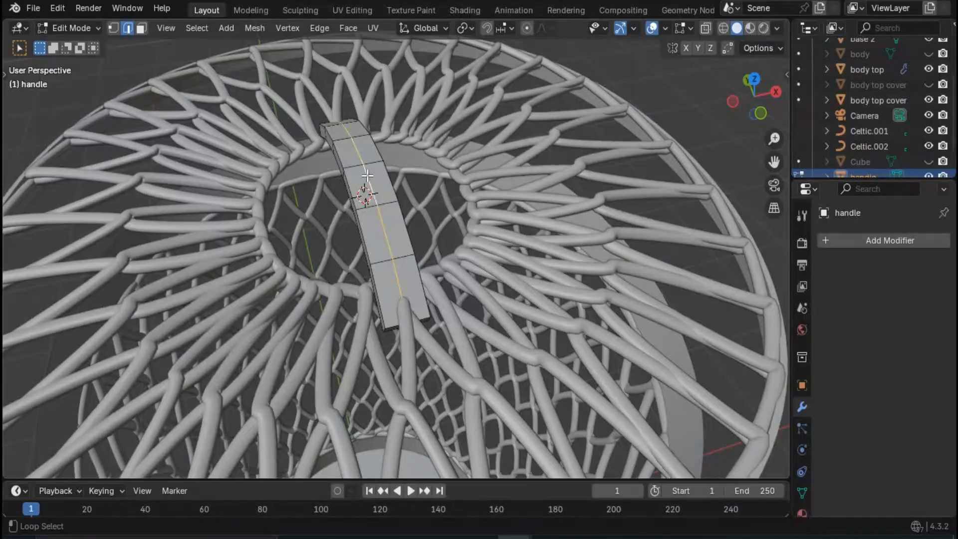
{"action": "middle_click_drag", "start_coordinate": [310, 229], "coordinate": [341, 255]}
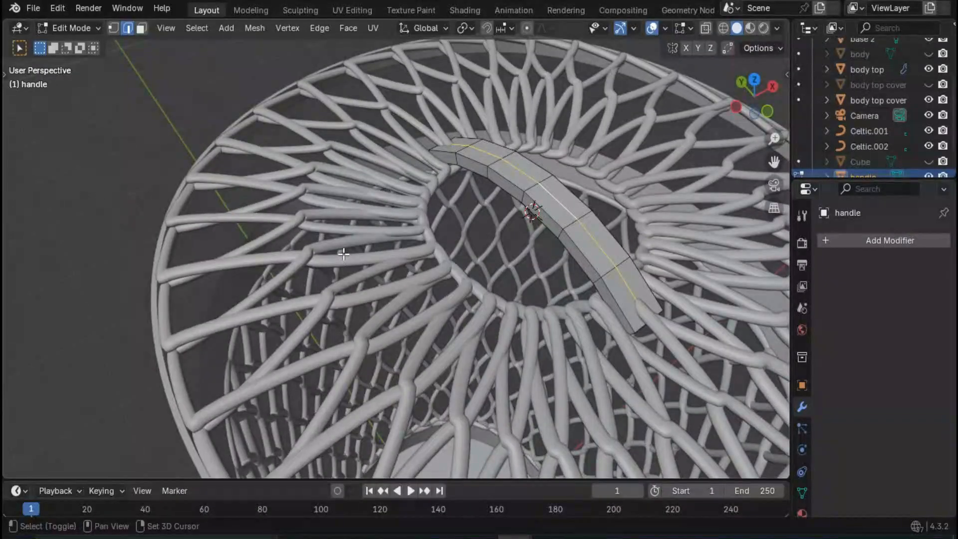
{"action": "key", "text": "g"}
{"action": "key", "text": "z"}
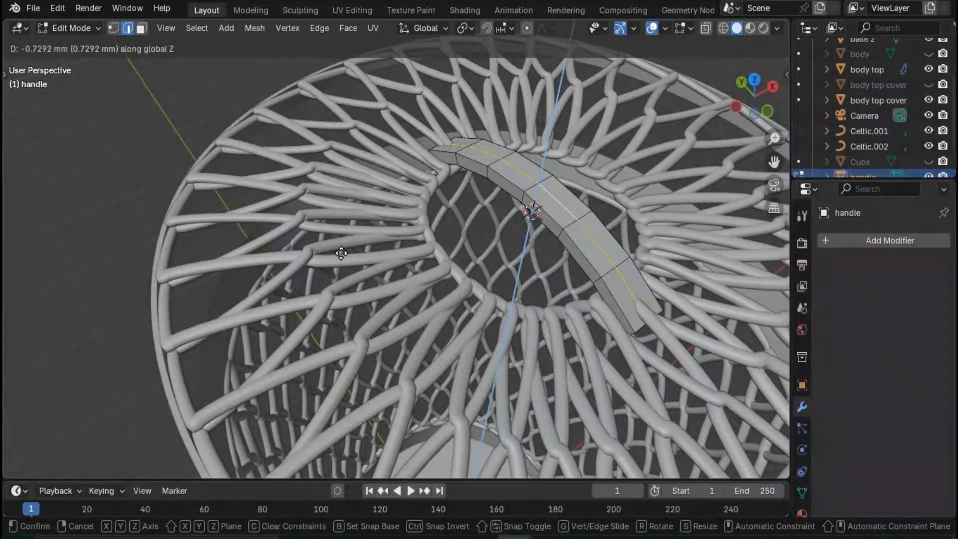
{"action": "type", "text": "600"}
{"action": "key", "text": "Return"}
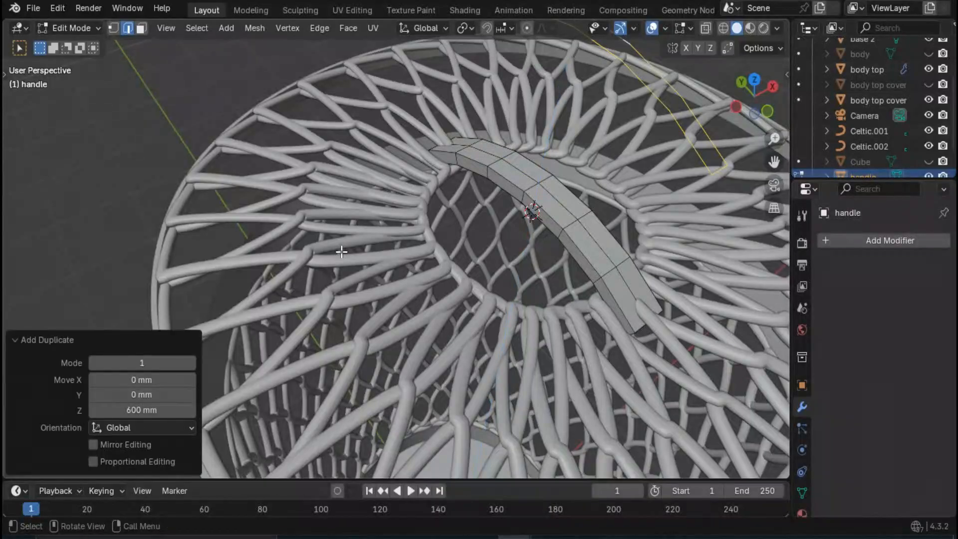
- Delete the lower arc and end edges of the duplicated loop, keeping its upper arc
{"action": "scroll", "coordinate": [419, 237], "scroll_direction": "down", "scroll_amount": 4}
{"action": "scroll", "coordinate": [476, 184], "scroll_direction": "up", "scroll_amount": 2}
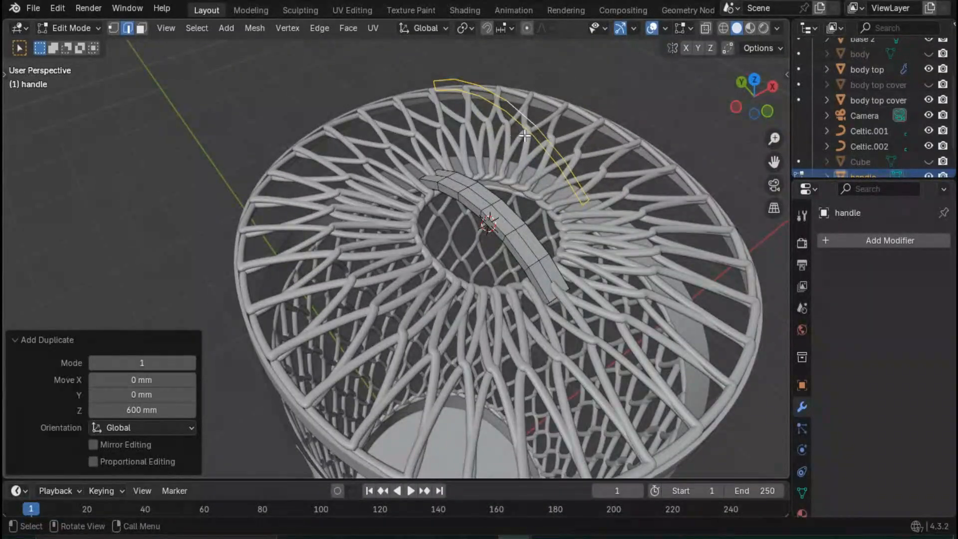
{"action": "key", "text": "alt+a"}
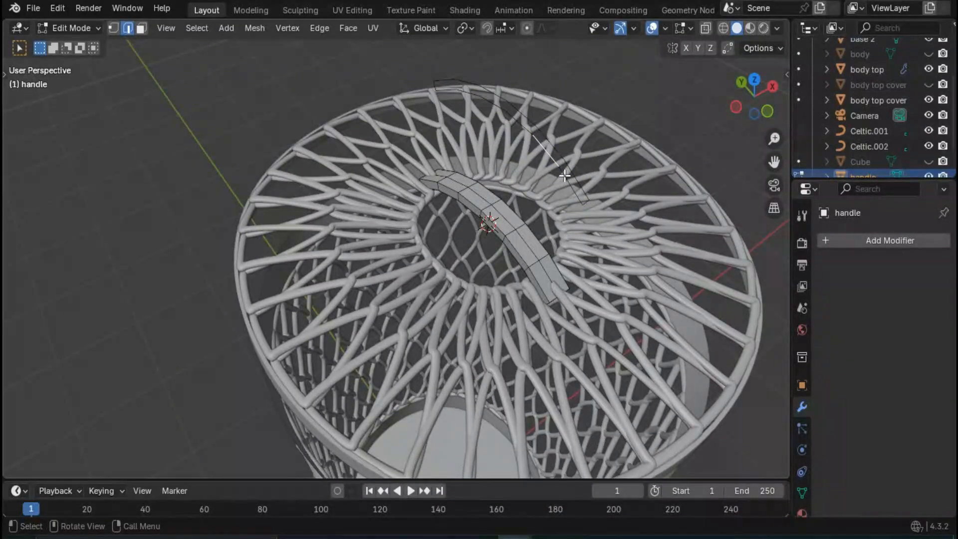
{"action": "left_click", "coordinate": [554, 146], "text": "alt+shift"}
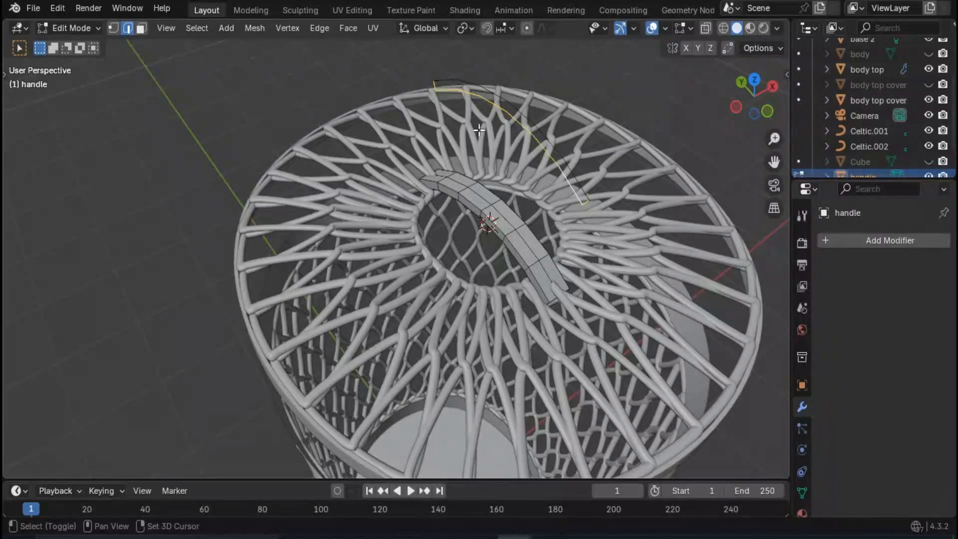
{"action": "key", "text": "x"}
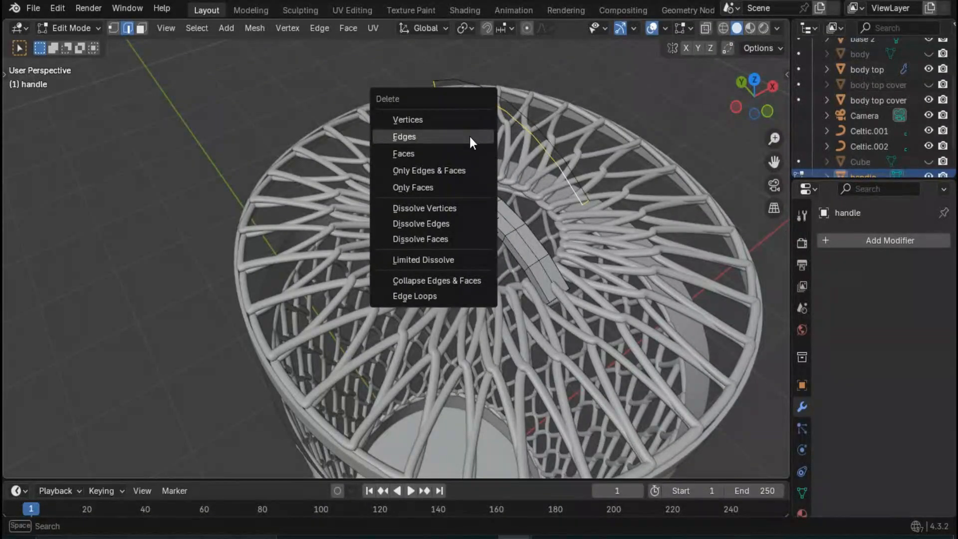
{"action": "left_click", "coordinate": [470, 136]}
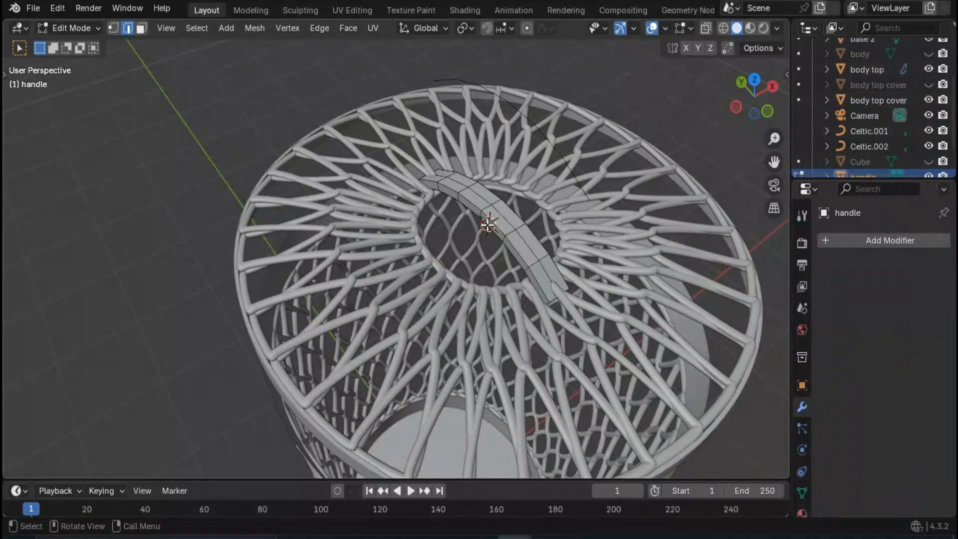
- Delete all the original handle geometry, keeping only the raised duplicate arc of edges
{"action": "key", "text": "a"}
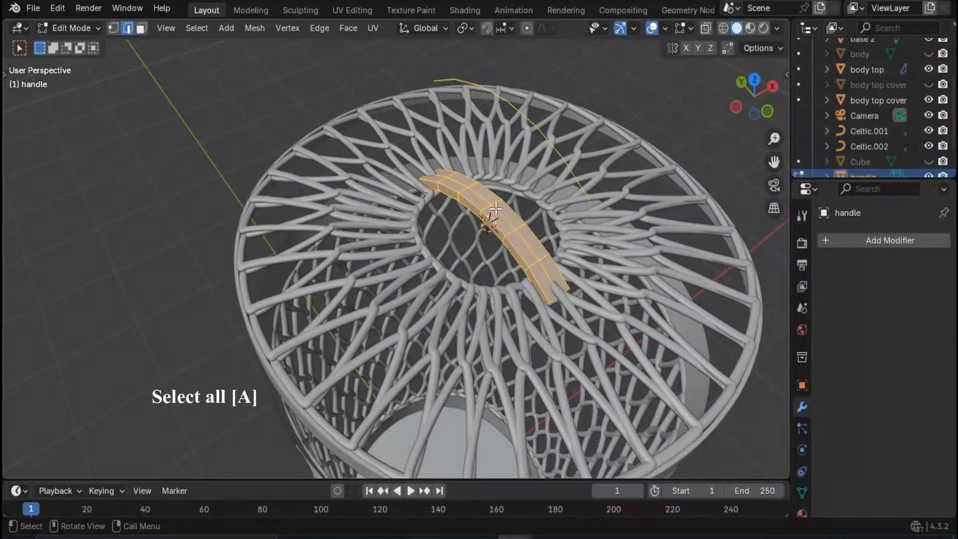
{"action": "left_click", "coordinate": [546, 132], "text": "alt+shift"}
{"action": "key", "text": "x"}
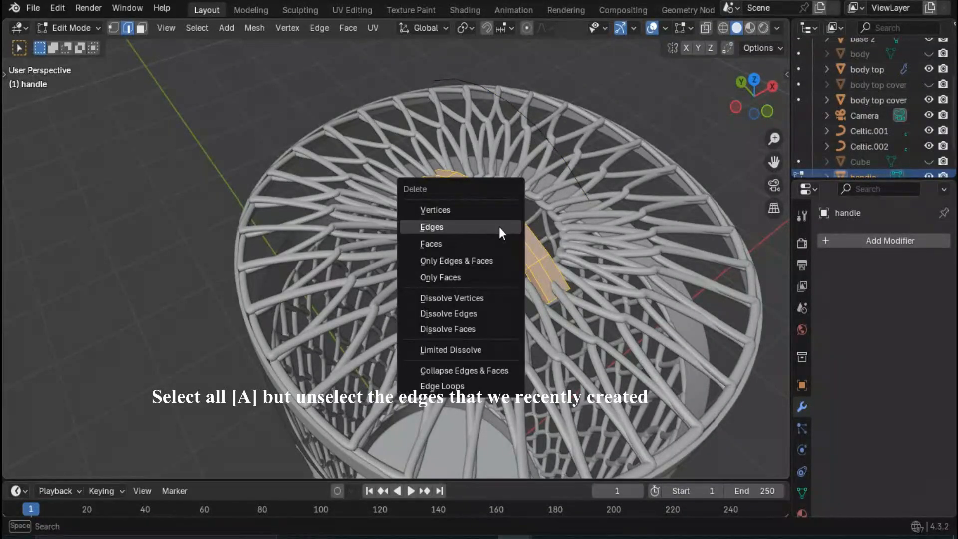
{"action": "left_click", "coordinate": [477, 240]}
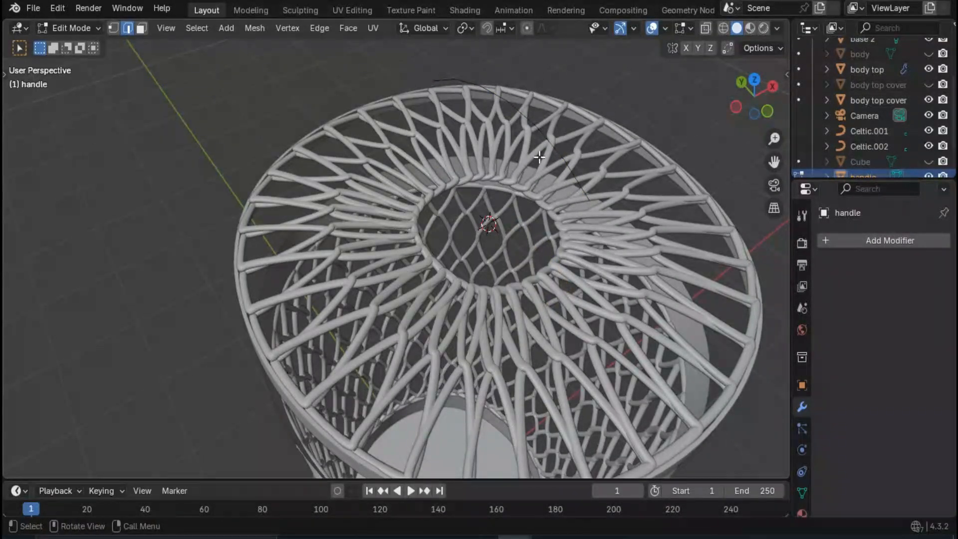
- Select the whole remaining arc and move it -600 mm along Z, down to the Celtic Links cover's centre opening
{"action": "left_click", "coordinate": [532, 127], "text": "alt"}
{"action": "key", "text": "g"}
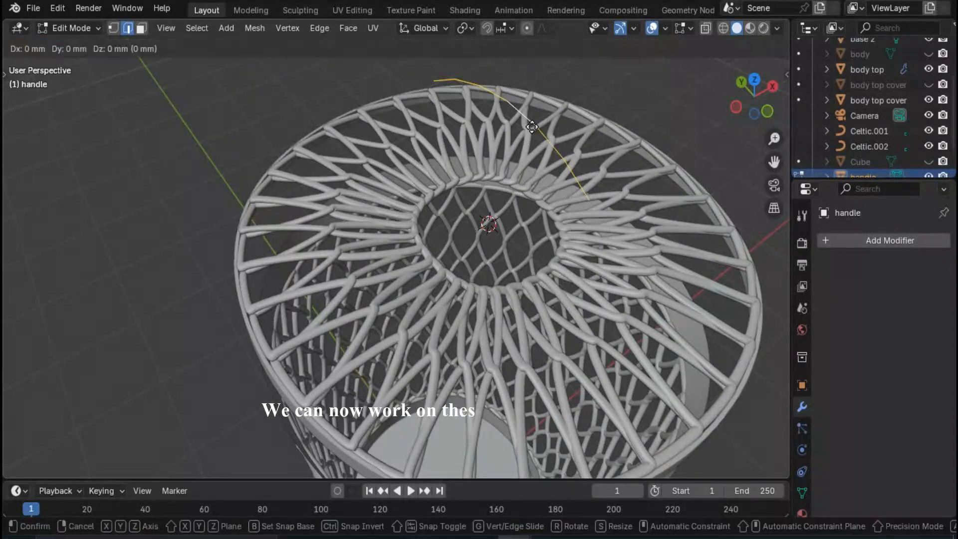
{"action": "type", "text": "z-600"}
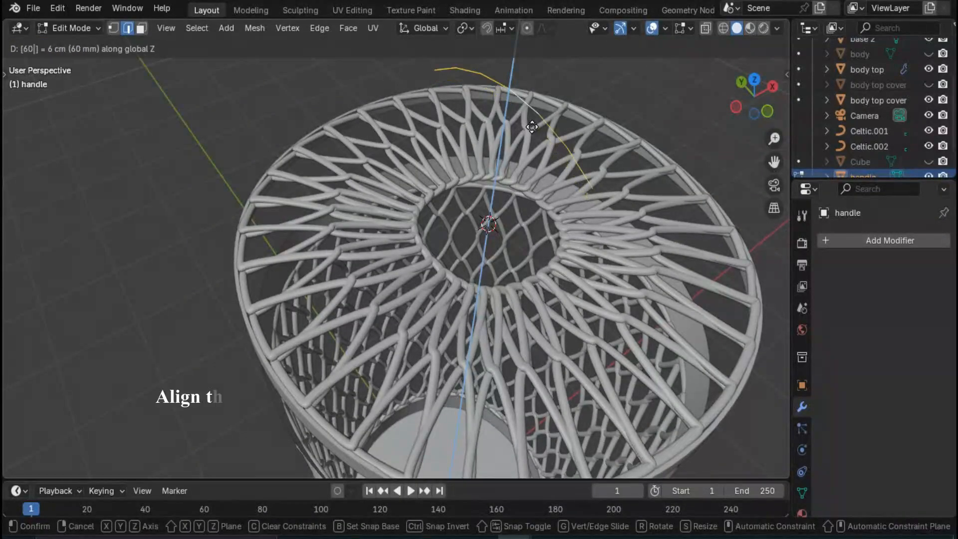
{"action": "key", "text": "Return"}
{"action": "middle_click_drag", "start_coordinate": [505, 225], "coordinate": [461, 168], "text": "shift"}
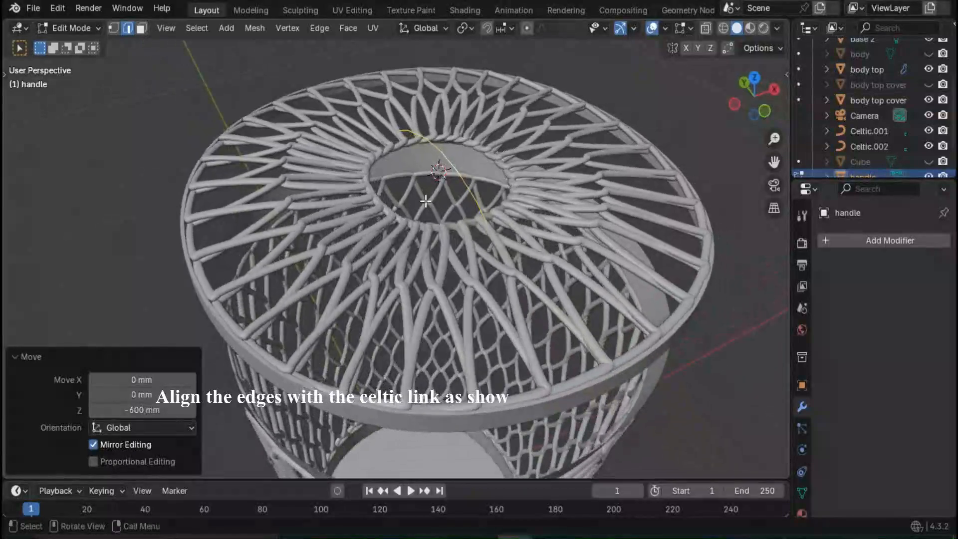
{"action": "key", "text": "ctrl+e"}
{"action": "key", "text": "Escape"}
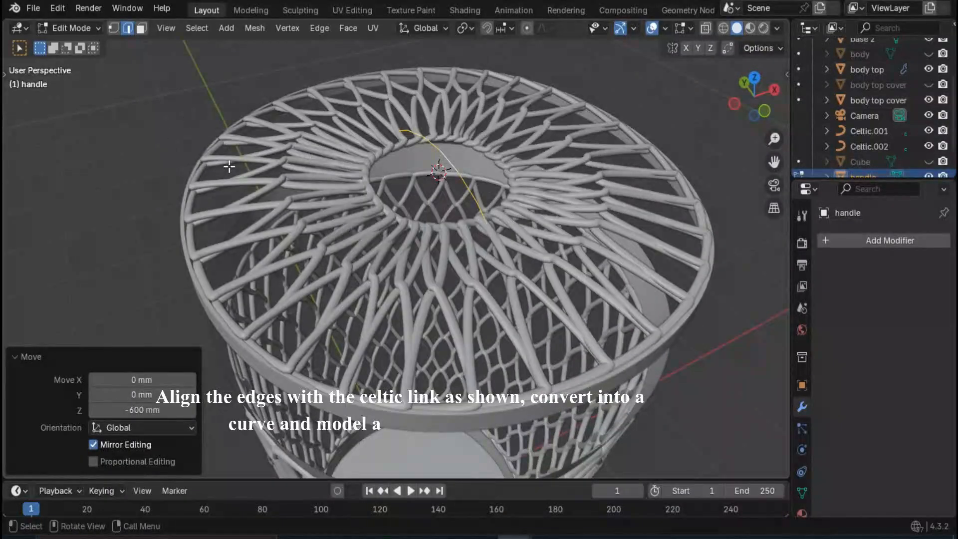
- Return to Object Mode and convert the handle arc from a mesh to a curve
{"action": "key", "text": "Tab"}
{"action": "right_click", "coordinate": [438, 146]}
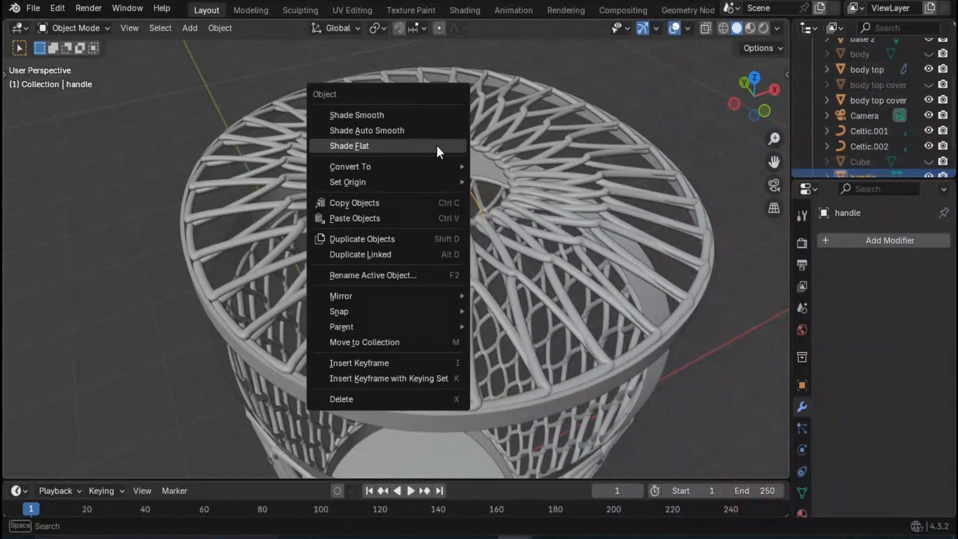
{"action": "mouse_move", "coordinate": [422, 165]}
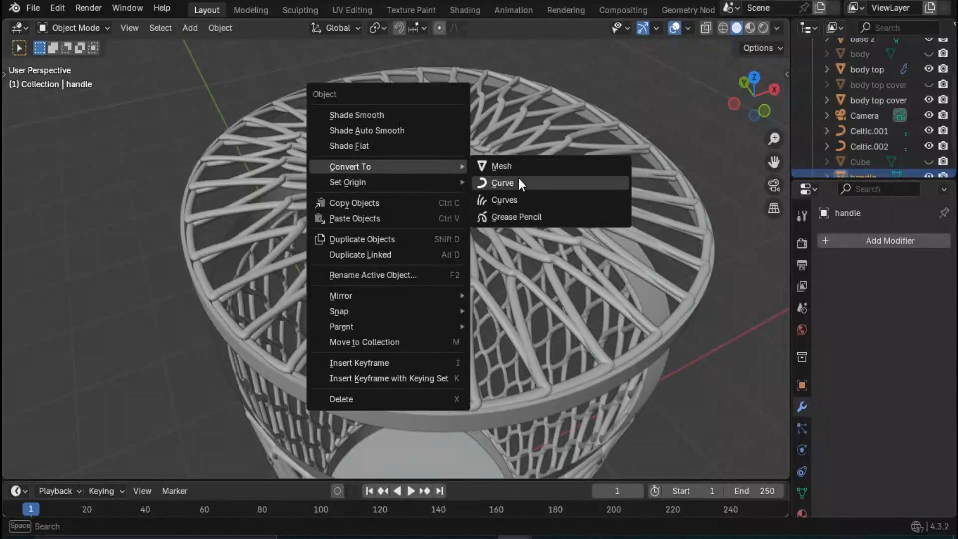
{"action": "left_click", "coordinate": [519, 178]}
- Give the handle curve thickness with a round bevel depth of 30 mm and an extrude of 10 mm
{"action": "middle_click_drag", "start_coordinate": [412, 195], "coordinate": [289, 286]}
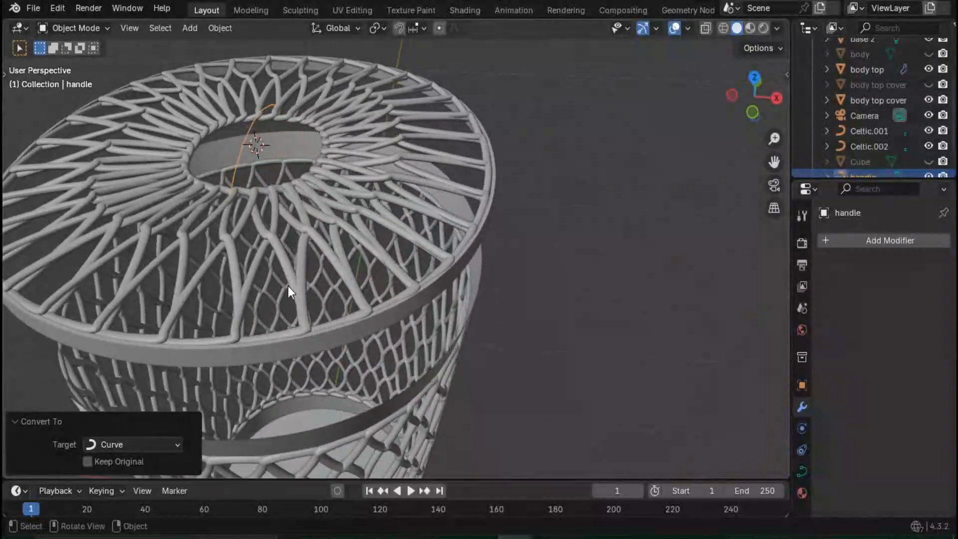
{"action": "left_click", "coordinate": [802, 471]}
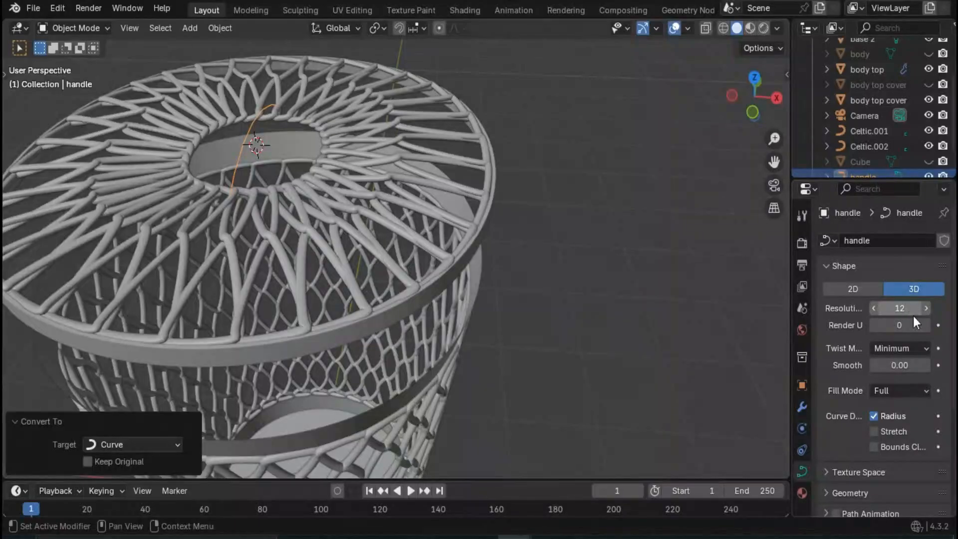
{"action": "scroll", "coordinate": [902, 337], "scroll_direction": "down", "scroll_amount": 6}
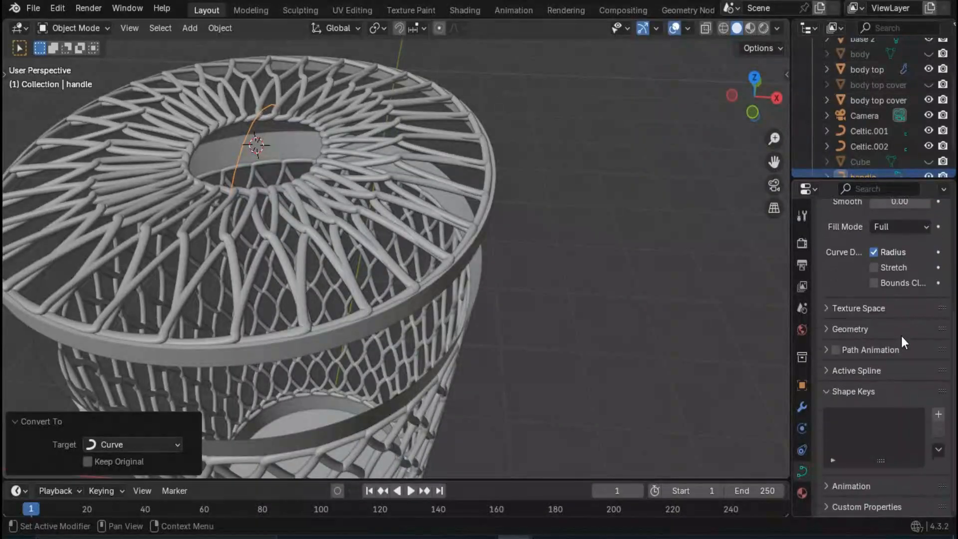
{"action": "left_click", "coordinate": [870, 330]}
{"action": "scroll", "coordinate": [894, 350], "scroll_direction": "down", "scroll_amount": 3}
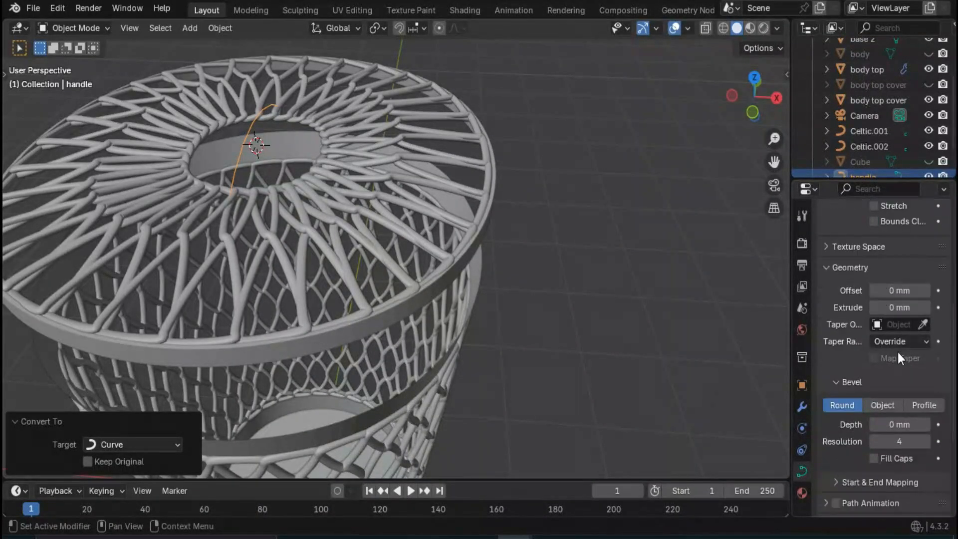
{"action": "left_click", "coordinate": [926, 308]}
{"action": "left_click", "coordinate": [925, 308]}
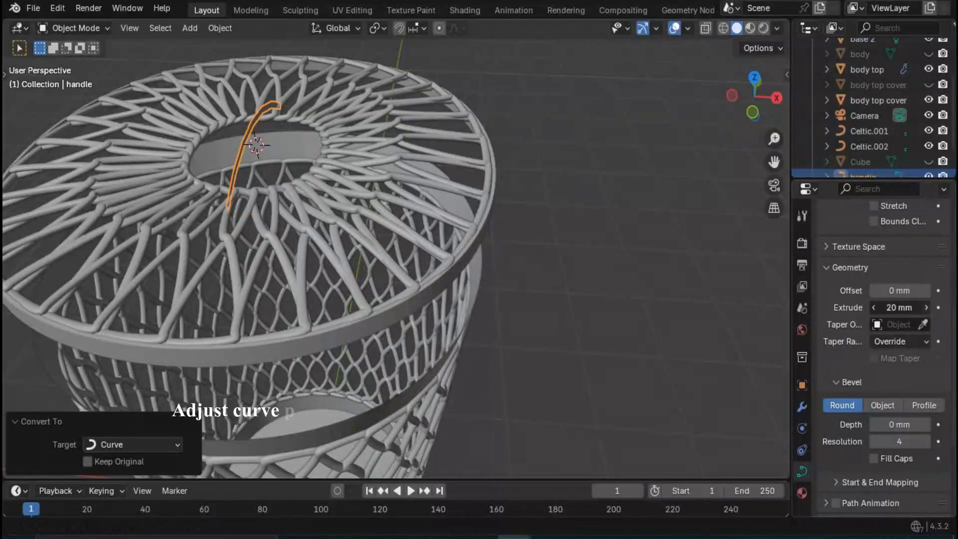
{"action": "left_click", "coordinate": [925, 308]}
{"action": "left_click", "coordinate": [875, 308]}
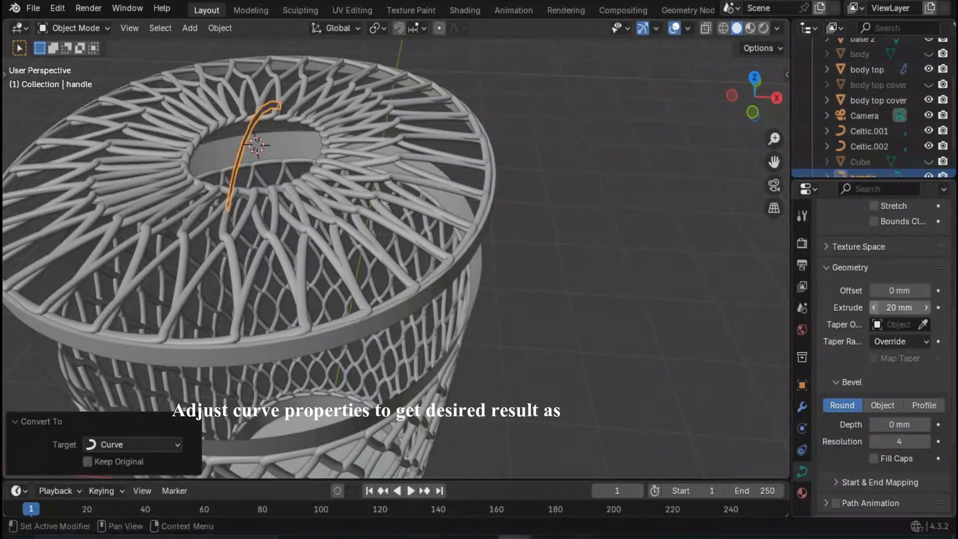
{"action": "left_click", "coordinate": [874, 308]}
{"action": "left_click", "coordinate": [875, 308]}
{"action": "scroll", "coordinate": [918, 412], "scroll_direction": "down", "scroll_amount": 1}
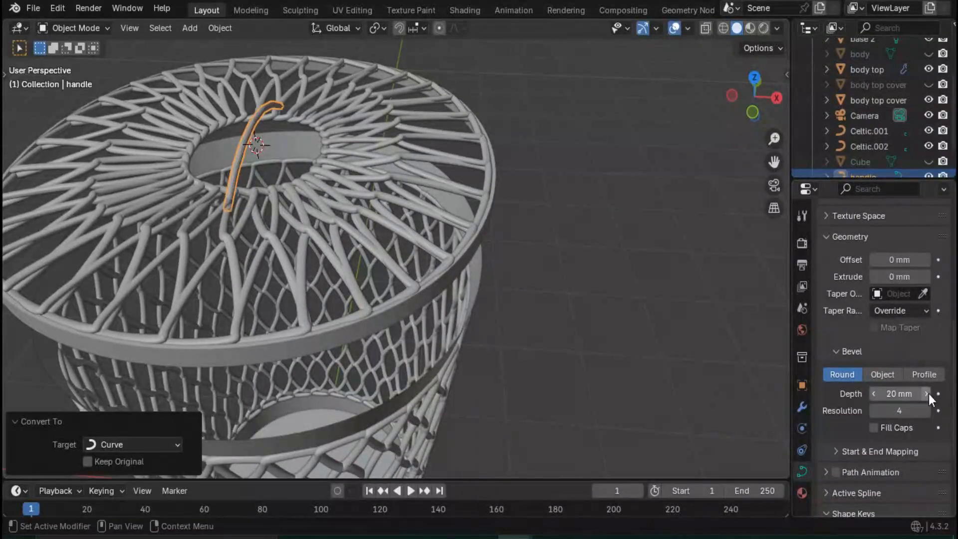
{"action": "left_click", "coordinate": [926, 394]}
{"action": "left_click", "coordinate": [927, 276]}
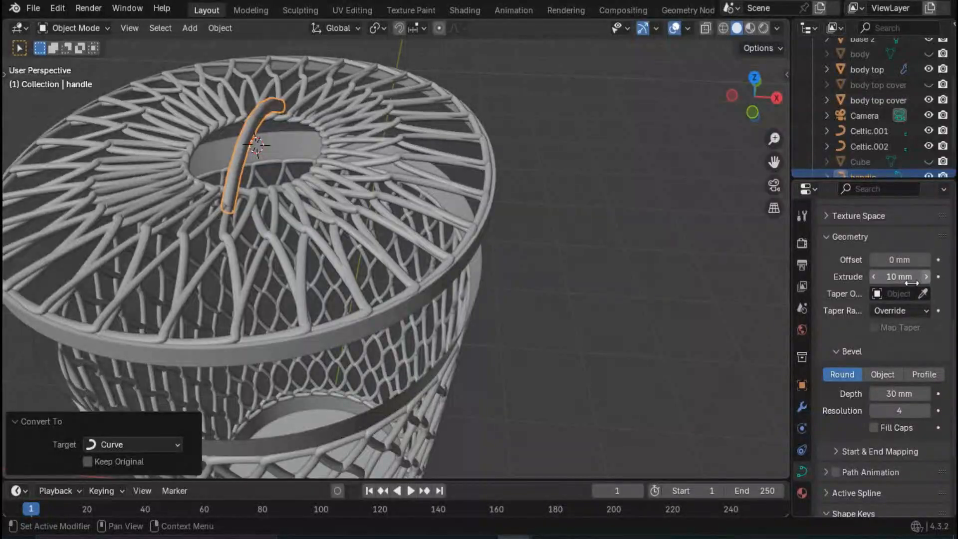
- Change the handle curve's bevel type from Round to Profile
{"action": "scroll", "coordinate": [862, 370], "scroll_direction": "down", "scroll_amount": 4}
{"action": "key", "text": "Tab"}
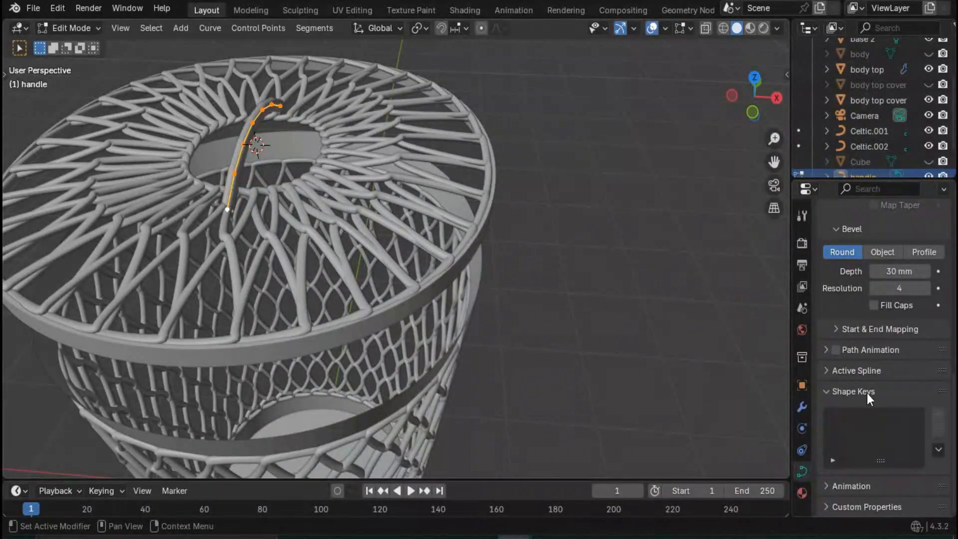
{"action": "left_click", "coordinate": [826, 371]}
{"action": "scroll", "coordinate": [868, 377], "scroll_direction": "down", "scroll_amount": 1}
{"action": "scroll", "coordinate": [449, 225], "scroll_direction": "up", "scroll_amount": 2}
{"action": "middle_click_drag", "start_coordinate": [450, 225], "coordinate": [484, 263]}
{"action": "scroll", "coordinate": [920, 295], "scroll_direction": "up", "scroll_amount": 1}
{"action": "left_click", "coordinate": [924, 252]}
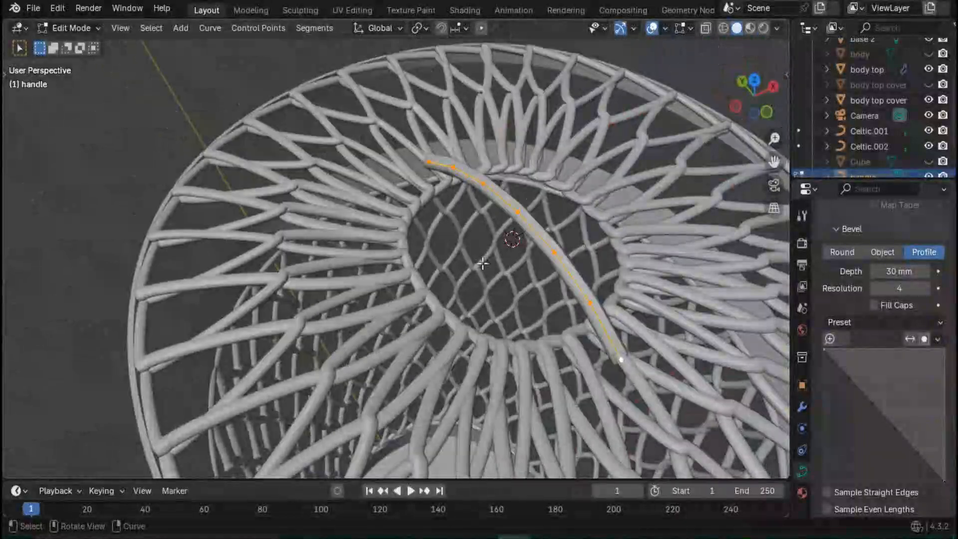
{"action": "middle_click_drag", "start_coordinate": [565, 317], "coordinate": [315, 197]}
{"action": "mouse_move", "coordinate": [370, 292]}
{"action": "middle_mouse_down"}
{"action": "mouse_move", "coordinate": [344, 313]}
{"action": "mouse_move", "coordinate": [352, 299]}
{"action": "middle_mouse_up"}
- Set the handle curve's extrude to 20 mm, then leave Edit Mode and deselect the handle
{"action": "scroll", "coordinate": [918, 285], "scroll_direction": "up", "scroll_amount": 3}
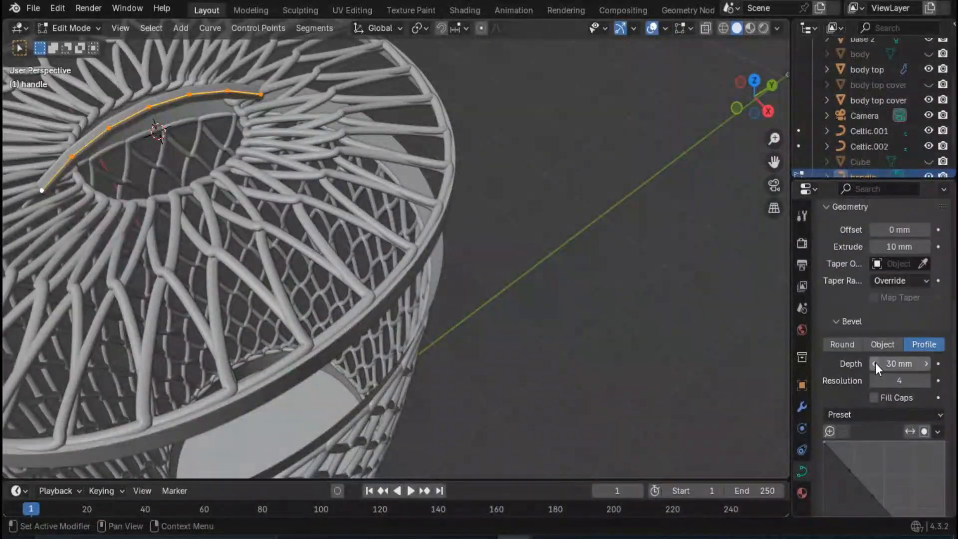
{"action": "left_click", "coordinate": [876, 365]}
{"action": "left_click", "coordinate": [927, 365]}
{"action": "left_click", "coordinate": [927, 247]}
{"action": "middle_click_drag", "start_coordinate": [649, 220], "coordinate": [368, 210]}
{"action": "scroll", "coordinate": [368, 210], "scroll_direction": "up", "scroll_amount": 5}
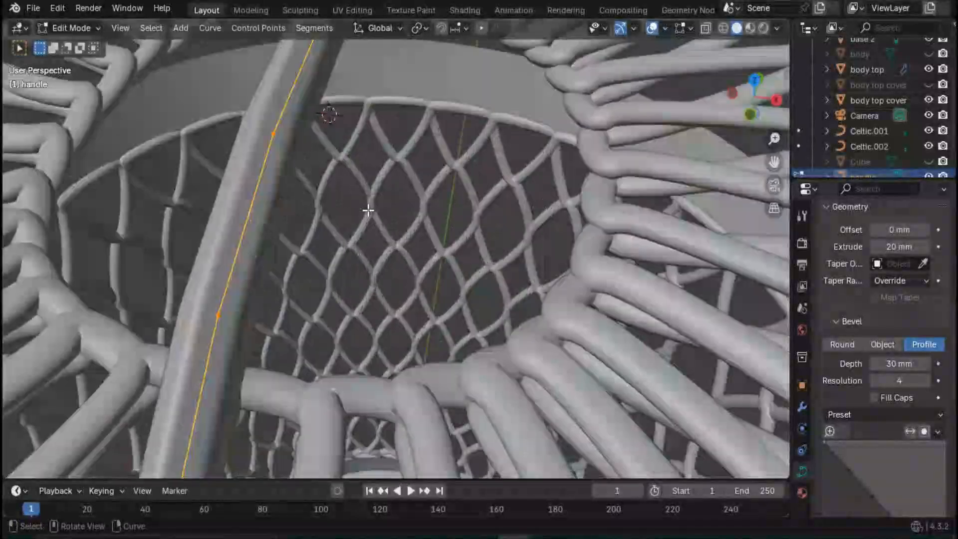
{"action": "scroll", "coordinate": [365, 300], "scroll_direction": "down", "scroll_amount": 3}
{"action": "middle_click_drag", "start_coordinate": [365, 337], "coordinate": [342, 331]}
{"action": "scroll", "coordinate": [344, 330], "scroll_direction": "down", "scroll_amount": 5}
{"action": "middle_click_drag", "start_coordinate": [649, 310], "coordinate": [608, 295]}
{"action": "key", "text": "Tab"}
{"action": "left_click", "coordinate": [609, 291]}
- Scale the handle to about 0.747 along Y to fit the cover's circular centre opening
{"action": "mouse_move", "coordinate": [262, 338]}
{"action": "middle_mouse_down"}
{"action": "mouse_move", "coordinate": [242, 296]}
{"action": "mouse_move", "coordinate": [269, 349]}
{"action": "middle_mouse_up"}
{"action": "scroll", "coordinate": [325, 277], "scroll_direction": "up", "scroll_amount": 4}
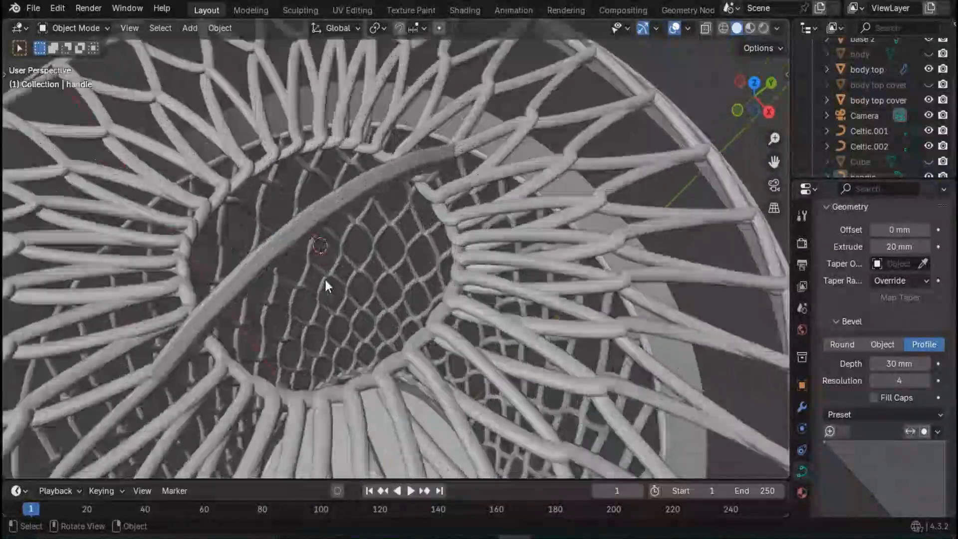
{"action": "middle_click_drag", "start_coordinate": [283, 306], "coordinate": [278, 290]}
{"action": "left_click", "coordinate": [293, 181]}
{"action": "key", "text": "s"}
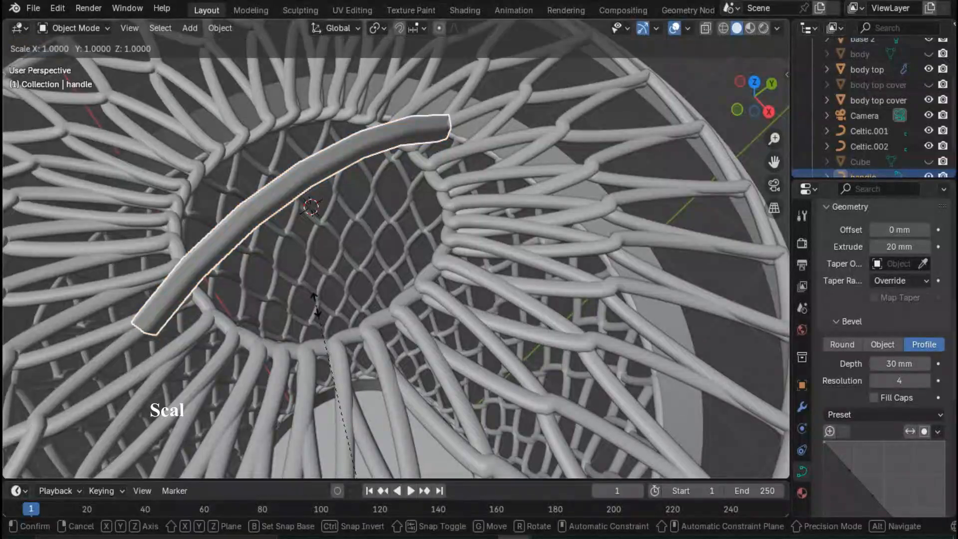
{"action": "key", "text": "x"}
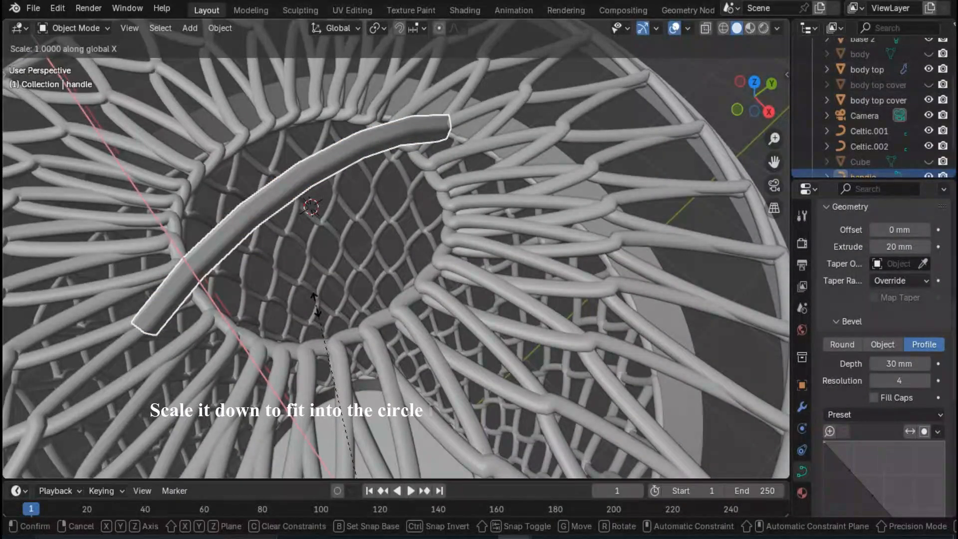
{"action": "key", "text": "y"}
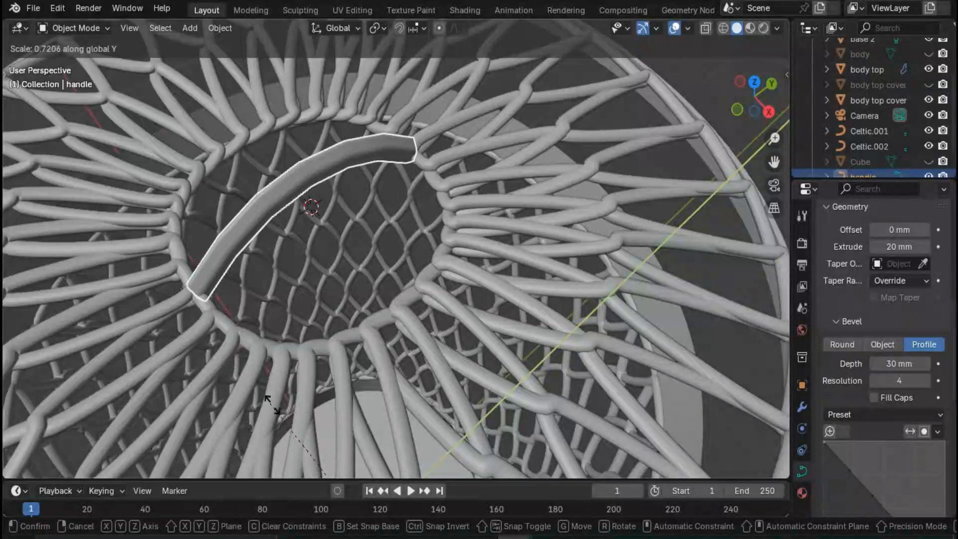
{"action": "left_click", "coordinate": [281, 388]}
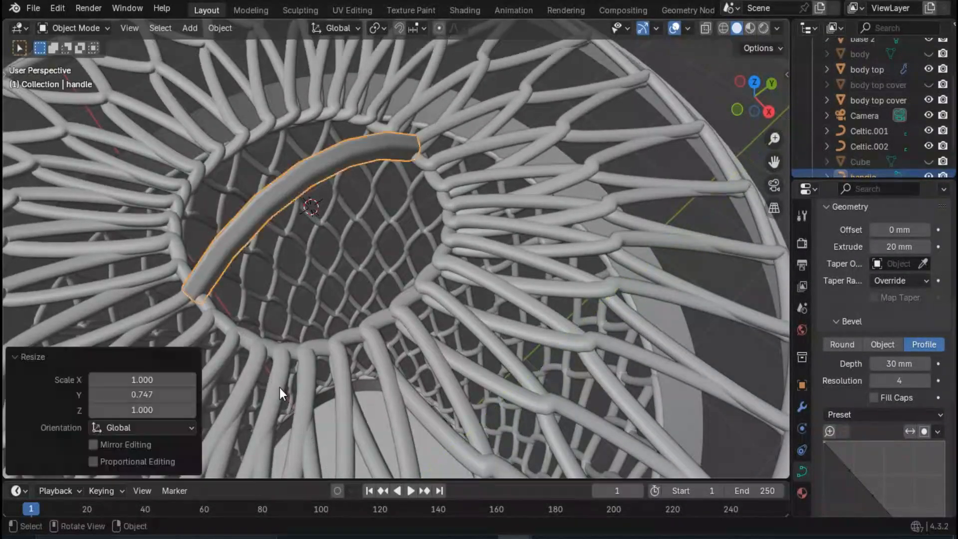
- Make the hidden body top cover visible in the viewport as a reference for centring the handle
{"action": "scroll", "coordinate": [302, 367], "scroll_direction": "down", "scroll_amount": 2}
{"action": "mouse_move", "coordinate": [308, 366]}
{"action": "middle_mouse_down"}
{"action": "mouse_move", "coordinate": [336, 324]}
{"action": "mouse_move", "coordinate": [326, 366]}
{"action": "middle_mouse_up"}
{"action": "left_click", "coordinate": [404, 257]}
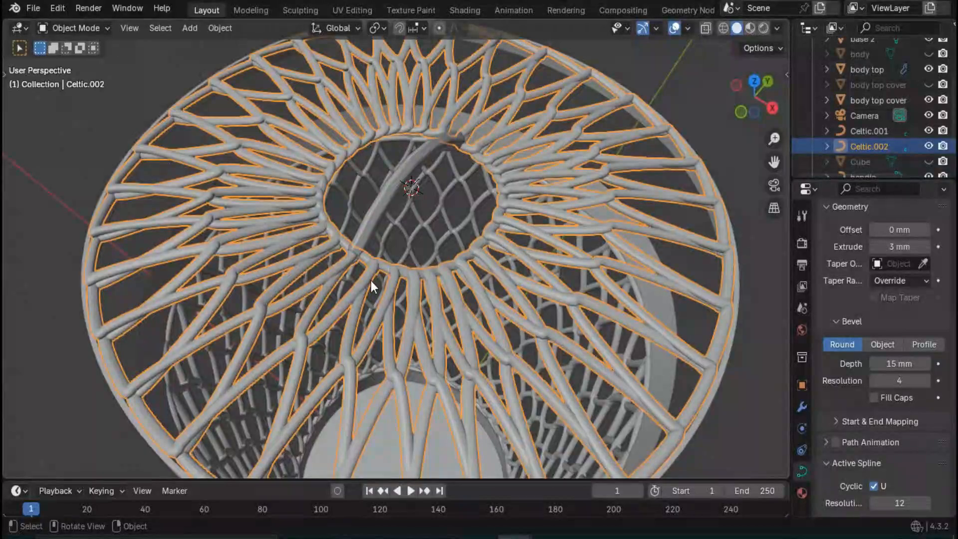
{"action": "mouse_move", "coordinate": [370, 281]}
{"action": "middle_mouse_down"}
{"action": "mouse_move", "coordinate": [382, 293]}
{"action": "mouse_move", "coordinate": [369, 299]}
{"action": "middle_mouse_up"}
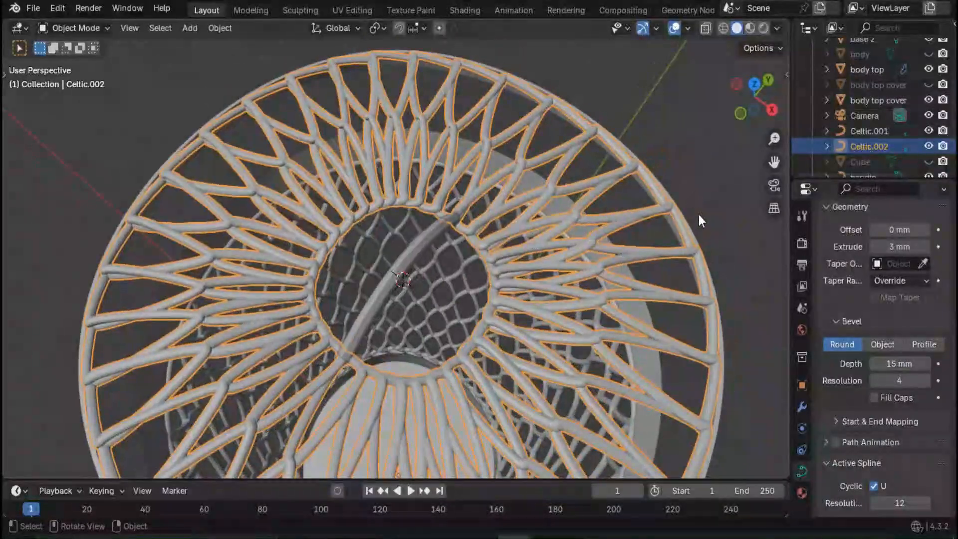
{"action": "left_click", "coordinate": [928, 85]}
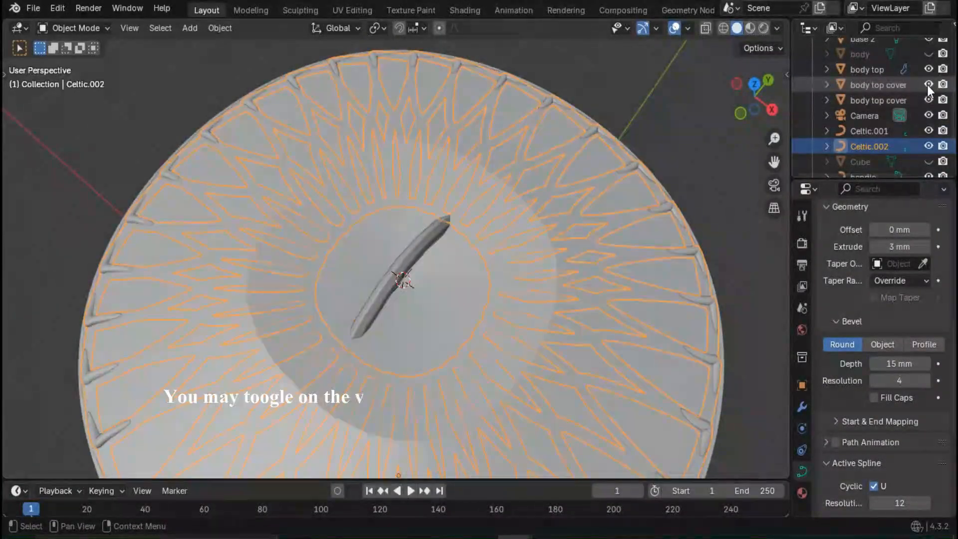
{"action": "middle_click_drag", "start_coordinate": [424, 269], "coordinate": [428, 236]}
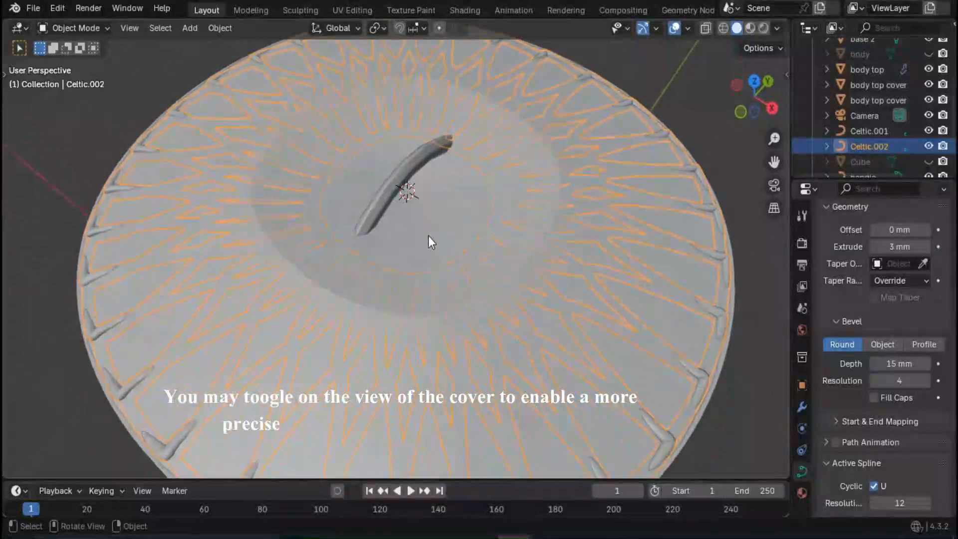
- Enter Edit Mode on the body top cover and delete all the triangular faces inside its inner circle
{"action": "key", "text": "Tab"}
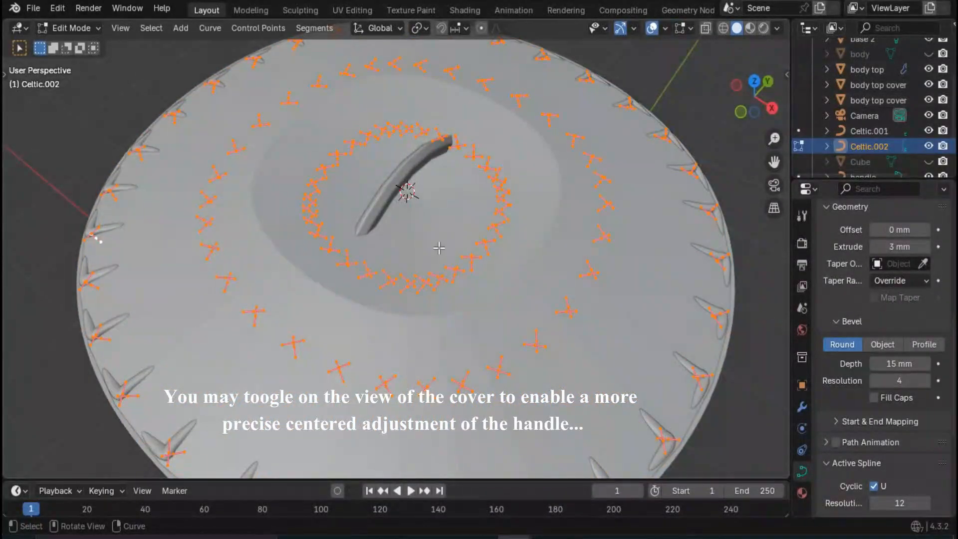
{"action": "key", "text": "Tab"}
{"action": "left_click", "coordinate": [461, 241]}
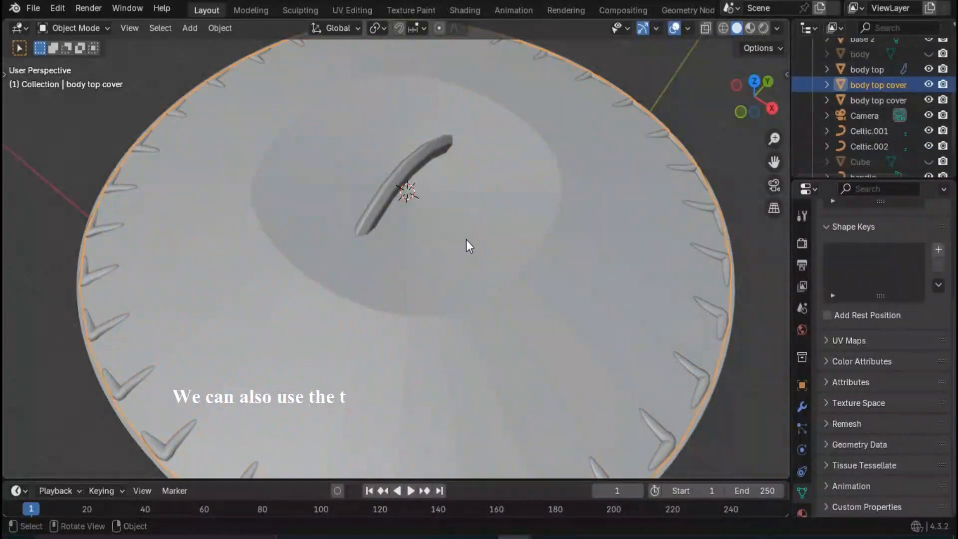
{"action": "key", "text": "Tab"}
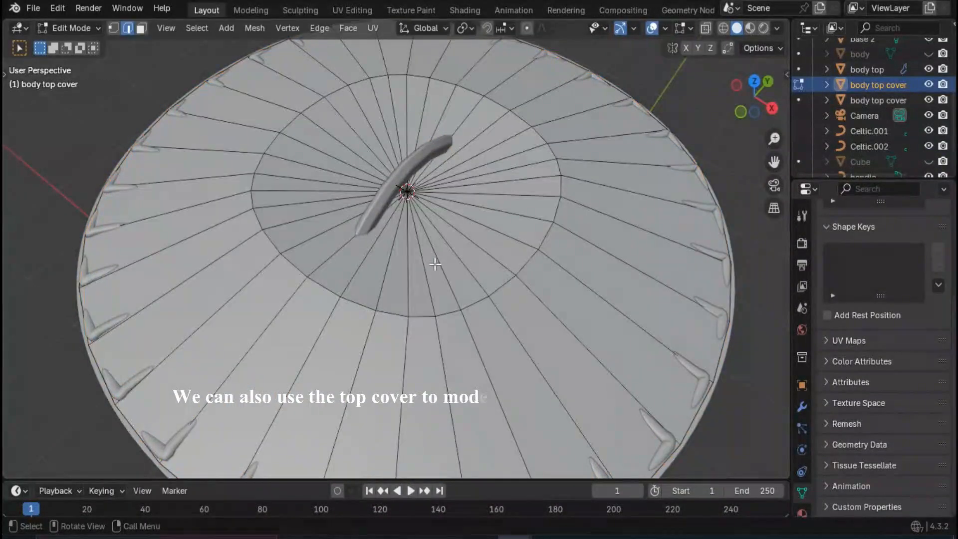
{"action": "left_click", "coordinate": [428, 217]}
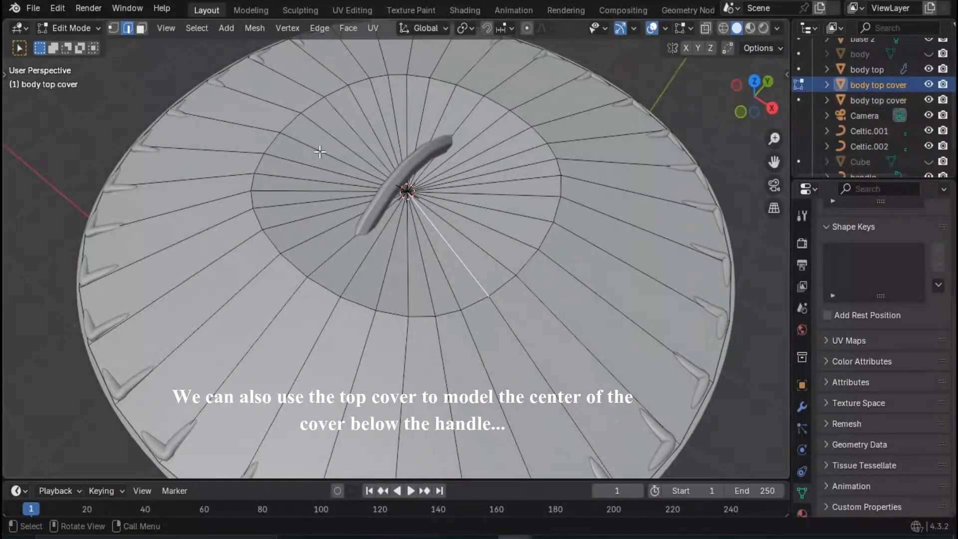
{"action": "key", "text": "c"}
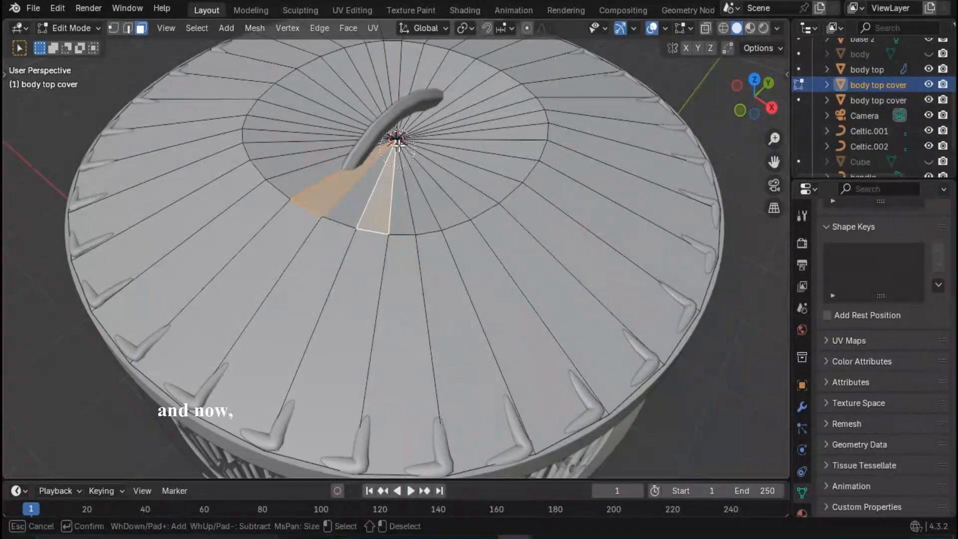
{"action": "mouse_move", "coordinate": [350, 145]}
{"action": "left_mouse_down"}
{"action": "mouse_move", "coordinate": [396, 145]}
{"action": "mouse_move", "coordinate": [389, 163]}
{"action": "left_mouse_up"}
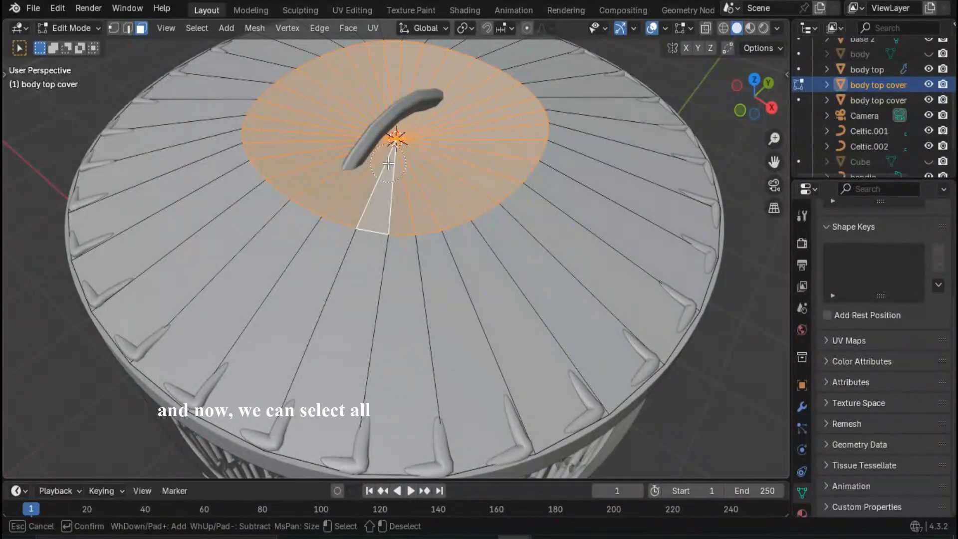
{"action": "key", "text": "Escape"}
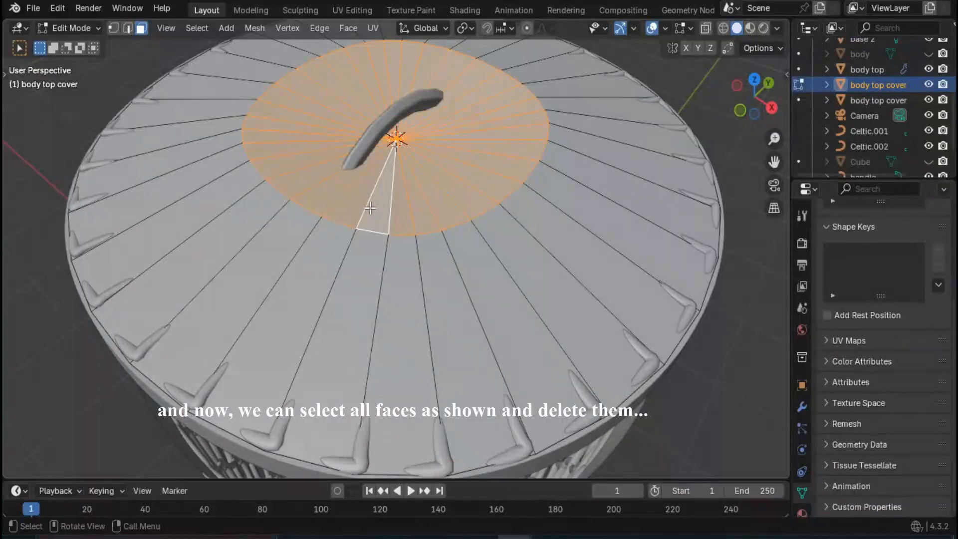
{"action": "key", "text": "x"}
{"action": "left_click", "coordinate": [355, 206]}
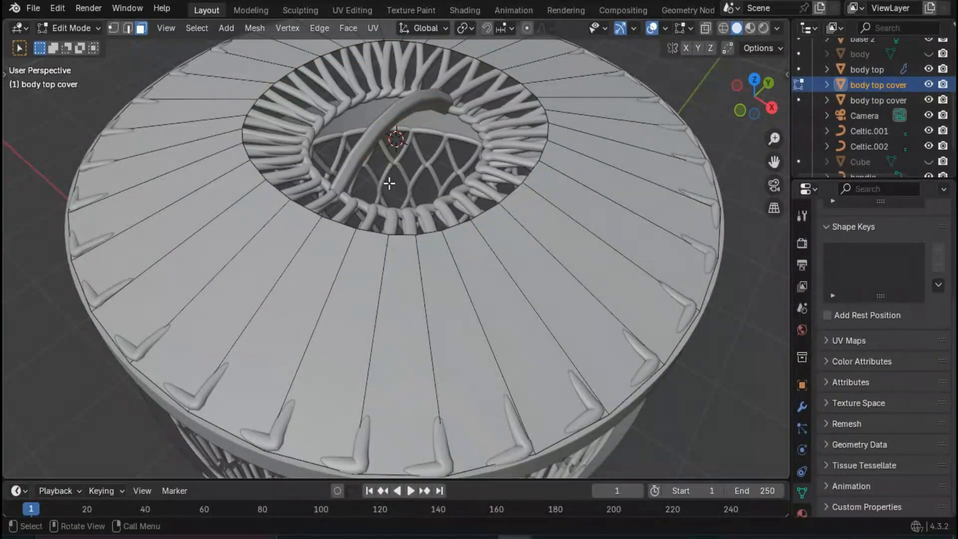
- Select the edge loop around the body top cover's centre opening and fill it with a single face
{"action": "left_click", "coordinate": [255, 169], "text": "alt"}
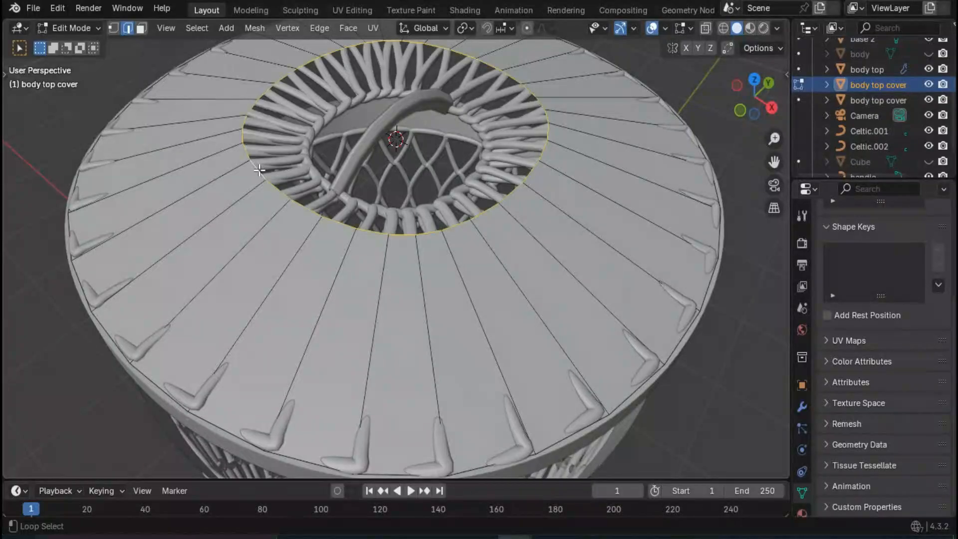
{"action": "scroll", "coordinate": [256, 149], "scroll_direction": "down", "scroll_amount": 2}
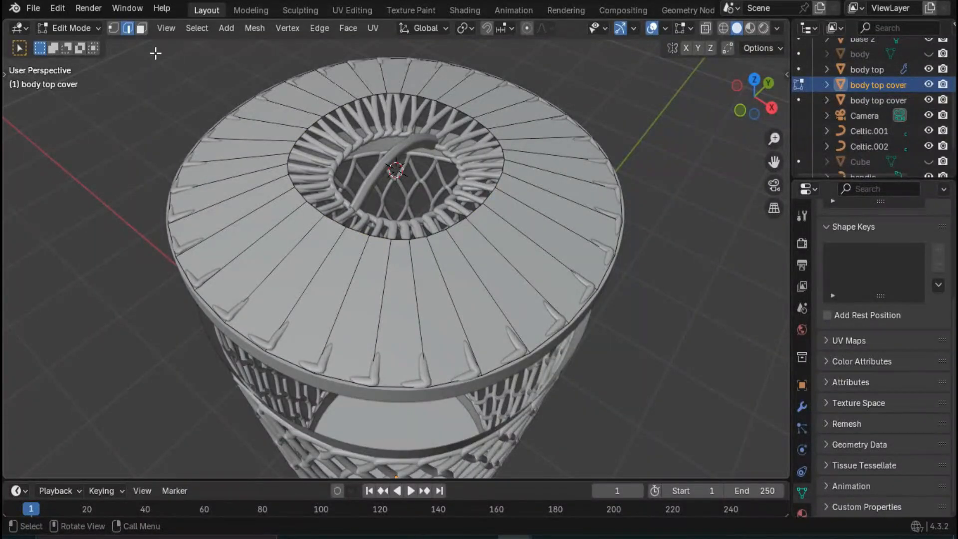
{"action": "left_click", "coordinate": [311, 209], "text": "alt"}
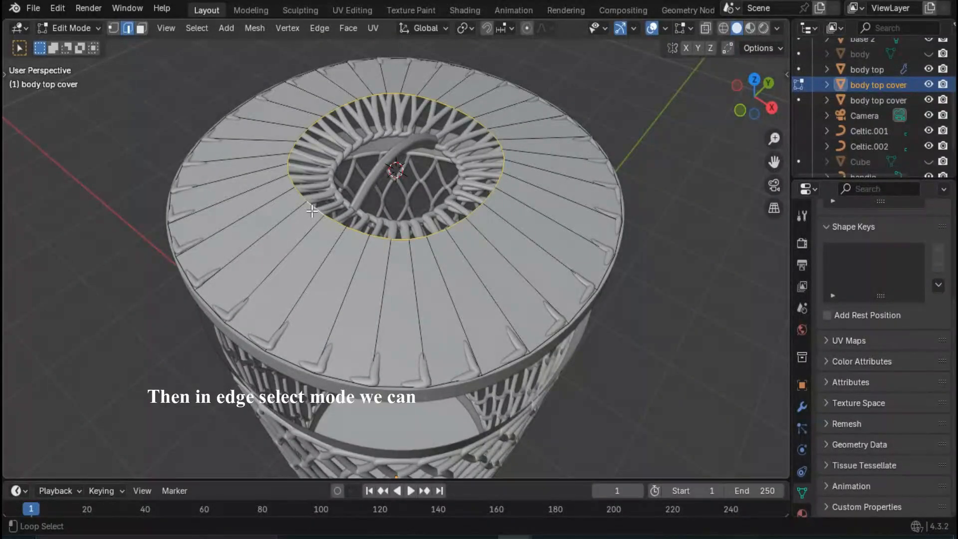
{"action": "key", "text": "f"}
{"action": "left_click", "coordinate": [419, 170]}
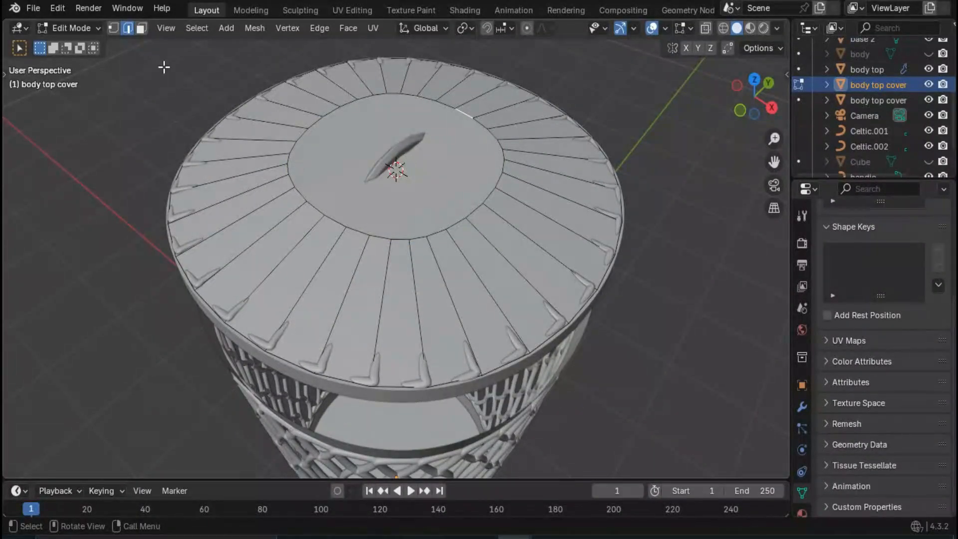
- Inset the new centre face by about 341 mm so its outline lines up with the woven cover's centre opening
{"action": "left_click", "coordinate": [142, 28]}
{"action": "left_click", "coordinate": [407, 194]}
{"action": "key", "text": "ctrl+f"}
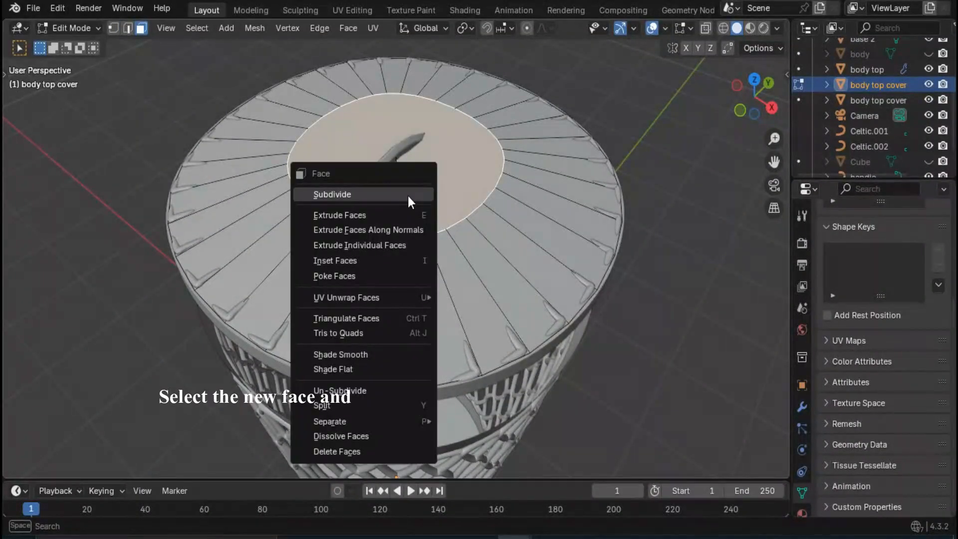
{"action": "left_click", "coordinate": [381, 262]}
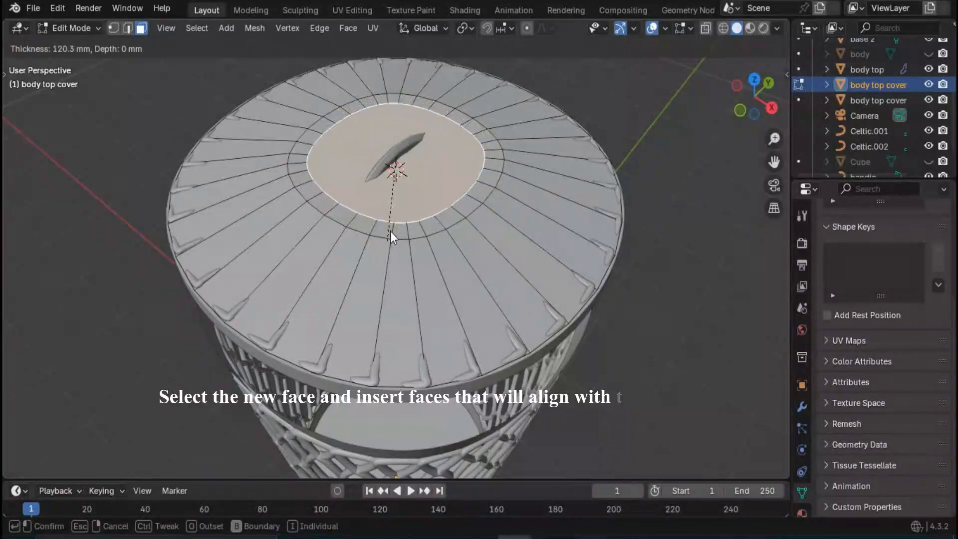
{"action": "left_click", "coordinate": [393, 203]}
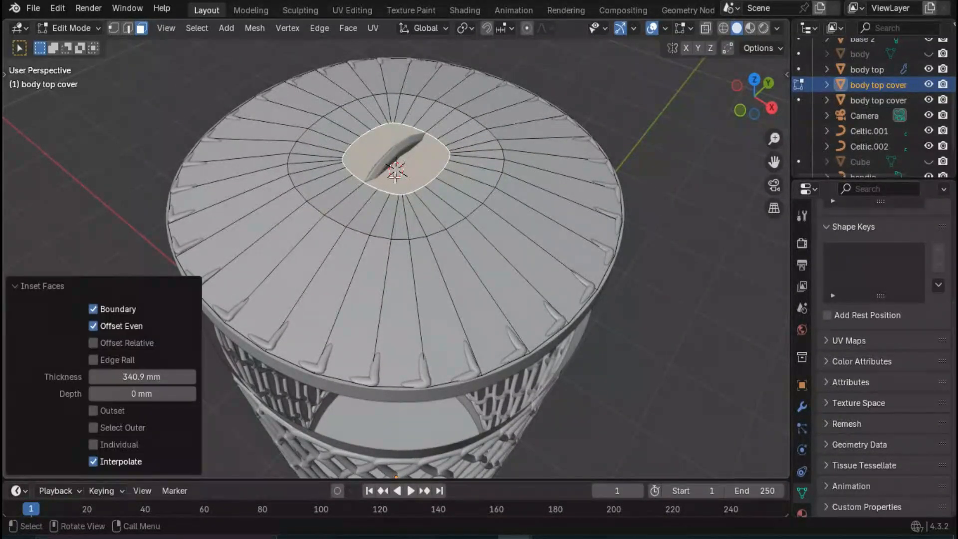
- Duplicate the inset centre face and raise the copy about 381 mm along Z above the cover
{"action": "left_click", "coordinate": [343, 203]}
{"action": "left_click", "coordinate": [402, 170]}
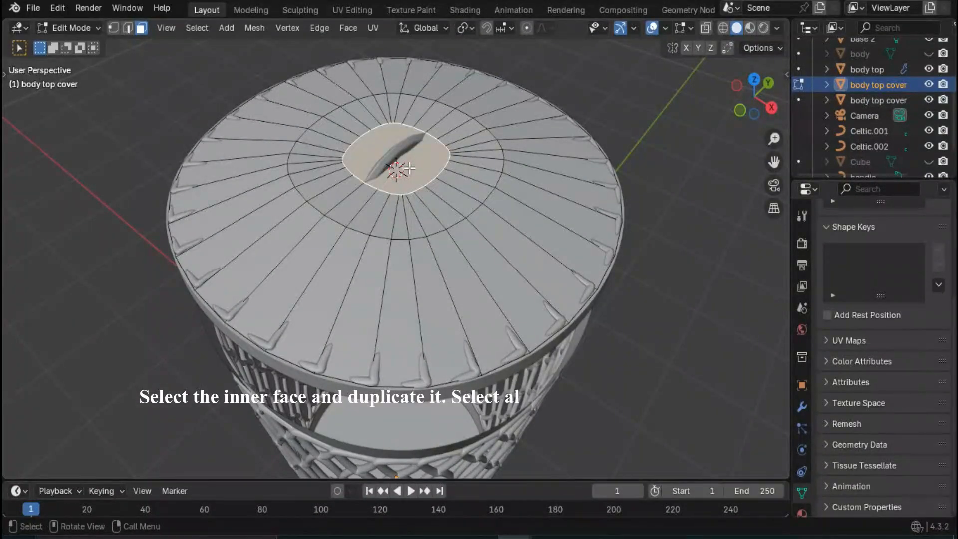
{"action": "key", "text": "shift+d"}
{"action": "key", "text": "z"}
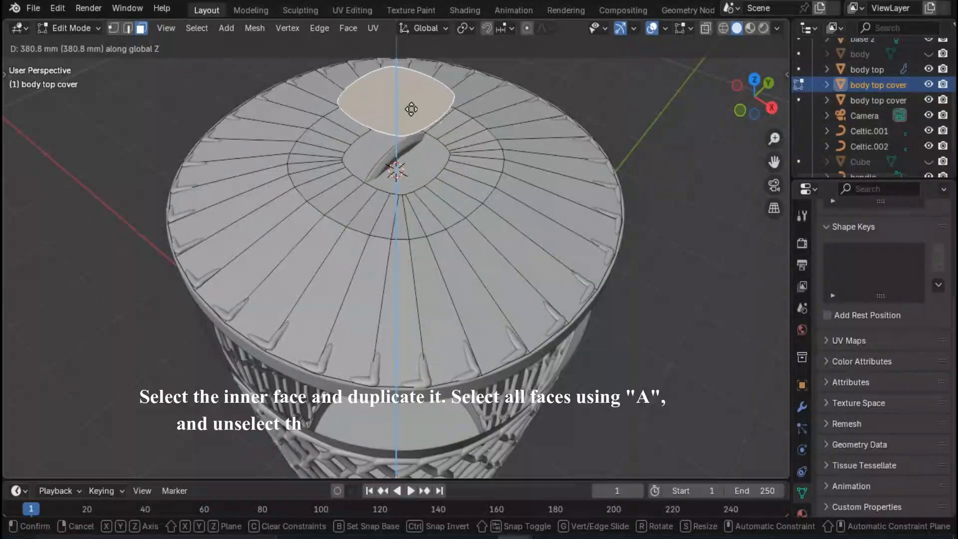
{"action": "left_click", "coordinate": [412, 108]}
- Delete all faces of the body top cover except the raised duplicate face
{"action": "key", "text": "a"}
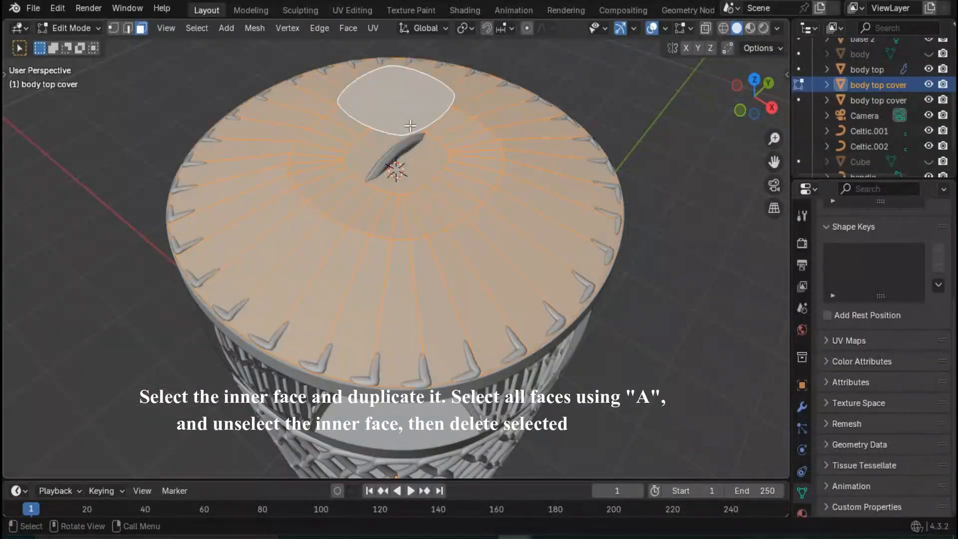
{"action": "left_click", "coordinate": [399, 107], "text": "shift"}
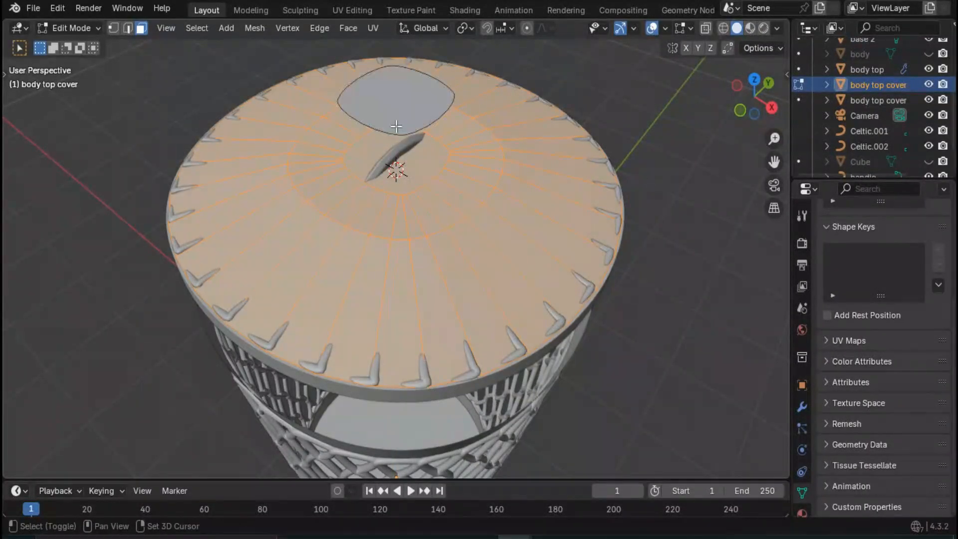
{"action": "key", "text": "x"}
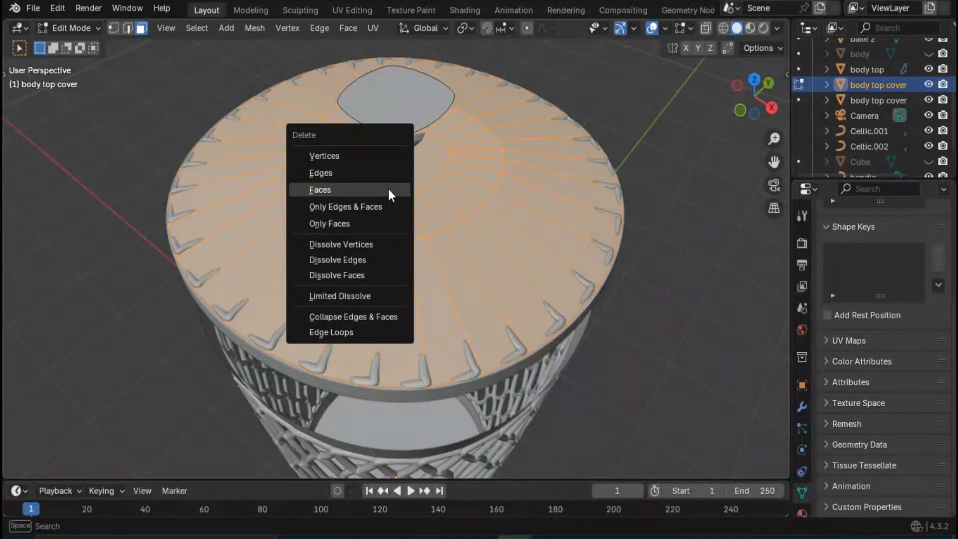
{"action": "left_click", "coordinate": [388, 190]}
- Lower the remaining face 500 mm along Z toward the woven cover's centre opening
{"action": "left_click", "coordinate": [404, 108]}
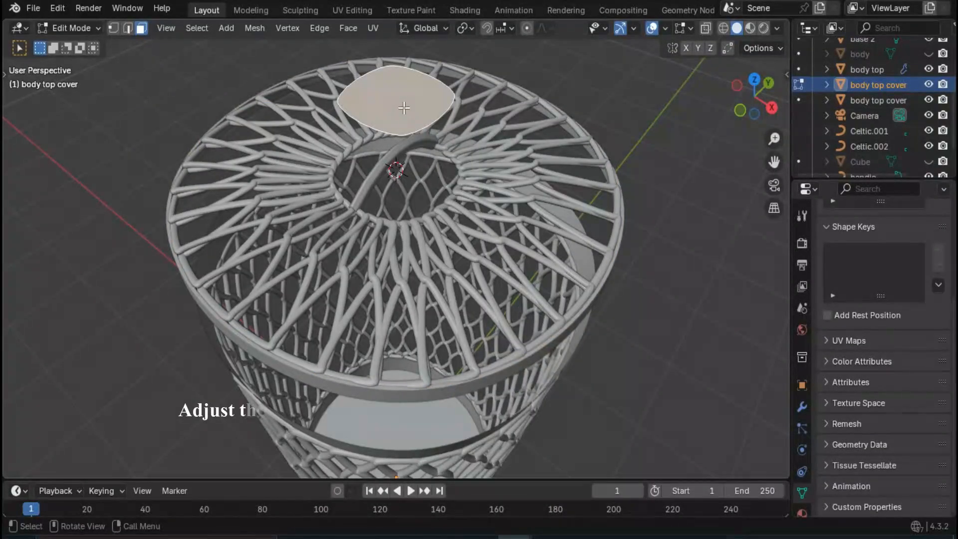
{"action": "key", "text": "g"}
{"action": "key", "text": "z"}
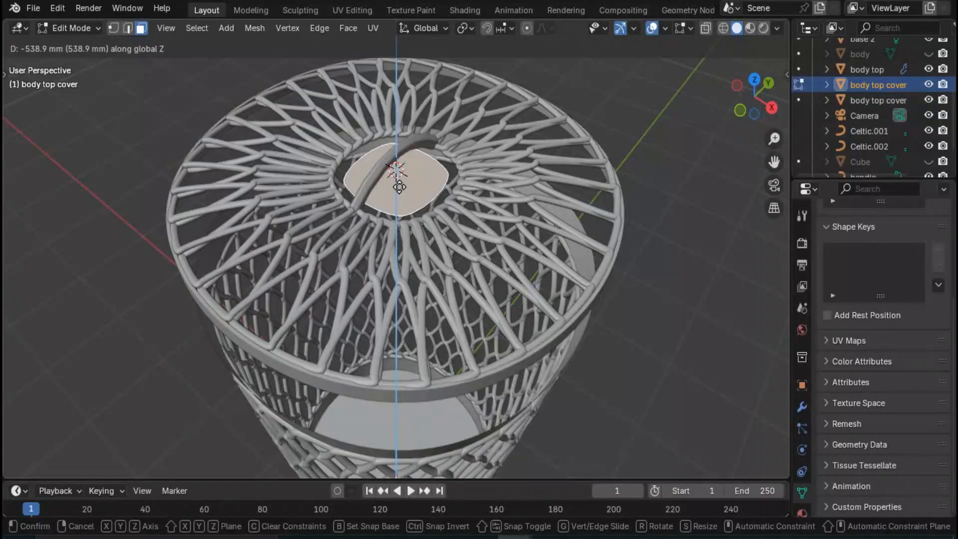
{"action": "left_click", "coordinate": [399, 185]}
- Move the centre face a further 100 mm down along Z beneath the handle
{"action": "middle_click_drag", "start_coordinate": [395, 231], "coordinate": [367, 245]}
{"action": "scroll", "coordinate": [367, 244], "scroll_direction": "up", "scroll_amount": 6}
{"action": "middle_click_drag", "start_coordinate": [309, 159], "coordinate": [409, 211], "text": "shift"}
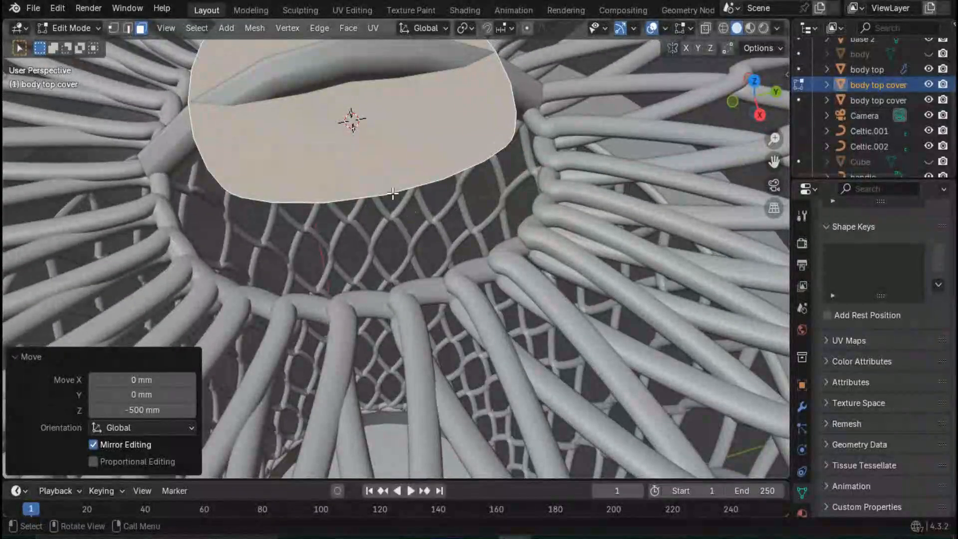
{"action": "key", "text": "g"}
{"action": "key", "text": "z"}
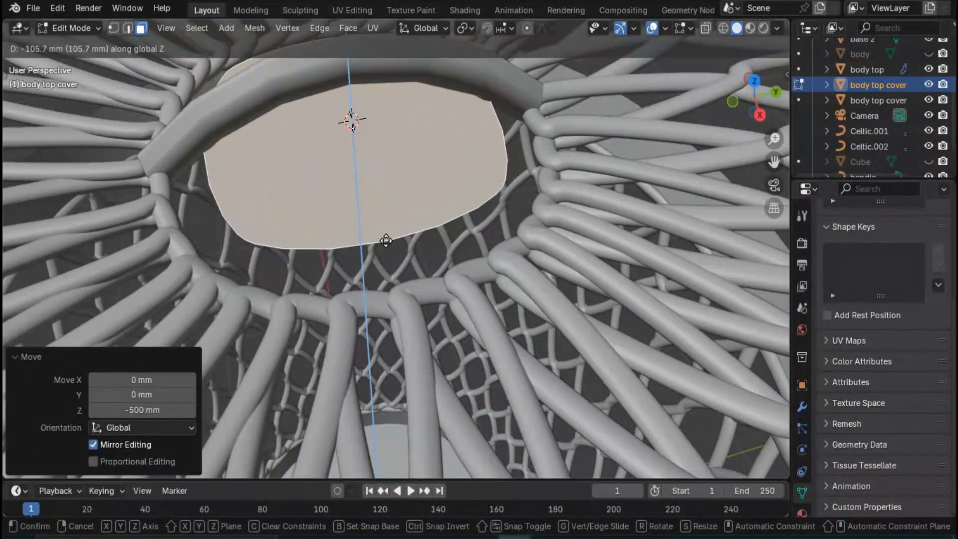
{"action": "type", "text": "-100"}
{"action": "key", "text": "Return"}
- Scale the centre face uniformly by 1.35 to cover the woven cover's opening
{"action": "scroll", "coordinate": [358, 259], "scroll_direction": "down", "scroll_amount": 5}
{"action": "middle_click_drag", "start_coordinate": [358, 259], "coordinate": [392, 286]}
{"action": "key", "text": "s"}
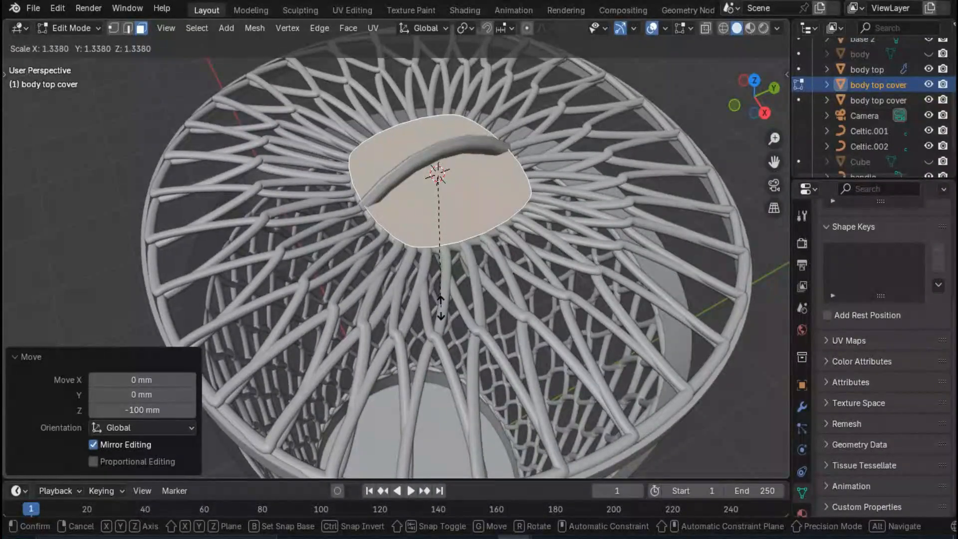
{"action": "type", "text": "1.35"}
{"action": "key", "text": "Return"}
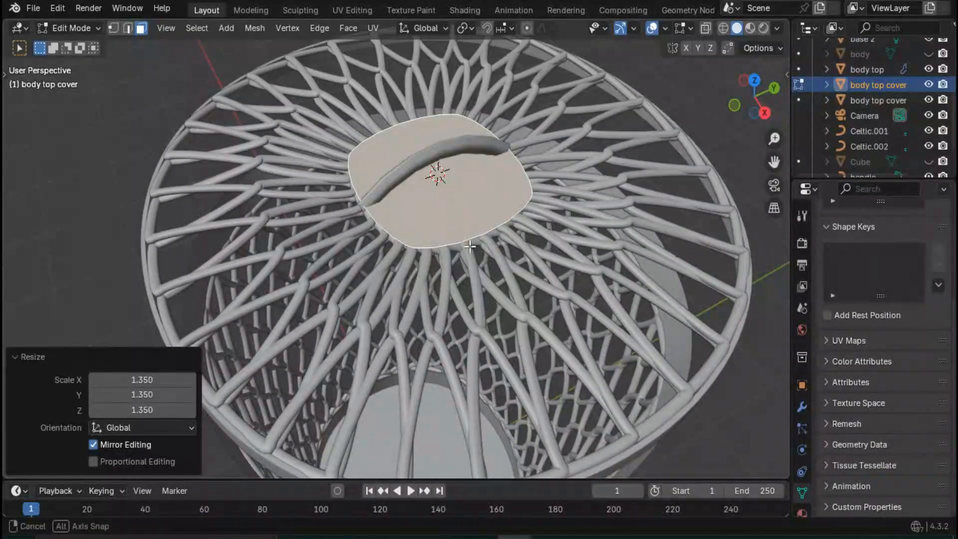
- Lower the enlarged centre face about 27 mm along Z so its edge tucks under the woven strands
{"action": "scroll", "coordinate": [441, 307], "scroll_direction": "up", "scroll_amount": 3}
{"action": "middle_click_drag", "start_coordinate": [441, 307], "coordinate": [468, 236]}
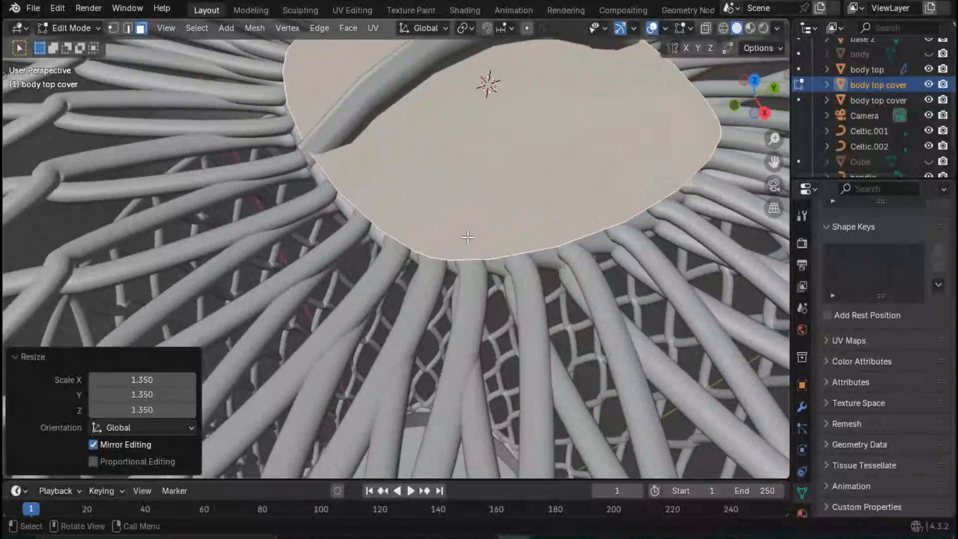
{"action": "key", "text": "g"}
{"action": "key", "text": "z"}
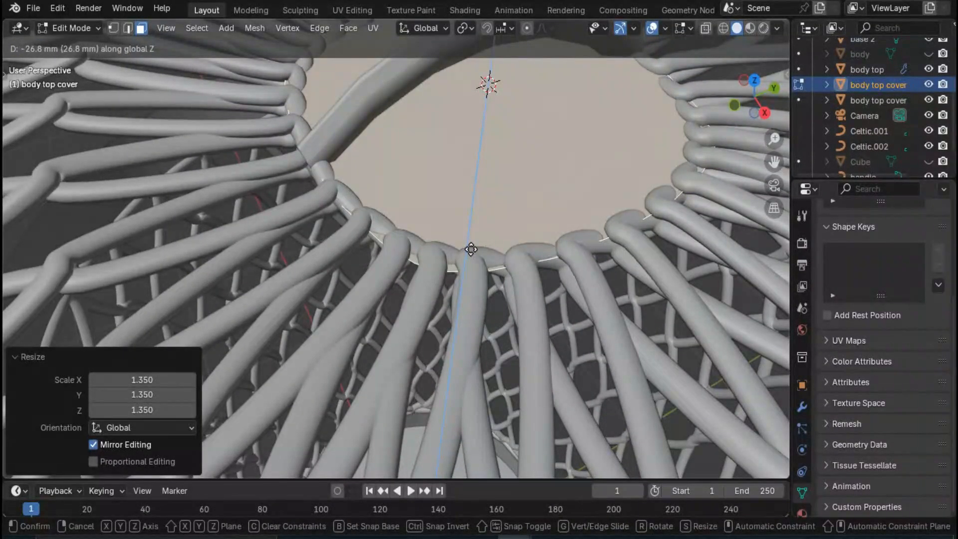
{"action": "left_click", "coordinate": [470, 249]}
- Select the centre face beneath the handle and inset it by 150 mm
{"action": "scroll", "coordinate": [574, 225], "scroll_direction": "down", "scroll_amount": 6}
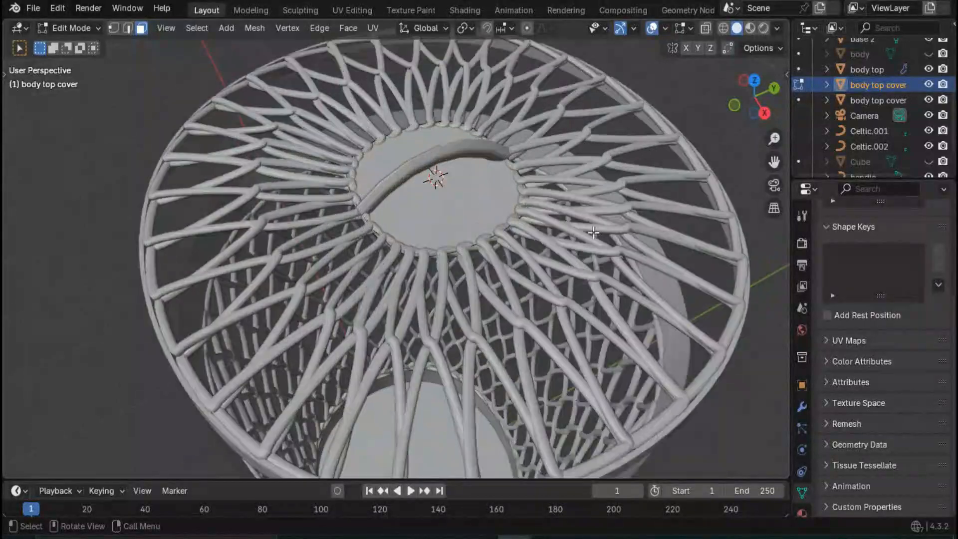
{"action": "middle_click_drag", "start_coordinate": [593, 232], "coordinate": [417, 152]}
{"action": "scroll", "coordinate": [502, 268], "scroll_direction": "down", "scroll_amount": 3}
{"action": "left_click", "coordinate": [419, 159]}
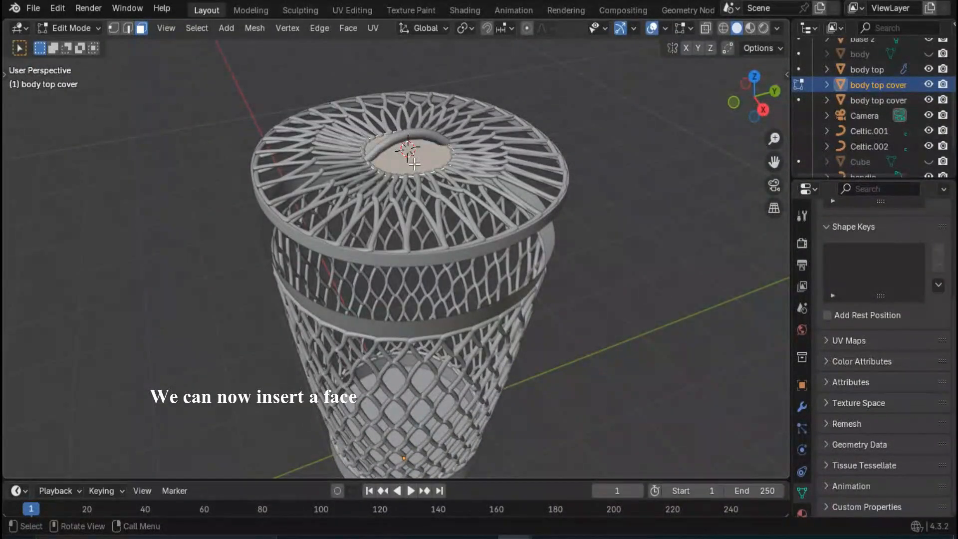
{"action": "key", "text": "ctrl+f"}
{"action": "left_click", "coordinate": [376, 164]}
{"action": "scroll", "coordinate": [417, 114], "scroll_direction": "up", "scroll_amount": 2}
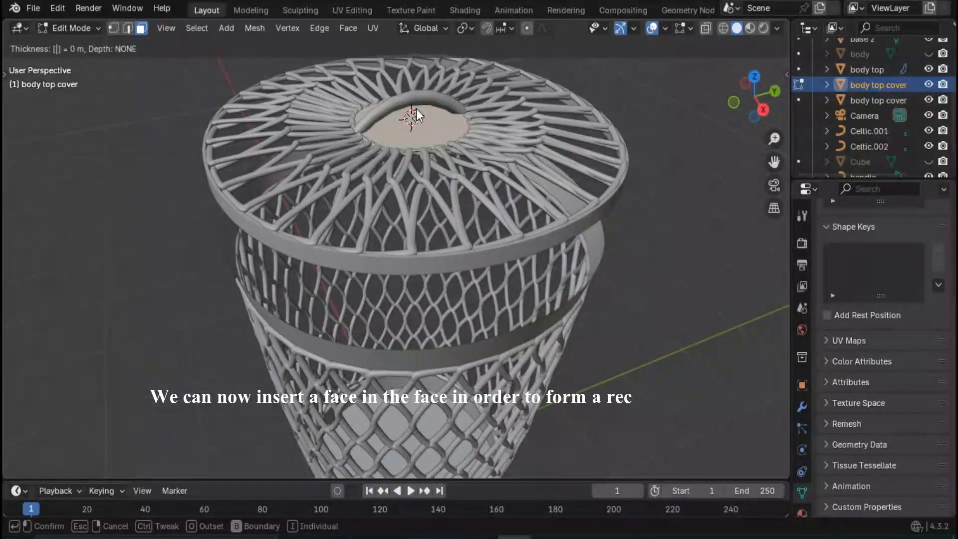
{"action": "type", "text": ".15"}
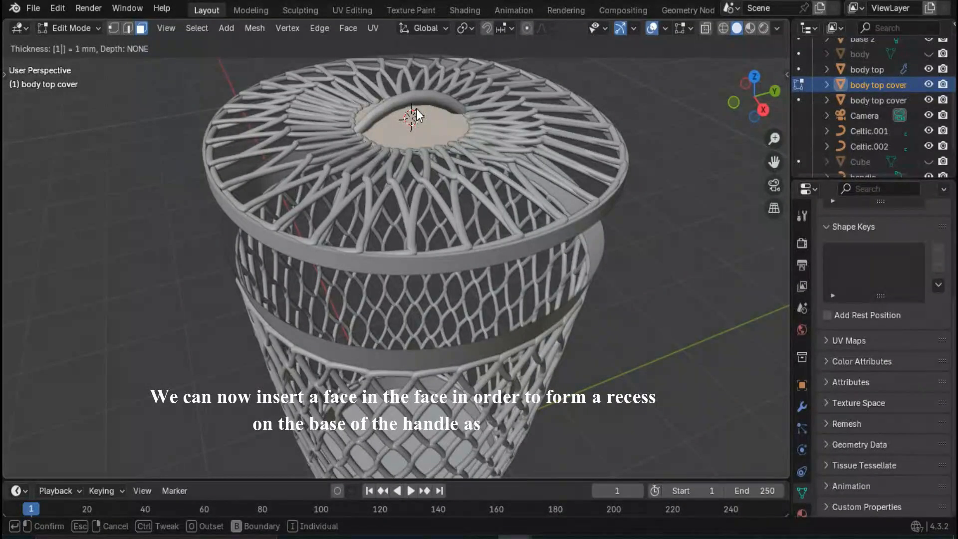
{"action": "key", "text": "Return"}
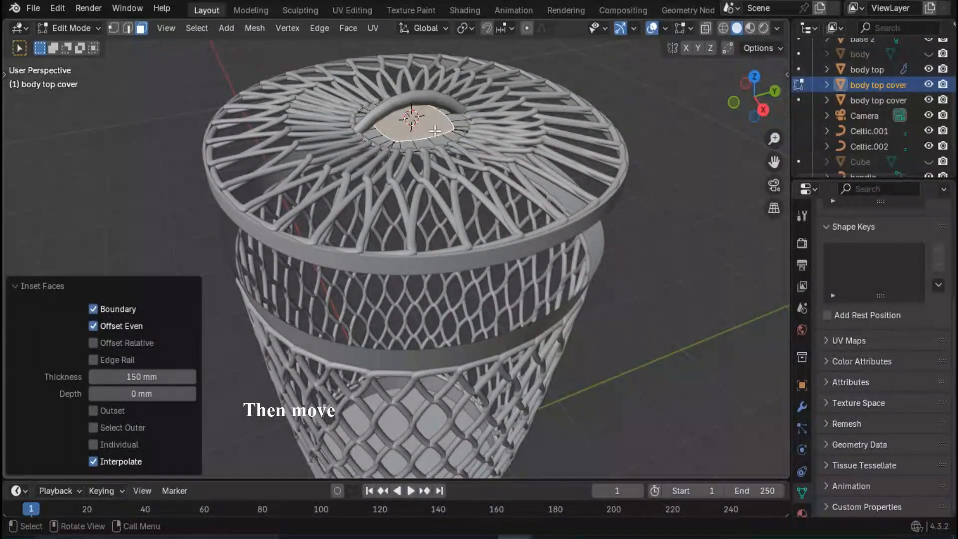
- Move the inset inner face 50 mm down along Z to form a recess under the handle
{"action": "scroll", "coordinate": [424, 128], "scroll_direction": "up", "scroll_amount": 3}
{"action": "key", "text": "g"}
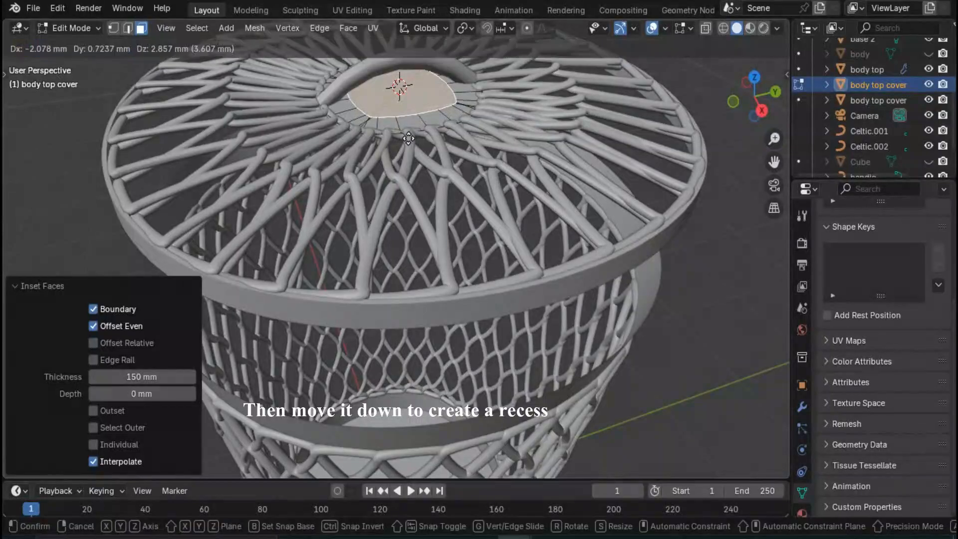
{"action": "key", "text": "z"}
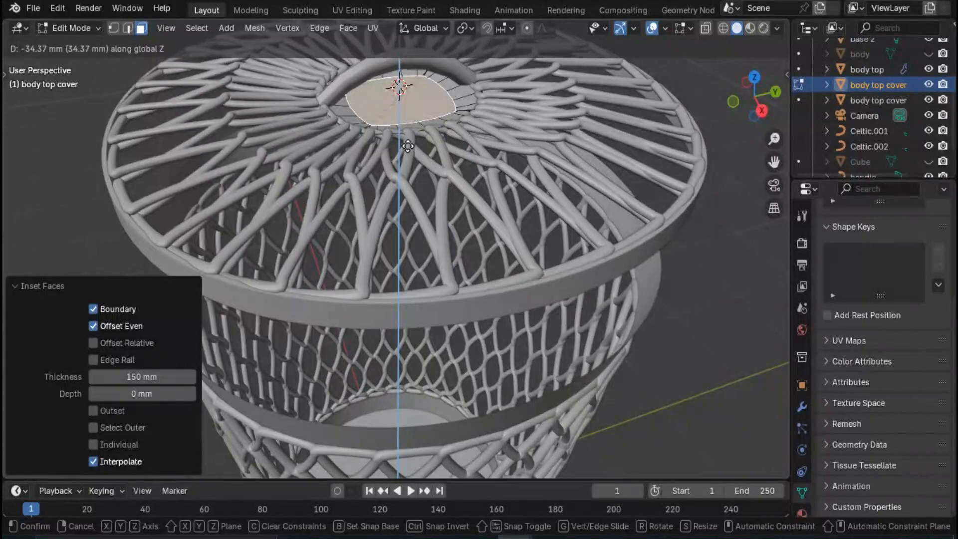
{"action": "type", "text": "-50"}
{"action": "key", "text": "Return"}
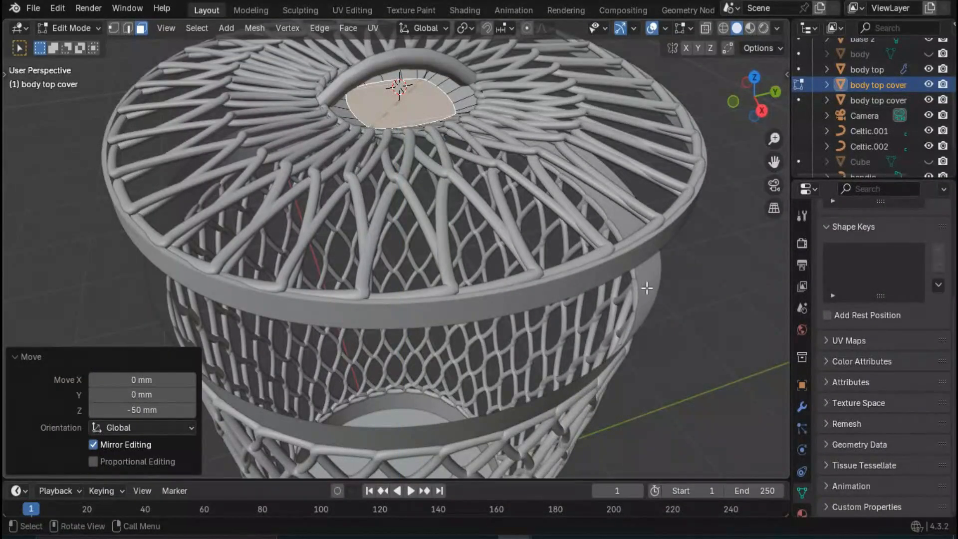
- Select the overlapping edges at the two near corners of the centre cover's inset ring and dissolve them
{"action": "left_click", "coordinate": [686, 295]}
{"action": "scroll", "coordinate": [532, 219], "scroll_direction": "down", "scroll_amount": 2}
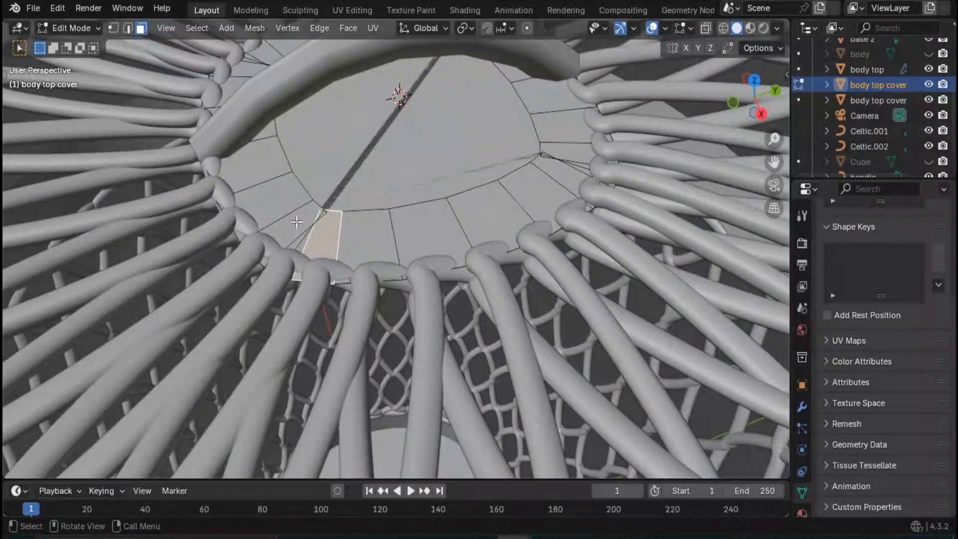
{"action": "left_click", "coordinate": [307, 226]}
{"action": "left_click", "coordinate": [320, 227]}
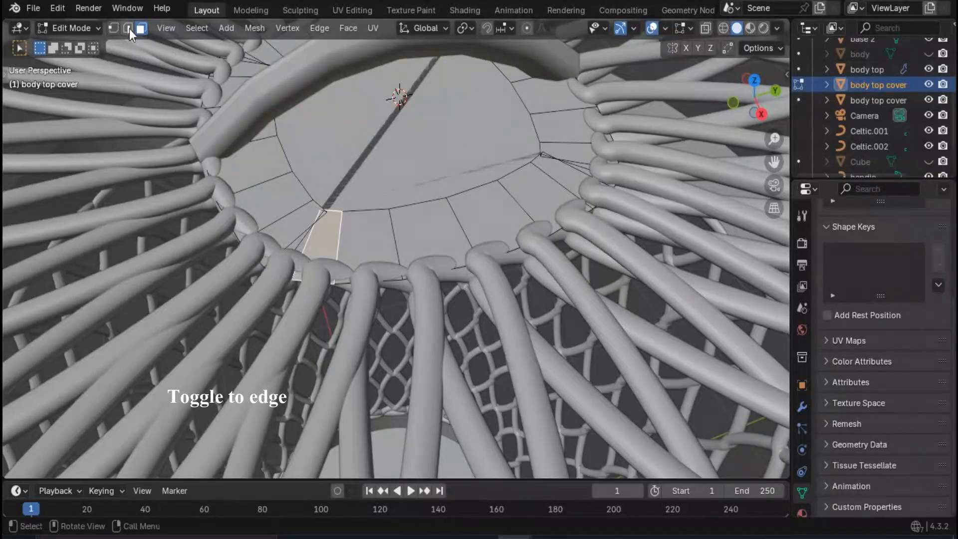
{"action": "key", "text": "2"}
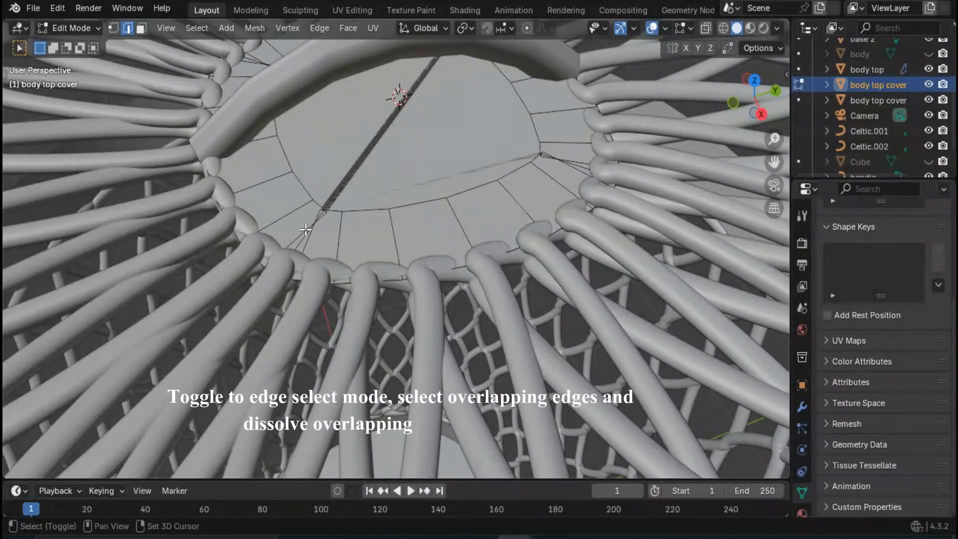
{"action": "left_click", "coordinate": [305, 233], "text": "alt+shift"}
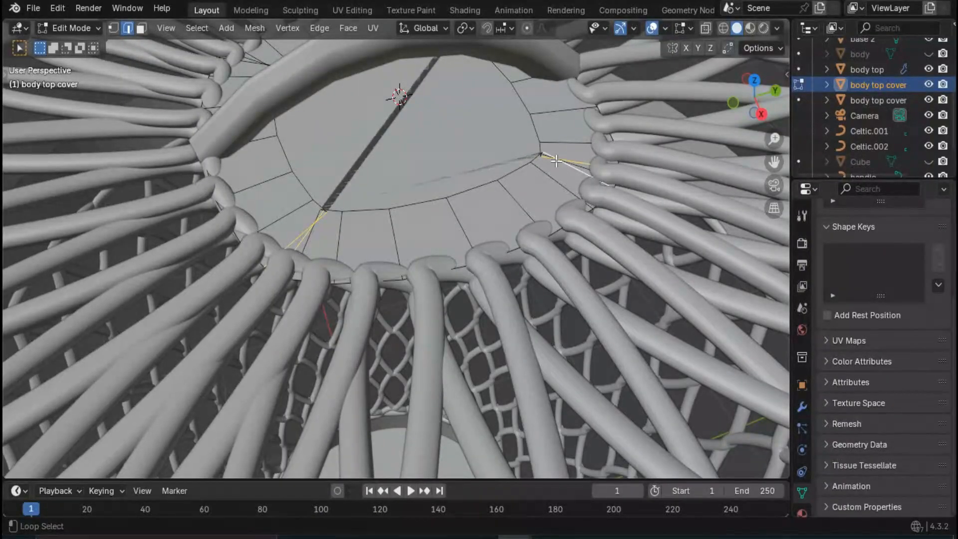
{"action": "key", "text": "x"}
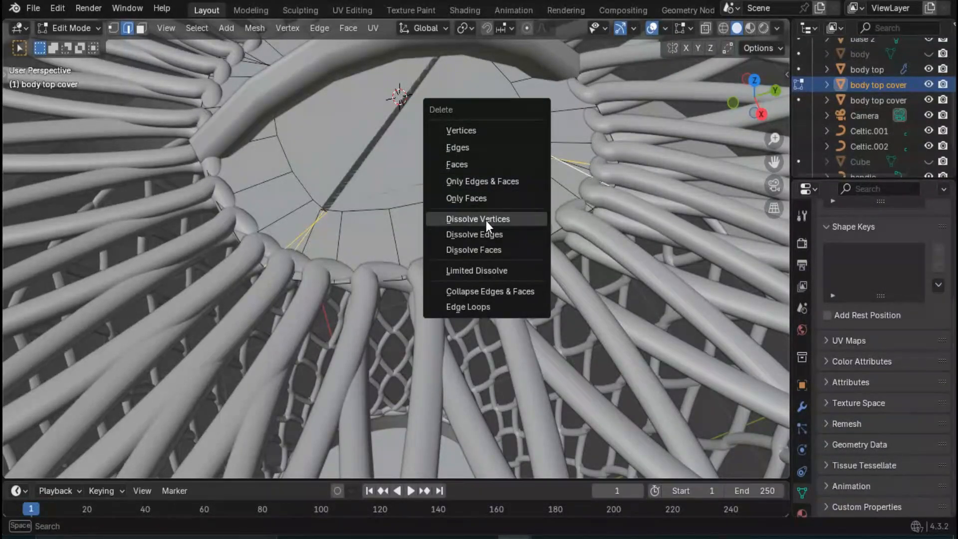
{"action": "left_click", "coordinate": [487, 235]}
- Select the overlapping edges at the two corners on the far side of the handle and dissolve them
{"action": "scroll", "coordinate": [395, 220], "scroll_direction": "down", "scroll_amount": 5}
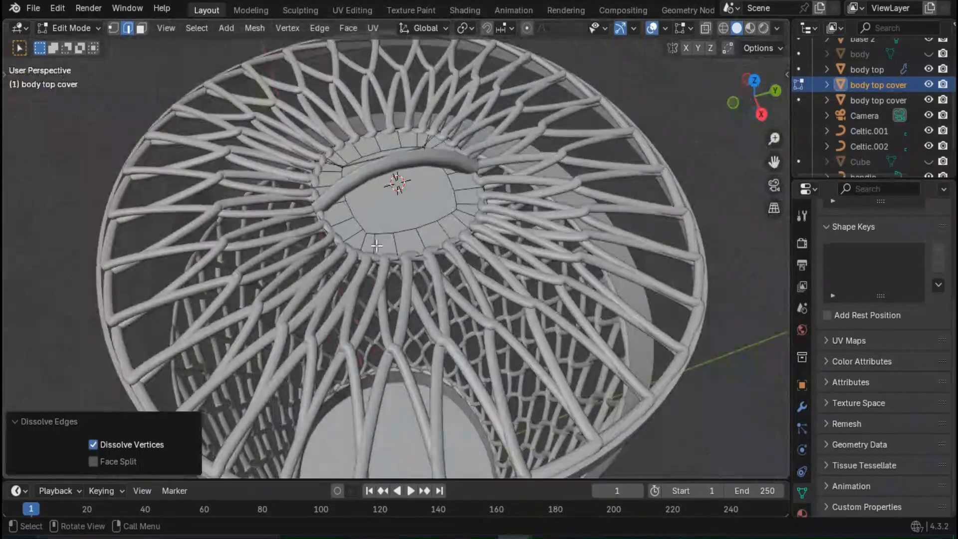
{"action": "middle_click_drag", "start_coordinate": [396, 219], "coordinate": [355, 264]}
{"action": "scroll", "coordinate": [355, 264], "scroll_direction": "up", "scroll_amount": 4}
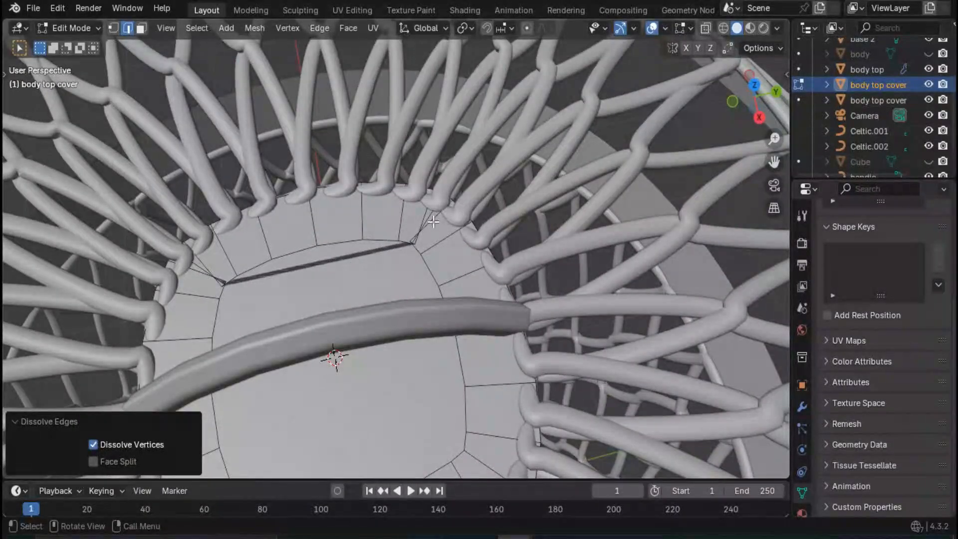
{"action": "scroll", "coordinate": [433, 221], "scroll_direction": "up", "scroll_amount": 5}
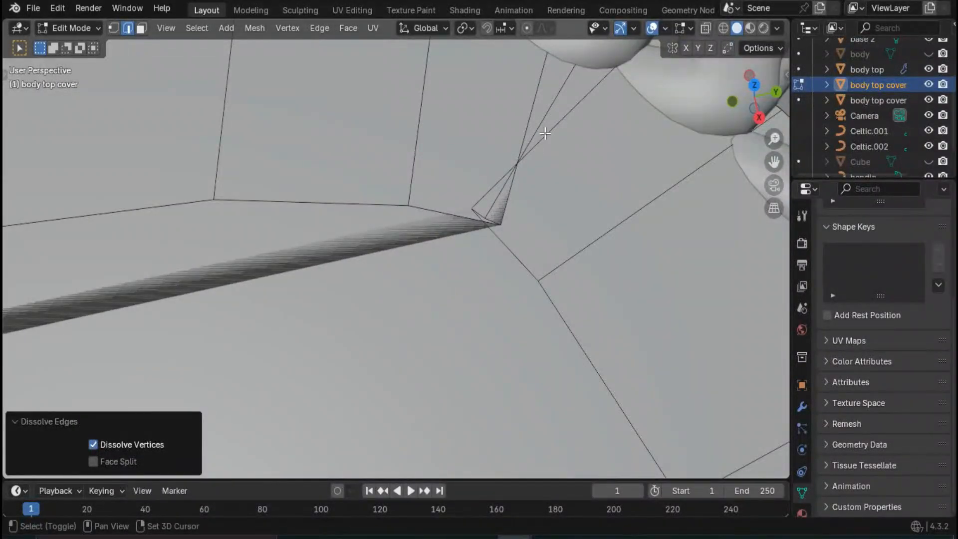
{"action": "left_click", "coordinate": [545, 137], "text": "alt"}
{"action": "left_click", "coordinate": [516, 148], "text": "alt+shift"}
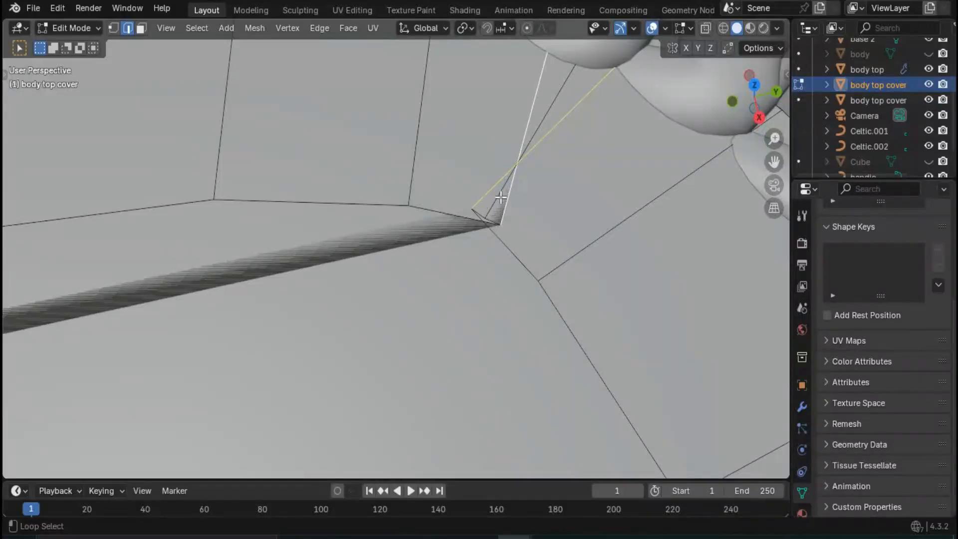
{"action": "scroll", "coordinate": [501, 198], "scroll_direction": "down", "scroll_amount": 5}
{"action": "scroll", "coordinate": [221, 247], "scroll_direction": "up", "scroll_amount": 5}
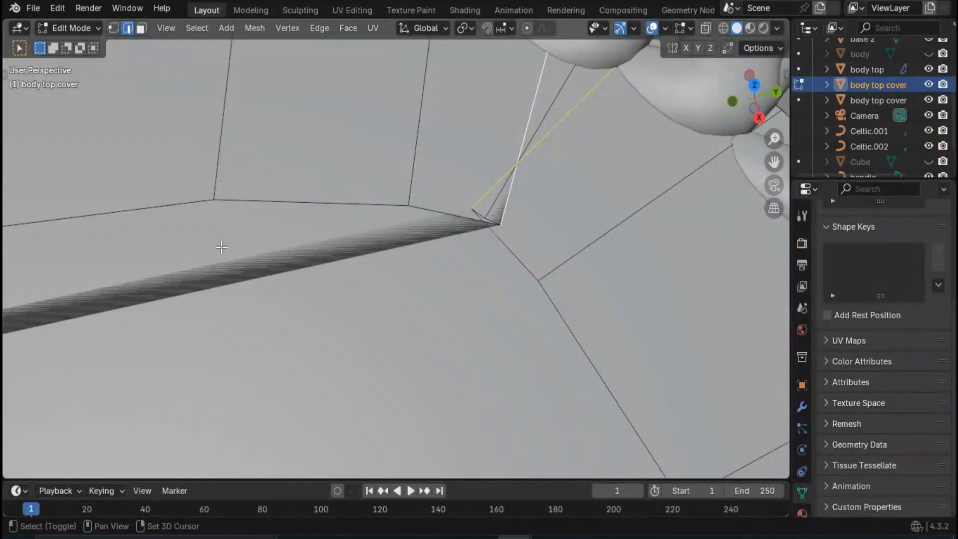
{"action": "middle_click_drag", "start_coordinate": [222, 247], "coordinate": [387, 222], "text": "shift"}
{"action": "left_click", "coordinate": [302, 253], "text": "alt+shift"}
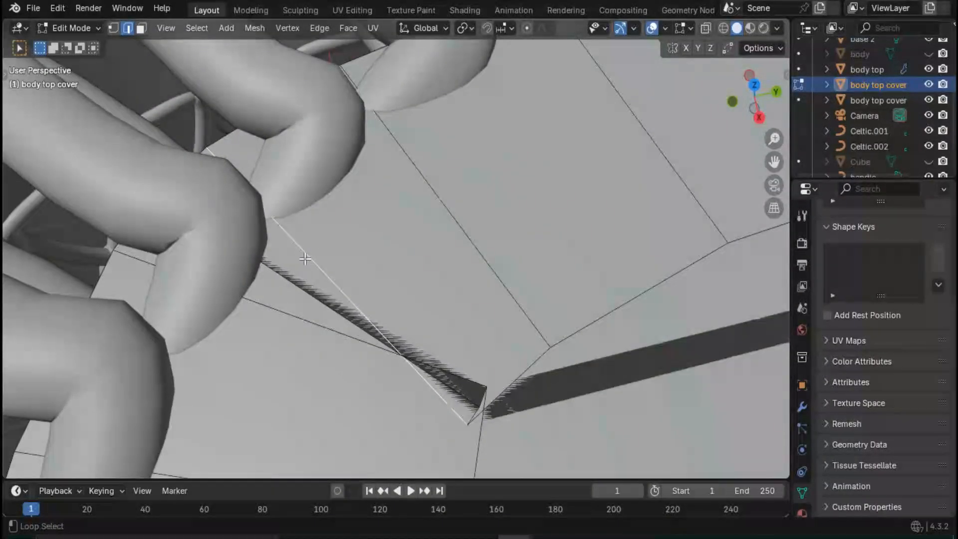
{"action": "left_click", "coordinate": [294, 311], "text": "alt+shift"}
{"action": "scroll", "coordinate": [344, 300], "scroll_direction": "down", "scroll_amount": 5}
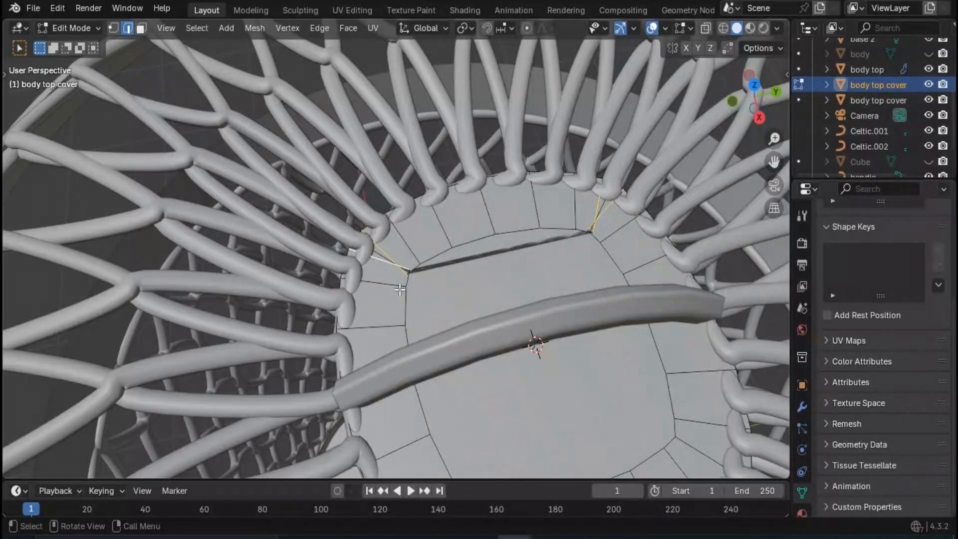
{"action": "key", "text": "x"}
{"action": "left_click", "coordinate": [399, 287]}
{"action": "scroll", "coordinate": [446, 303], "scroll_direction": "down", "scroll_amount": 3}
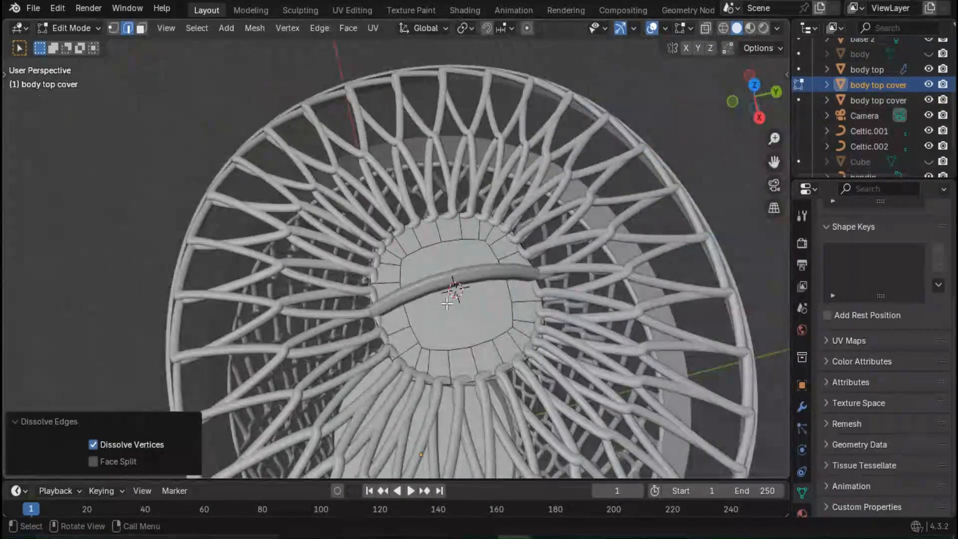
- Move the inner centre face beneath the handle a further 50 mm down along Z and return to Object Mode
{"action": "middle_click_drag", "start_coordinate": [447, 304], "coordinate": [431, 218]}
{"action": "scroll", "coordinate": [507, 161], "scroll_direction": "up", "scroll_amount": 2}
{"action": "middle_click_drag", "start_coordinate": [506, 160], "coordinate": [438, 191]}
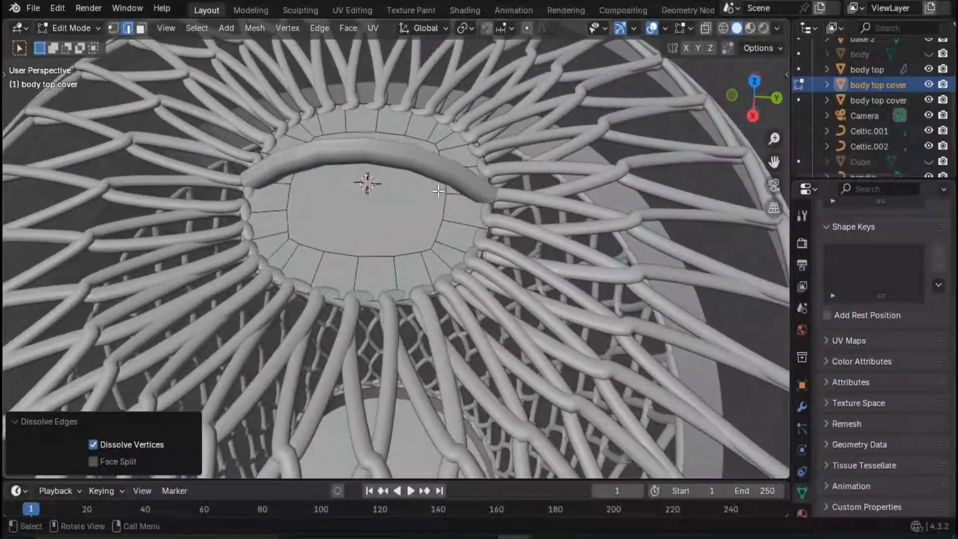
{"action": "scroll", "coordinate": [438, 191], "scroll_direction": "up", "scroll_amount": 3}
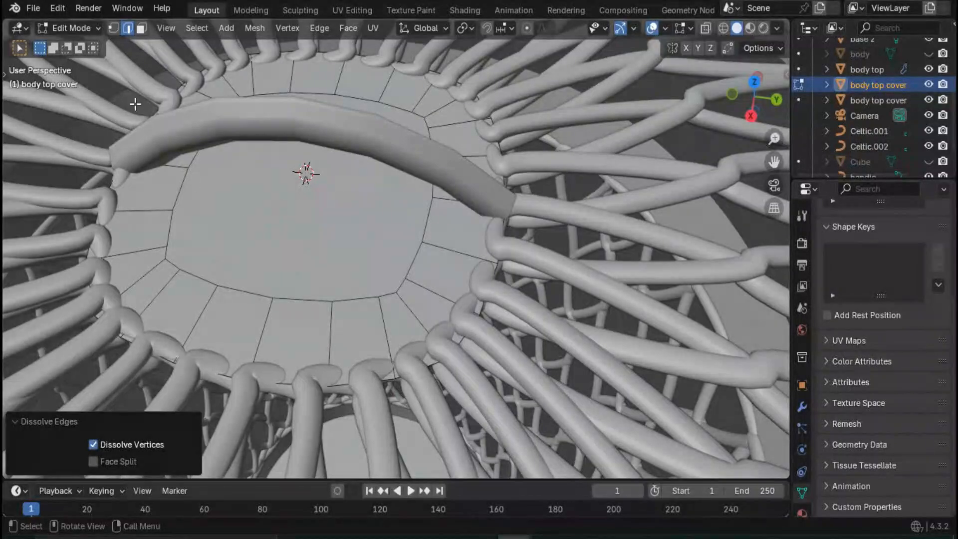
{"action": "left_click", "coordinate": [137, 28]}
{"action": "left_click", "coordinate": [284, 231]}
{"action": "middle_click_drag", "start_coordinate": [285, 231], "coordinate": [298, 244]}
{"action": "type", "text": "gz"}
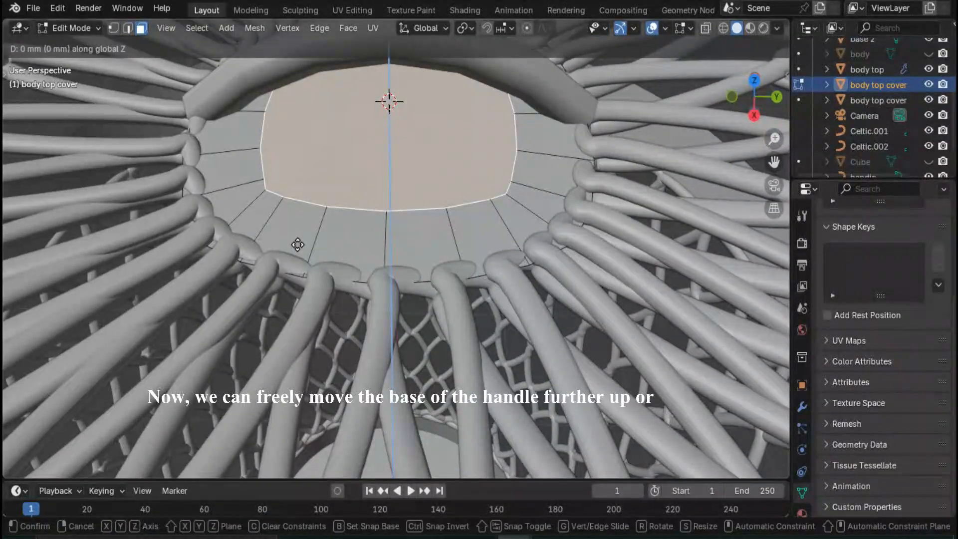
{"action": "type", "text": "150"}
{"action": "key", "text": "minus"}
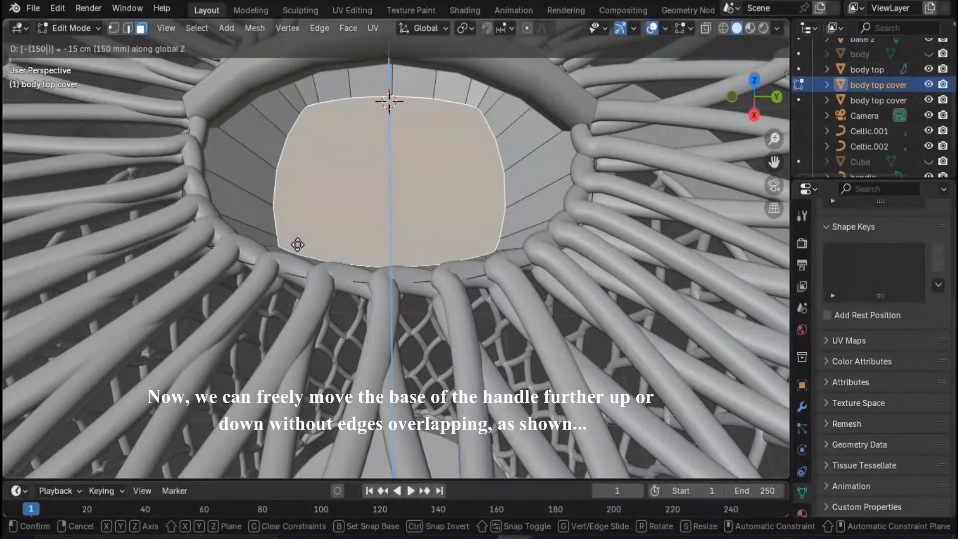
{"action": "key", "text": "BackSpace"}
{"action": "key", "text": "BackSpace"}
{"action": "key", "text": "BackSpace"}
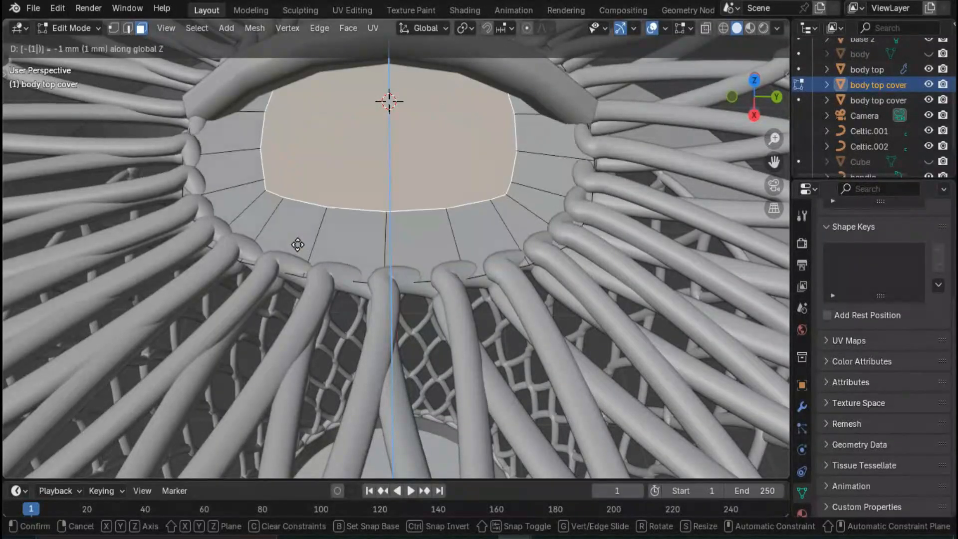
{"action": "type", "text": "50"}
{"action": "key", "text": "Return"}
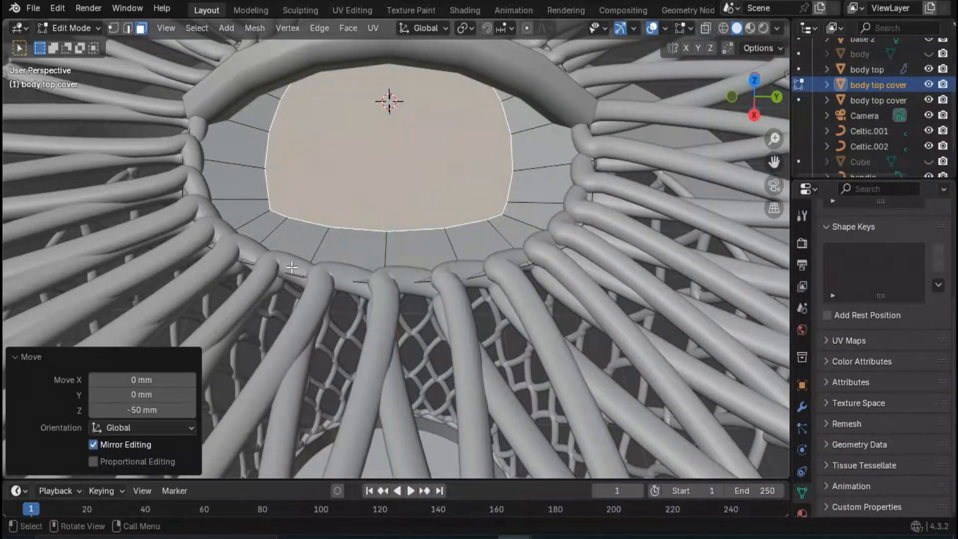
{"action": "scroll", "coordinate": [546, 296], "scroll_direction": "down", "scroll_amount": 10}
{"action": "key", "text": "Tab"}
{"action": "left_click", "coordinate": [631, 313]}
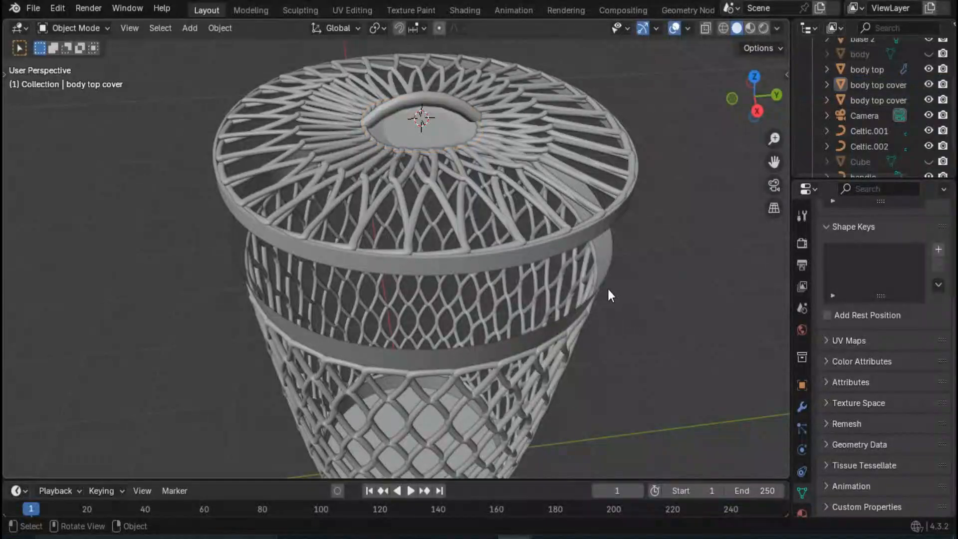
- Add a Solidify modifier to the recessed cover centre with a thickness of 20 mm and an offset of 0
{"action": "middle_click_drag", "start_coordinate": [608, 289], "coordinate": [540, 231]}
{"action": "left_click", "coordinate": [460, 115]}
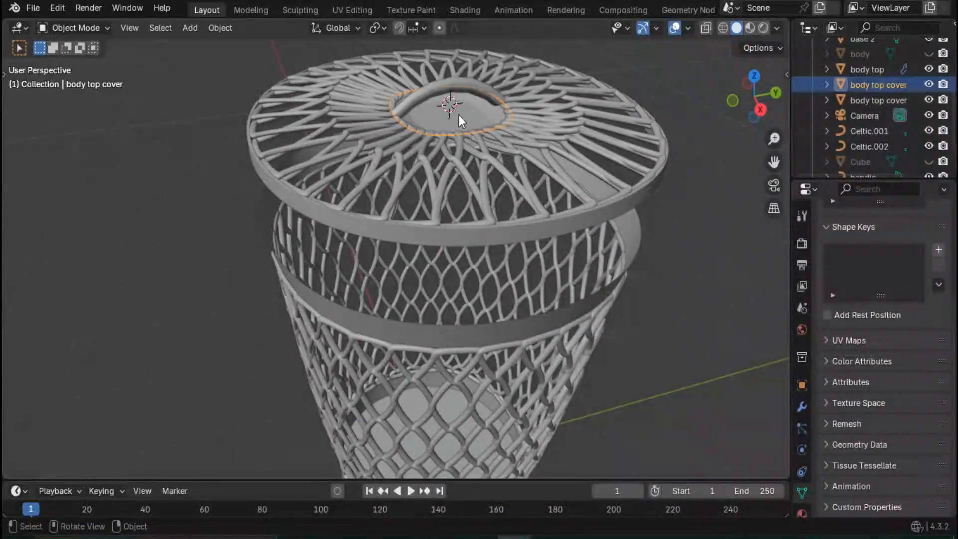
{"action": "left_click", "coordinate": [802, 407]}
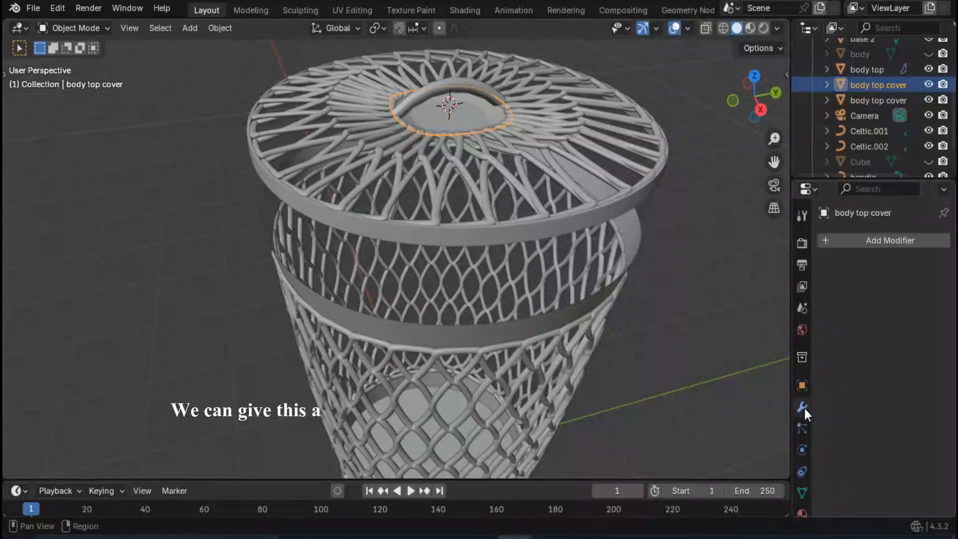
{"action": "left_click", "coordinate": [895, 240]}
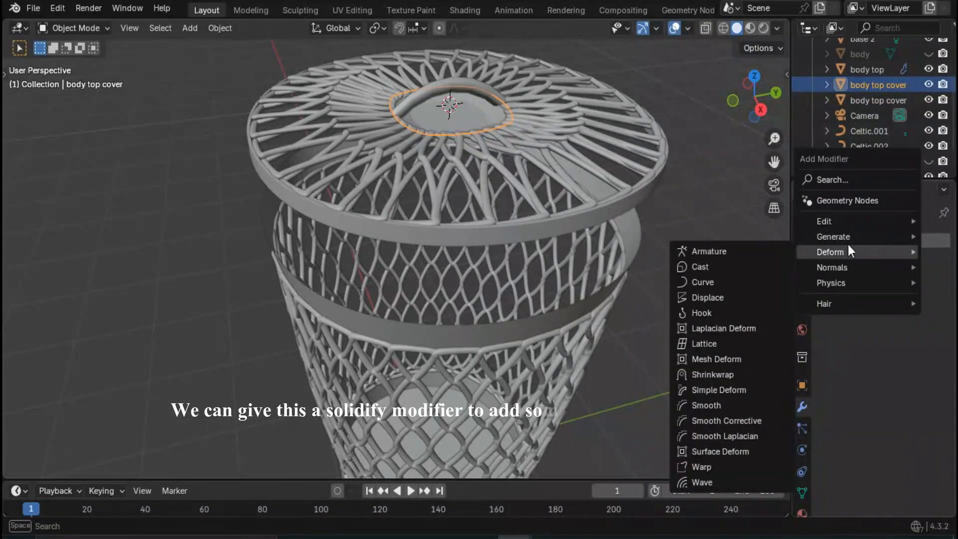
{"action": "mouse_move", "coordinate": [840, 239]}
{"action": "left_click", "coordinate": [706, 421]}
{"action": "left_click", "coordinate": [897, 308]}
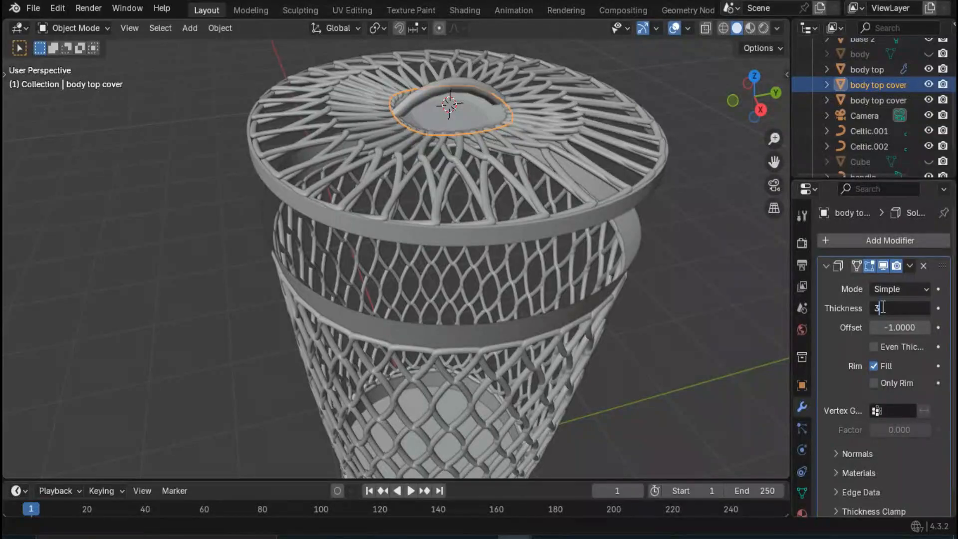
{"action": "key", "text": "Return"}
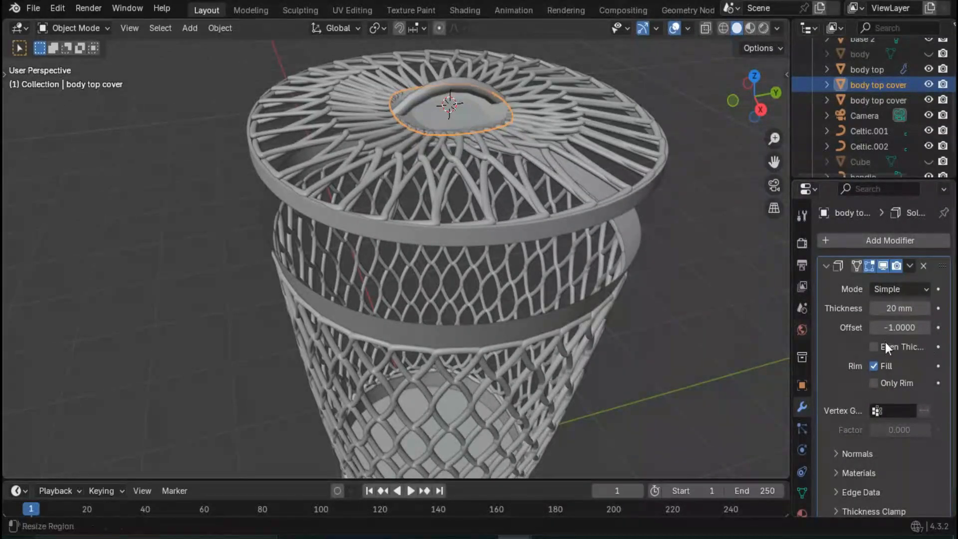
{"action": "left_click", "coordinate": [910, 329]}
{"action": "type", "text": "0"}
{"action": "key", "text": "Return"}
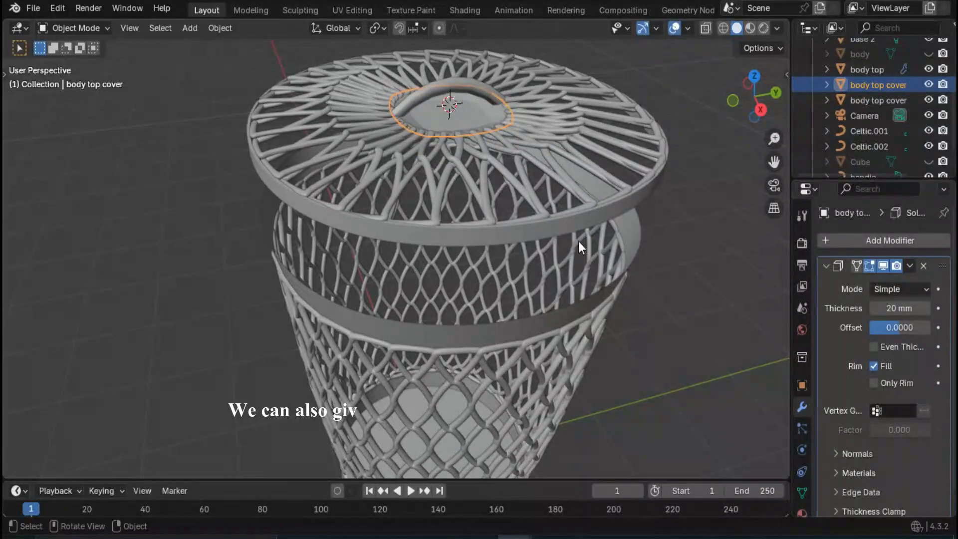
- Set the Solidify offset of the cover's outer edge ring to 0
{"action": "left_click", "coordinate": [571, 228]}
{"action": "scroll", "coordinate": [874, 397], "scroll_direction": "down", "scroll_amount": 2}
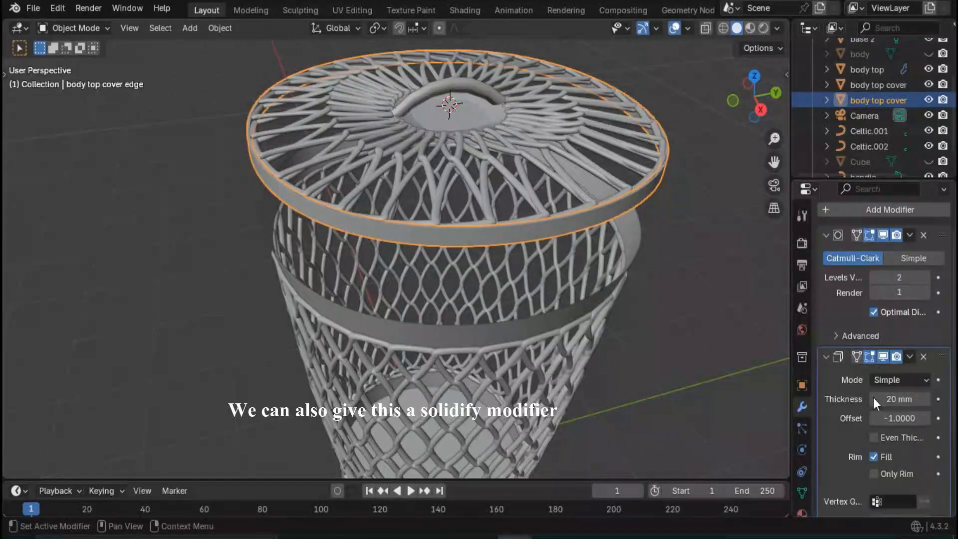
{"action": "left_click", "coordinate": [900, 418]}
{"action": "key", "text": "Return"}
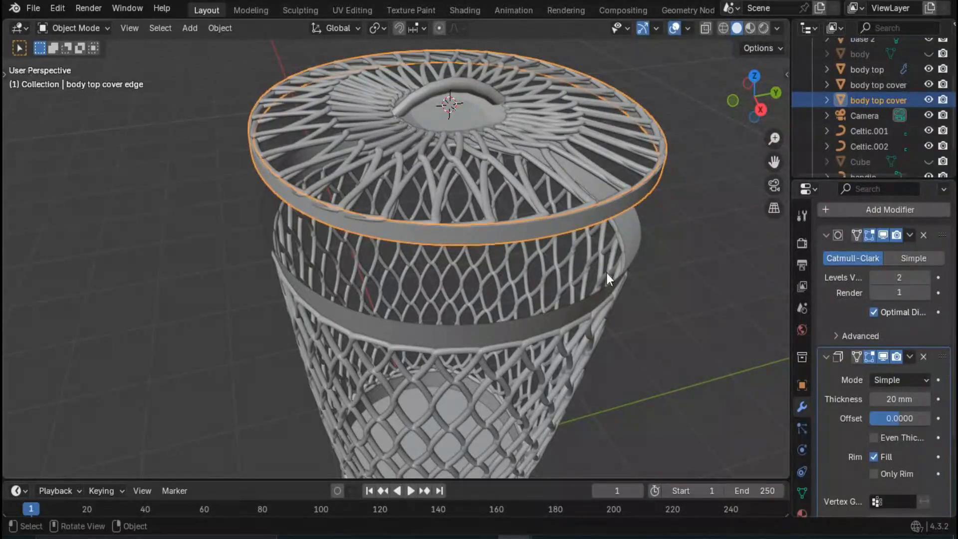
{"action": "left_click", "coordinate": [693, 295]}
- Set the basket's top rim Solidify modifier to an offset of 0 and a thickness of 20 mm
{"action": "left_click", "coordinate": [585, 311]}
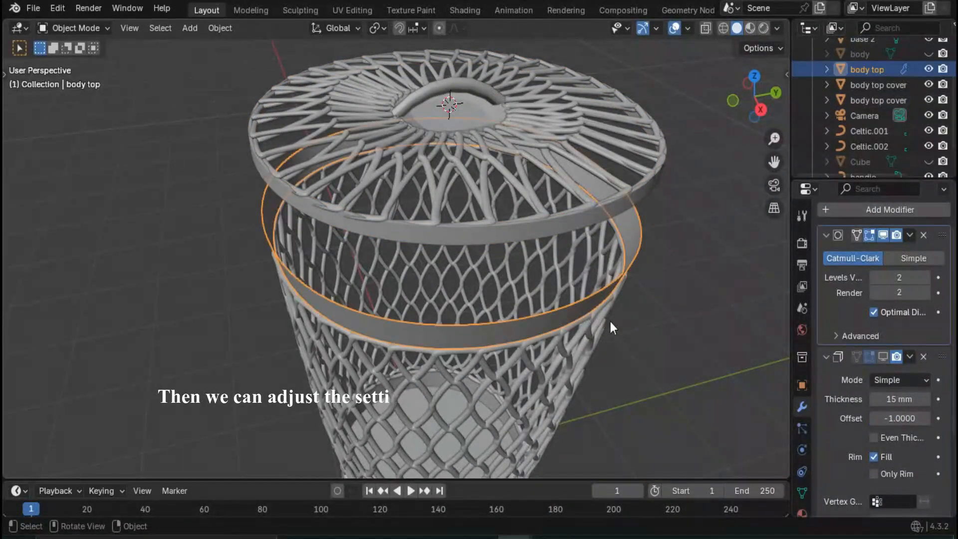
{"action": "left_click", "coordinate": [902, 418]}
{"action": "type", "text": "0"}
{"action": "key", "text": "Return"}
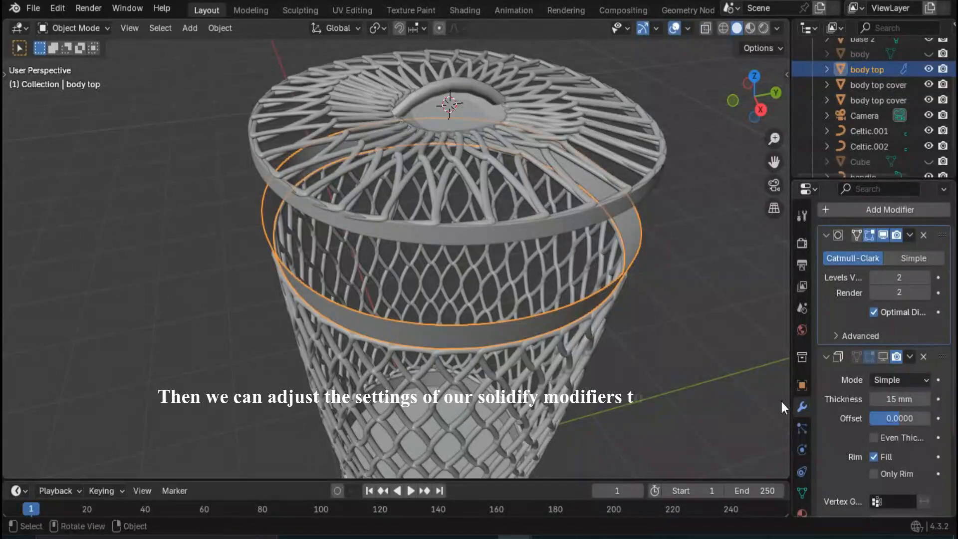
{"action": "left_click", "coordinate": [873, 398]}
{"action": "type", "text": "20"}
{"action": "key", "text": "Return"}
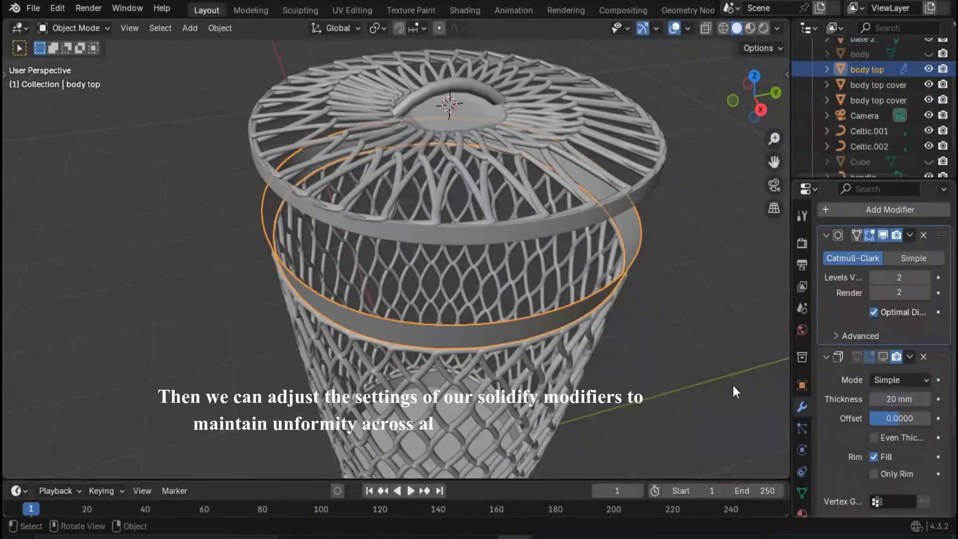
- Set the basket base's Solidify modifier to an offset of 0 and a thickness of 20 mm with Even Thickness enabled
{"action": "middle_click_drag", "start_coordinate": [558, 349], "coordinate": [550, 285]}
{"action": "scroll", "coordinate": [552, 282], "scroll_direction": "down", "scroll_amount": 3}
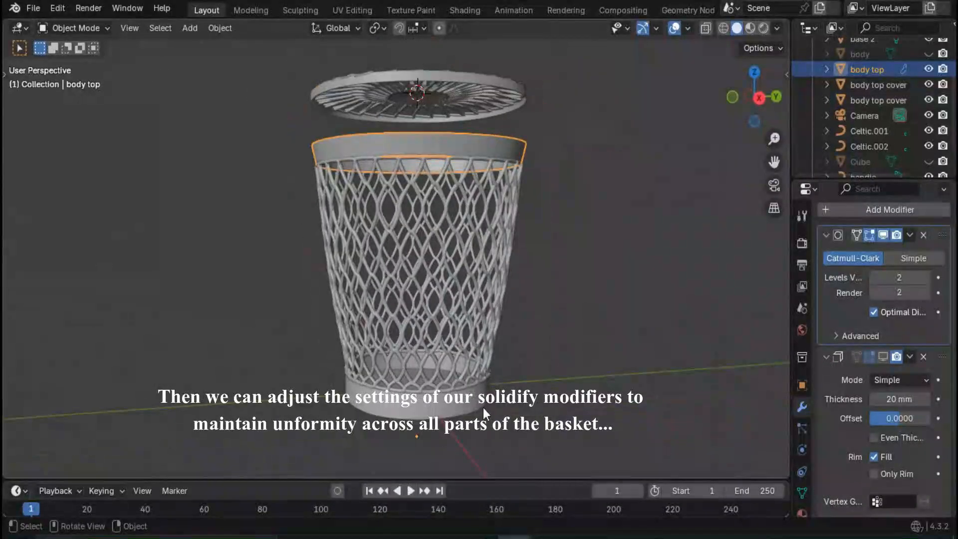
{"action": "left_click", "coordinate": [483, 408]}
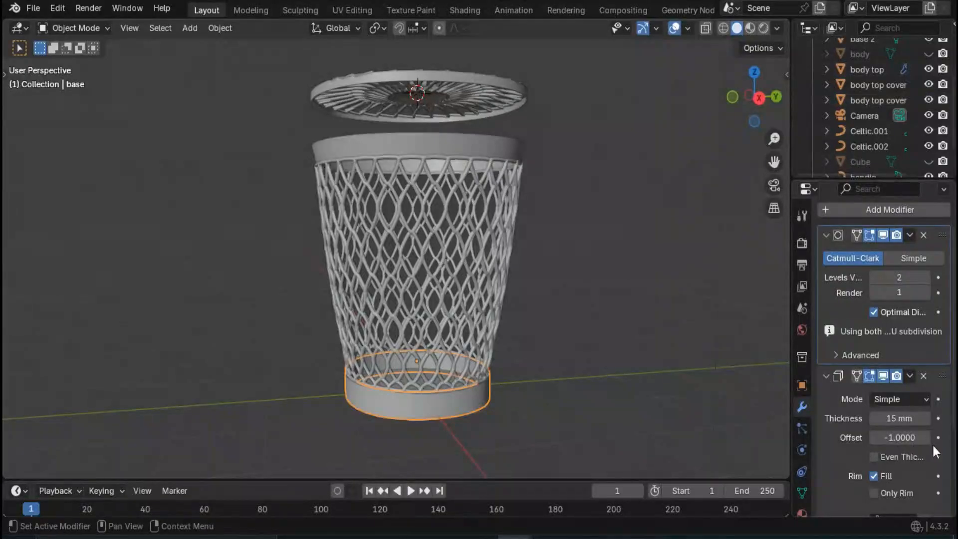
{"action": "left_click", "coordinate": [892, 437]}
{"action": "type", "text": "0"}
{"action": "key", "text": "Return"}
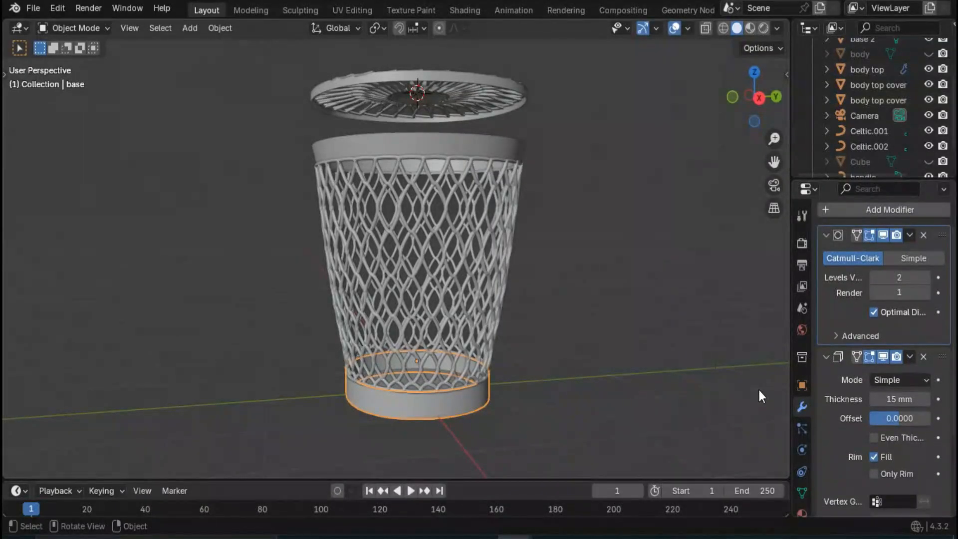
{"action": "left_click", "coordinate": [894, 399]}
{"action": "type", "text": "20"}
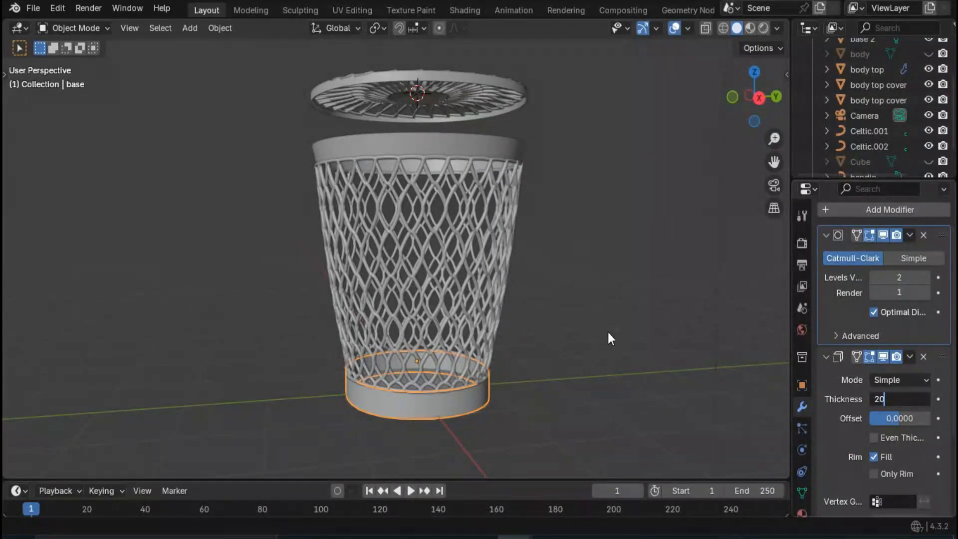
{"action": "key", "text": "Return"}
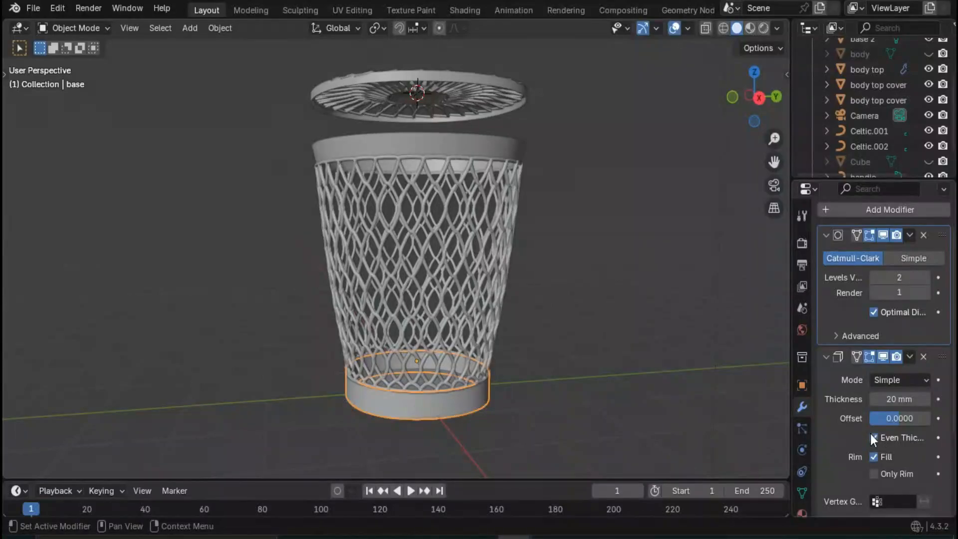
- Enable Even Thickness in the Solidify modifiers of the top rim, the cover's outer edge ring and the recessed cover centre
{"action": "left_click", "coordinate": [457, 153]}
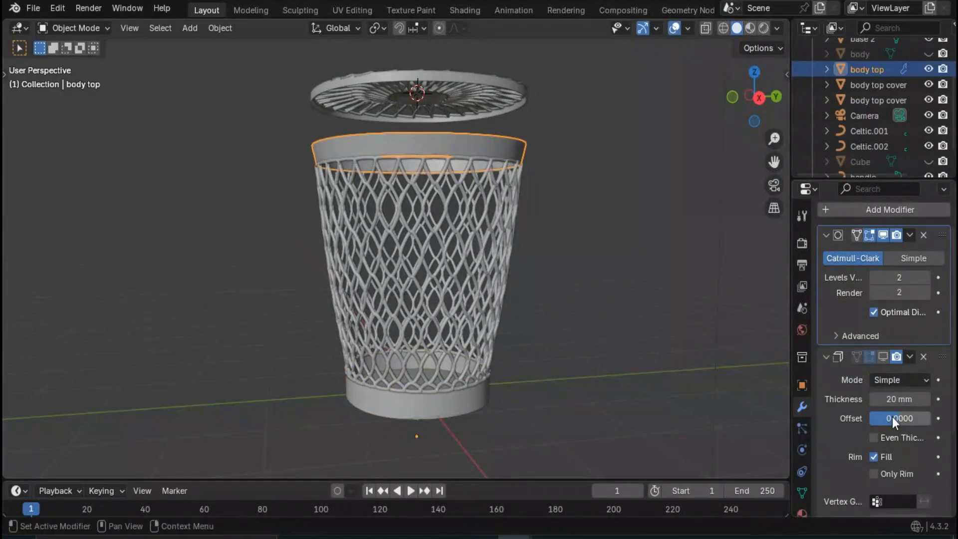
{"action": "left_click", "coordinate": [472, 91]}
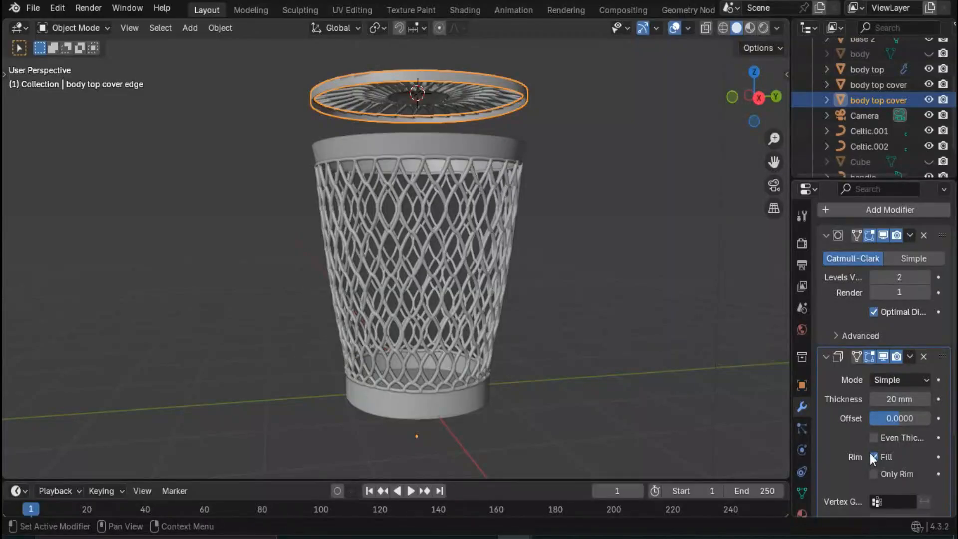
{"action": "middle_click_drag", "start_coordinate": [561, 262], "coordinate": [465, 319]}
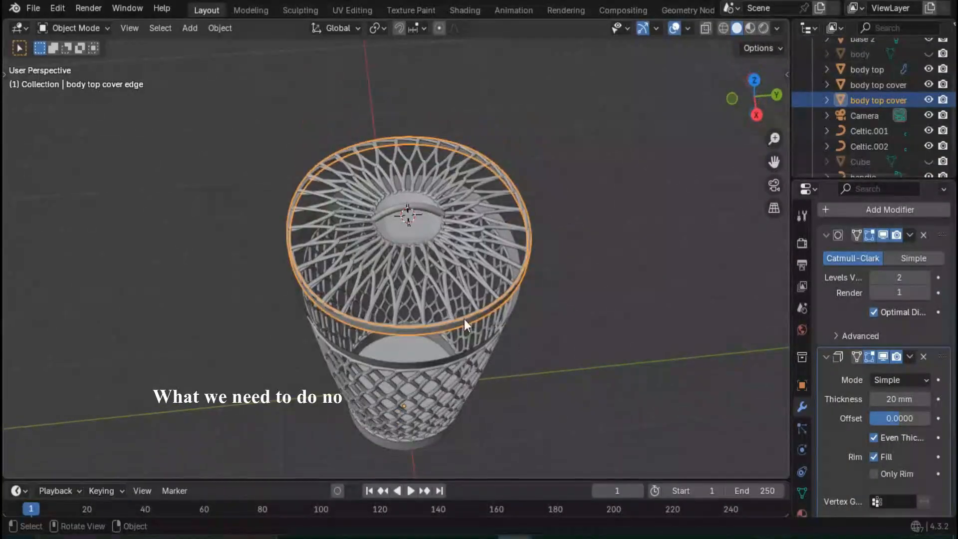
{"action": "left_click", "coordinate": [403, 234]}
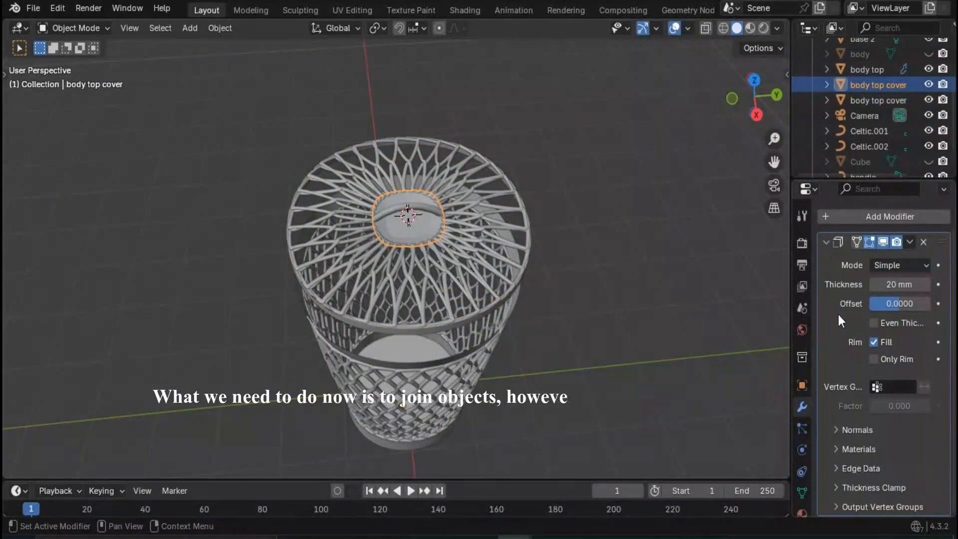
{"action": "left_click", "coordinate": [874, 323]}
{"action": "left_click", "coordinate": [577, 233]}
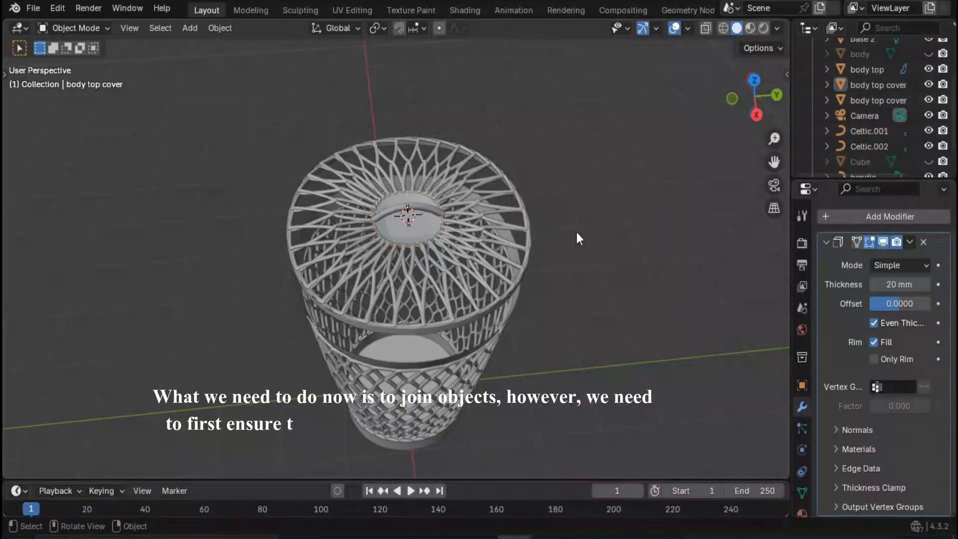
- Convert the handle curve on the cover to a mesh
{"action": "scroll", "coordinate": [486, 212], "scroll_direction": "up", "scroll_amount": 3}
{"action": "middle_click_drag", "start_coordinate": [486, 212], "coordinate": [450, 184]}
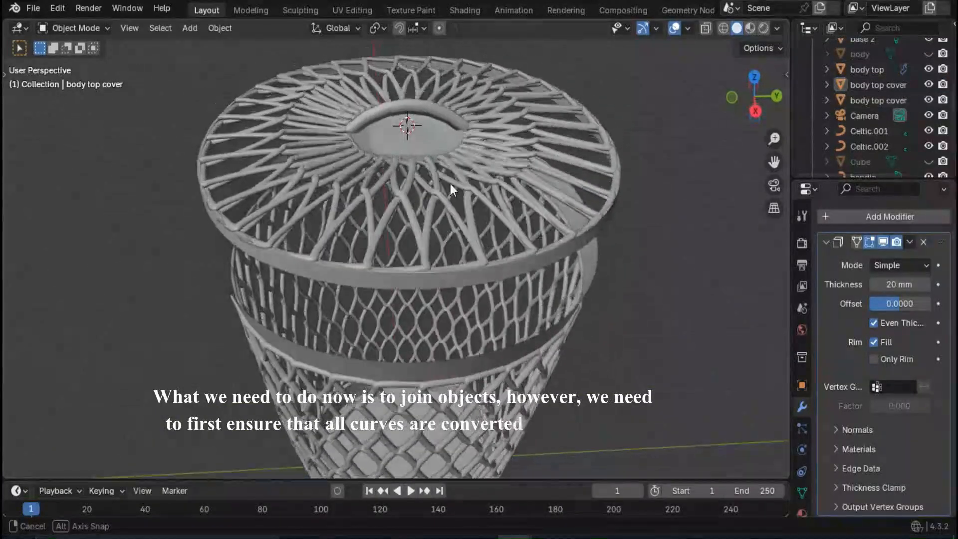
{"action": "left_click", "coordinate": [391, 115]}
{"action": "middle_click_drag", "start_coordinate": [411, 154], "coordinate": [442, 148]}
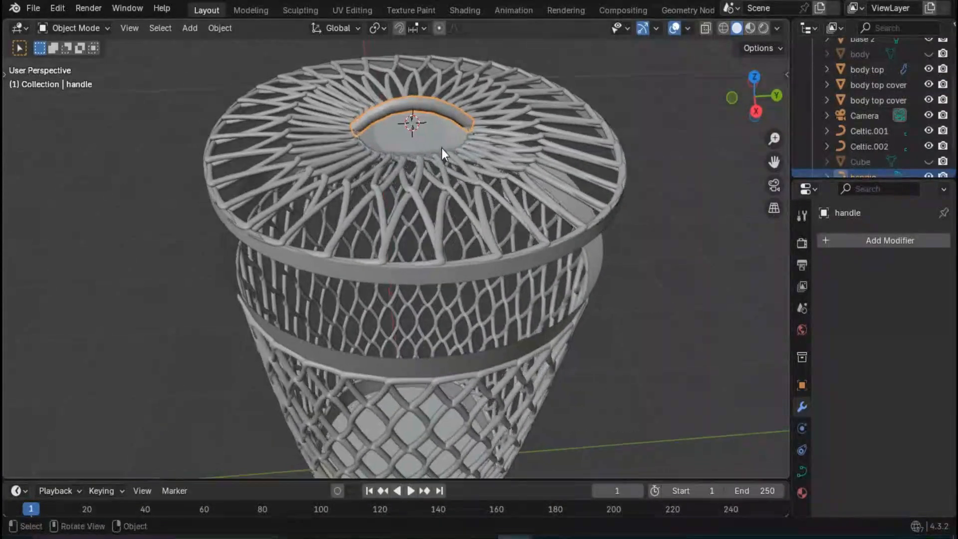
{"action": "key", "text": "ctrl+j"}
{"action": "right_click", "coordinate": [424, 104]}
{"action": "mouse_move", "coordinate": [397, 210]}
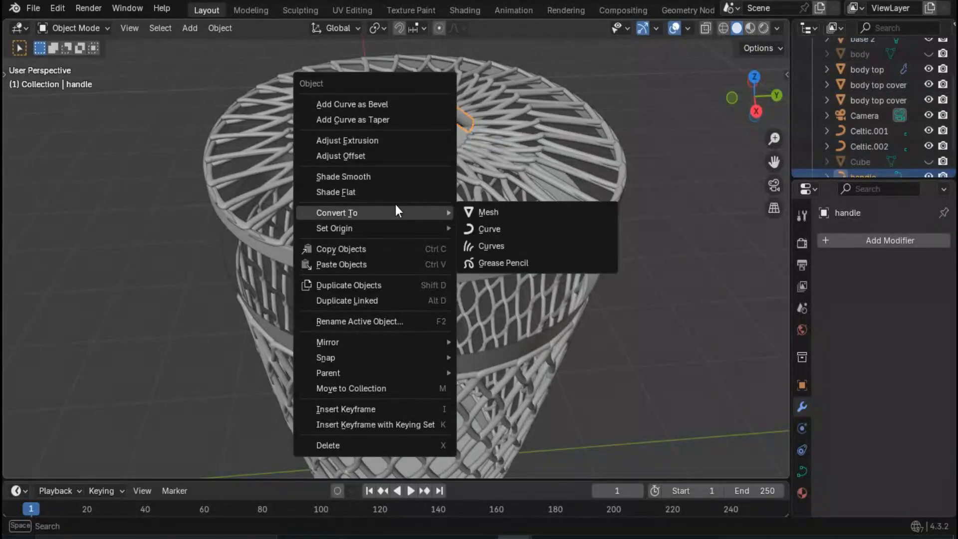
{"action": "left_click", "coordinate": [505, 206]}
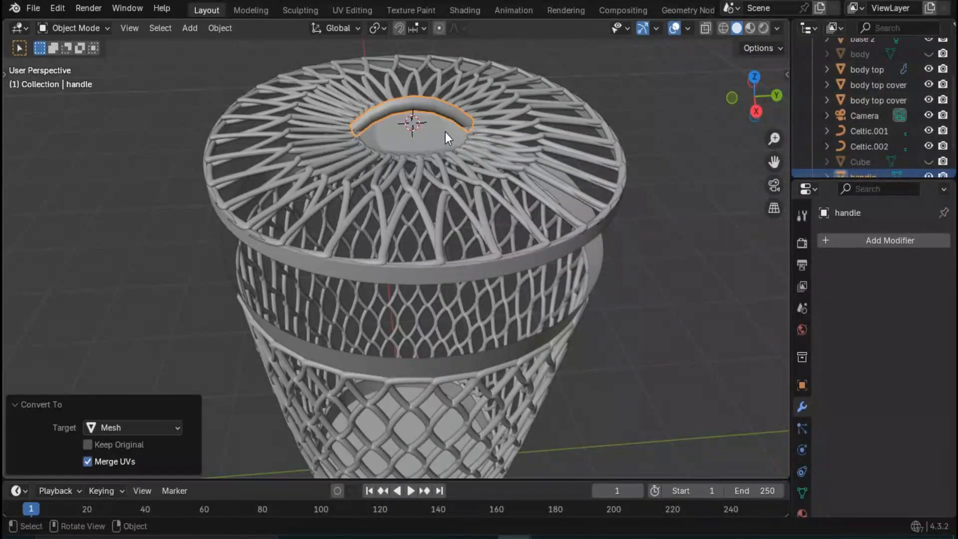
- Add a Subdivision Surface modifier to the handle with a viewport level of 2 and a render level of 1
{"action": "left_click", "coordinate": [436, 137]}
{"action": "middle_click_drag", "start_coordinate": [444, 178], "coordinate": [478, 207]}
{"action": "scroll", "coordinate": [456, 188], "scroll_direction": "up", "scroll_amount": 4}
{"action": "scroll", "coordinate": [529, 236], "scroll_direction": "up", "scroll_amount": 4}
{"action": "left_click", "coordinate": [478, 207]}
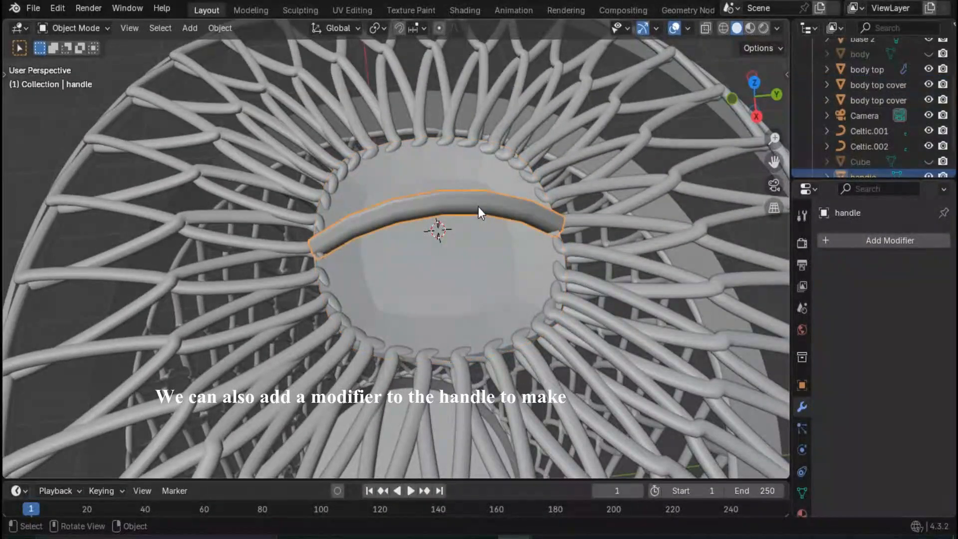
{"action": "left_click", "coordinate": [844, 241]}
{"action": "mouse_move", "coordinate": [840, 241]}
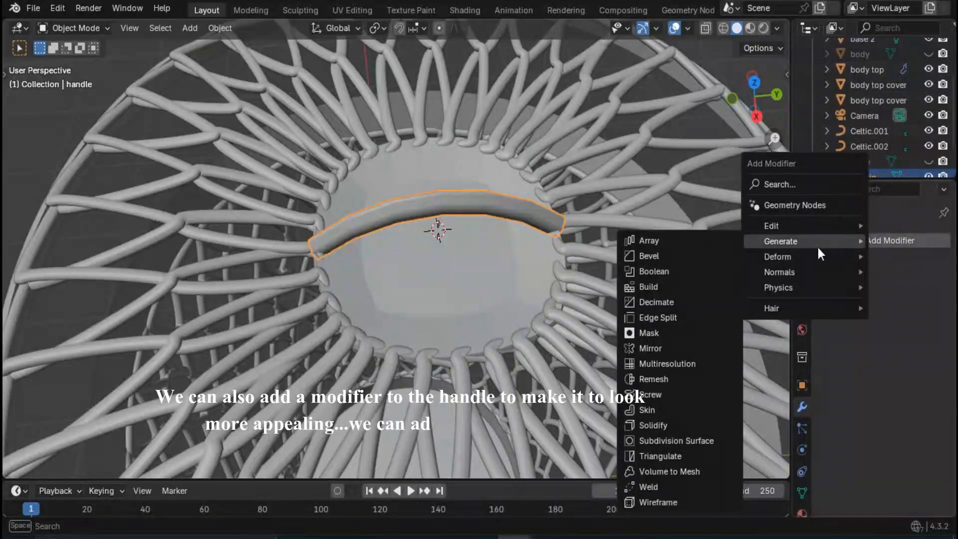
{"action": "left_click", "coordinate": [677, 441]}
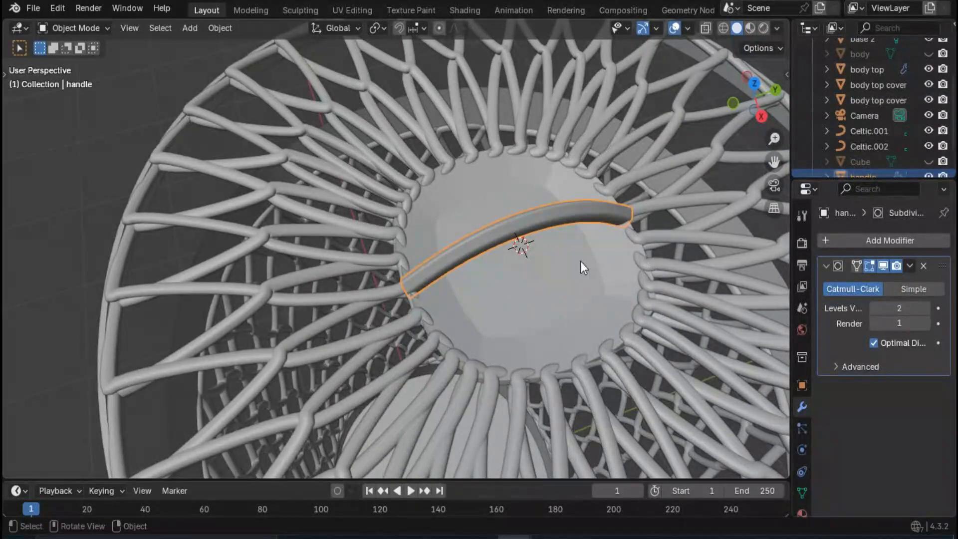
- Apply the Solidify modifier of the recessed cover centre
{"action": "left_click", "coordinate": [451, 255]}
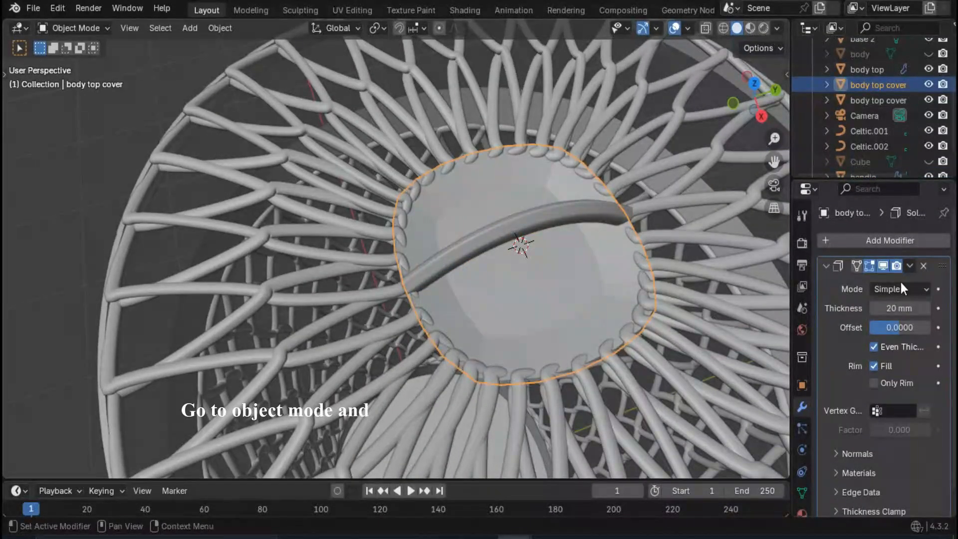
{"action": "left_click", "coordinate": [909, 266]}
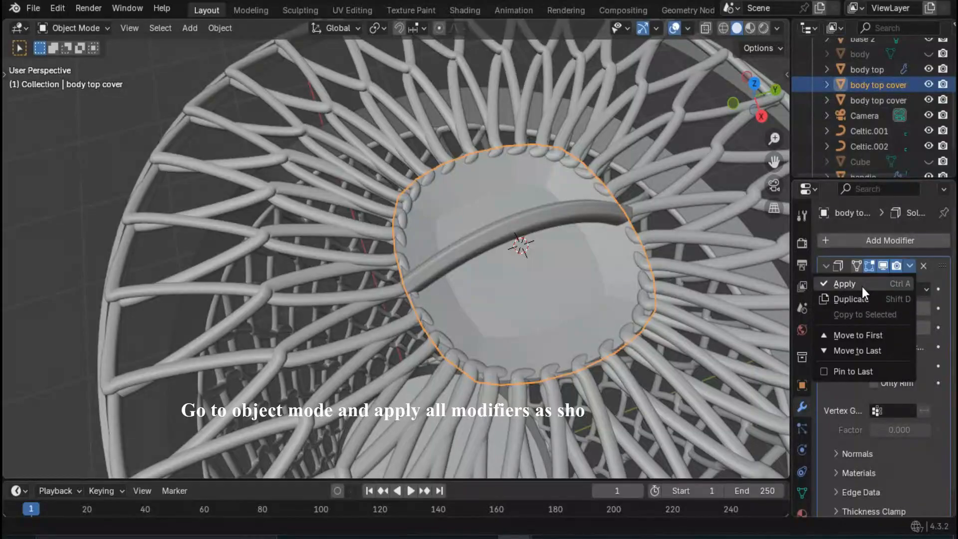
{"action": "left_click", "coordinate": [861, 286]}
- Apply the handle's Subdivision Surface modifier
{"action": "scroll", "coordinate": [504, 282], "scroll_direction": "down", "scroll_amount": 2}
{"action": "middle_click_drag", "start_coordinate": [489, 277], "coordinate": [507, 230]}
{"action": "scroll", "coordinate": [507, 230], "scroll_direction": "up", "scroll_amount": 2}
{"action": "left_click", "coordinate": [539, 130]}
{"action": "left_click", "coordinate": [909, 267]}
{"action": "left_click", "coordinate": [869, 286]}
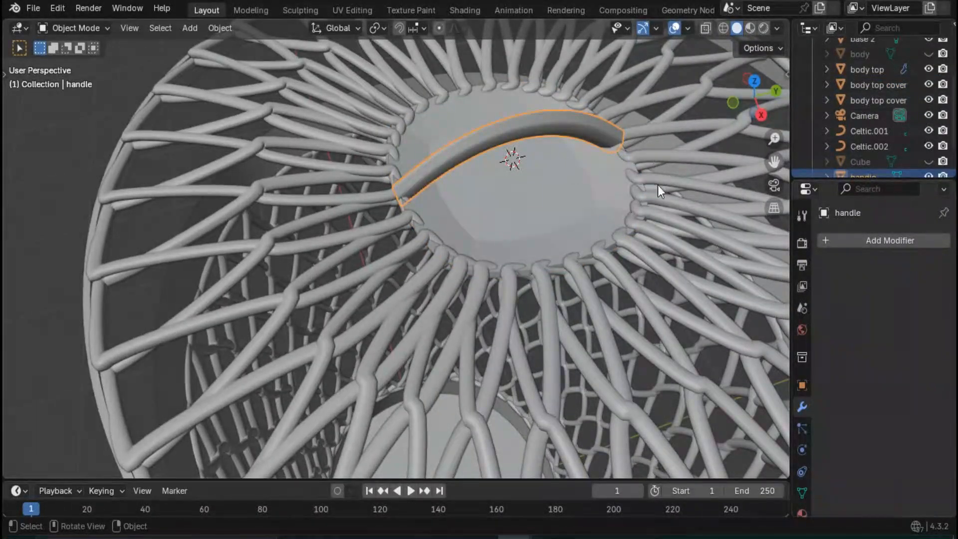
- Apply the Subdivision Surface and Solidify modifiers of the cover's outer edge ring
{"action": "left_click", "coordinate": [503, 299]}
{"action": "scroll", "coordinate": [493, 302], "scroll_direction": "down", "scroll_amount": 4}
{"action": "middle_click_drag", "start_coordinate": [493, 301], "coordinate": [486, 273]}
{"action": "left_click", "coordinate": [449, 200]}
{"action": "left_click", "coordinate": [443, 339]}
{"action": "left_click", "coordinate": [909, 267]}
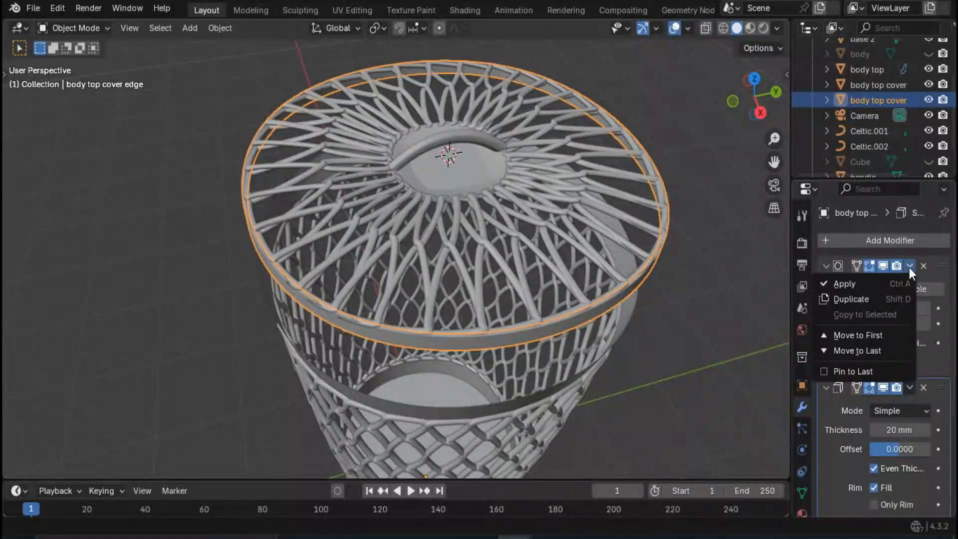
{"action": "left_click", "coordinate": [909, 267]}
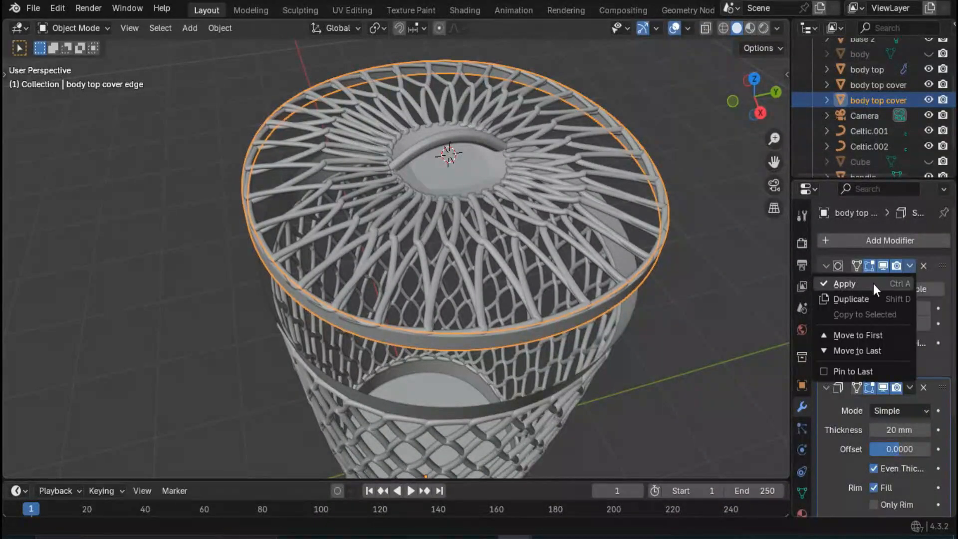
{"action": "left_click", "coordinate": [874, 283]}
{"action": "left_click", "coordinate": [910, 267]}
{"action": "left_click", "coordinate": [882, 284]}
- Turn on viewport display for the top rim's Solidify modifier and set its Subdivision Surface render level to 1
{"action": "left_click", "coordinate": [582, 377]}
{"action": "middle_click_drag", "start_coordinate": [582, 375], "coordinate": [584, 347]}
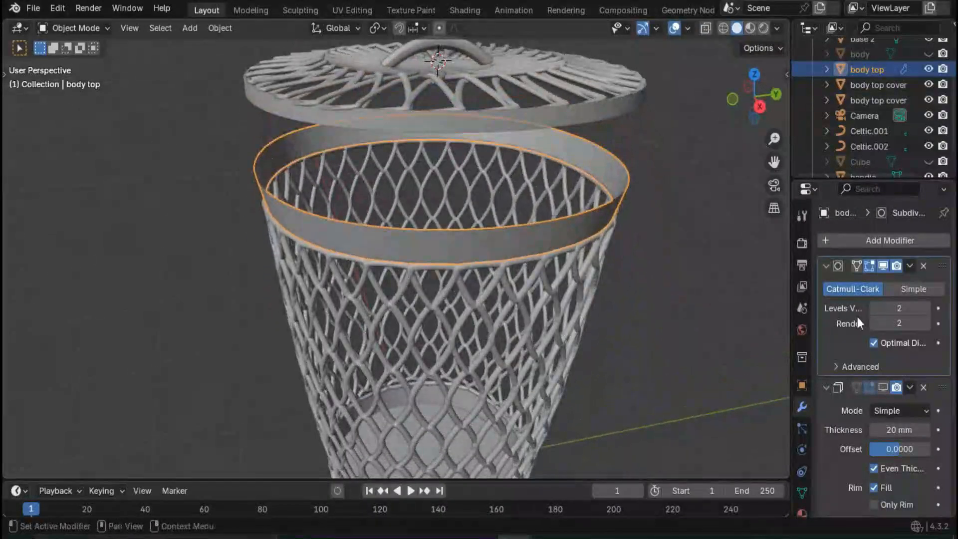
{"action": "scroll", "coordinate": [523, 236], "scroll_direction": "up", "scroll_amount": 5}
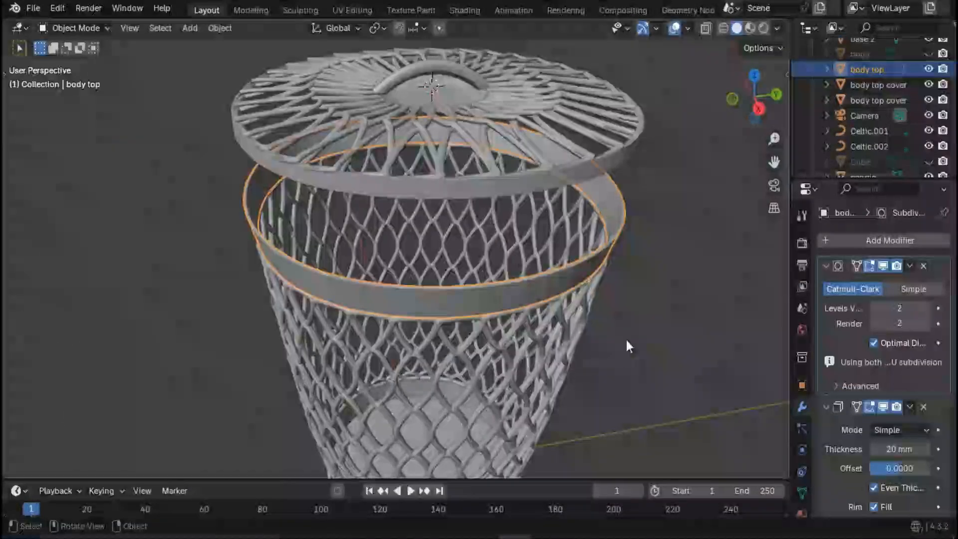
{"action": "left_click", "coordinate": [627, 340]}
{"action": "left_click", "coordinate": [875, 324]}
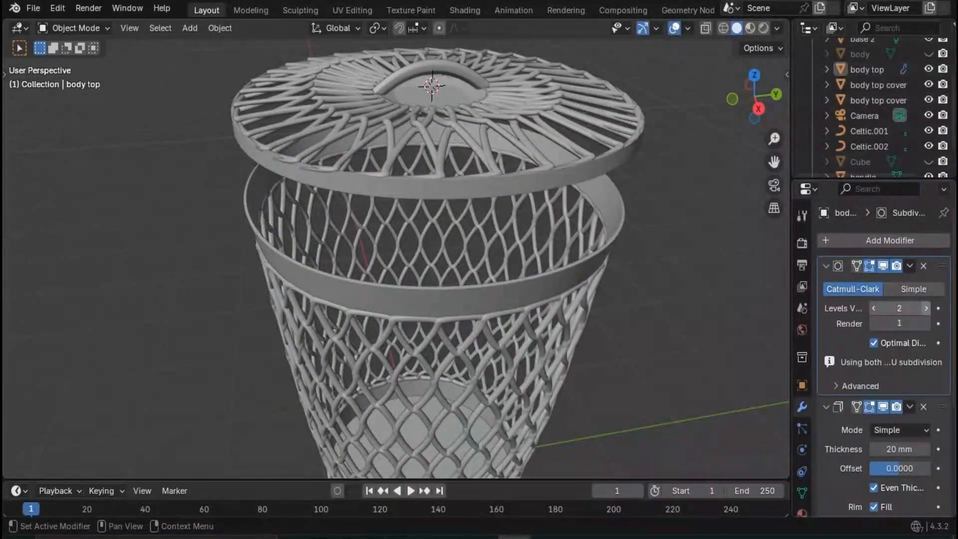
- Apply the Subdivision Surface and Solidify modifiers of the basket's top rim
{"action": "left_click", "coordinate": [910, 266]}
{"action": "left_click", "coordinate": [904, 281]}
{"action": "left_click", "coordinate": [910, 266]}
{"action": "left_click", "coordinate": [900, 281]}
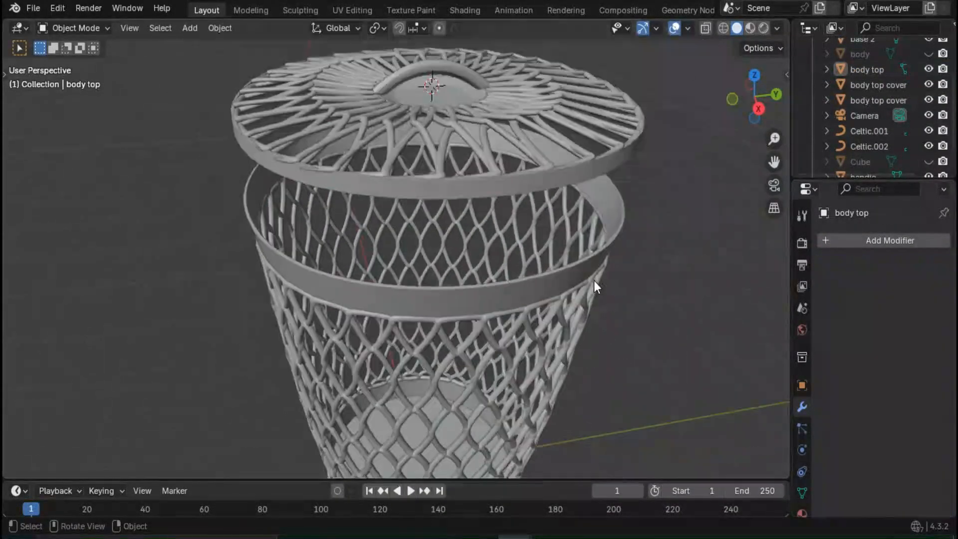
- Set the base's Subdivision Surface viewport level to 3 and apply its Subdivision Surface and Solidify modifiers
{"action": "scroll", "coordinate": [594, 280], "scroll_direction": "down", "scroll_amount": 6}
{"action": "left_click", "coordinate": [415, 368]}
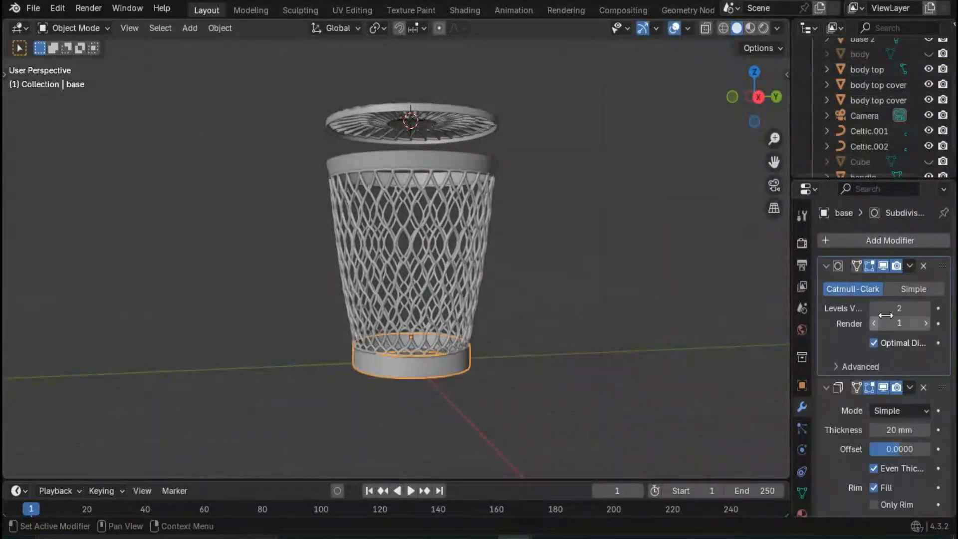
{"action": "left_click", "coordinate": [910, 265]}
{"action": "left_click", "coordinate": [904, 281]}
{"action": "left_click", "coordinate": [910, 266]}
{"action": "left_click", "coordinate": [901, 282]}
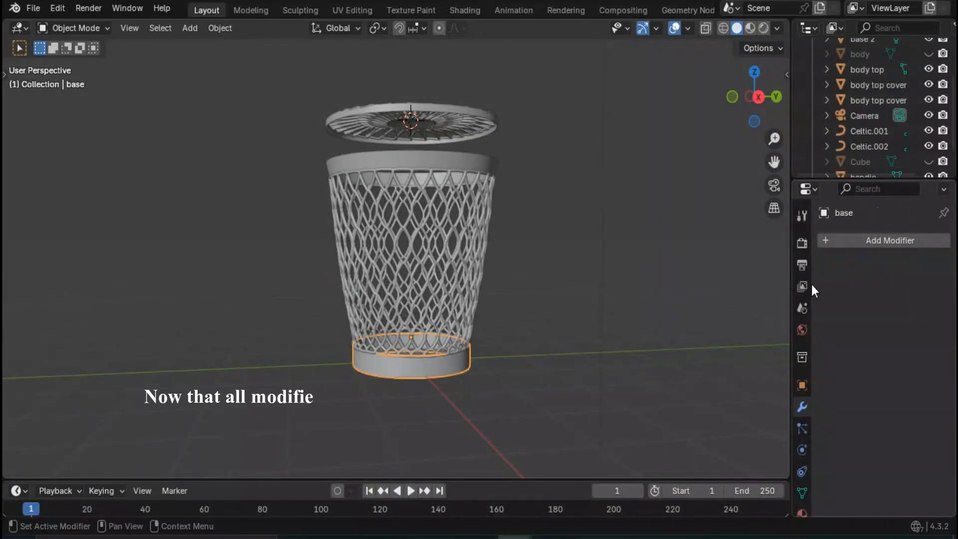
- Convert the cover's woven Celtic Links curve to a mesh
{"action": "left_click", "coordinate": [451, 157]}
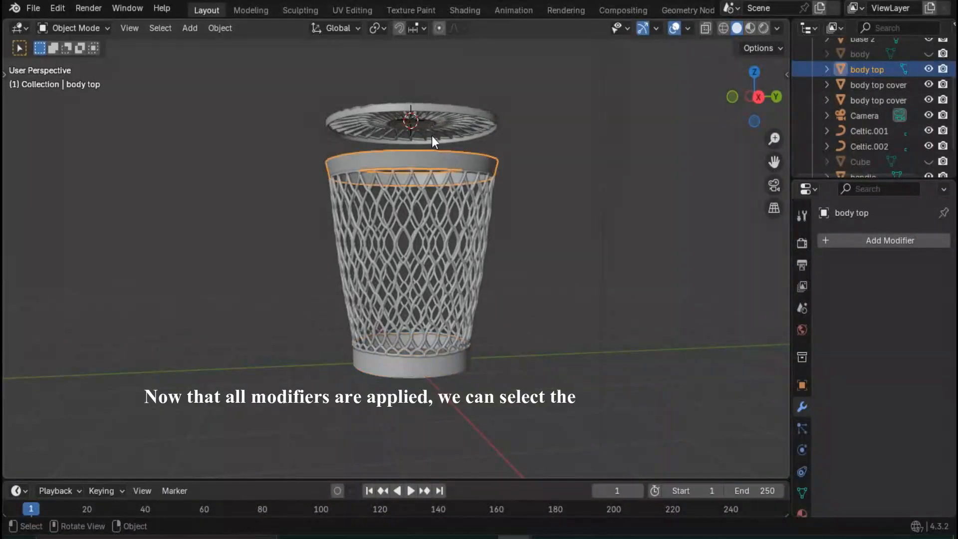
{"action": "left_click", "coordinate": [437, 107]}
{"action": "middle_click_drag", "start_coordinate": [463, 175], "coordinate": [414, 217]}
{"action": "left_click", "coordinate": [414, 217]}
{"action": "scroll", "coordinate": [591, 201], "scroll_direction": "up", "scroll_amount": 3}
{"action": "right_click", "coordinate": [591, 199]}
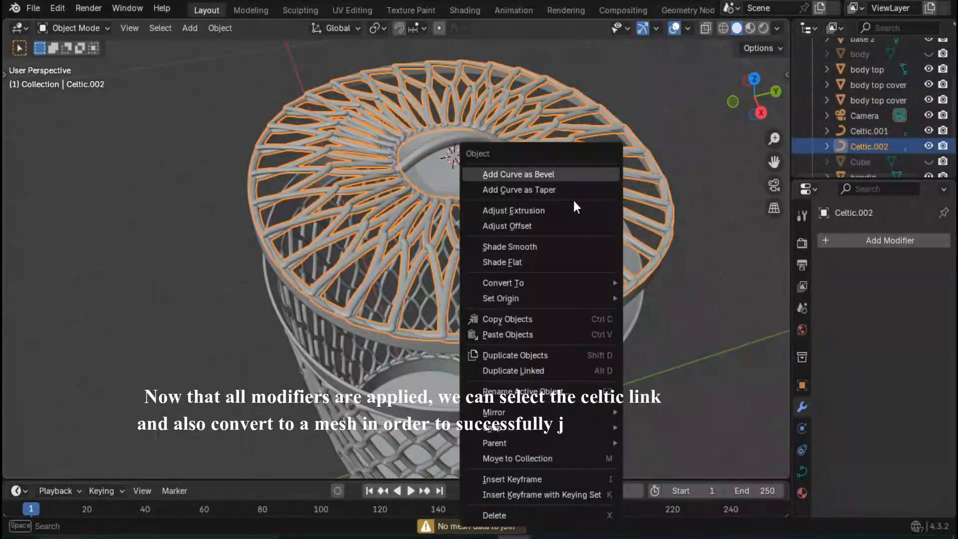
{"action": "mouse_move", "coordinate": [554, 282]}
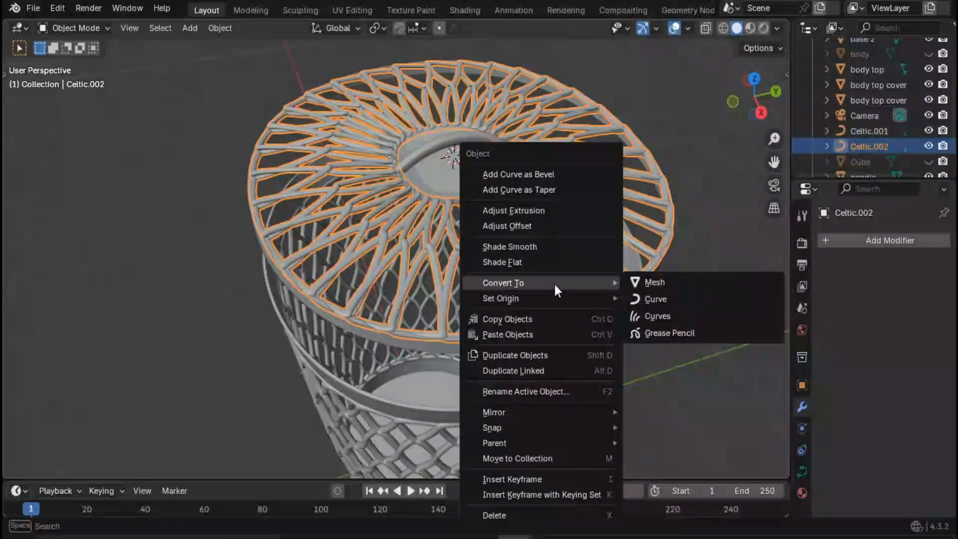
{"action": "left_click", "coordinate": [671, 278]}
{"action": "left_click", "coordinate": [702, 198]}
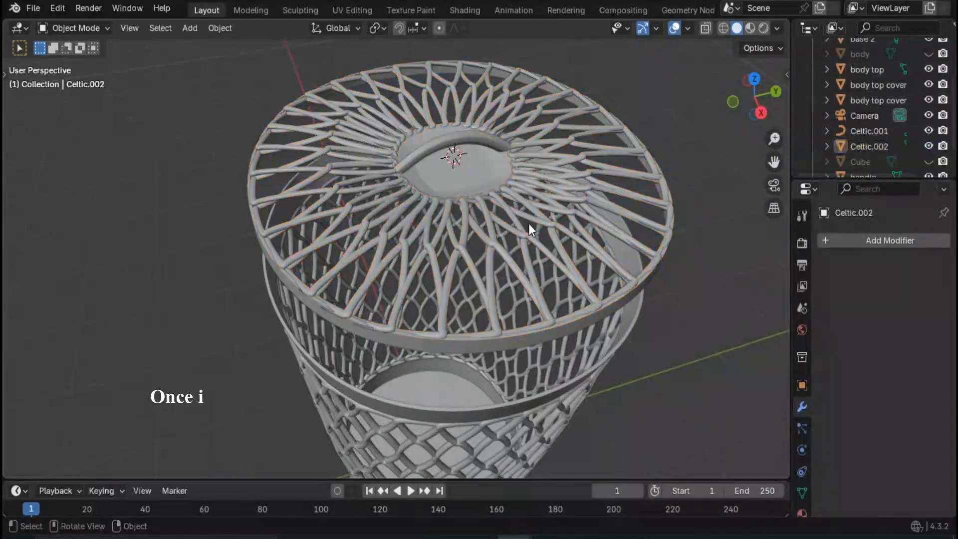
- Join the handle and the recessed cover centre into the cover's woven Celtic Links mesh
{"action": "left_click", "coordinate": [450, 153]}
{"action": "left_click", "coordinate": [442, 167]}
{"action": "left_click", "coordinate": [442, 226], "text": "shift"}
{"action": "right_click", "coordinate": [447, 224]}
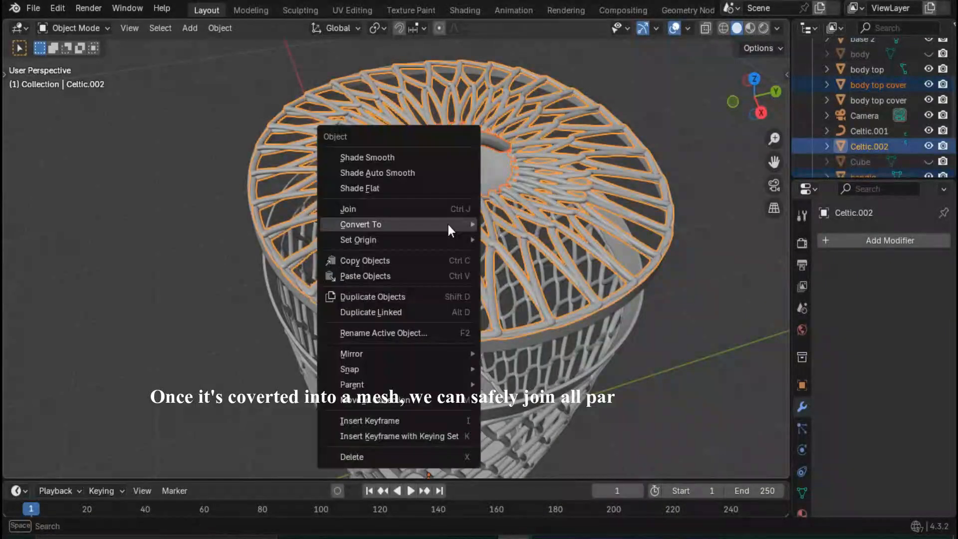
{"action": "left_click", "coordinate": [459, 210]}
{"action": "left_click", "coordinate": [666, 347]}
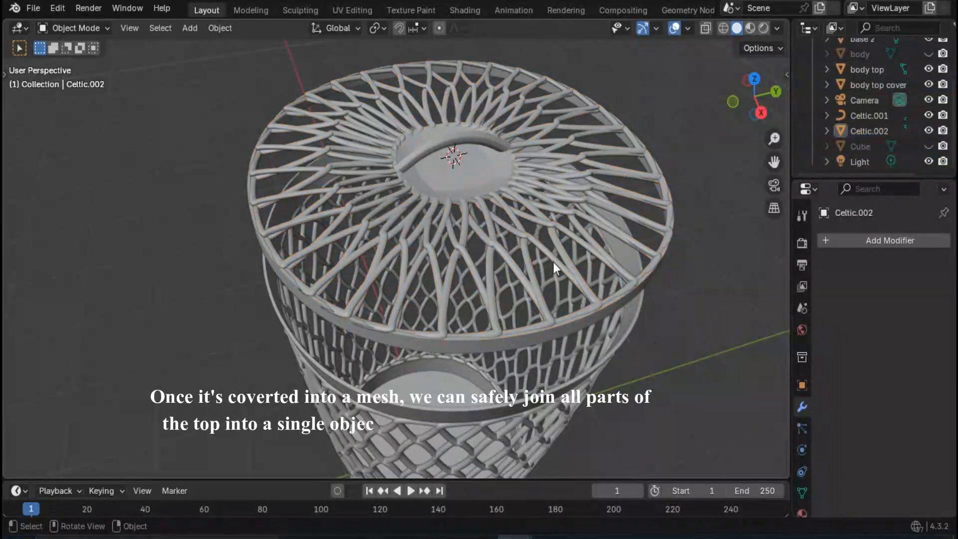
{"action": "left_click", "coordinate": [462, 146]}
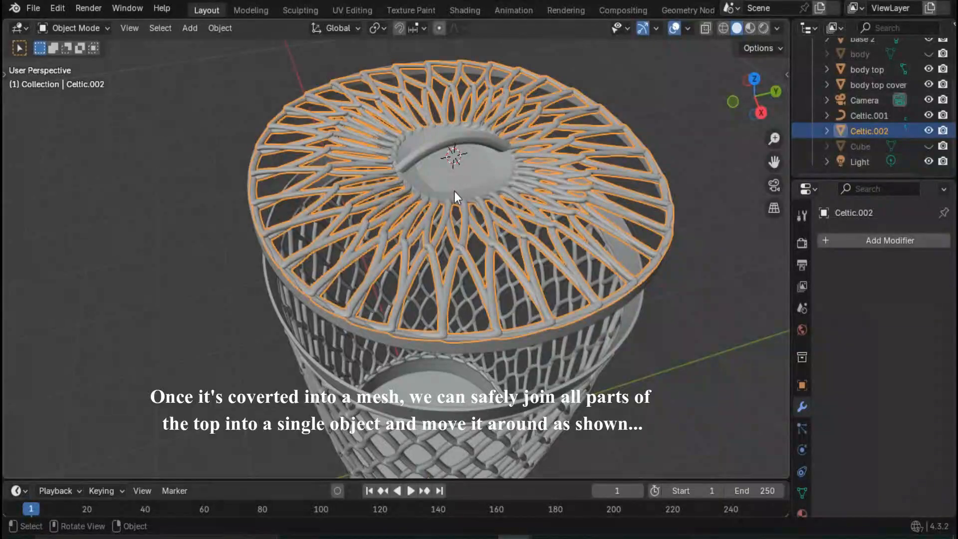
- Try moving the woven cover top freely, away from the cover's edge ring
{"action": "key", "text": "g"}
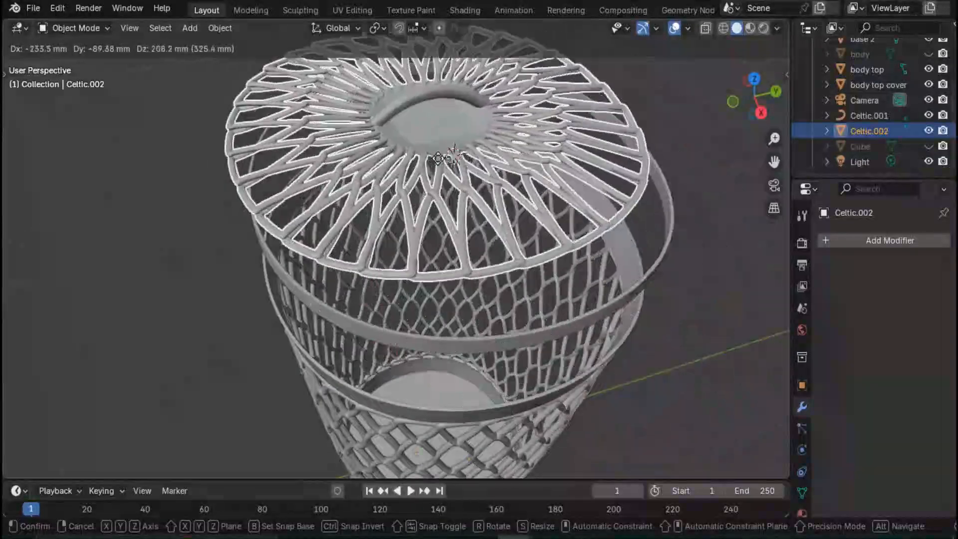
{"action": "left_click", "coordinate": [455, 250]}
{"action": "middle_click_drag", "start_coordinate": [436, 338], "coordinate": [437, 299]}
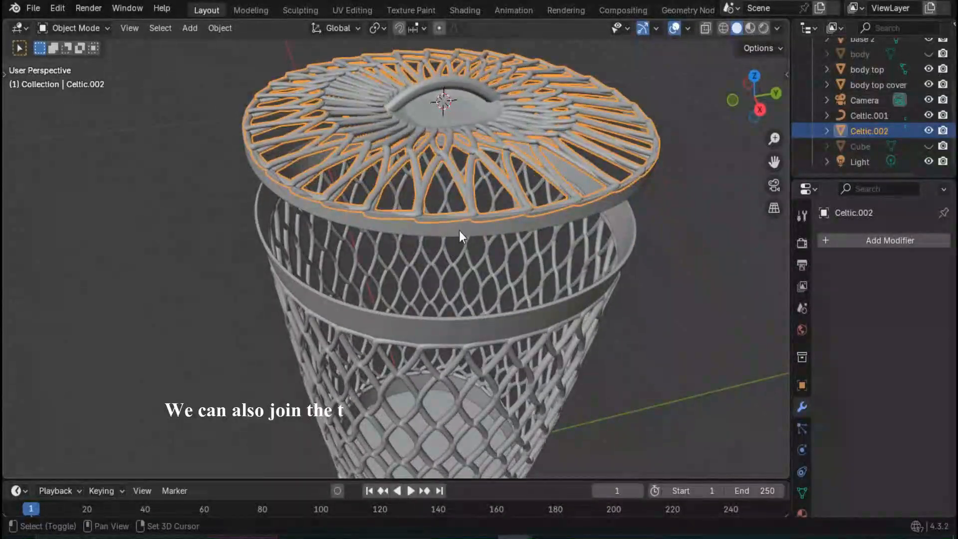
- Join the woven cover top into the cover's edge ring as a single object
{"action": "left_click", "coordinate": [460, 230], "text": "shift"}
{"action": "right_click", "coordinate": [463, 199]}
{"action": "left_click", "coordinate": [452, 200]}
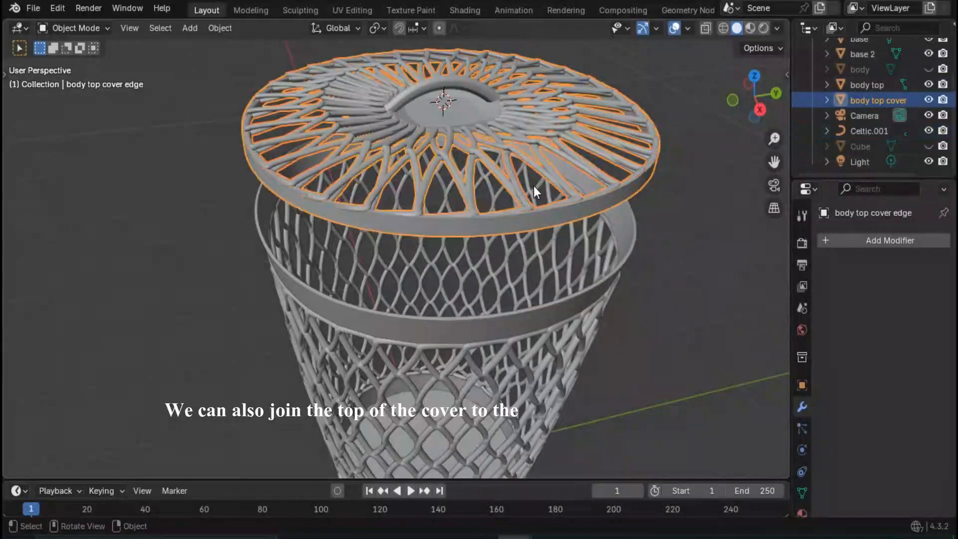
{"action": "left_click", "coordinate": [659, 257]}
- Try moving the joined cover freely above the basket
{"action": "left_click", "coordinate": [498, 207]}
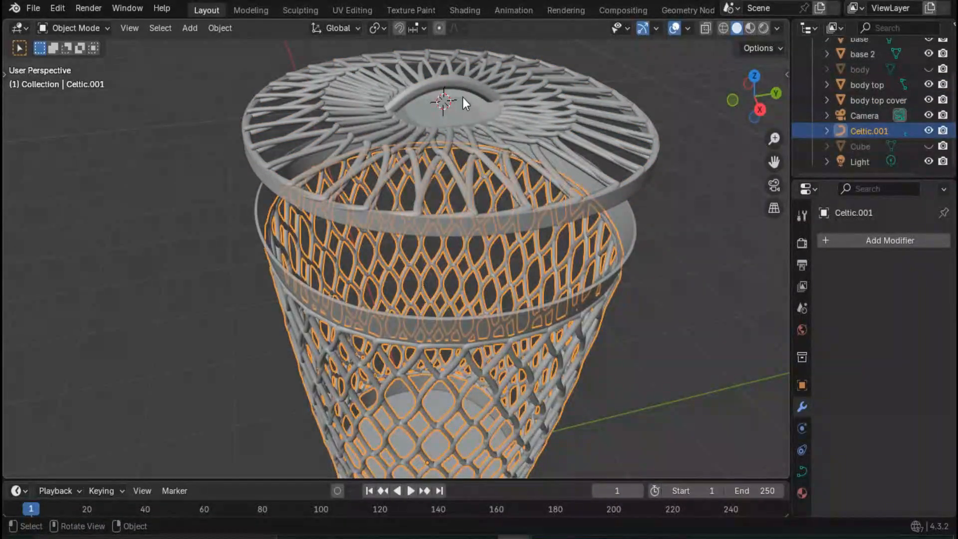
{"action": "left_click", "coordinate": [461, 137]}
{"action": "middle_click_drag", "start_coordinate": [460, 142], "coordinate": [437, 194]}
{"action": "key", "text": "g"}
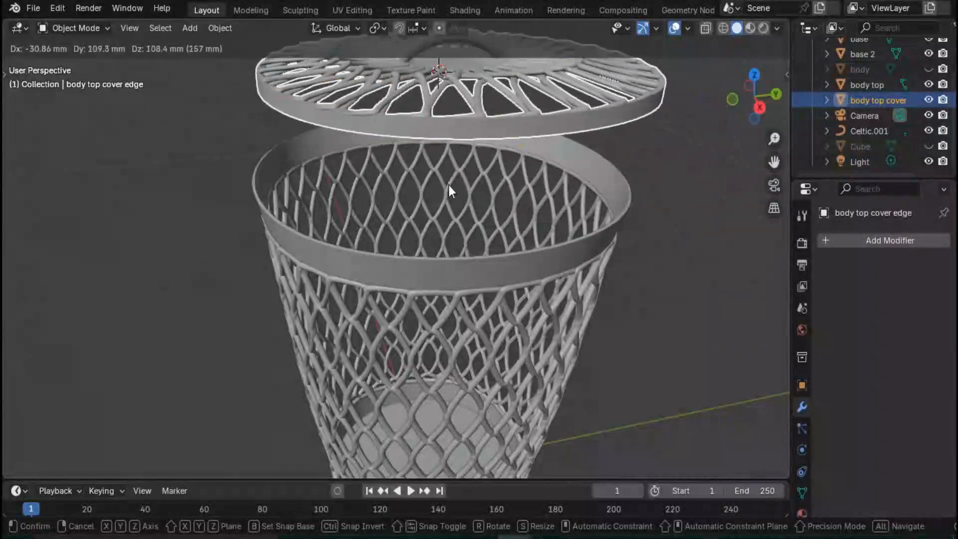
{"action": "left_click", "coordinate": [448, 186]}
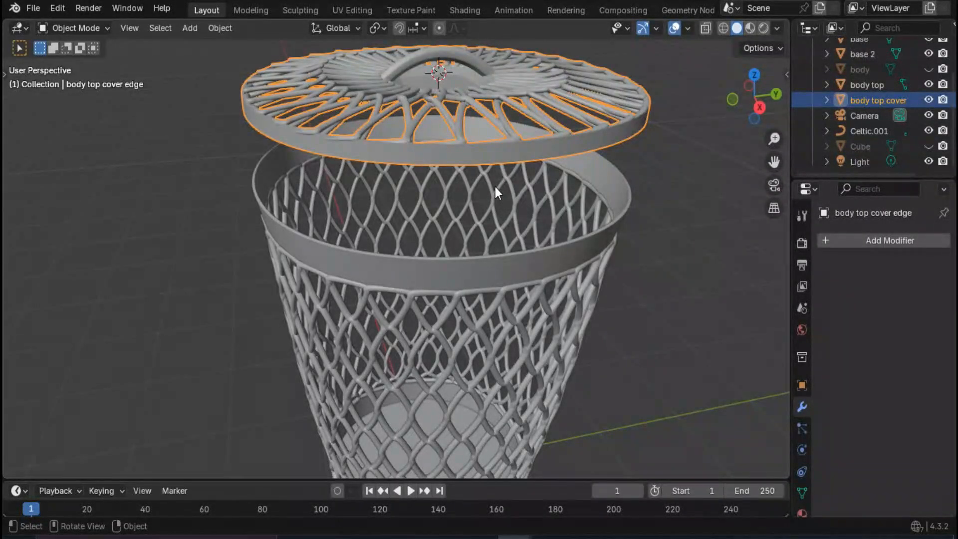
- Move the joined cover down 575 mm along the global Z axis to sit on the basket's top rim
{"action": "key", "text": "g"}
{"action": "key", "text": "z"}
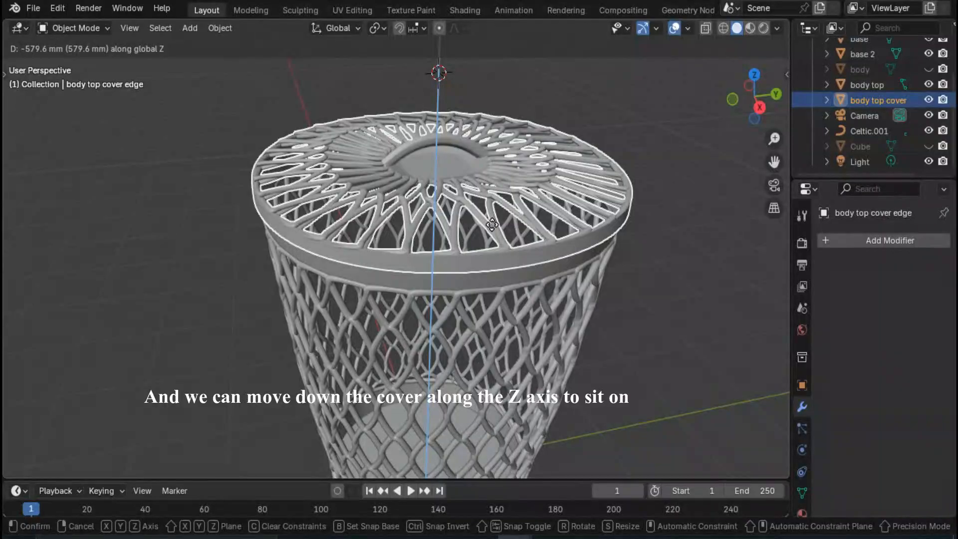
{"action": "type", "text": "575-"}
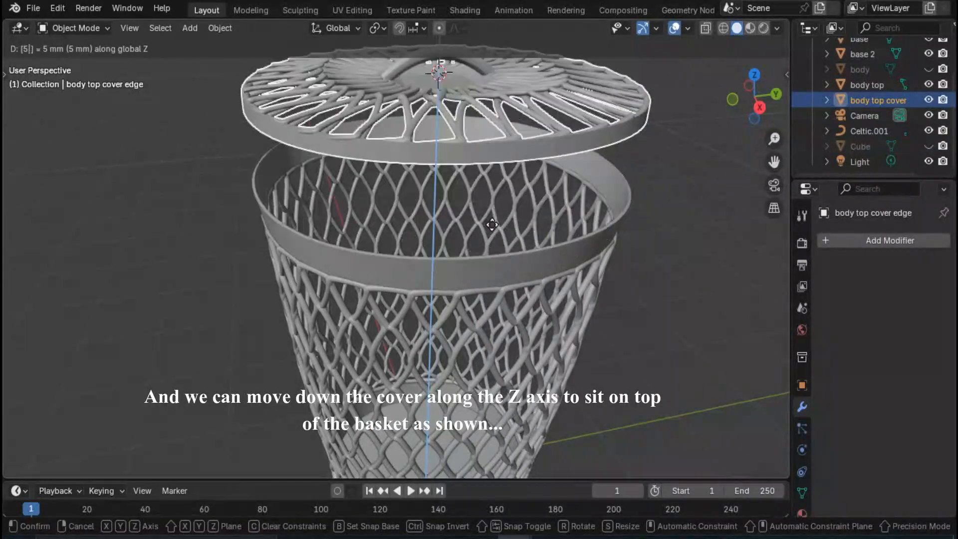
{"action": "key", "text": "Return"}
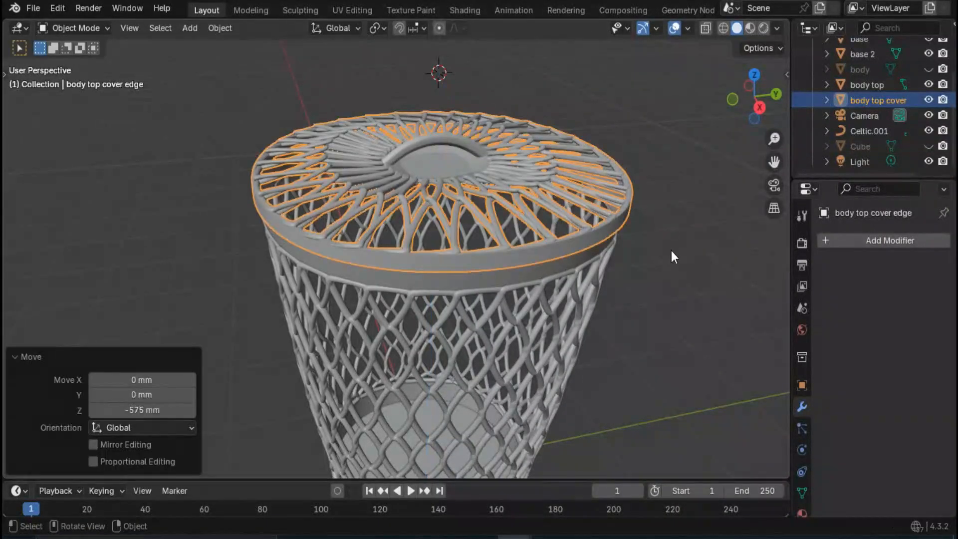
{"action": "left_click", "coordinate": [672, 252]}
- Examine the closed basket and the fit of its cover from several angles and distances
{"action": "middle_click_drag", "start_coordinate": [672, 252], "coordinate": [536, 240]}
{"action": "scroll", "coordinate": [500, 208], "scroll_direction": "up", "scroll_amount": 1}
{"action": "middle_click_drag", "start_coordinate": [500, 208], "coordinate": [522, 287]}
{"action": "scroll", "coordinate": [514, 249], "scroll_direction": "down", "scroll_amount": 5}
{"action": "scroll", "coordinate": [487, 250], "scroll_direction": "up", "scroll_amount": 3}
{"action": "middle_click_drag", "start_coordinate": [485, 245], "coordinate": [554, 301]}
{"action": "scroll", "coordinate": [529, 298], "scroll_direction": "down", "scroll_amount": 2}
{"action": "left_click", "coordinate": [476, 214]}
- Duplicate all visible objects and offset the copy 3000 mm along the global Y axis, beside the original basket
{"action": "key", "text": "a"}
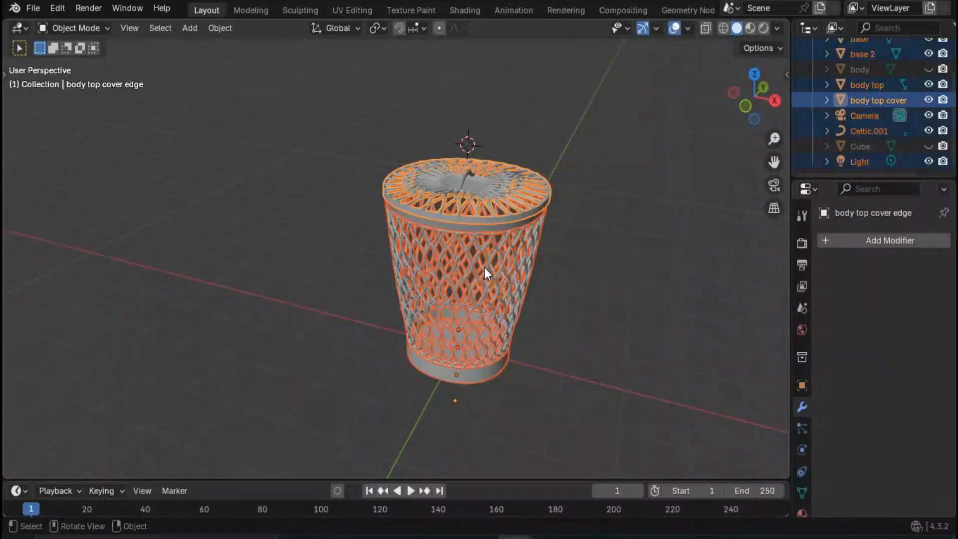
{"action": "key", "text": "shift+d"}
{"action": "key", "text": "y"}
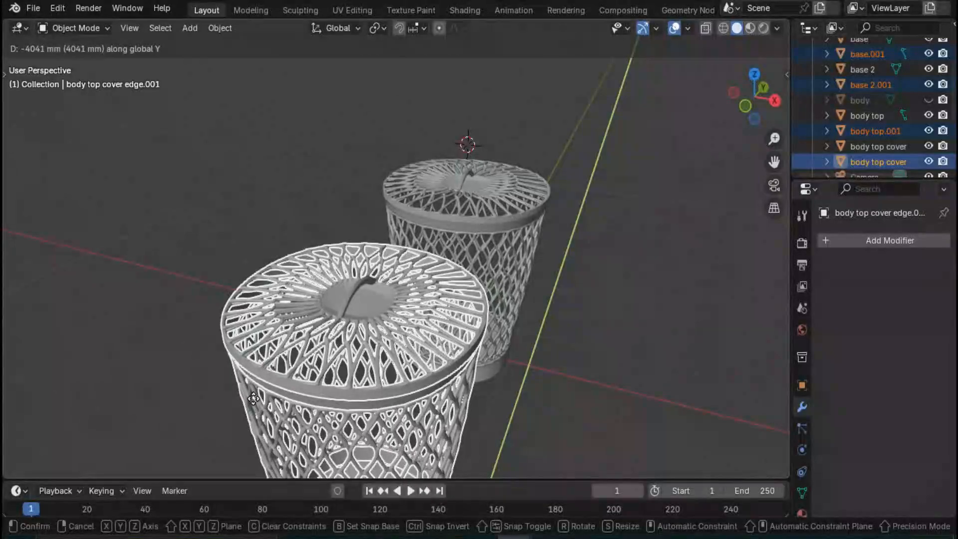
{"action": "type", "text": "3000"}
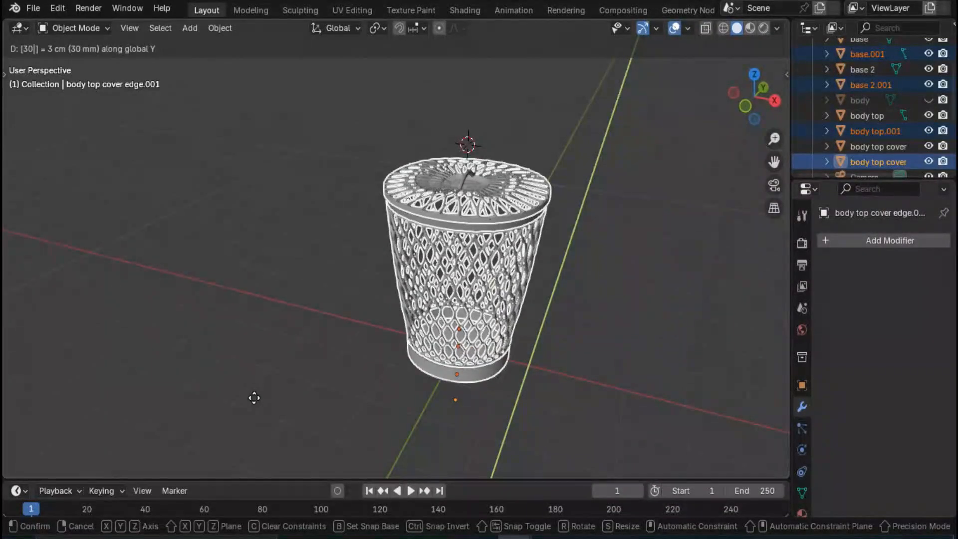
{"action": "key", "text": "Return"}
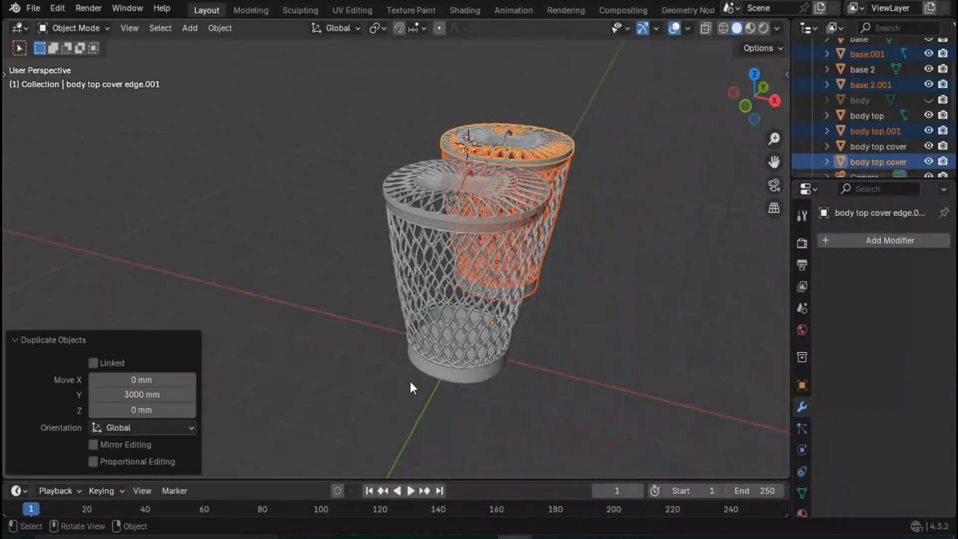
{"action": "middle_click_drag", "start_coordinate": [409, 380], "coordinate": [289, 364]}
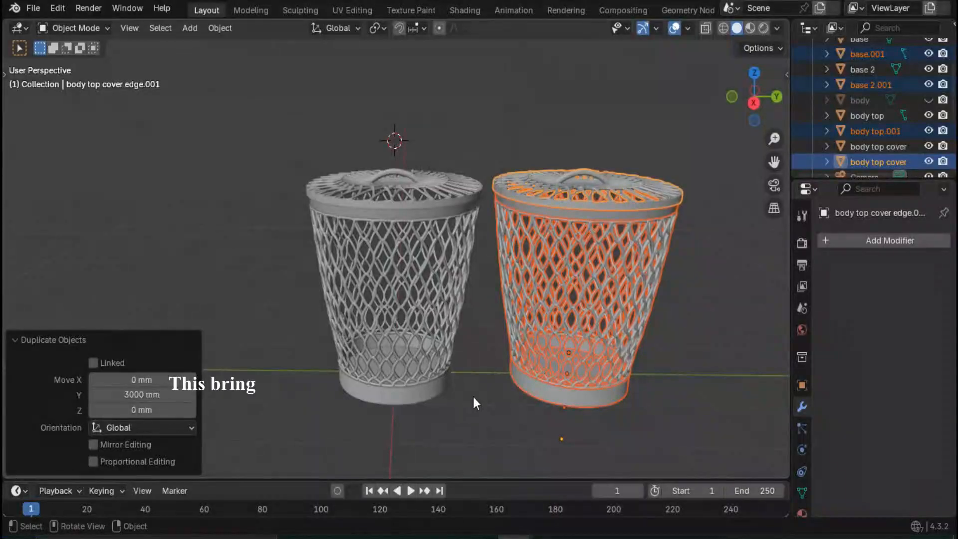
{"action": "scroll", "coordinate": [475, 399], "scroll_direction": "down", "scroll_amount": 1}
{"action": "left_click", "coordinate": [485, 407]}
{"action": "scroll", "coordinate": [488, 348], "scroll_direction": "down", "scroll_amount": 1}
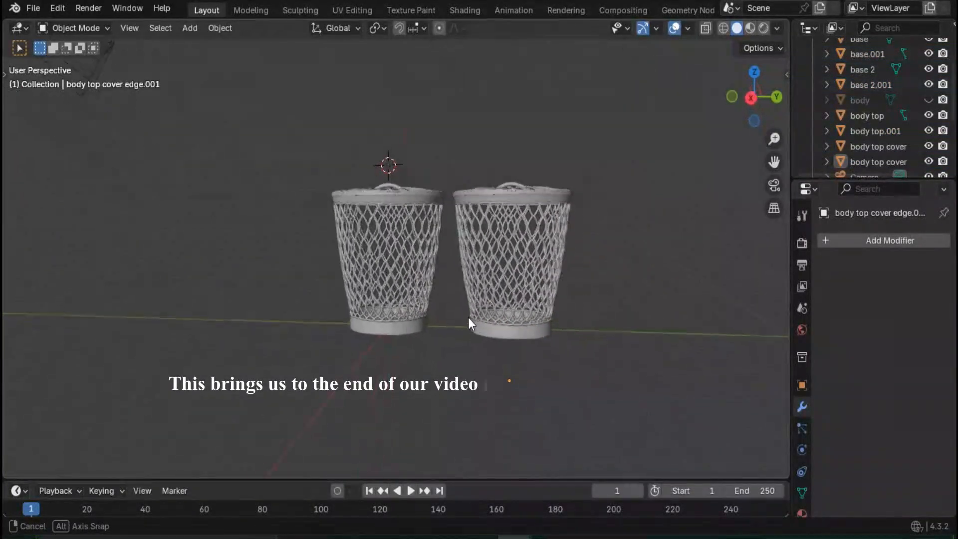